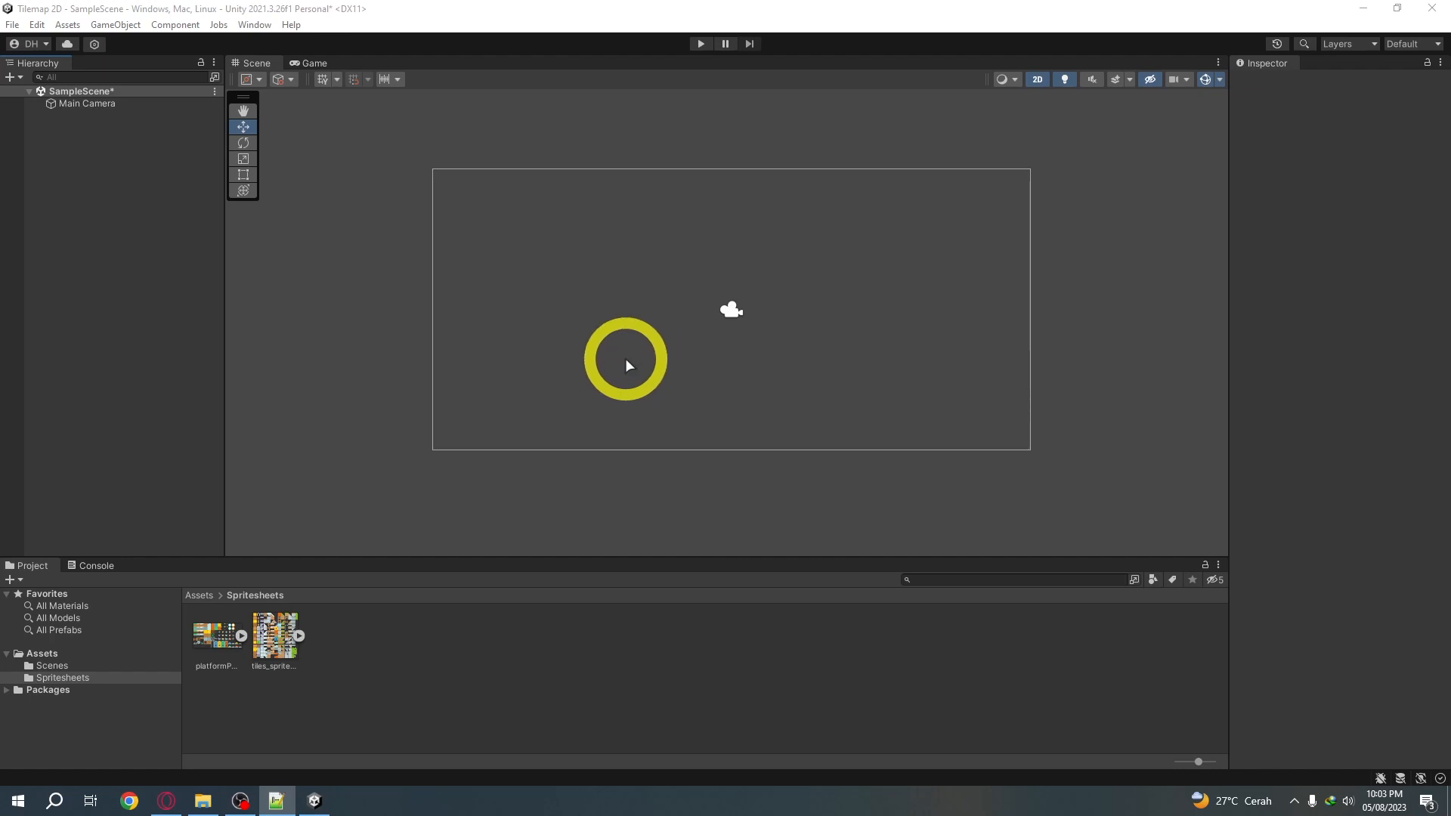
# Switch to the browser, review Kenney's home, Simplified Platformer Pack and Platformer Pack Redux pages, and return to Unity
pyautogui.click(167, 801)
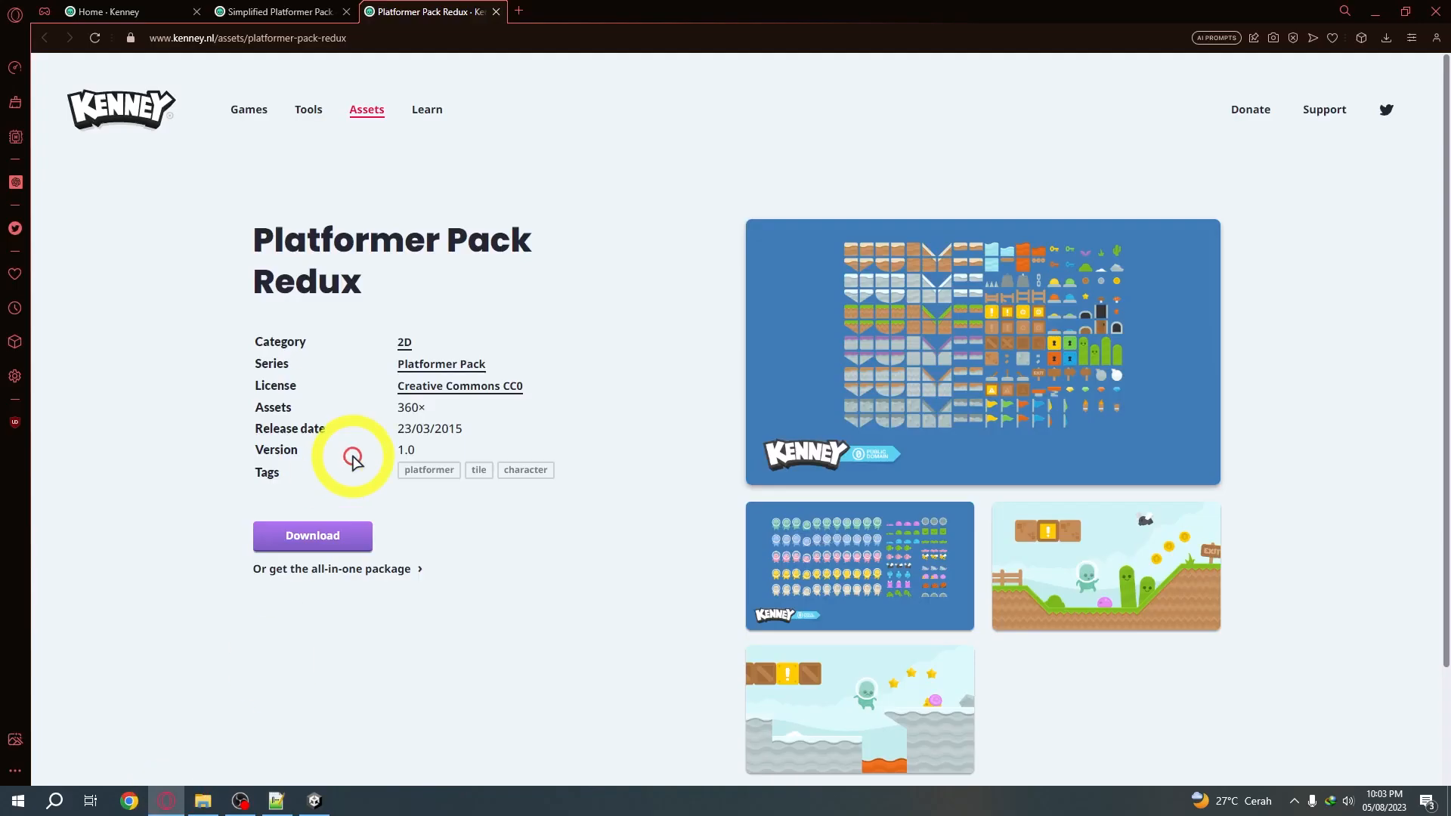
pyautogui.click(144, 12)
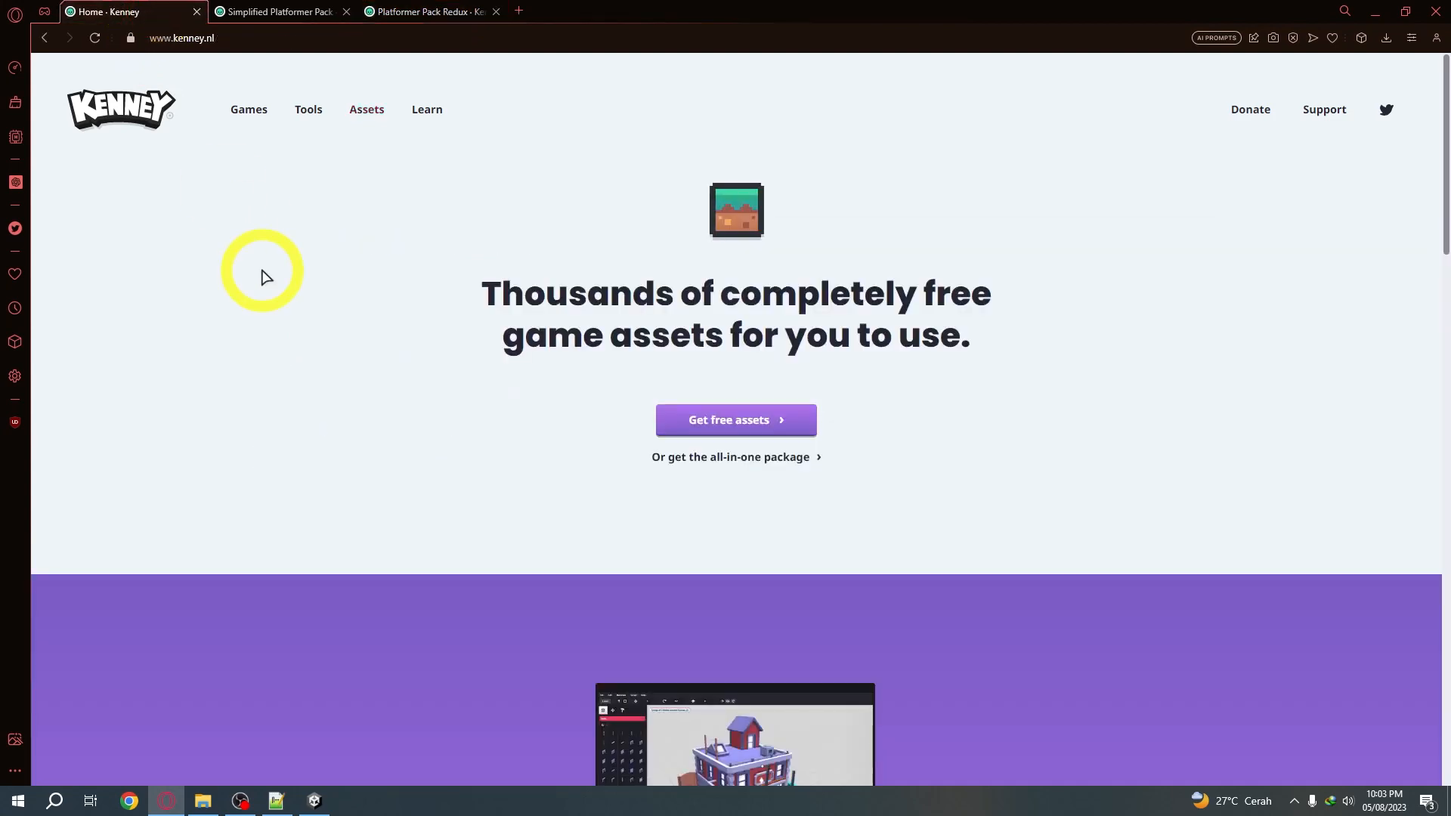
pyautogui.click(282, 13)
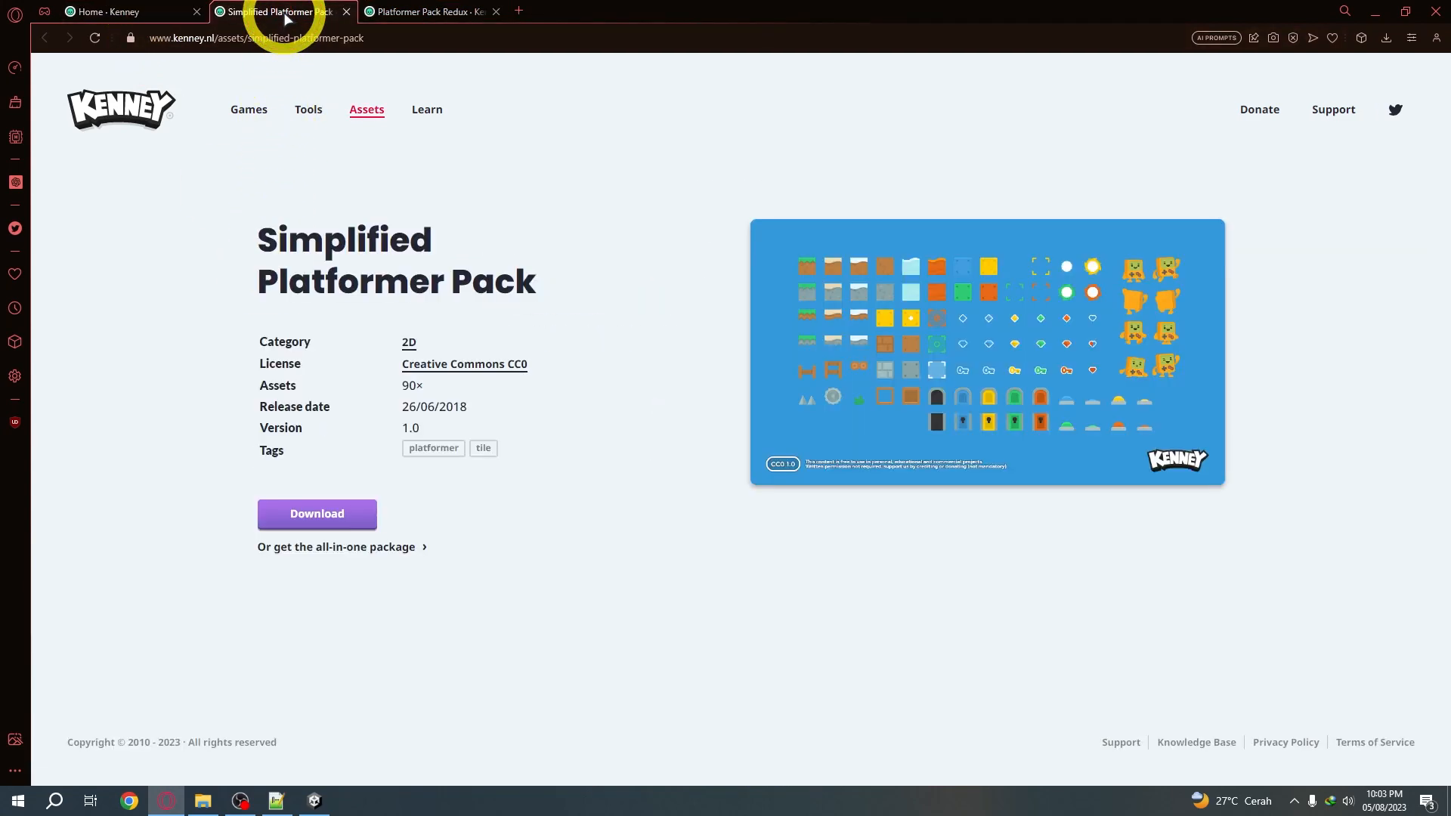
pyautogui.click(417, 12)
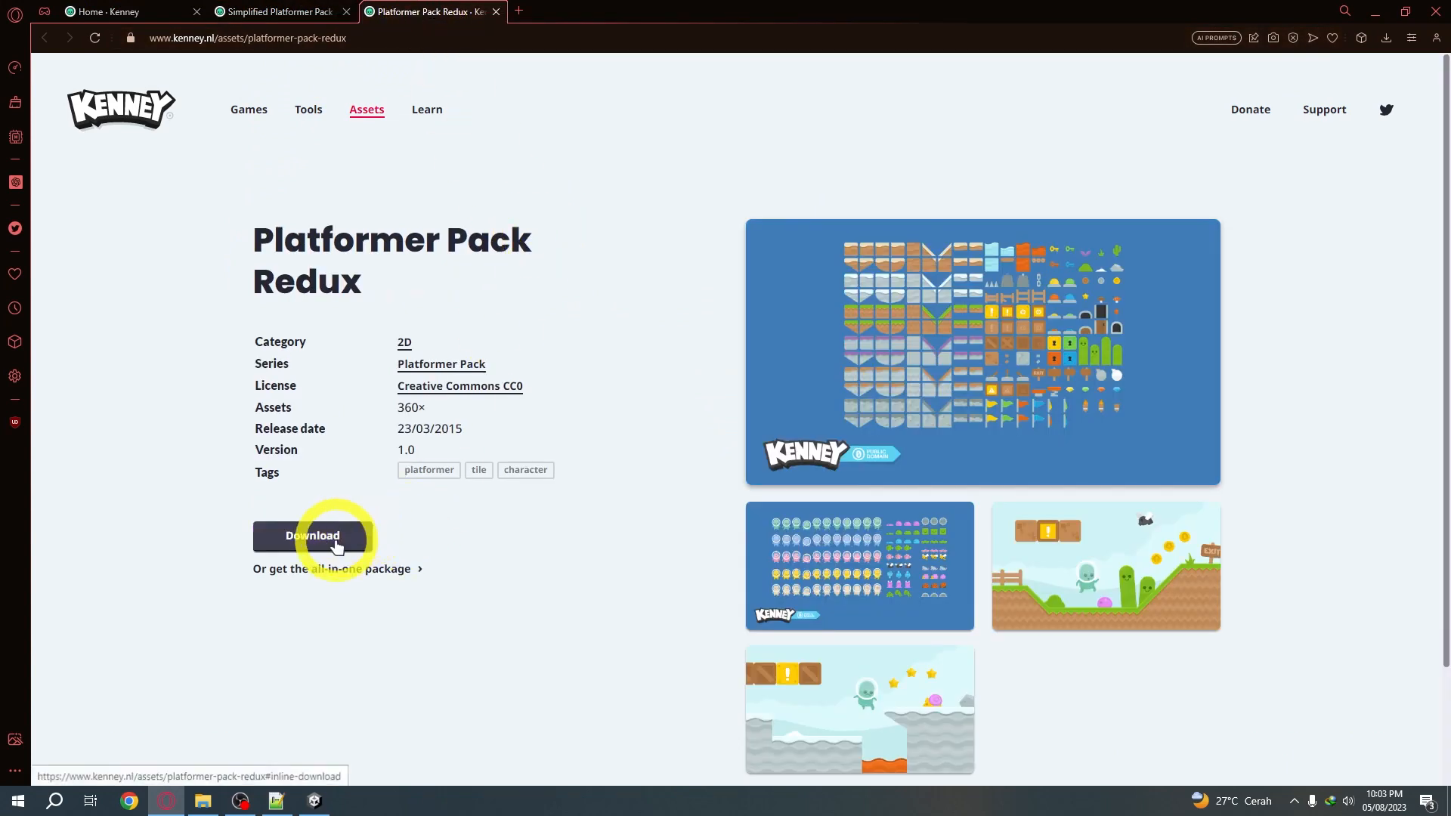
pyautogui.click(315, 800)
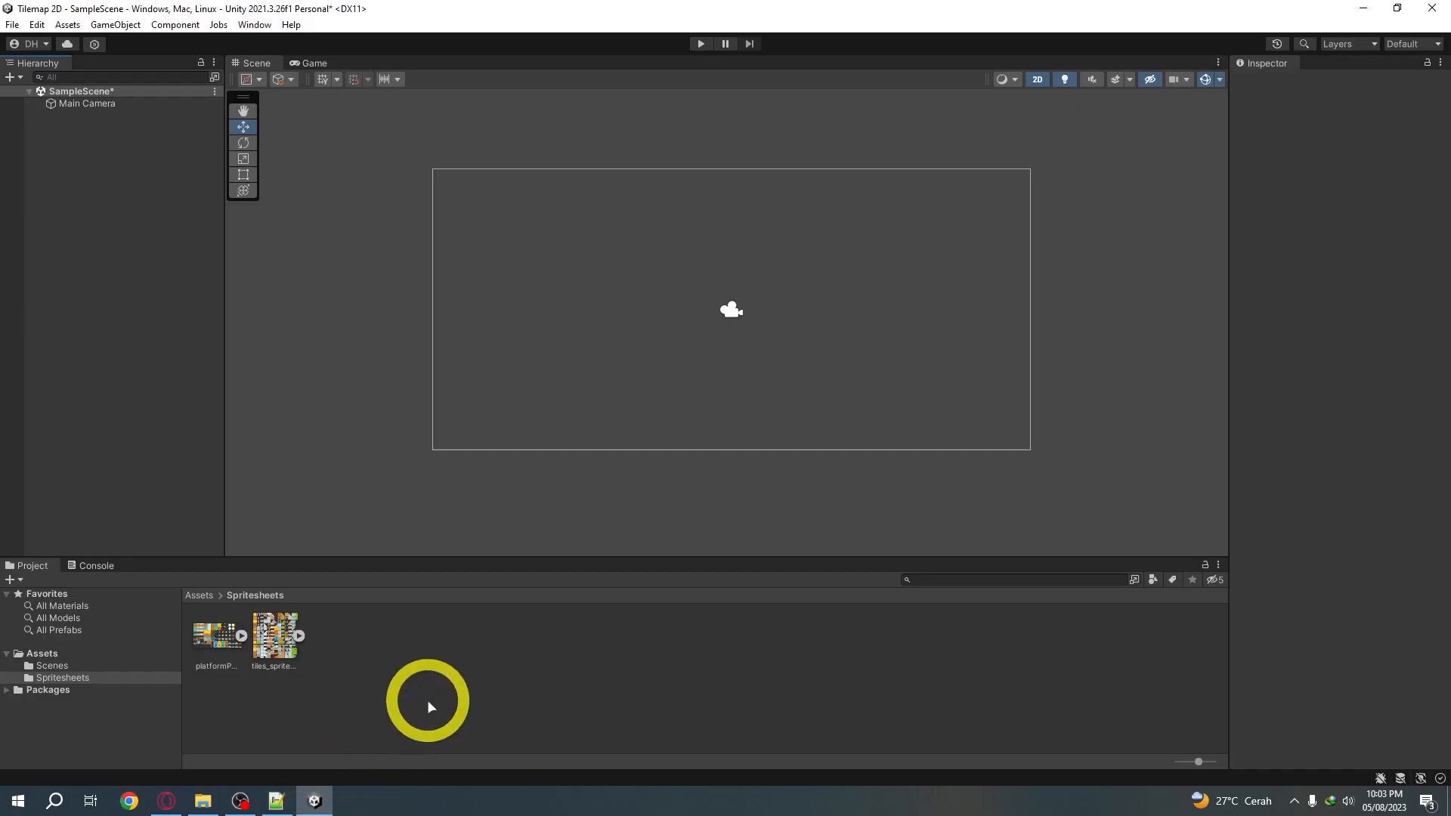
pyautogui.doubleClick(277, 641)
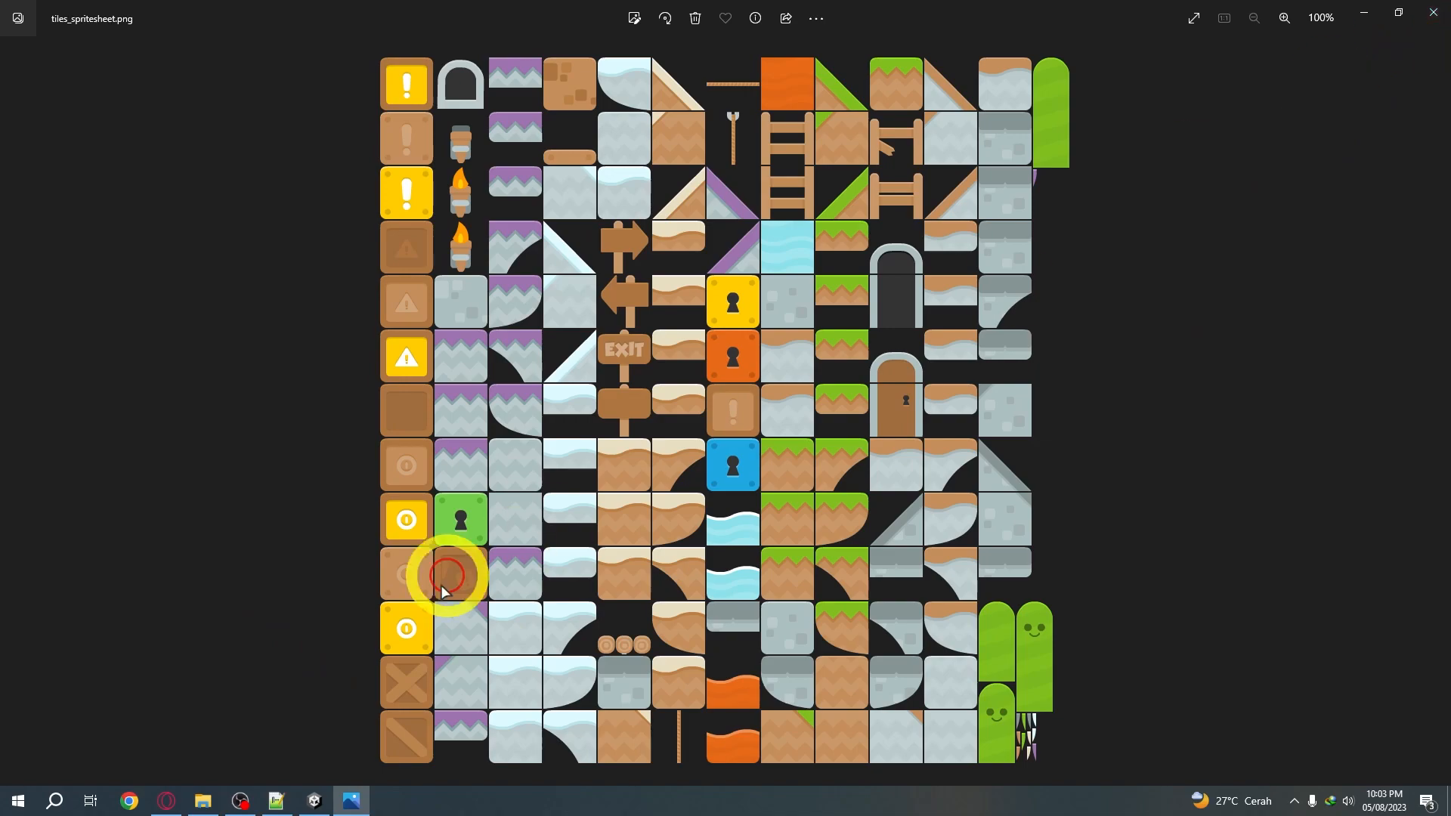
pyautogui.click(1433, 12)
pyautogui.doubleClick(221, 634)
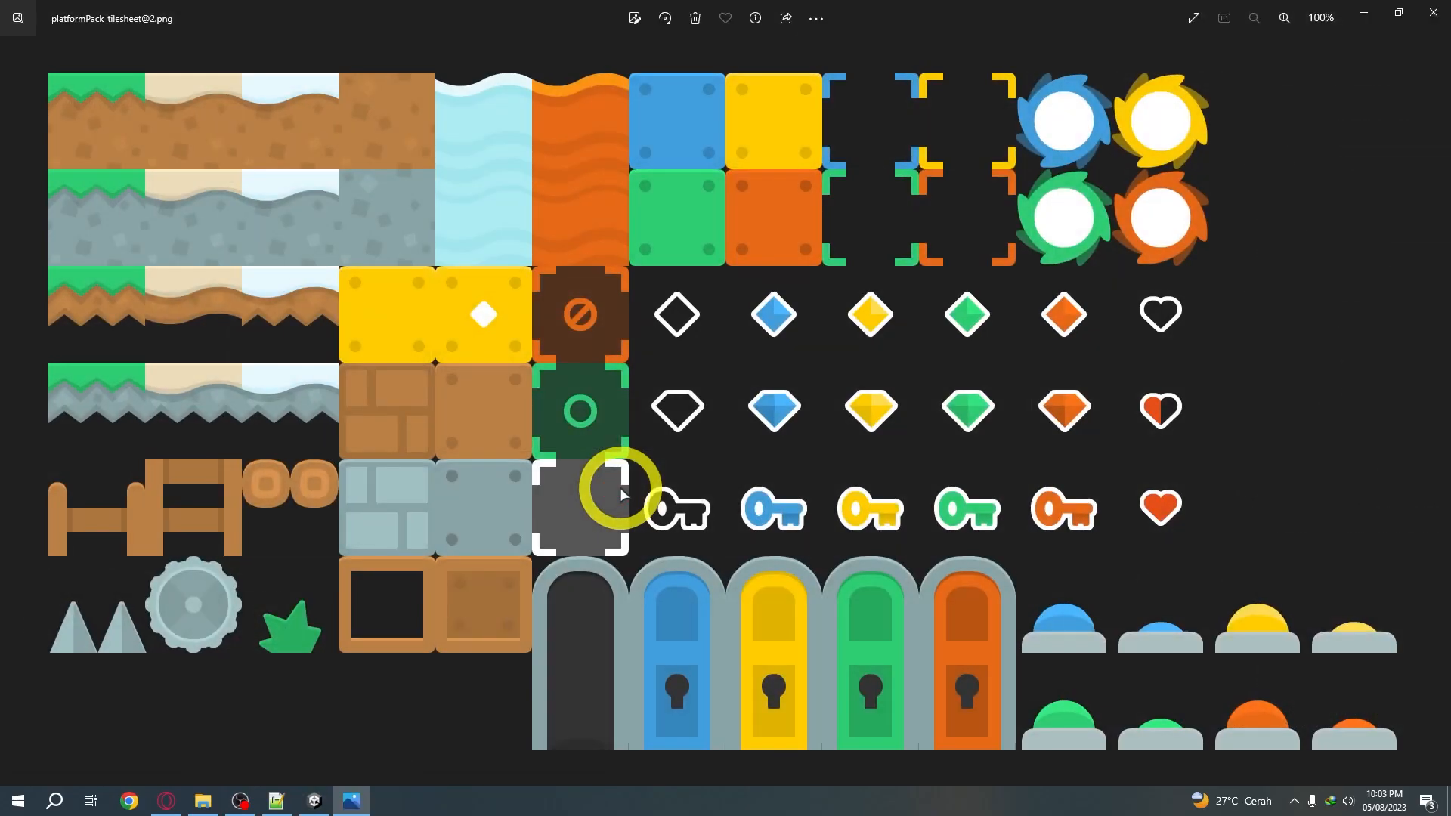
pyautogui.click(1433, 12)
pyautogui.click(869, 475)
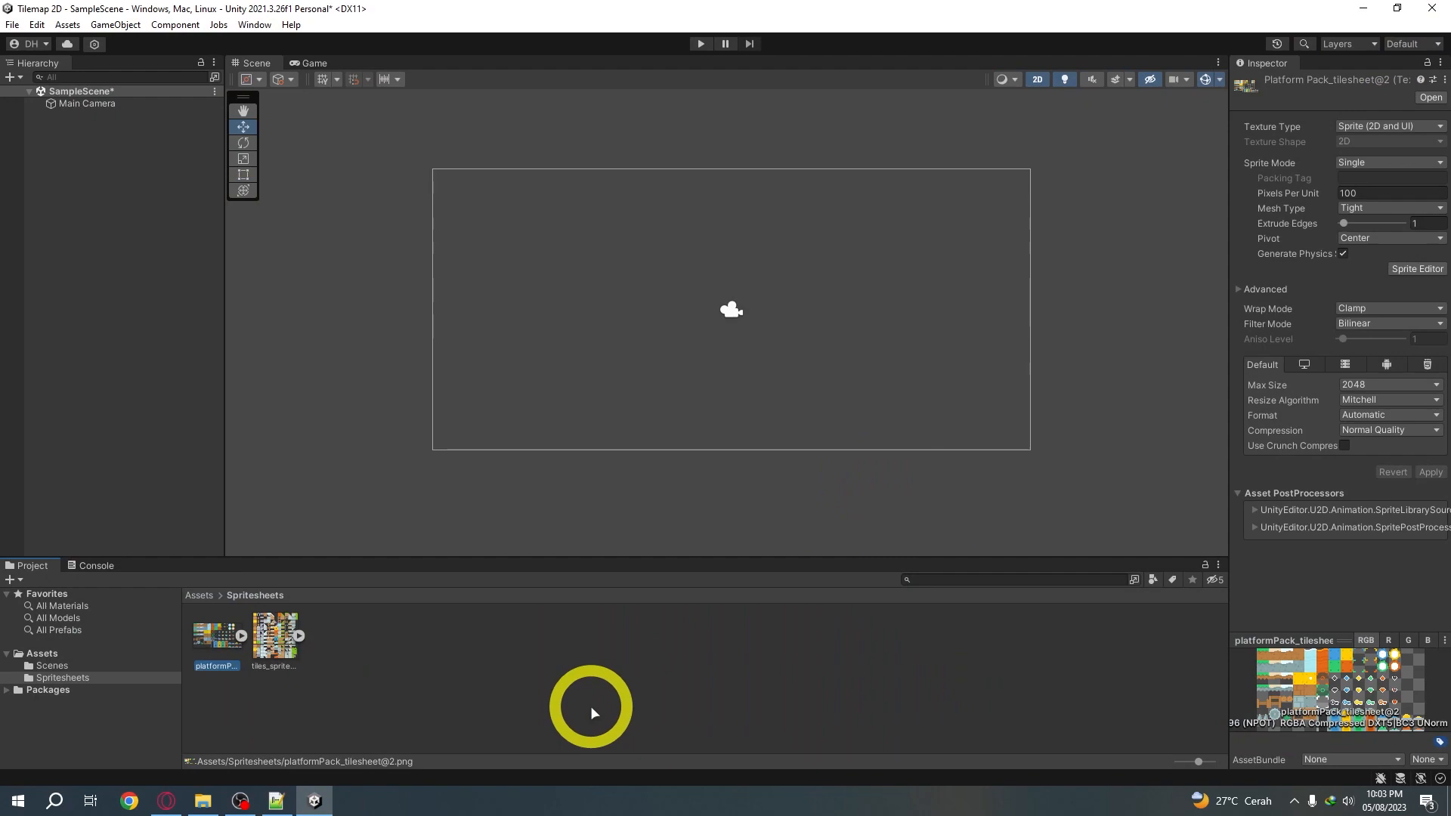
pyautogui.doubleClick(215, 638)
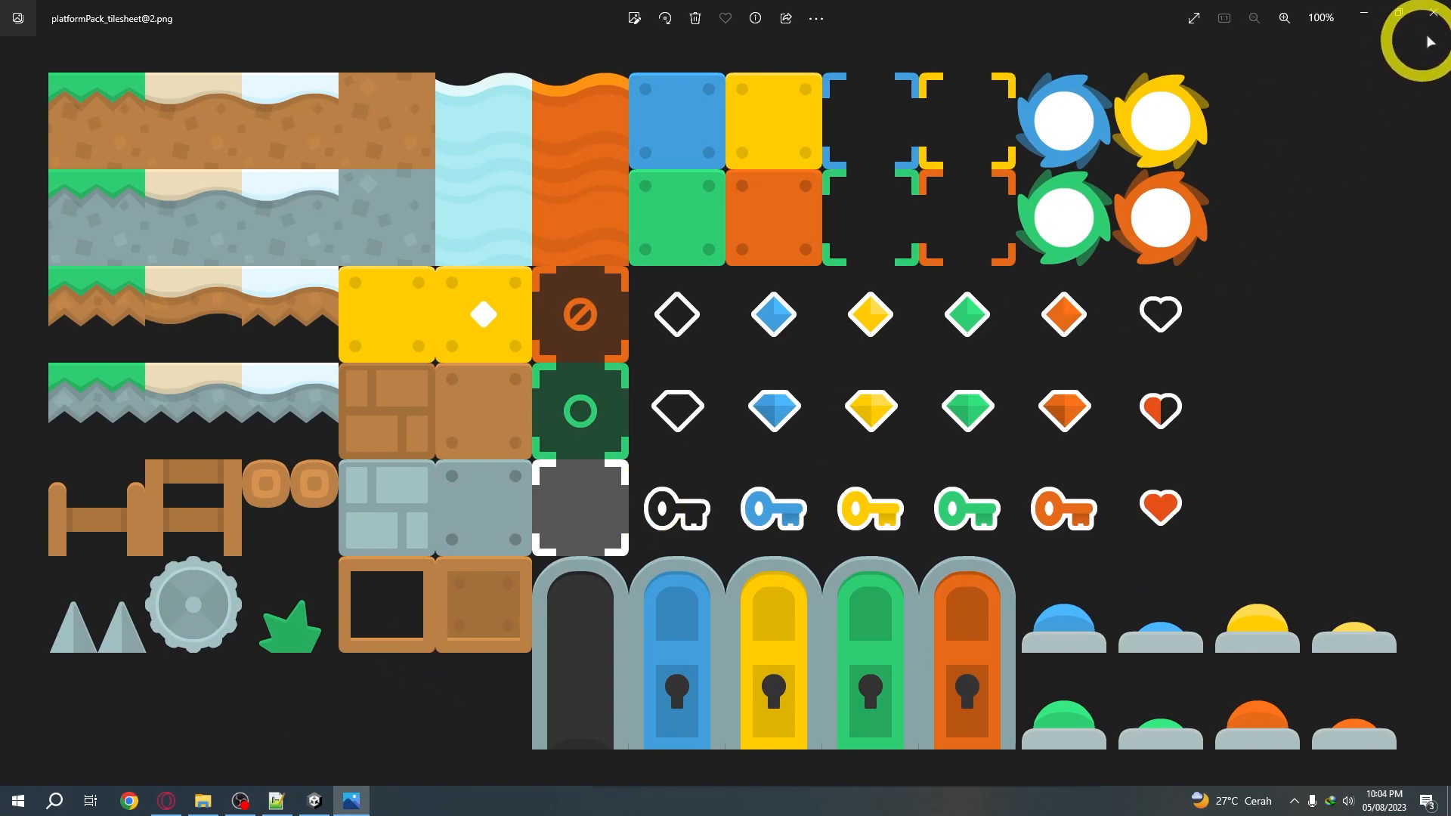
pyautogui.click(1432, 13)
pyautogui.doubleClick(274, 634)
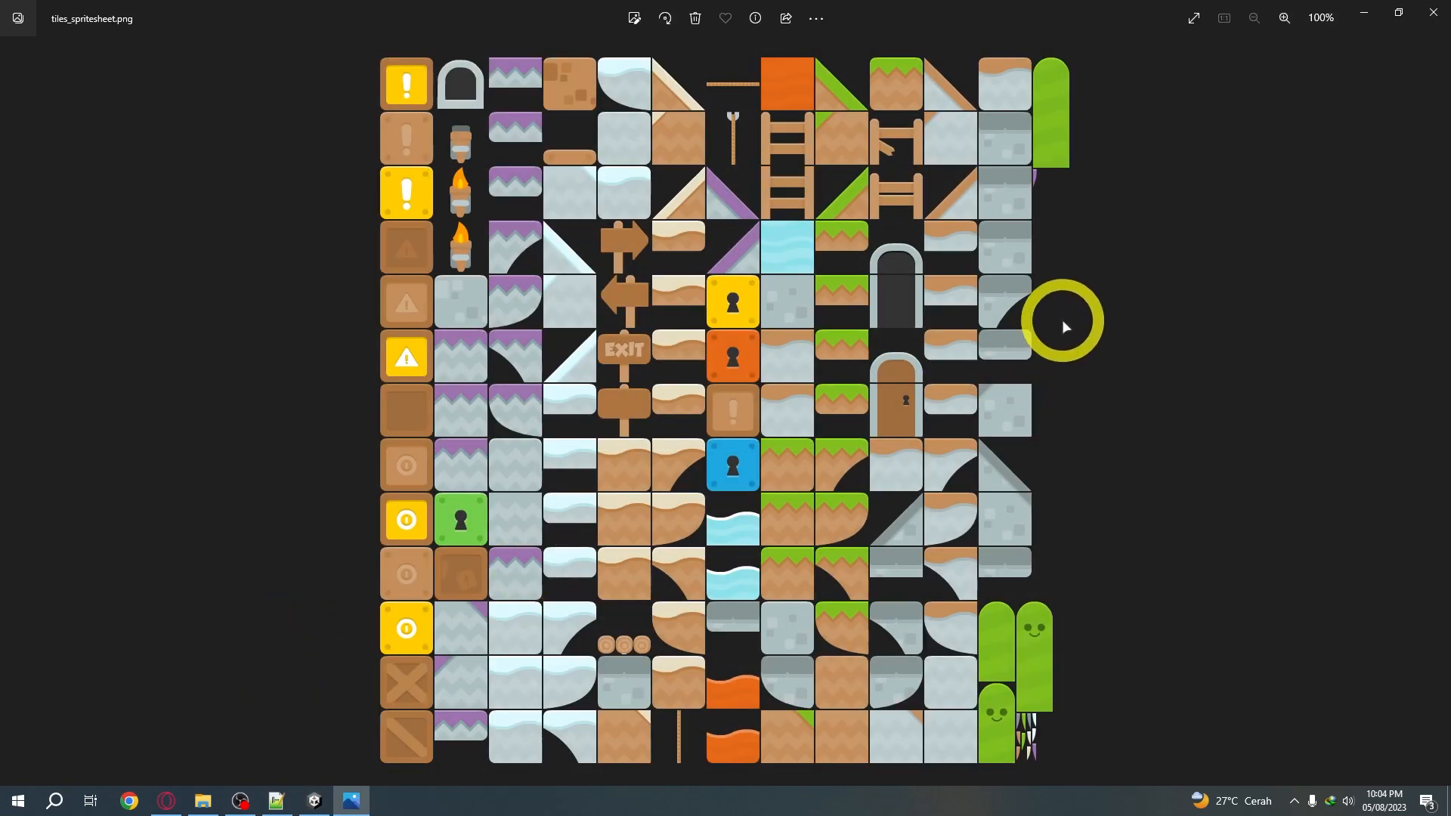
pyautogui.click(1434, 13)
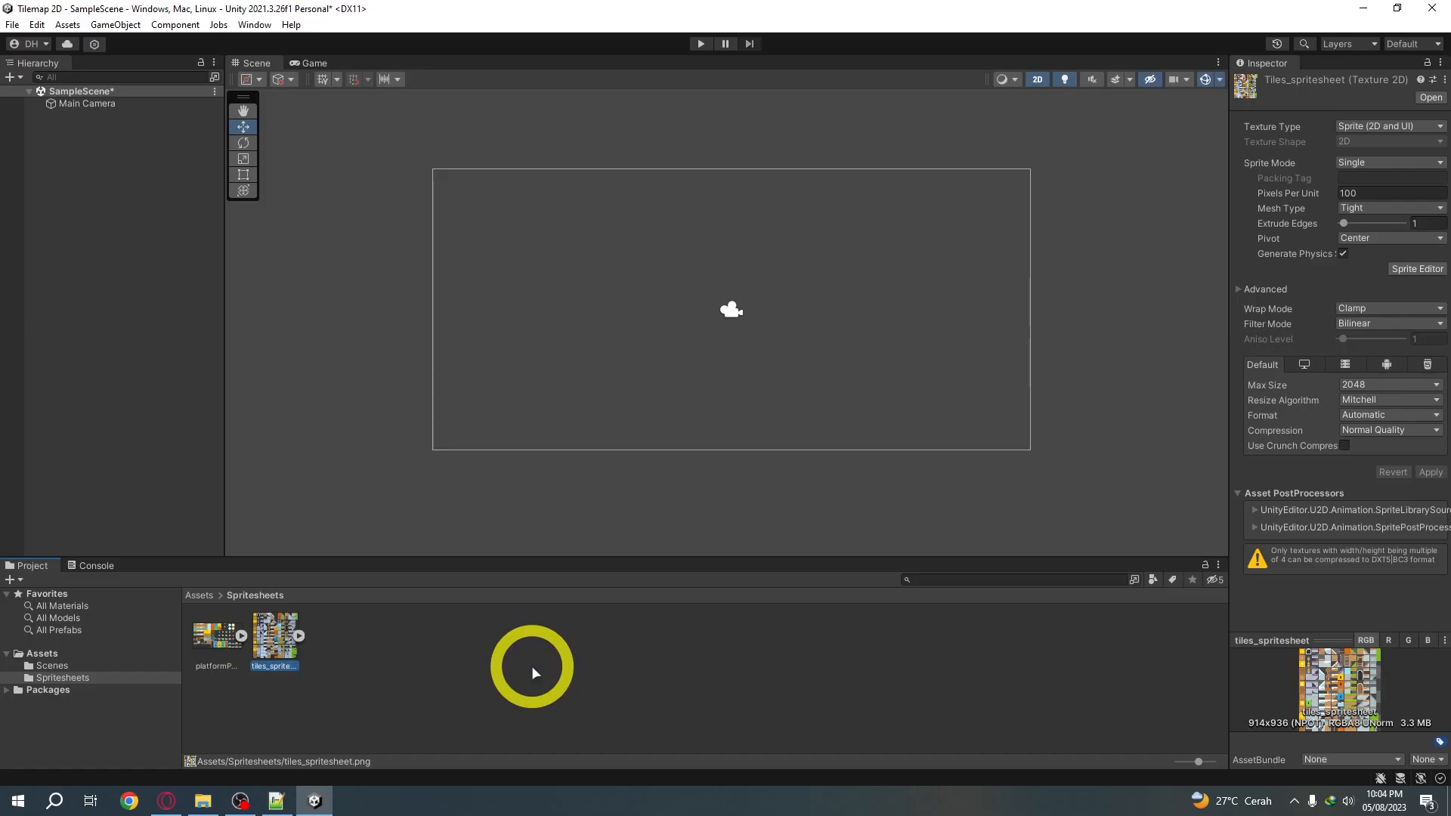
# Set the Sprite Mode of the platformPack_tilesheet@2 texture to Multiple and apply the import setting
pyautogui.click(219, 637)
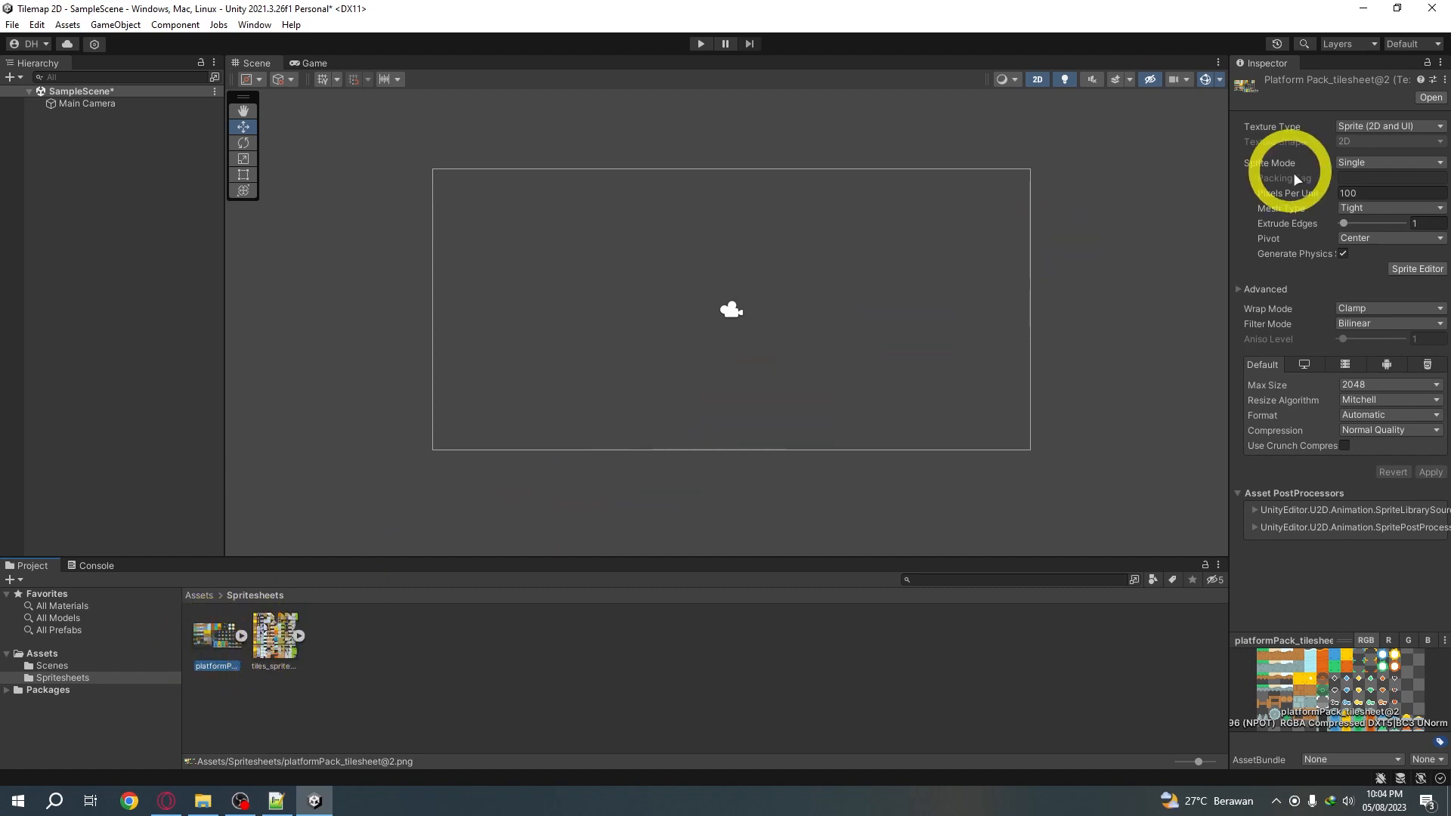
pyautogui.click(1360, 165)
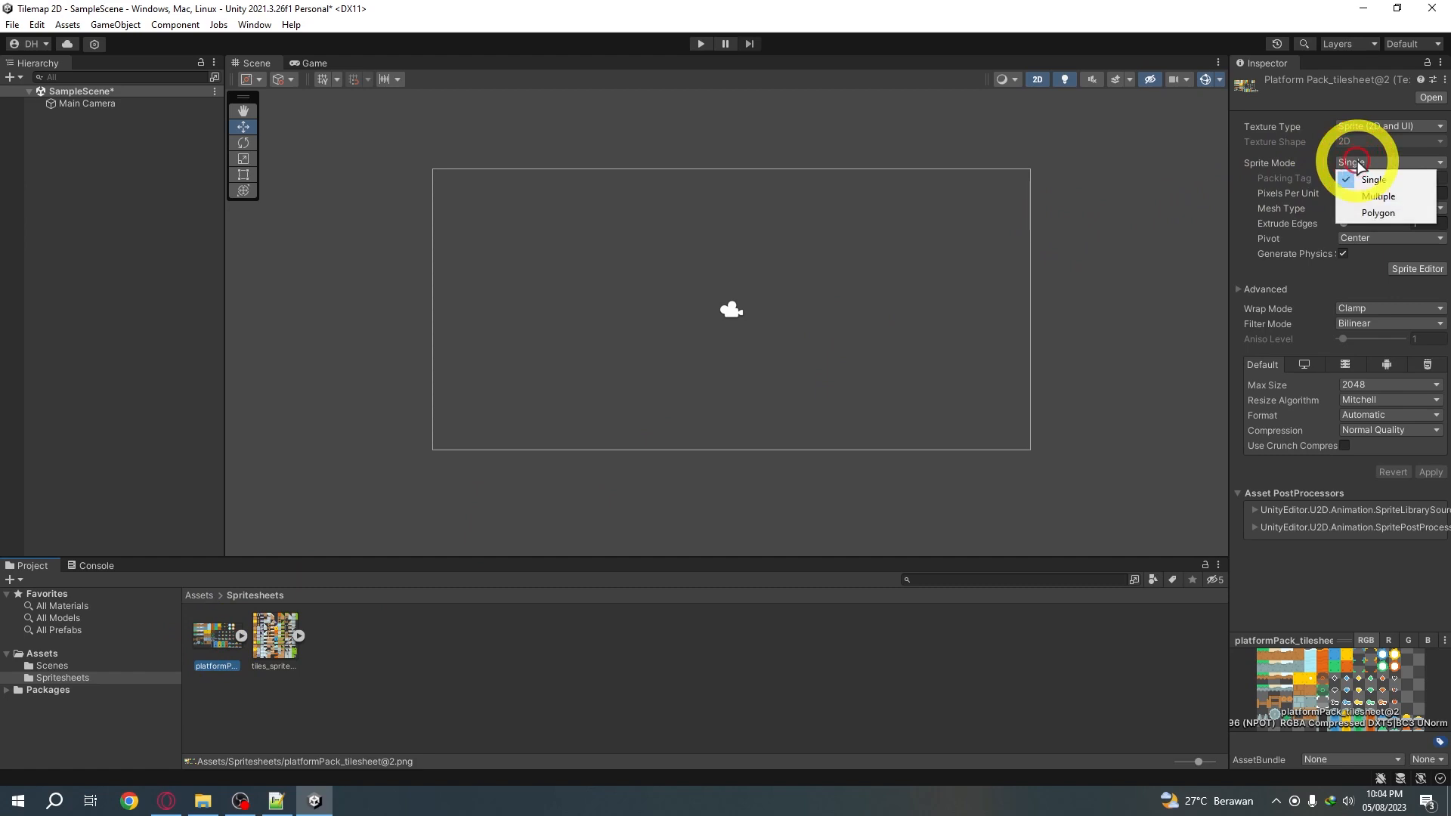
pyautogui.click(1368, 198)
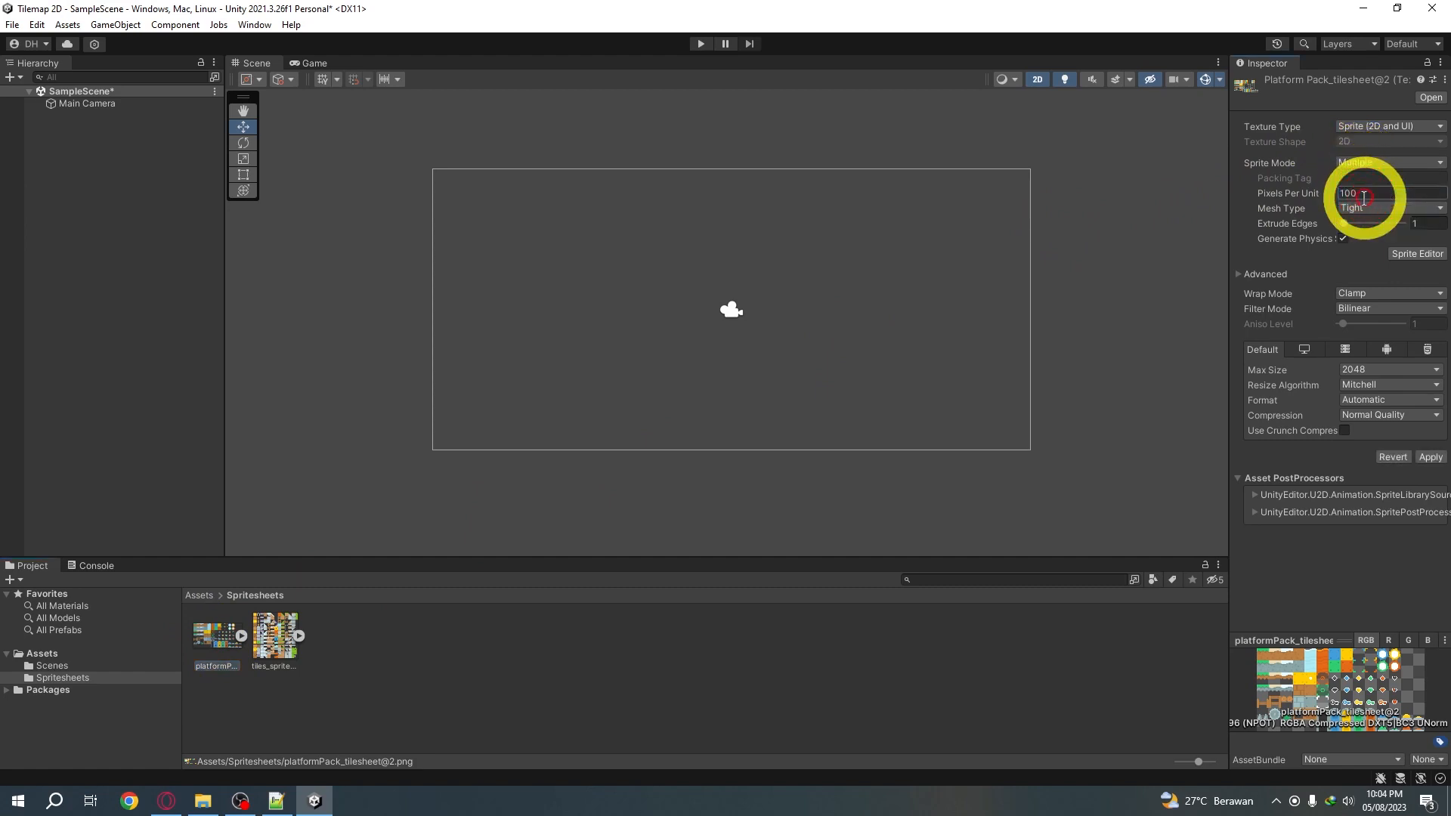
pyautogui.click(1431, 458)
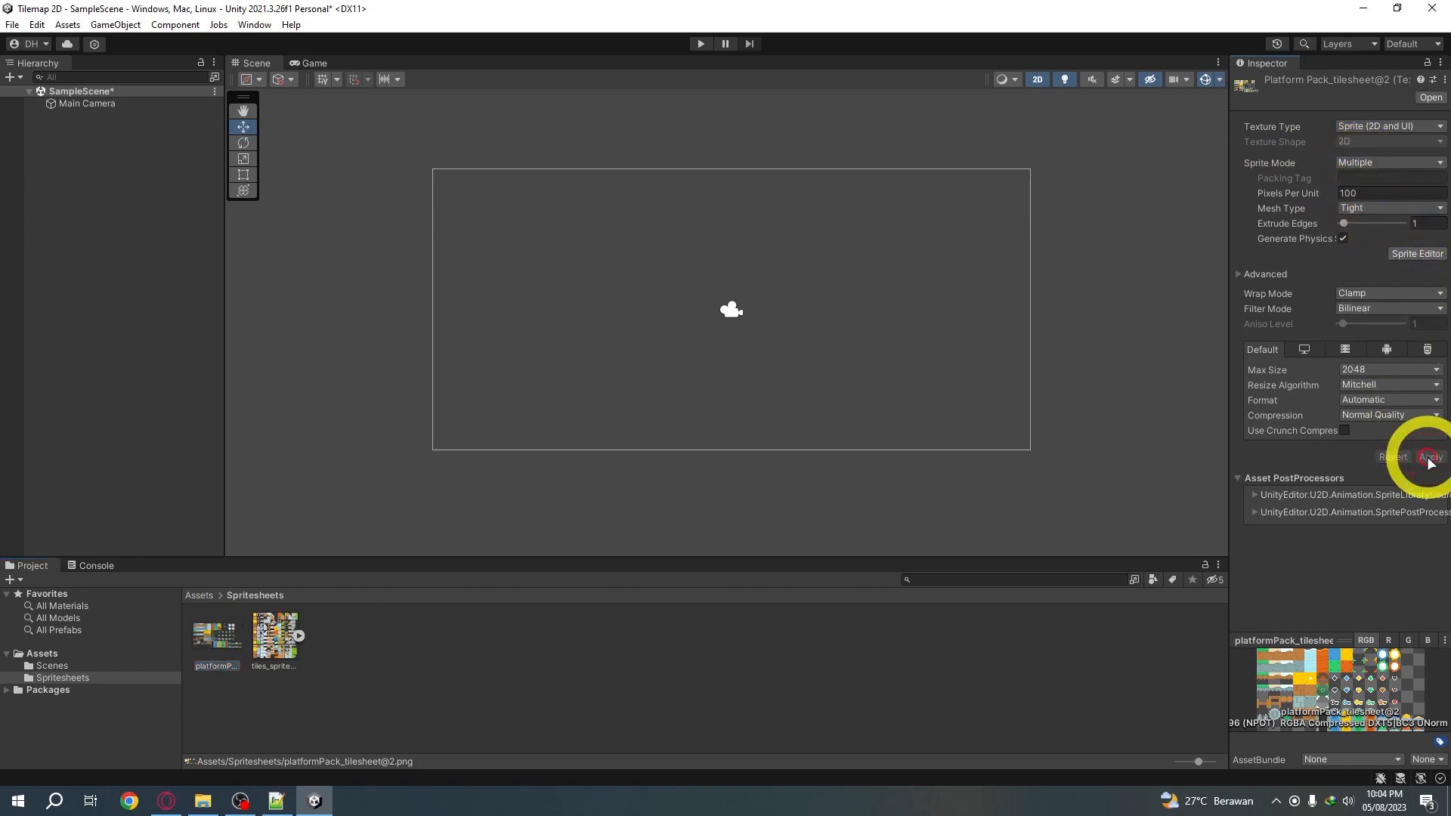
# Slice platformPack_tilesheet@2 in the Sprite Editor using Grid By Cell Count with 14 columns and 7 rows, and apply the slicing
pyautogui.click(1419, 255)
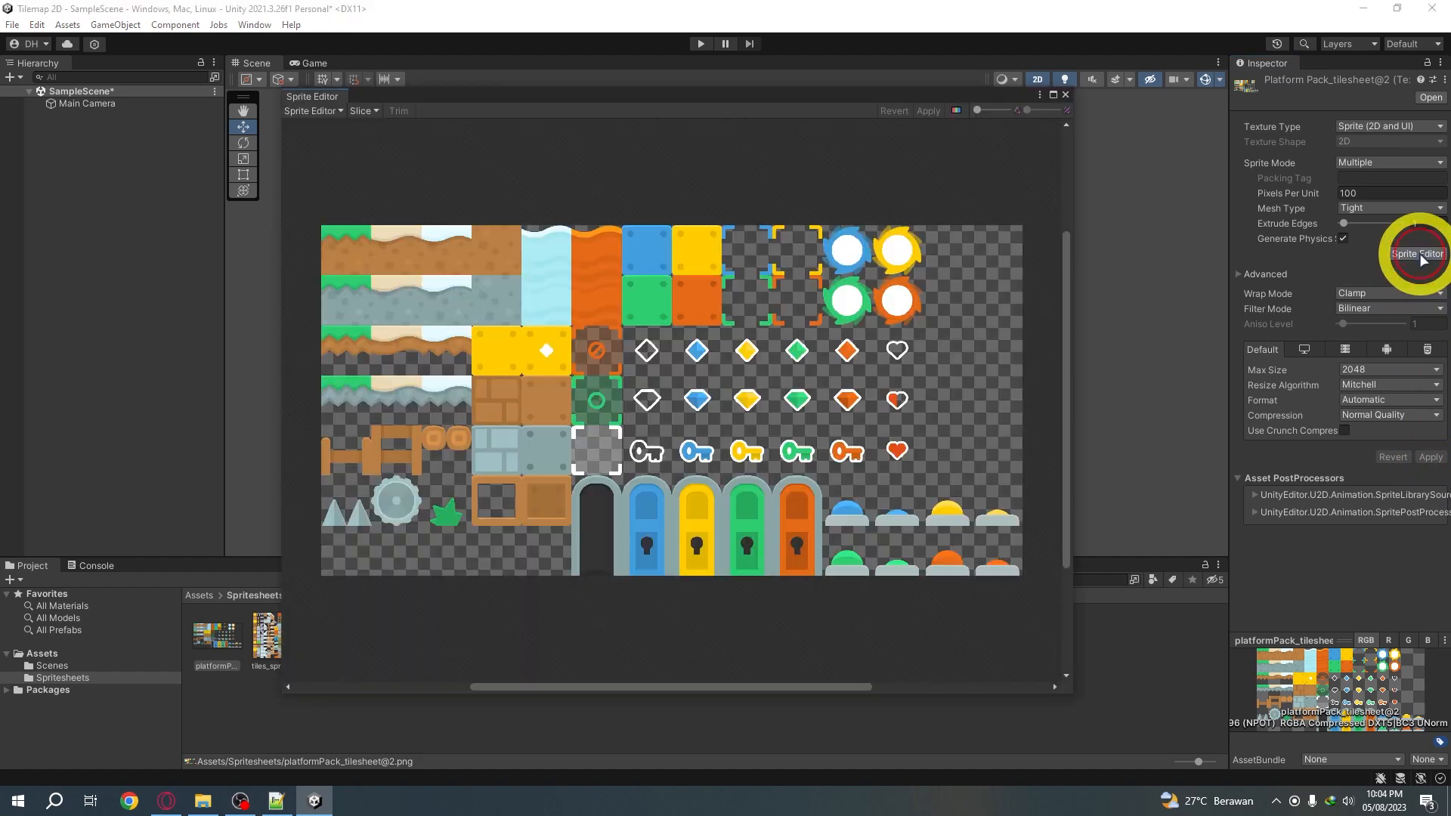
pyautogui.click(365, 111)
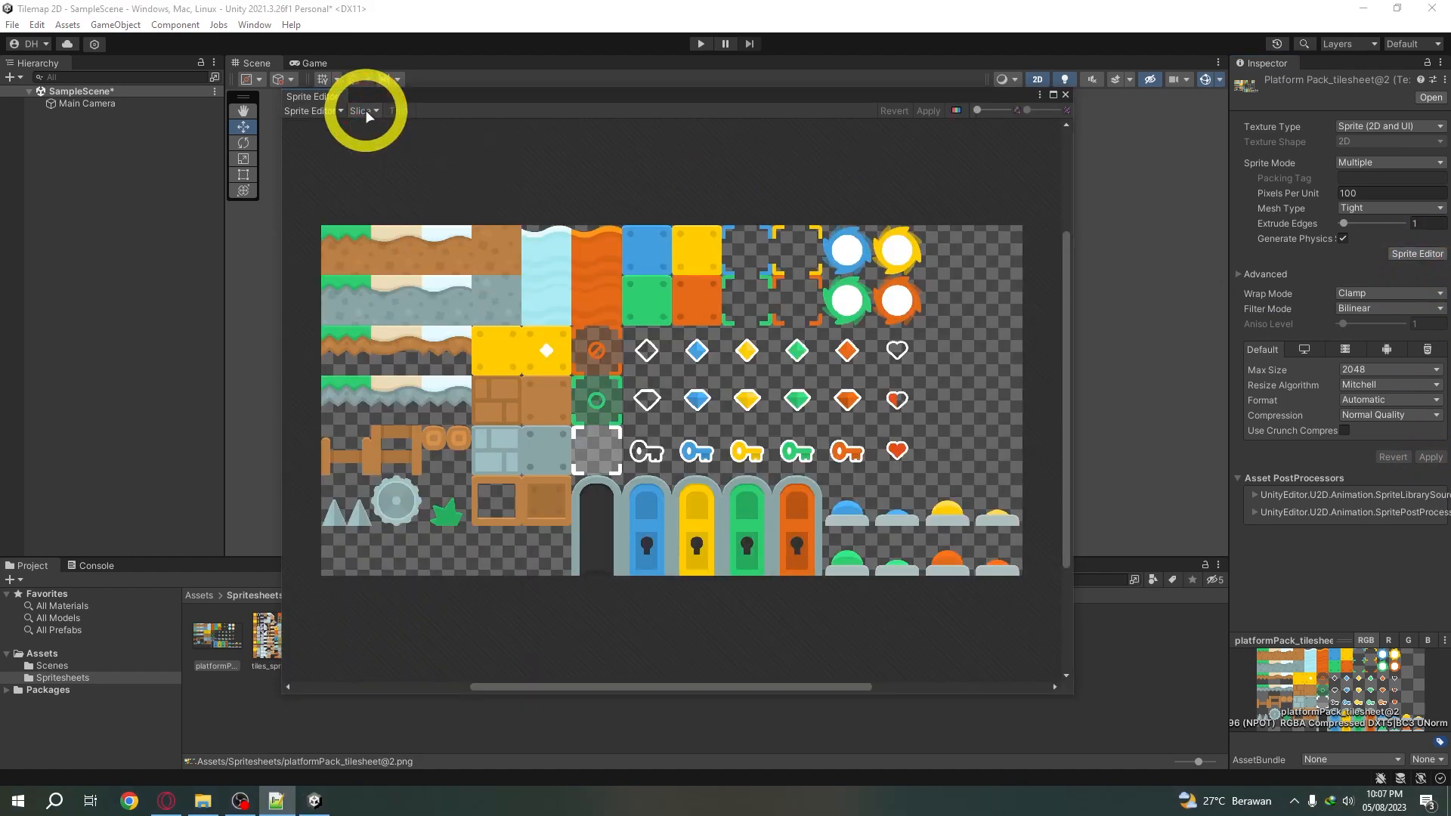
pyautogui.click(366, 111)
pyautogui.click(473, 126)
pyautogui.click(487, 142)
pyautogui.click(492, 126)
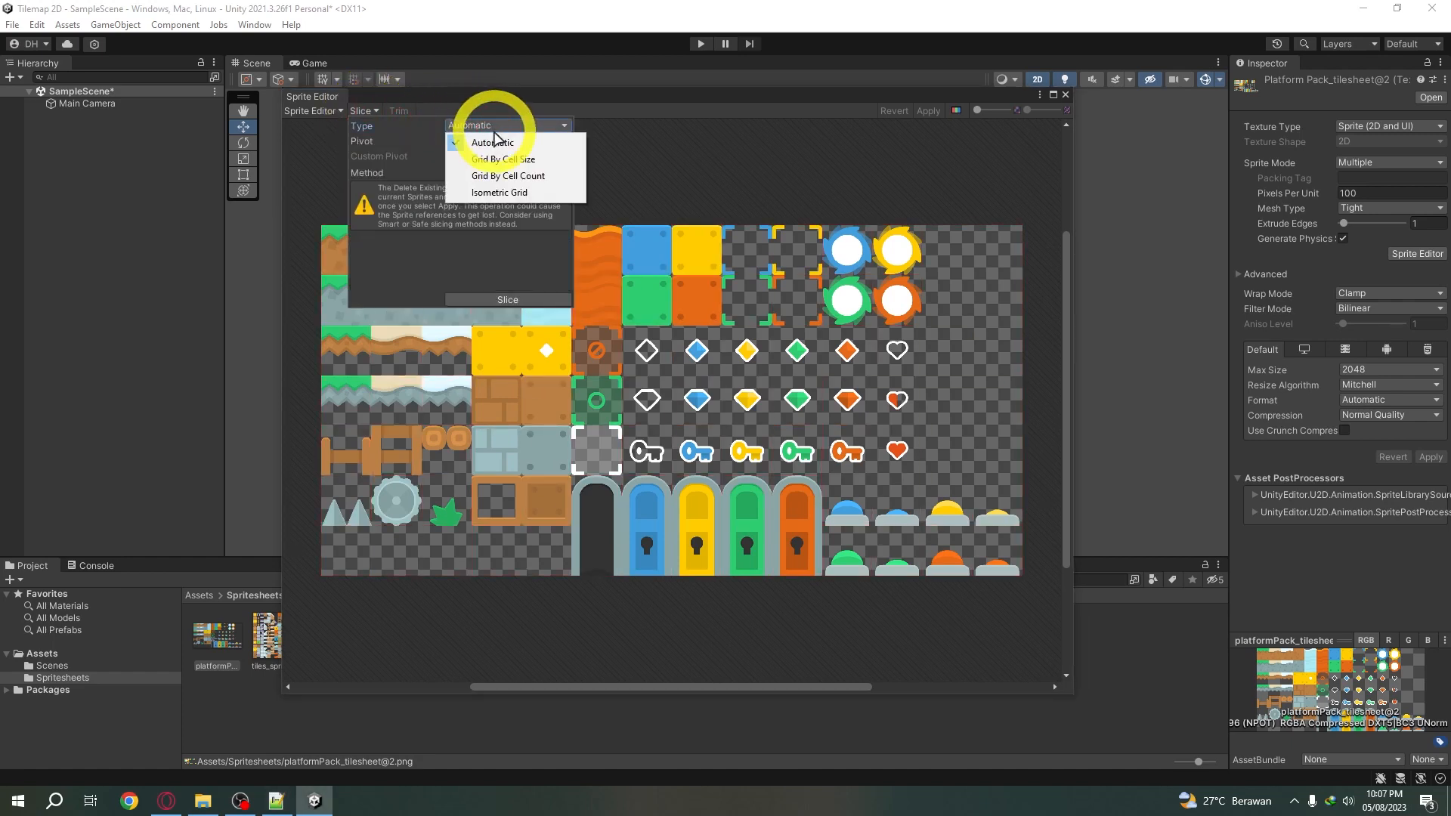
pyautogui.click(500, 176)
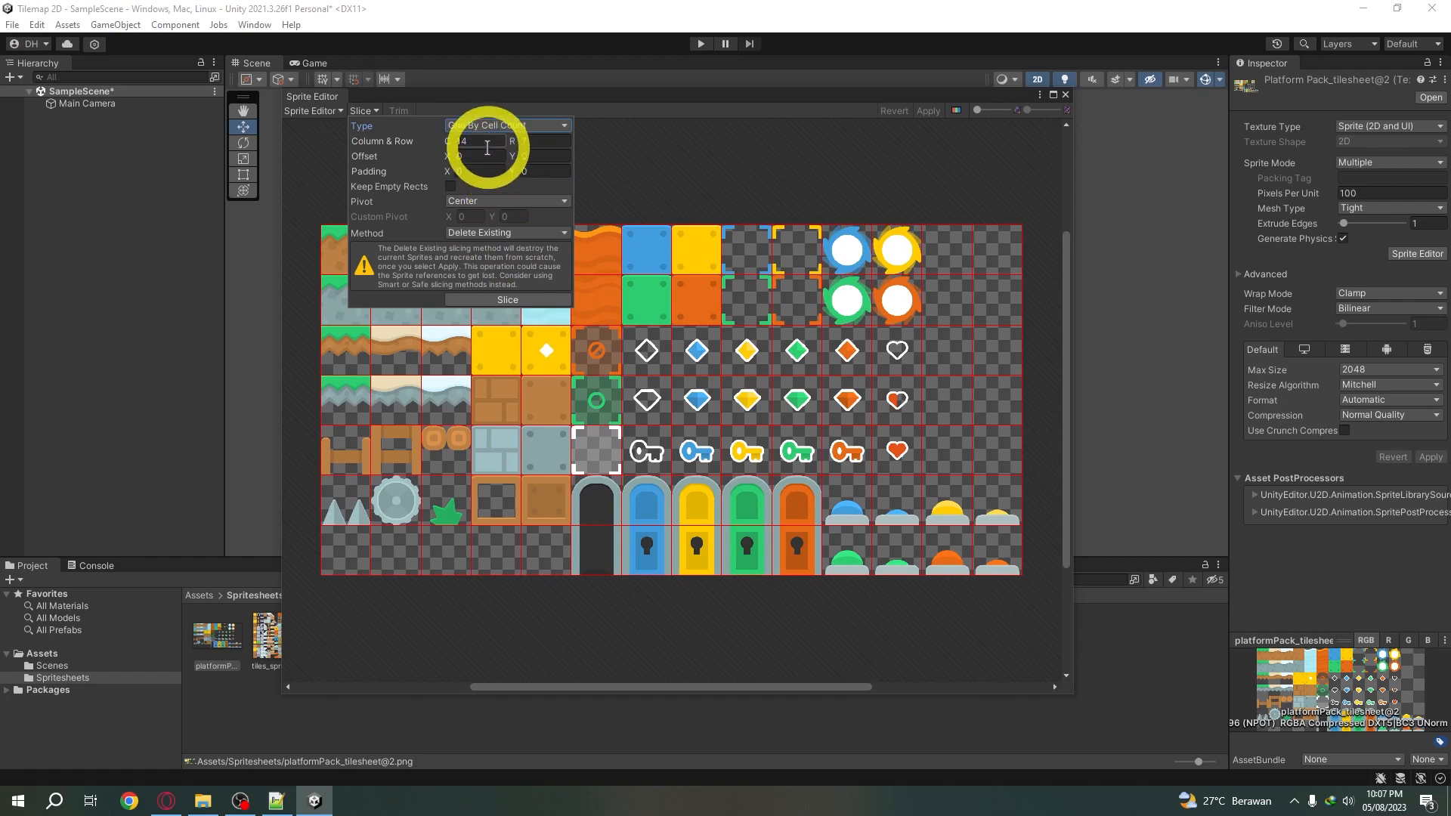
pyautogui.click(461, 141)
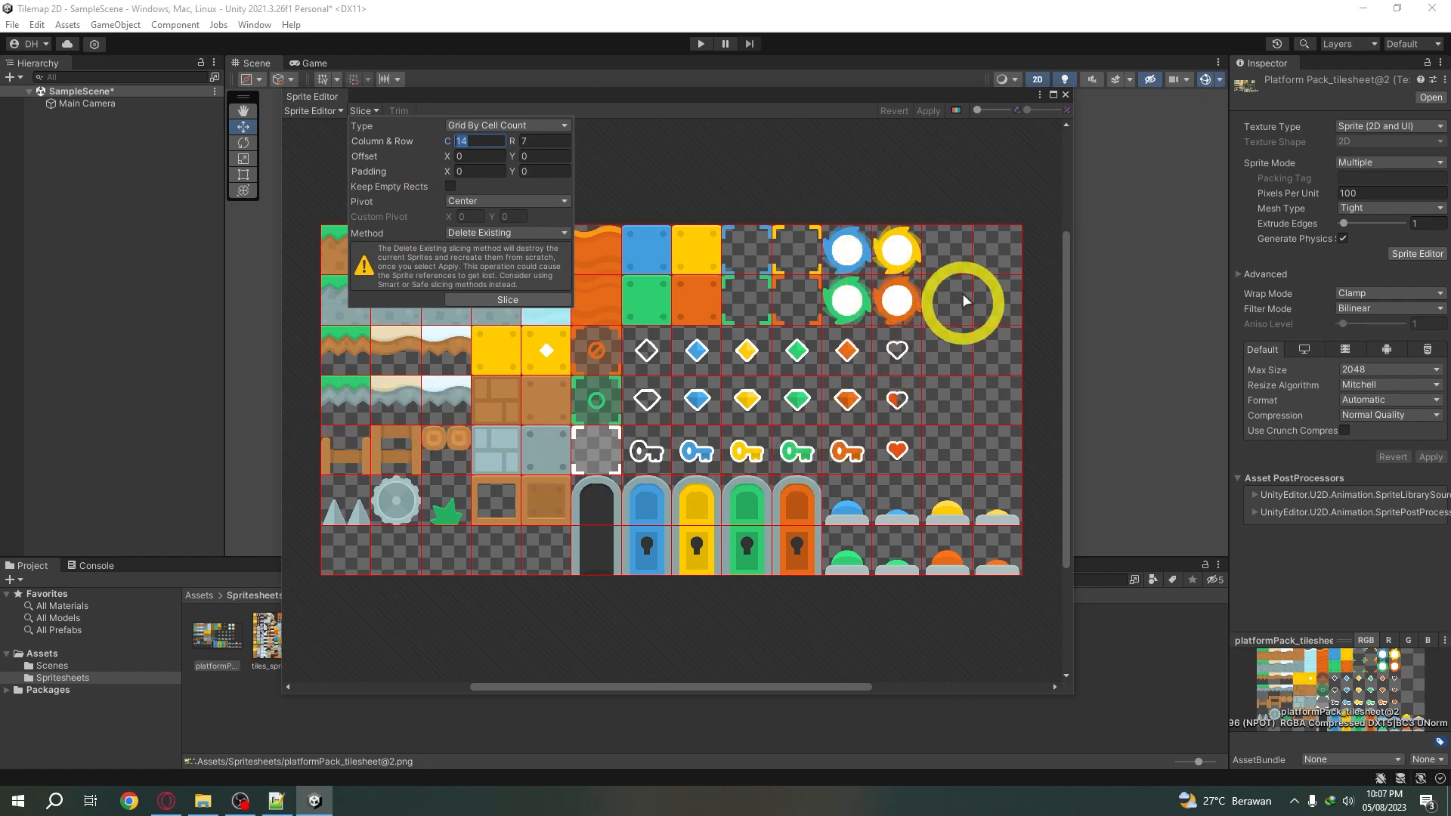
pyautogui.click(519, 303)
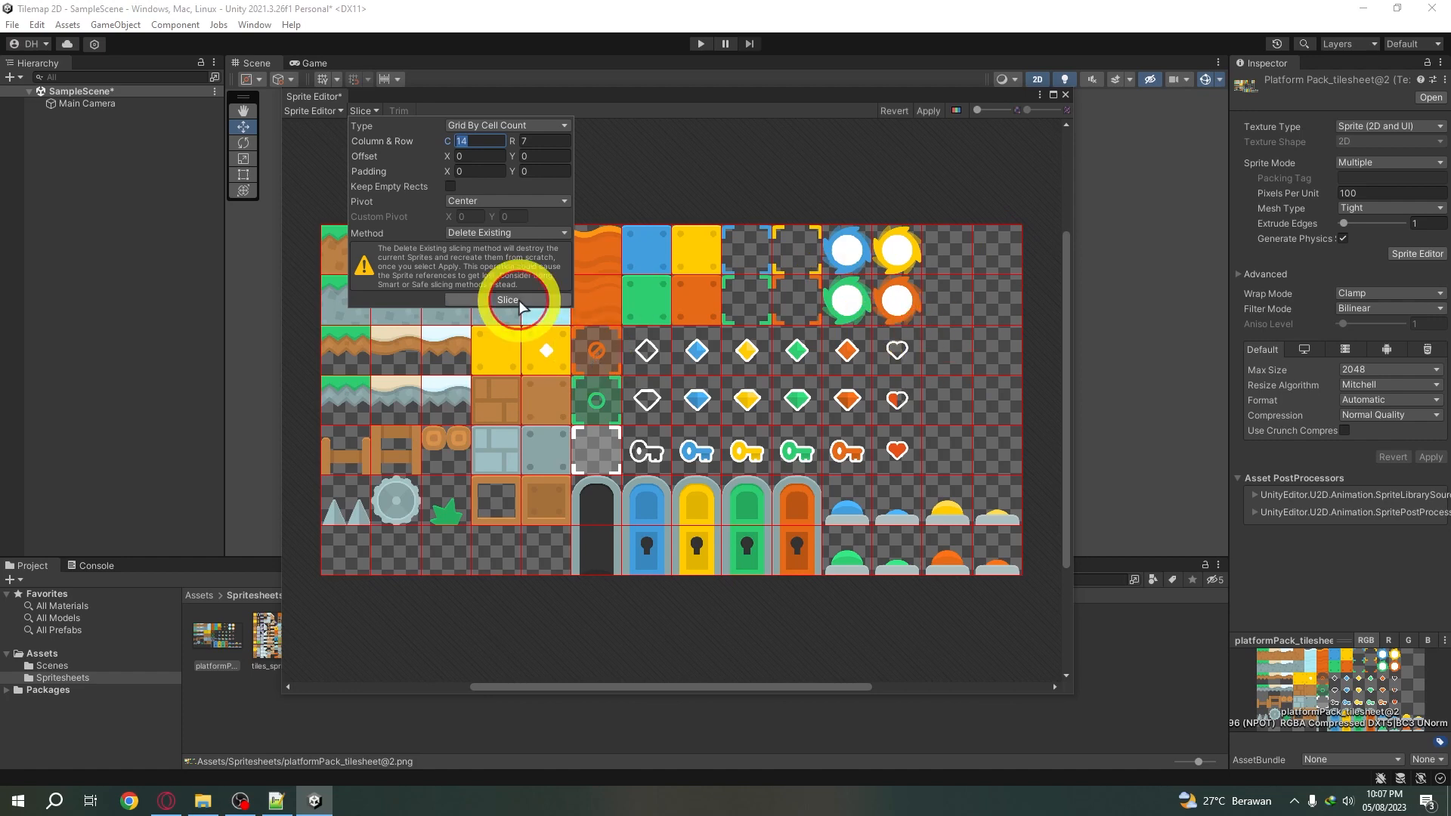
pyautogui.click(928, 112)
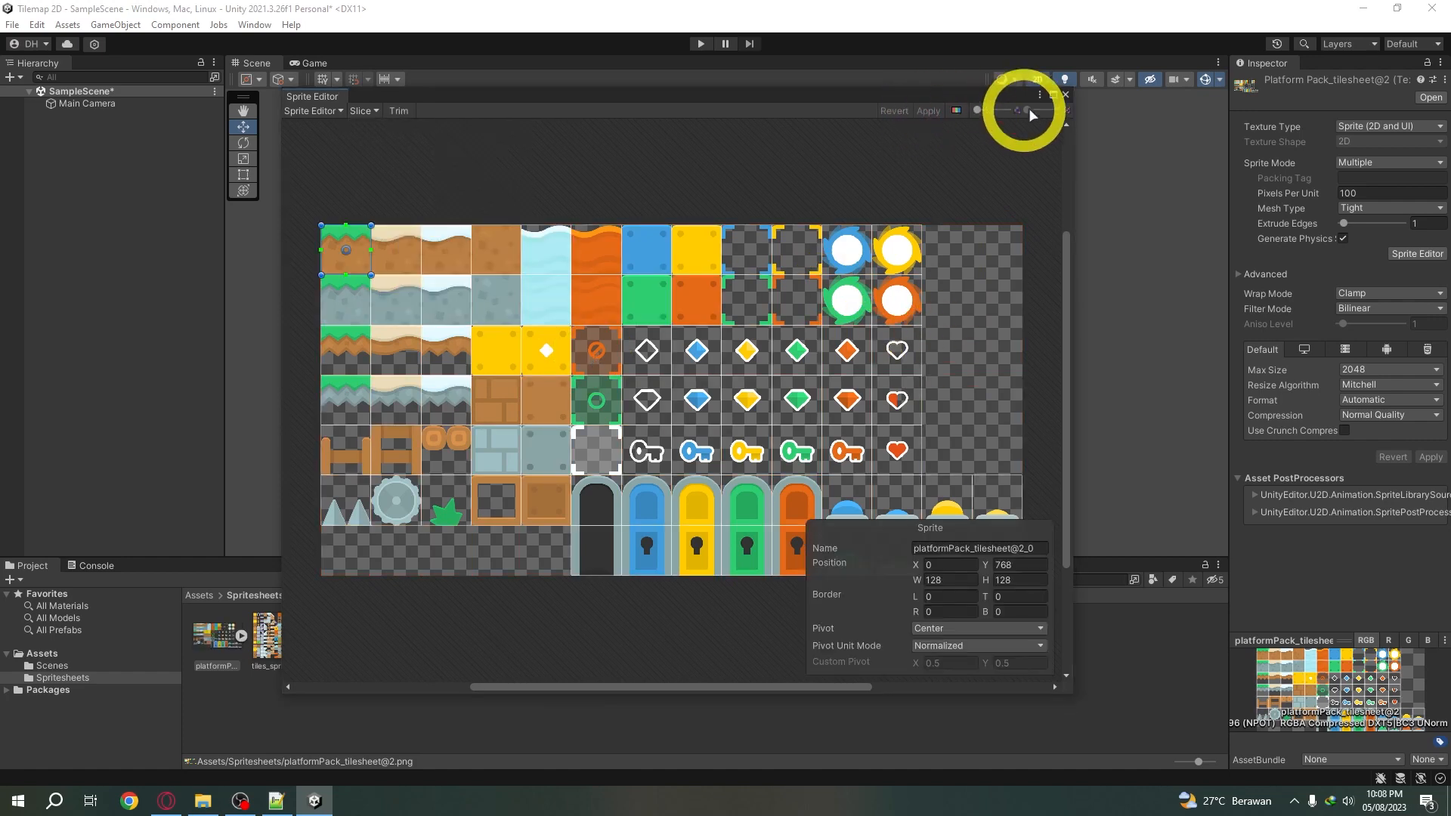
pyautogui.click(1066, 94)
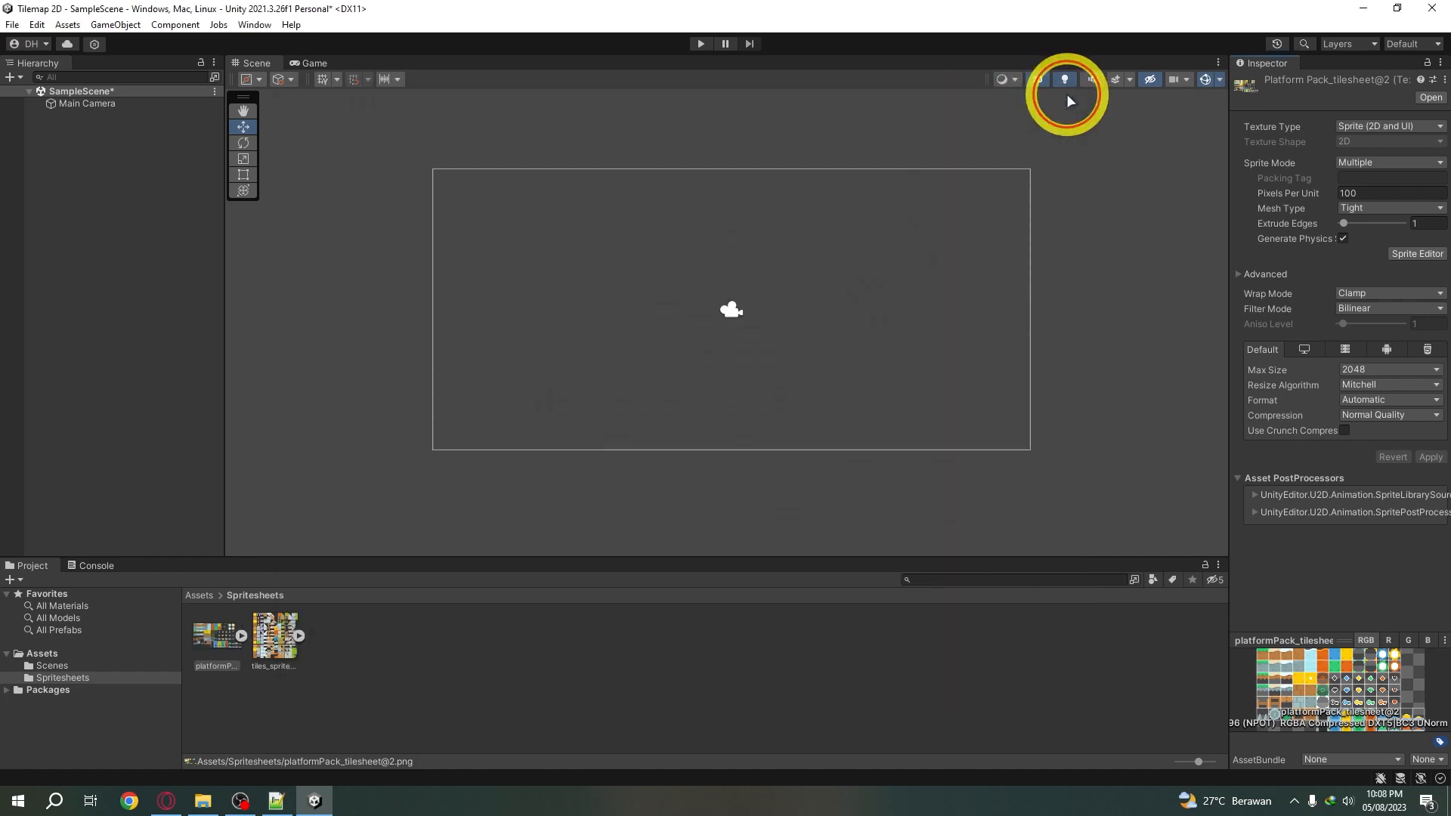
# Try placing two grass-topped dirt sprites from the sliced sheet side by side in the scene, and undo both placements
pyautogui.click(242, 636)
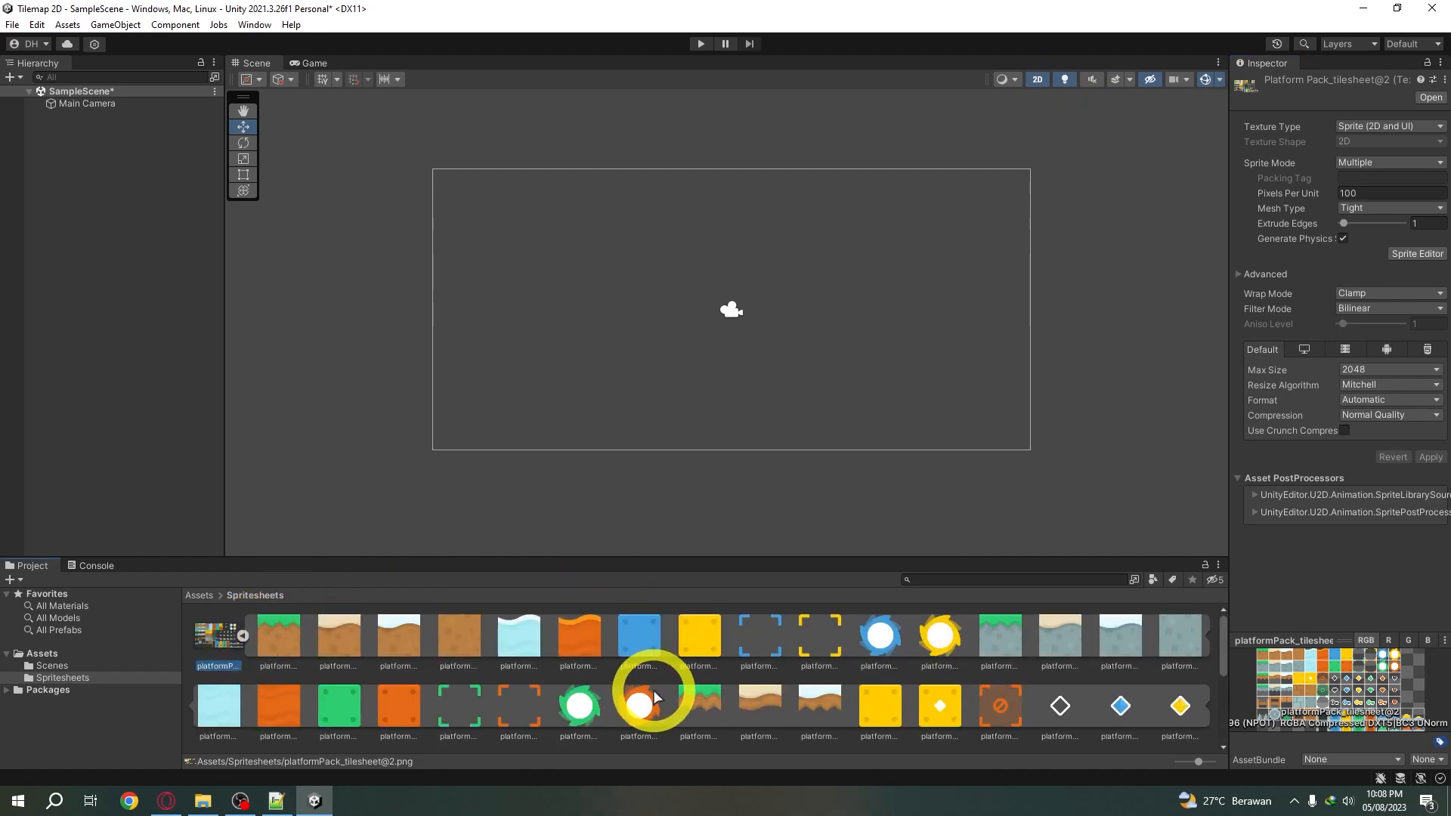
pyautogui.moveTo(278, 646); pyautogui.dragTo(579, 369)
pyautogui.moveTo(278, 642); pyautogui.dragTo(617, 371)
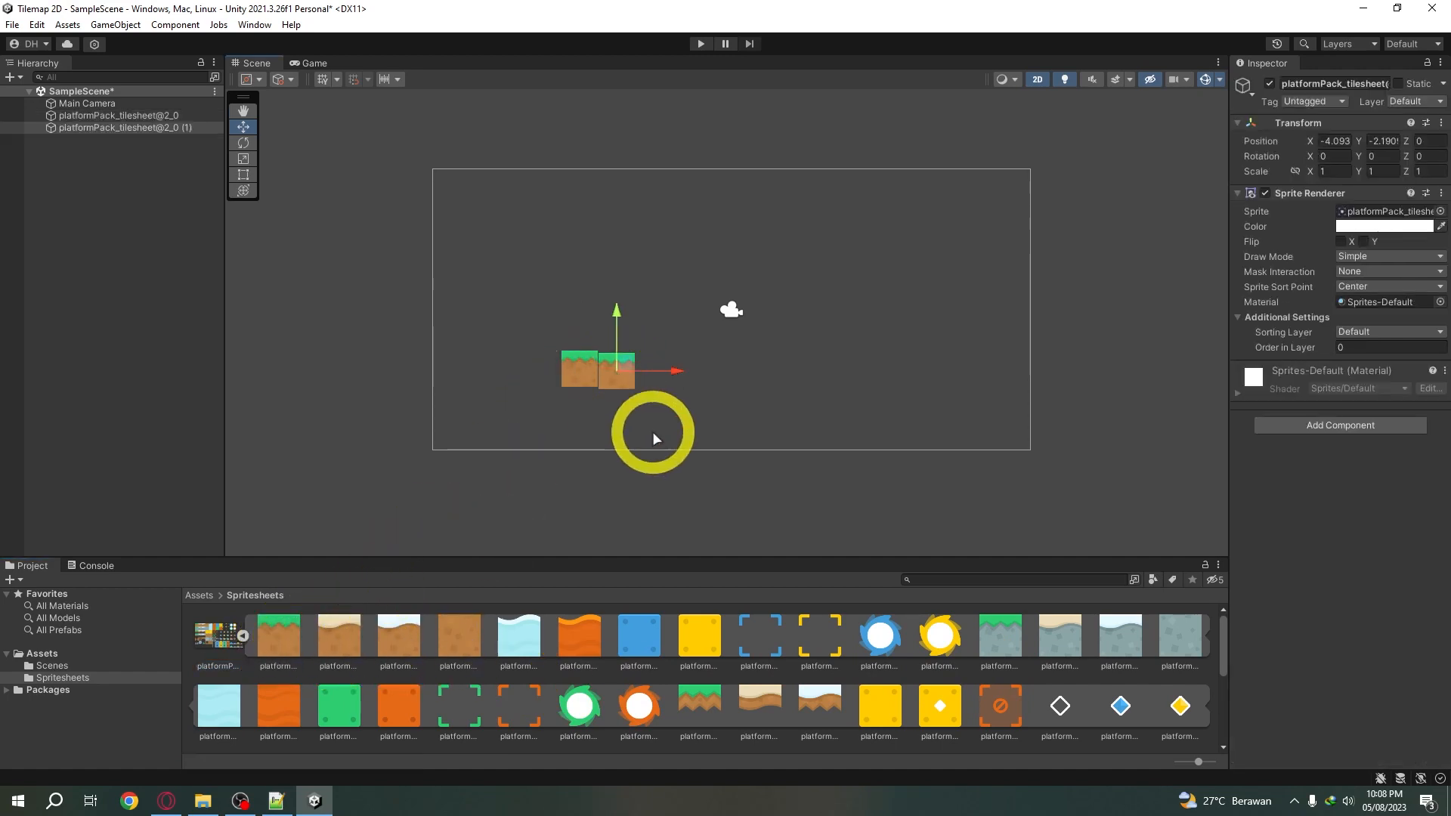
pyautogui.scroll(2, 652, 433)
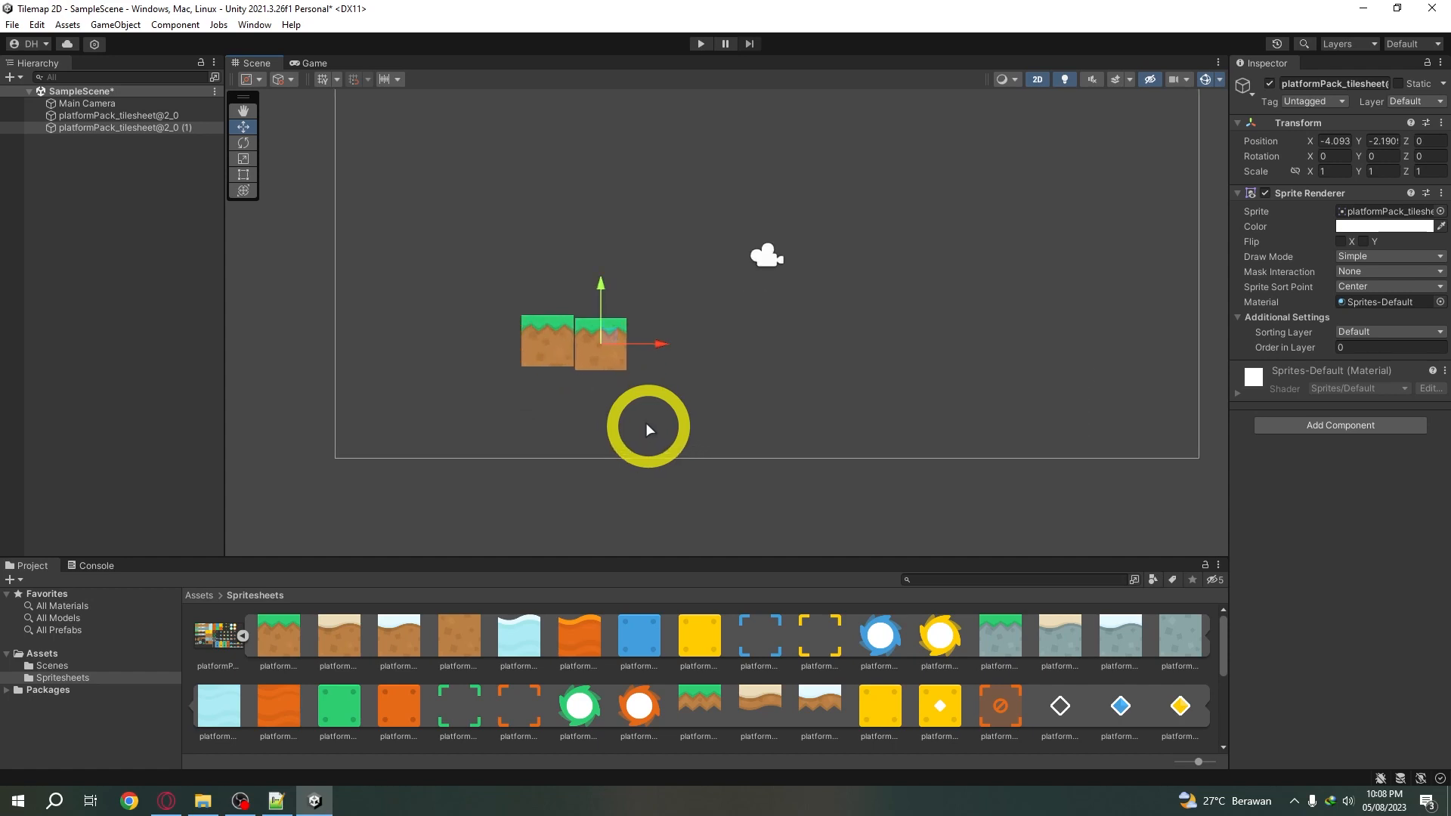
pyautogui.hotkey('ctrl', 'z')
pyautogui.hotkey('ctrl', 'z')
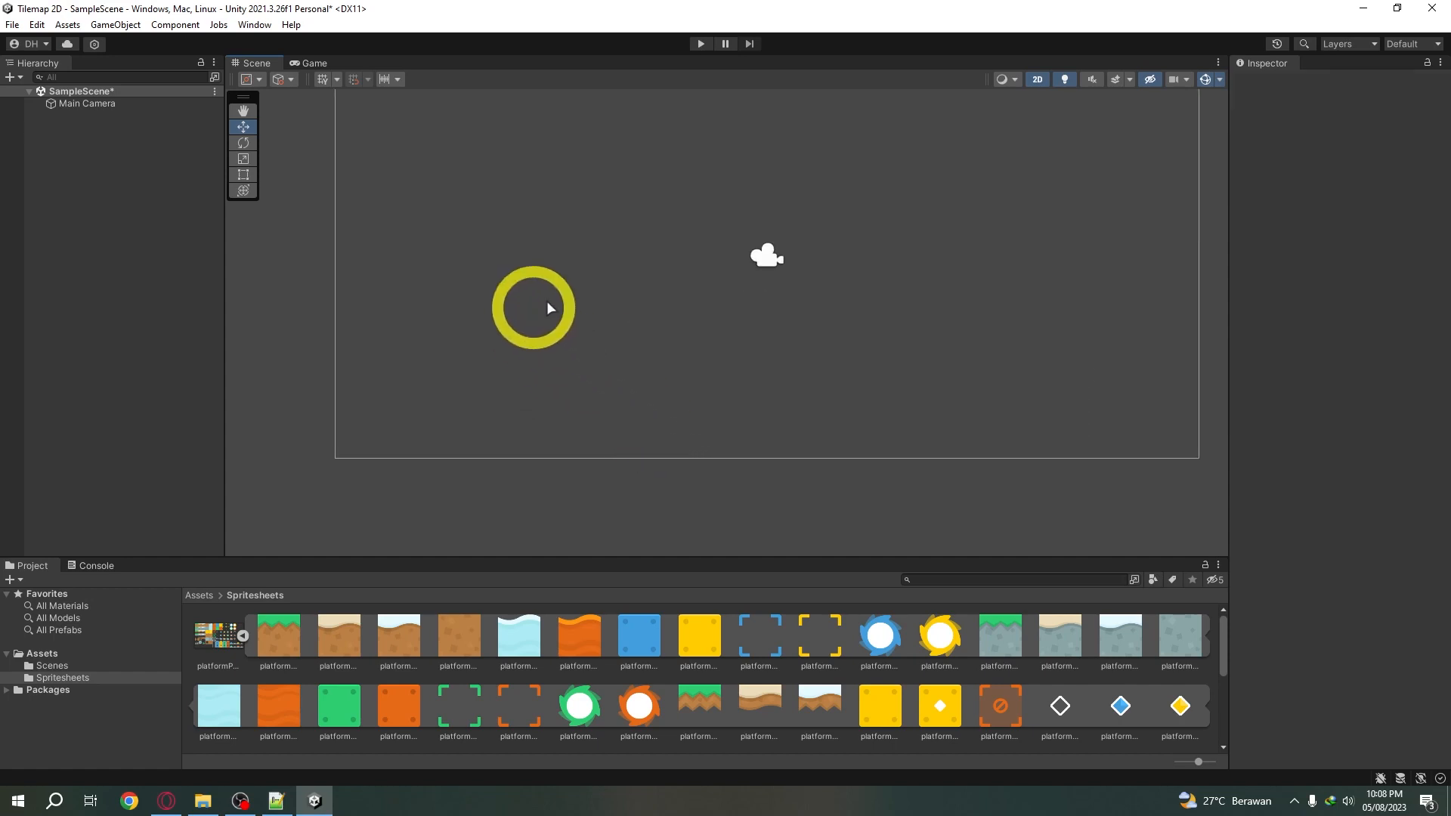
# Create a rectangular 2D Tilemap object in the scene
pyautogui.rightClick(100, 159)
pyautogui.moveTo(220, 356)
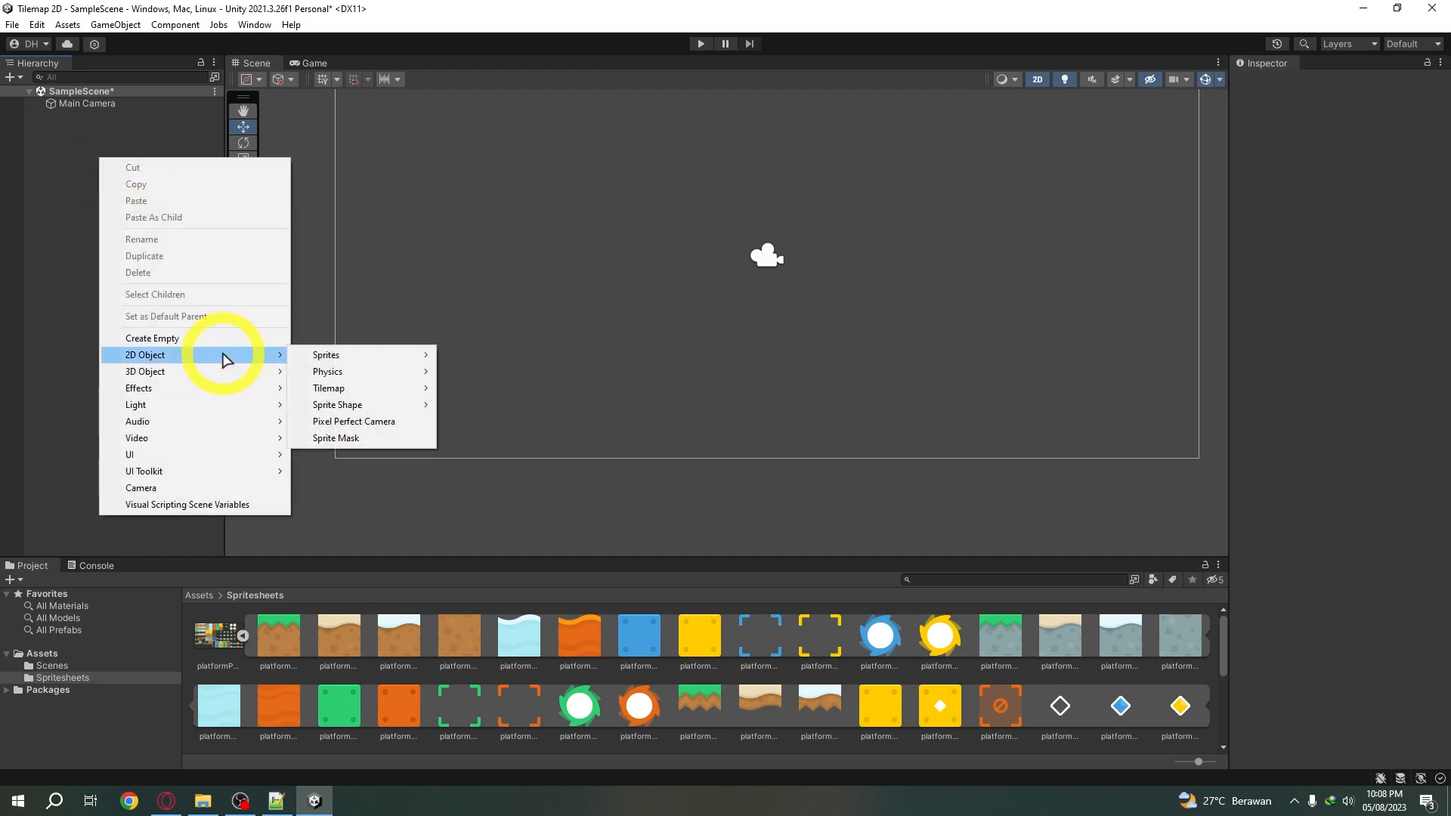
pyautogui.moveTo(359, 390)
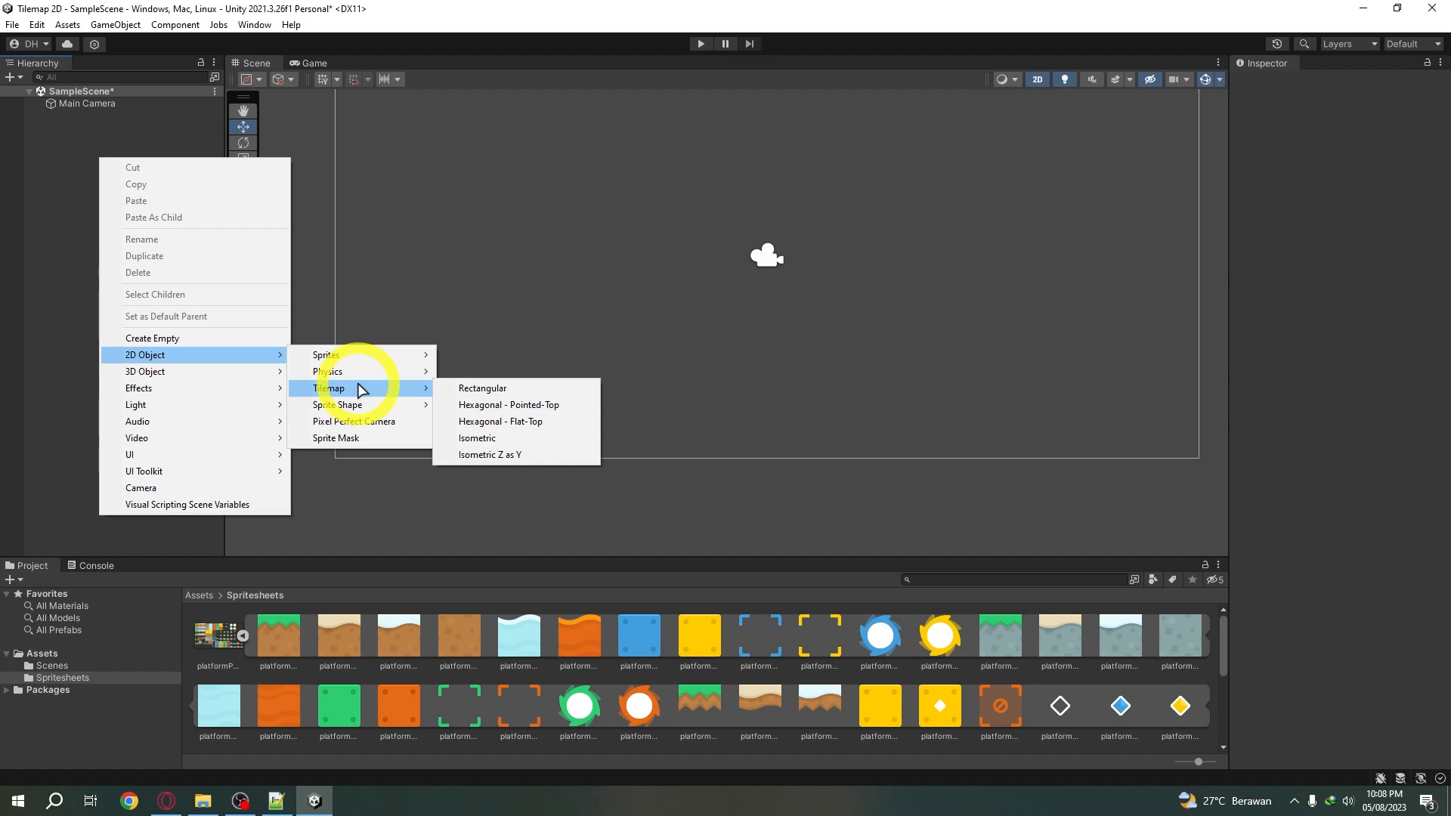
pyautogui.click(487, 387)
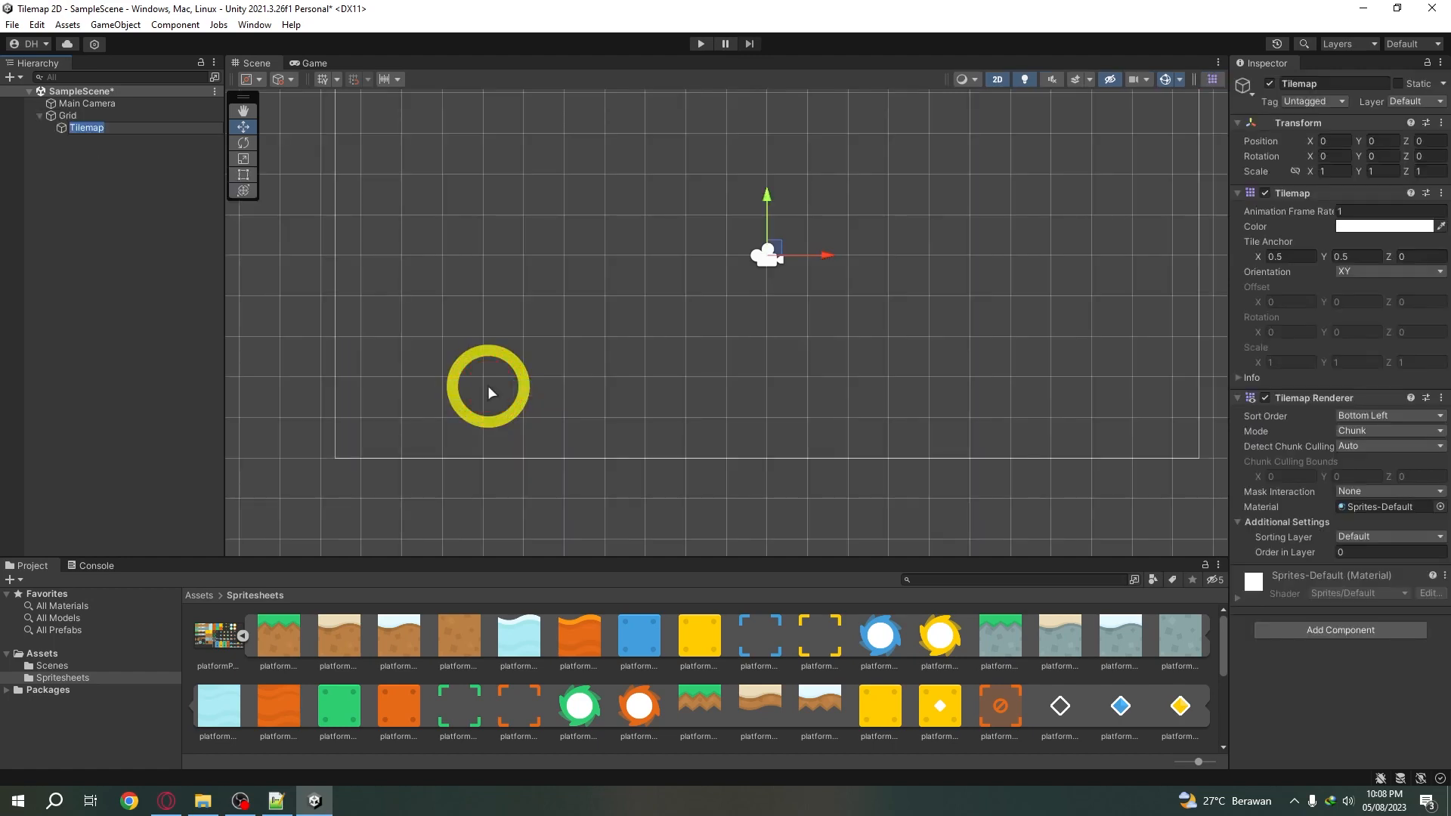
pyautogui.scroll(-2, 623, 308)
pyautogui.moveTo(600, 387); pyautogui.dragTo(601, 385, button='middle')
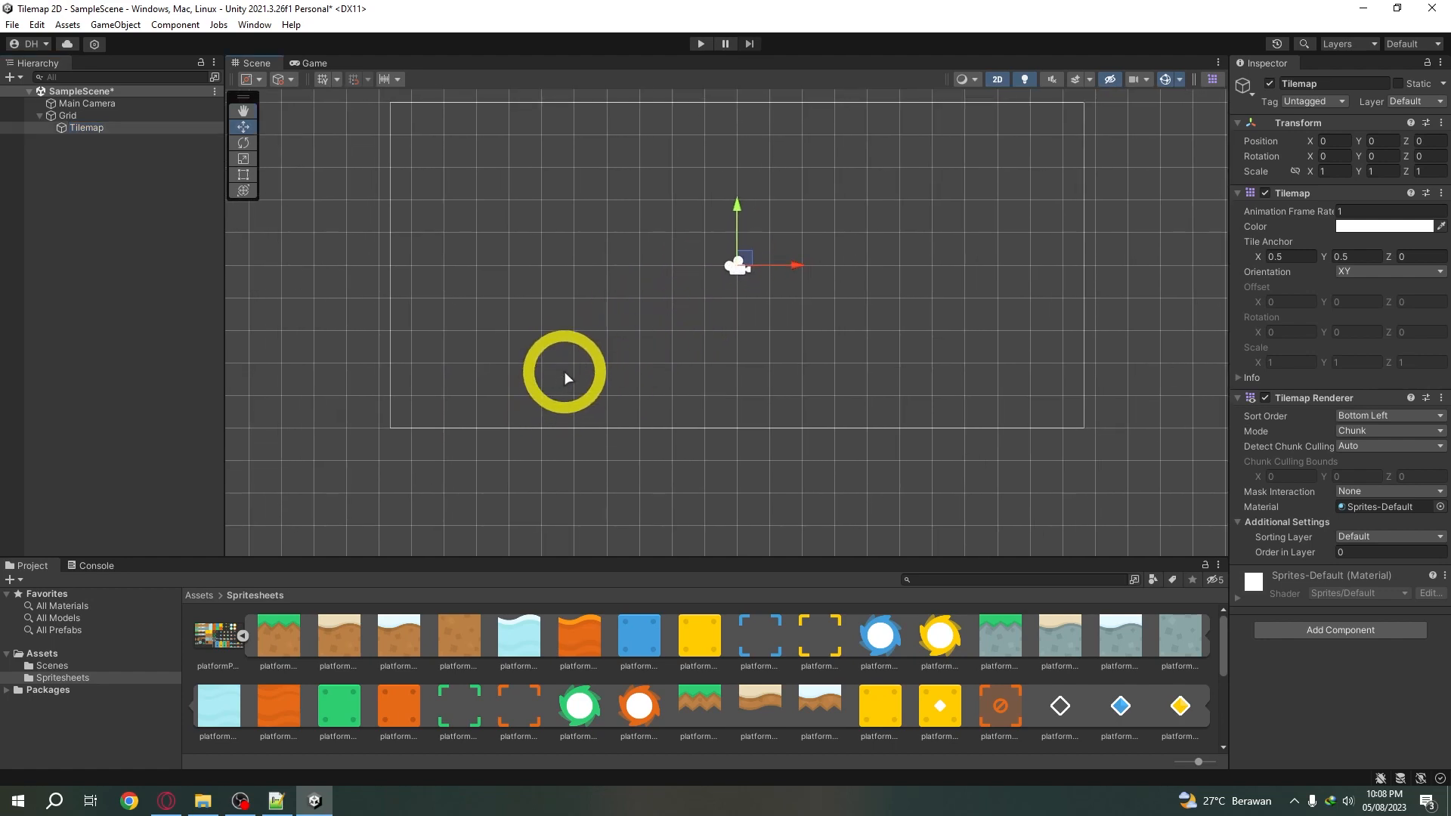
pyautogui.moveTo(683, 312); pyautogui.dragTo(701, 306, button='middle')
pyautogui.moveTo(700, 428); pyautogui.dragTo(605, 508, button='middle')
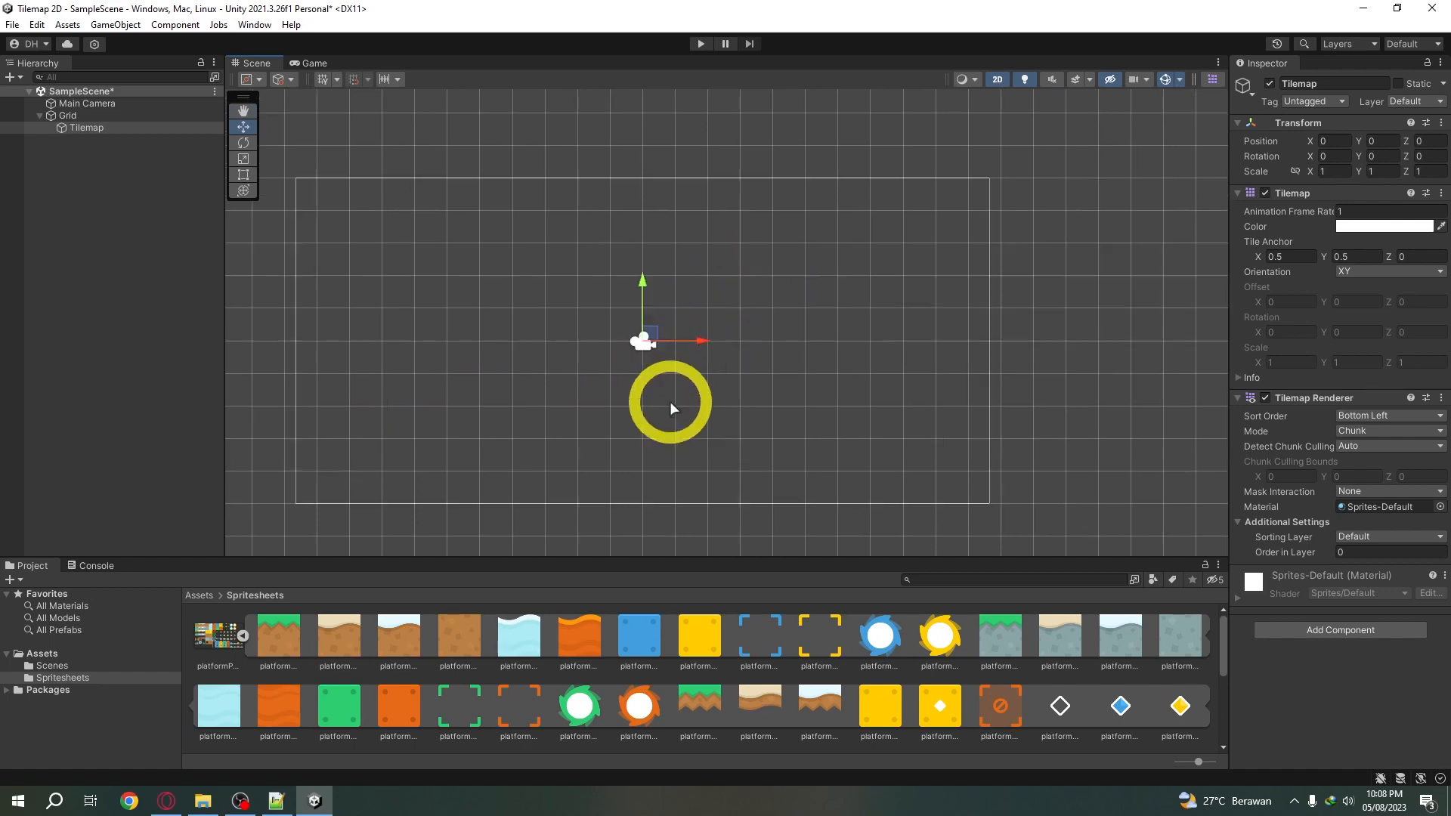
# Rename the Tilemap object under Grid to PlatformTilemap
pyautogui.click(90, 211)
pyautogui.click(96, 133)
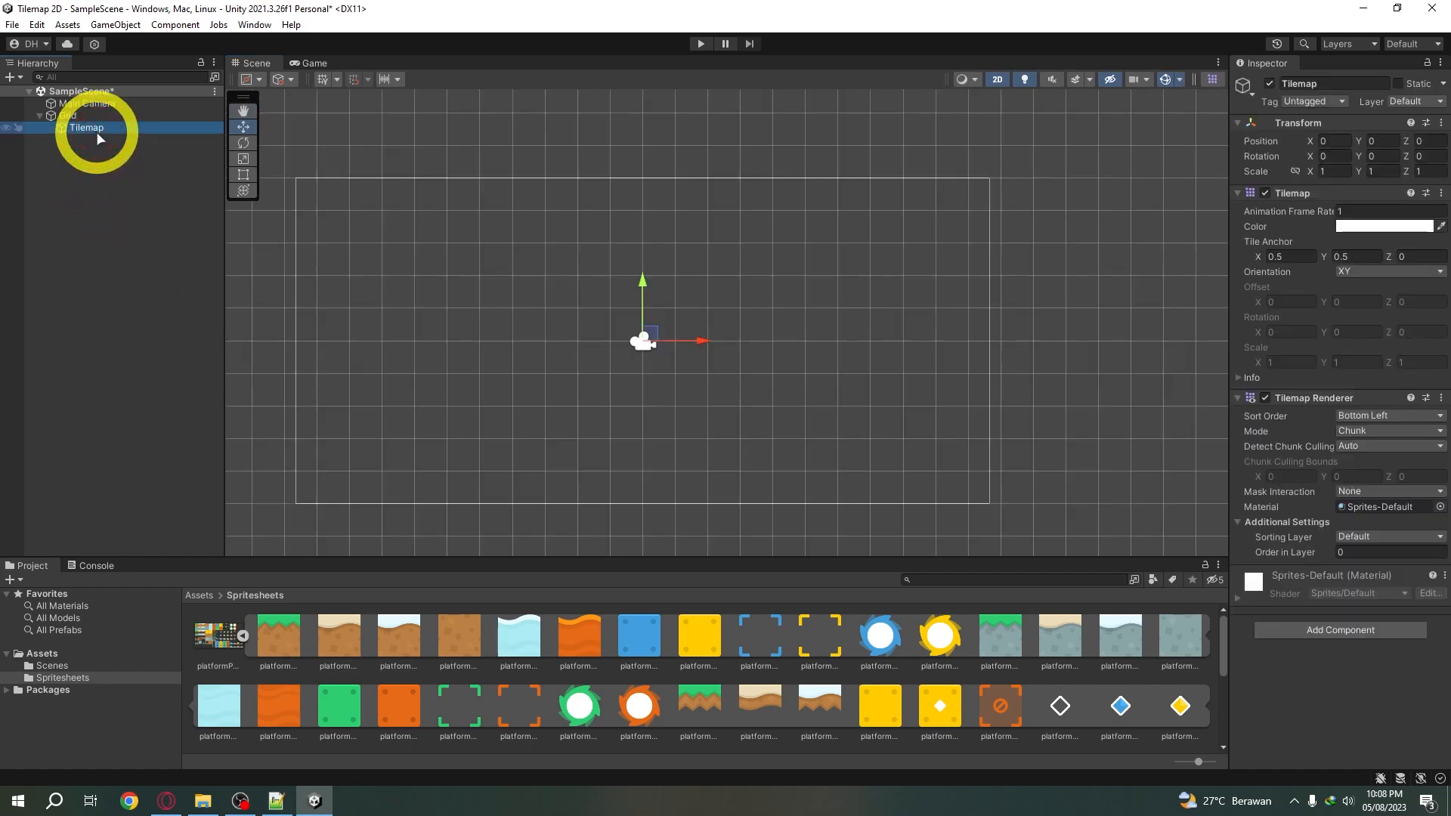
pyautogui.click(97, 131)
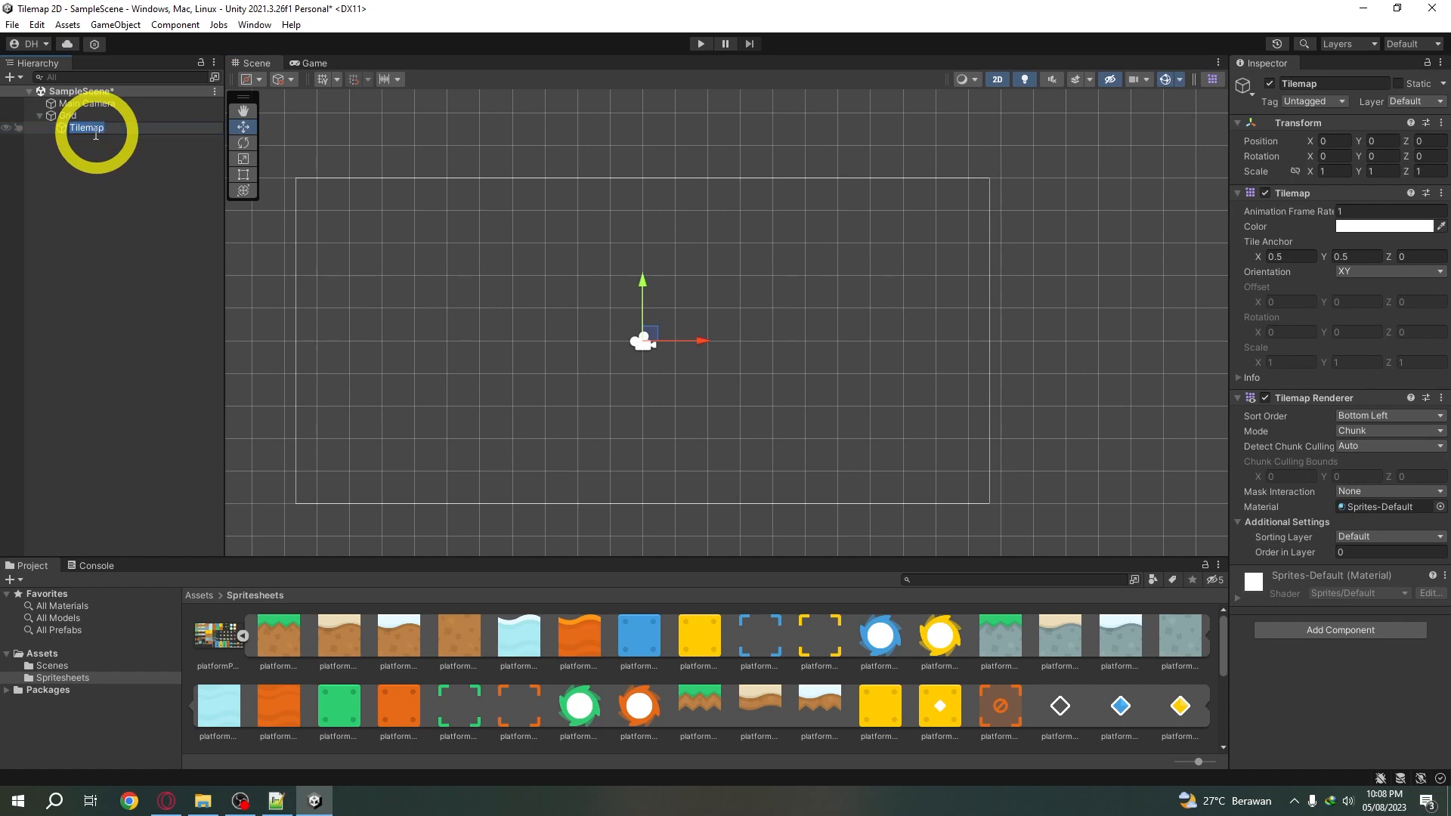
pyautogui.press('Home')
pyautogui.write('Platform')
pyautogui.click(112, 207)
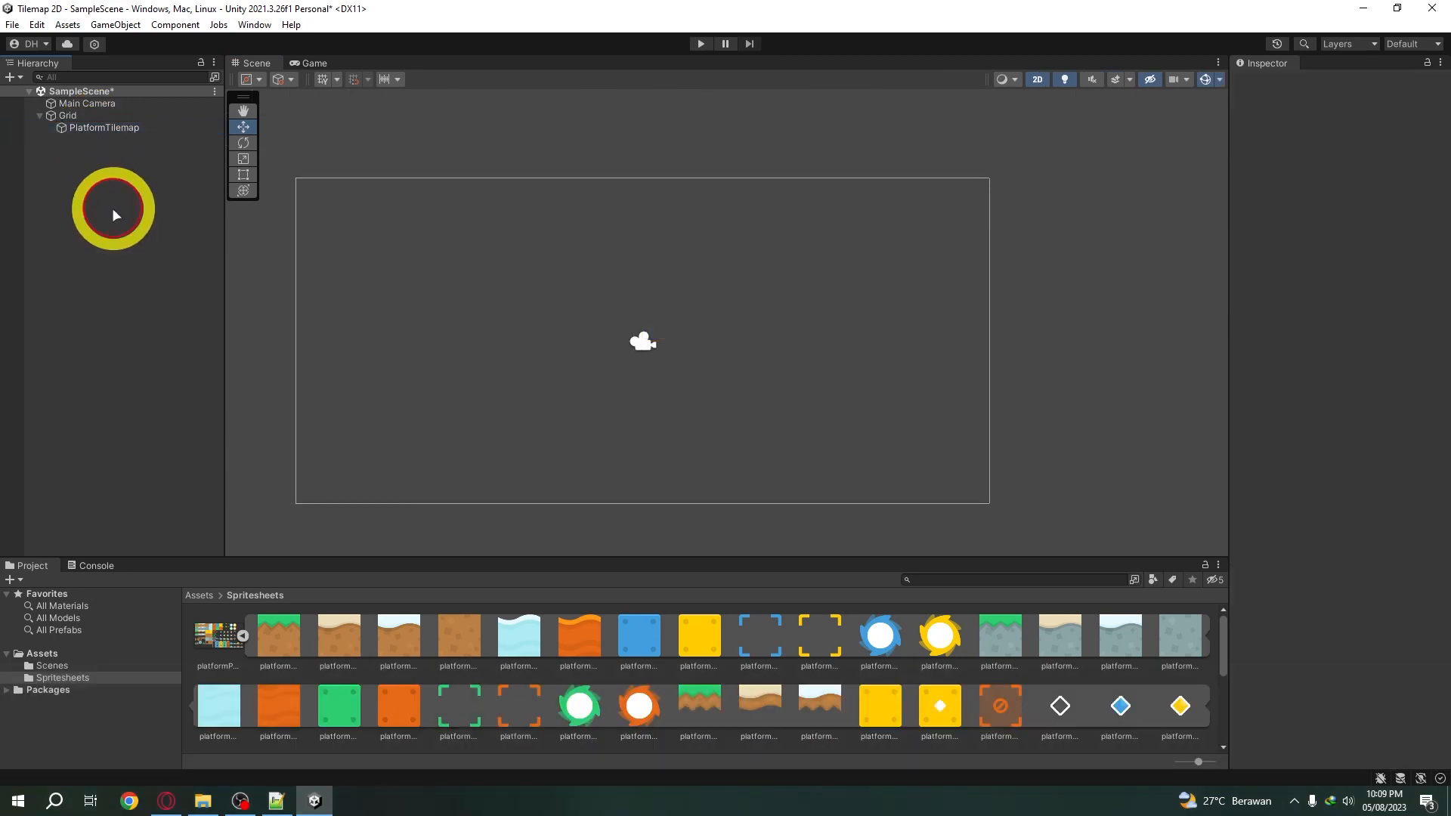
# Open the Tile Palette for PlatformTilemap and create a new palette named SimplePlatformPalette
pyautogui.click(103, 127)
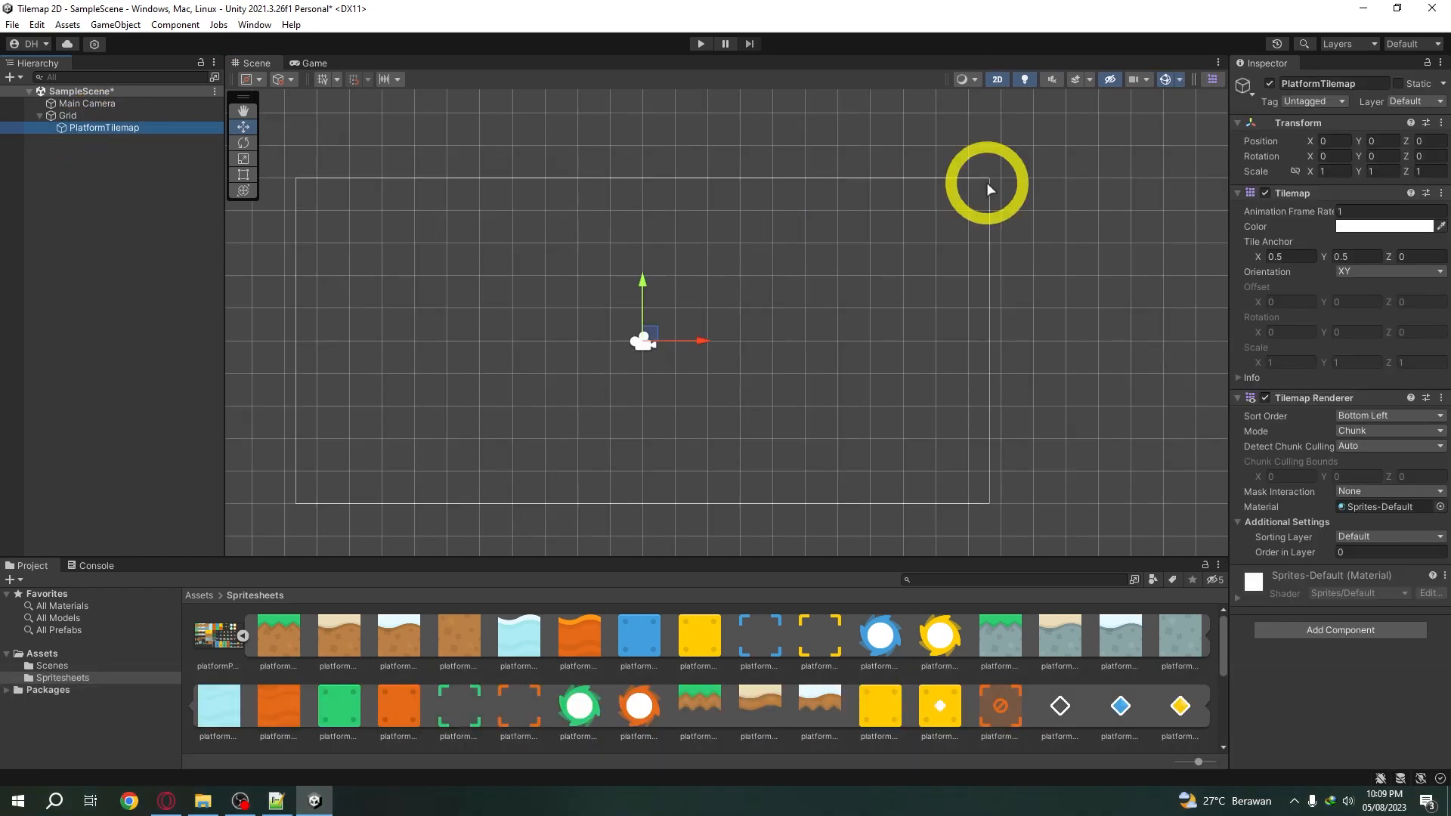
pyautogui.click(1214, 80)
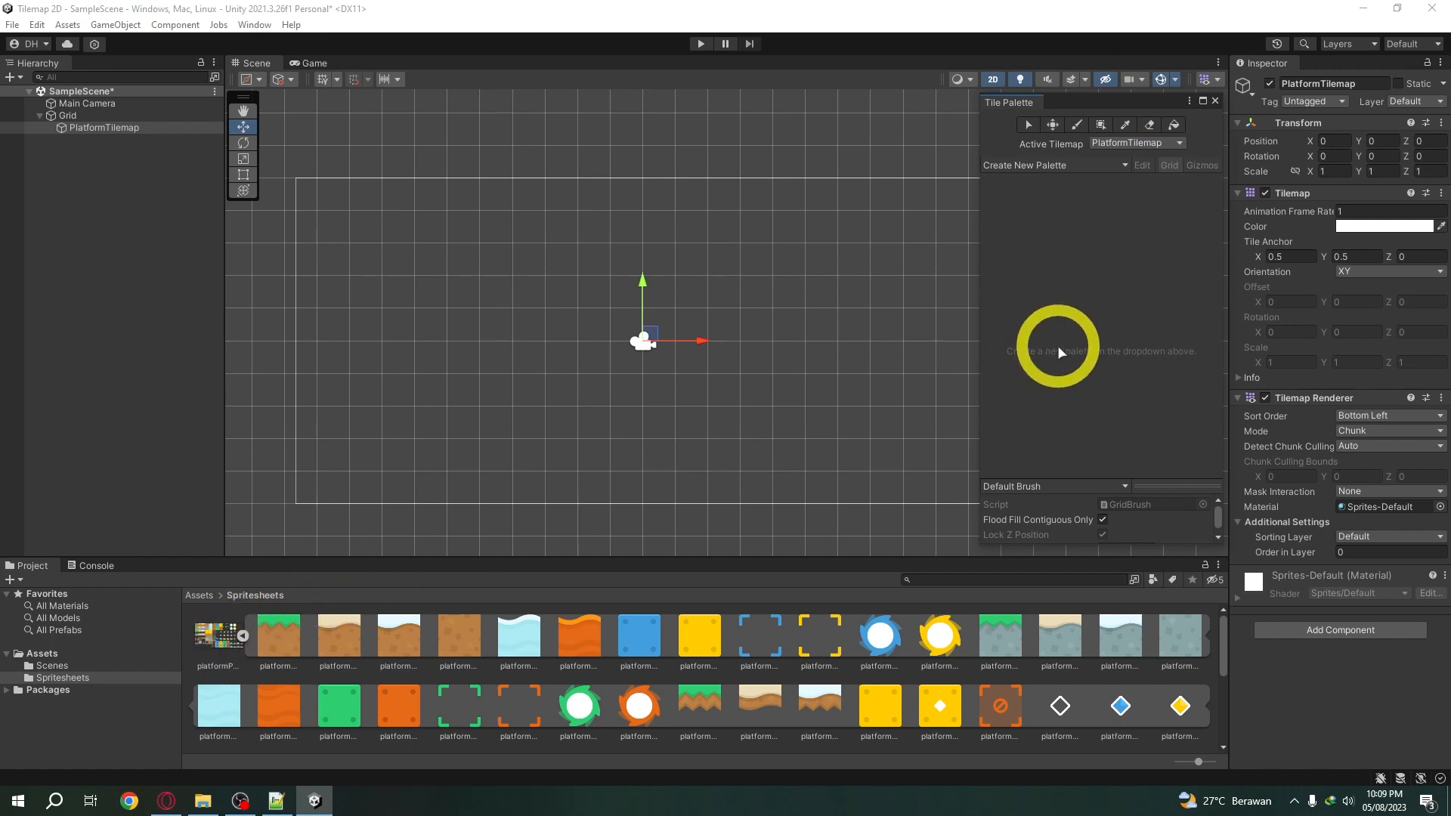
pyautogui.click(1101, 164)
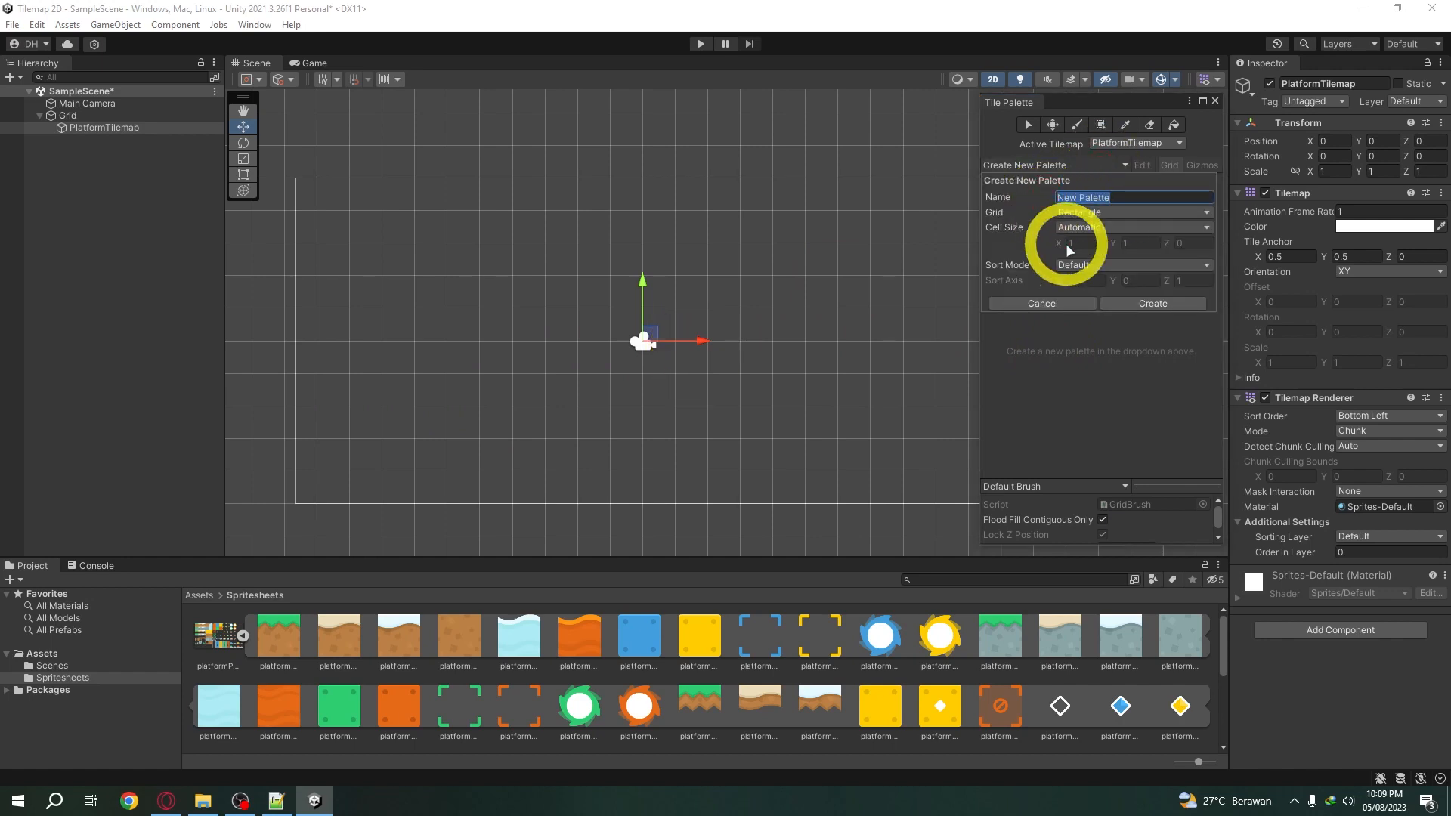
pyautogui.write('Simpl')
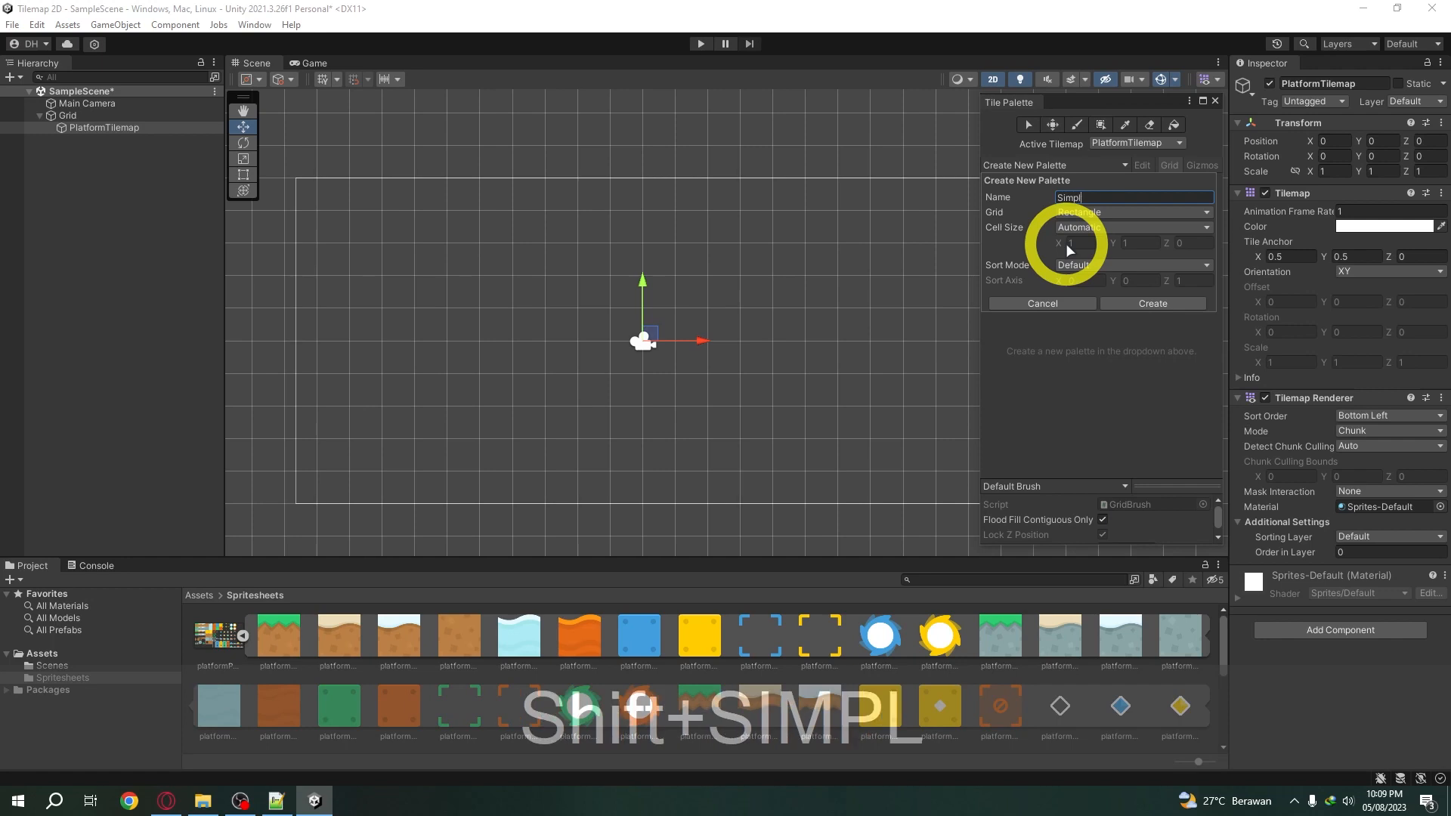
pyautogui.click(1143, 301)
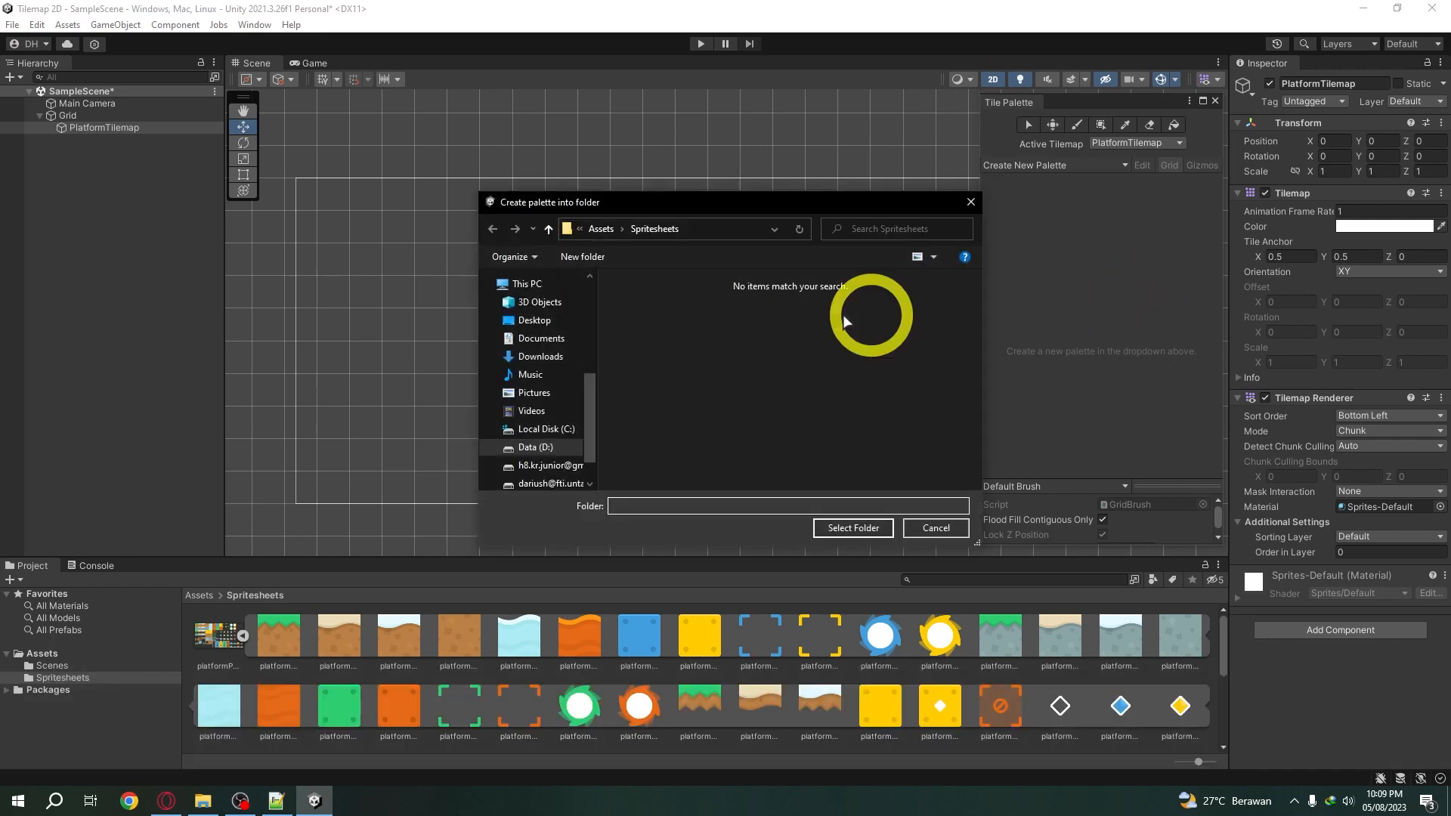
# Create a Palettes folder inside Assets and save the new palette in it
pyautogui.click(604, 228)
pyautogui.click(598, 257)
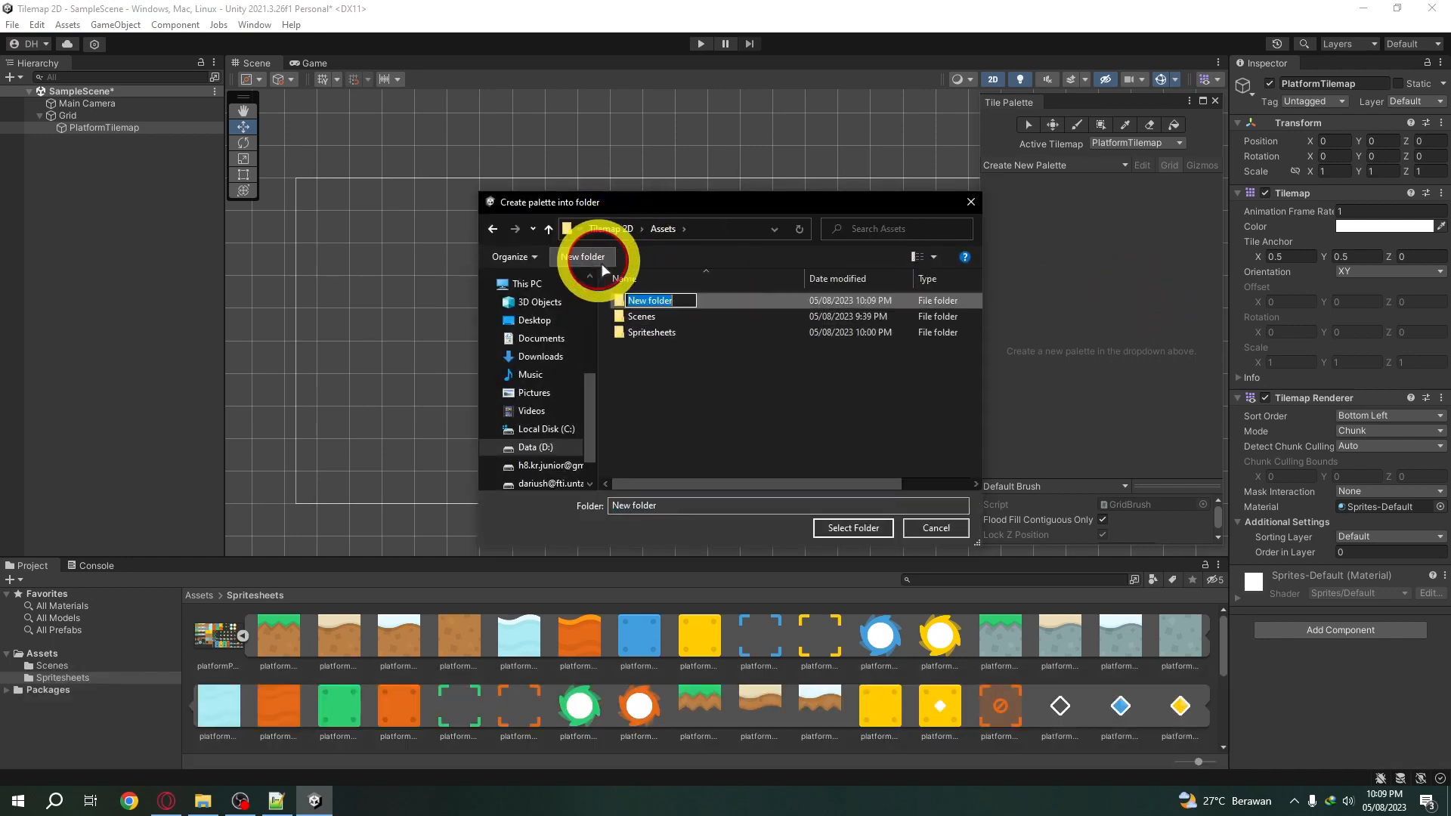
pyautogui.write('Palettes')
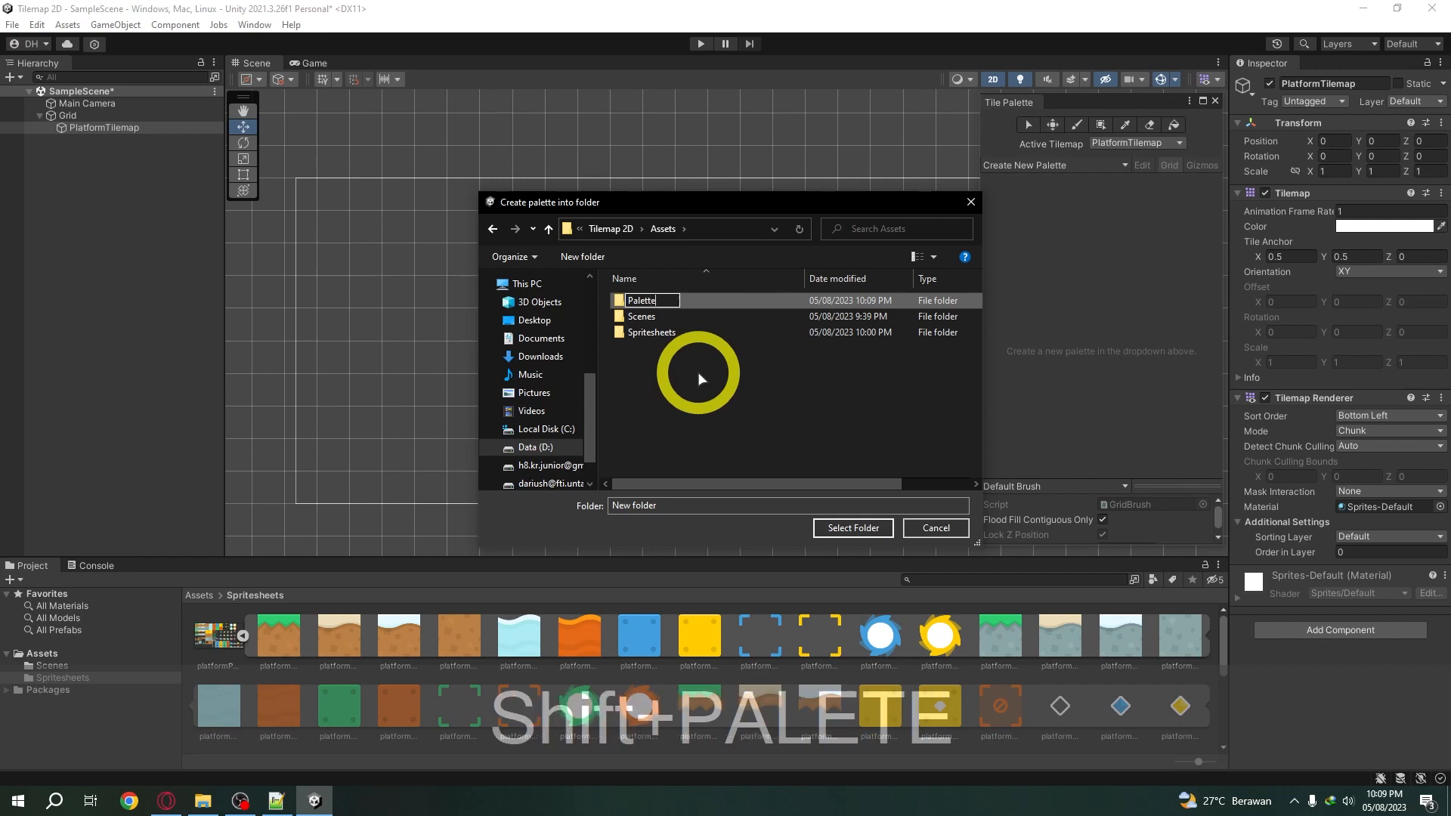
pyautogui.press('Return')
pyautogui.doubleClick(662, 302)
pyautogui.click(861, 528)
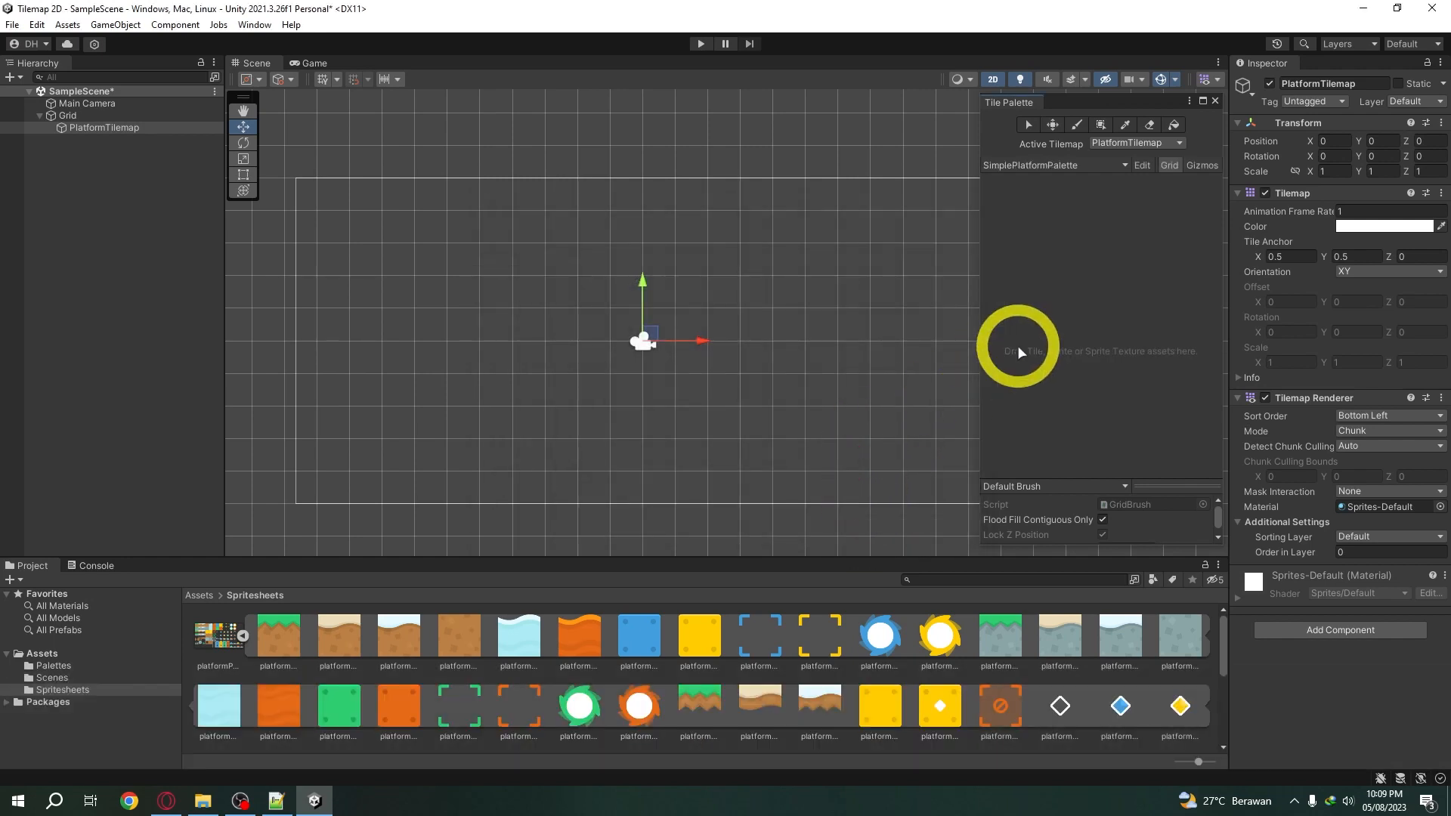
# Add the platformPack_tilesheet@2 spritesheet to the palette and create a Tiles folder in Assets for its generated tiles
pyautogui.moveTo(218, 635); pyautogui.dragTo(1068, 275)
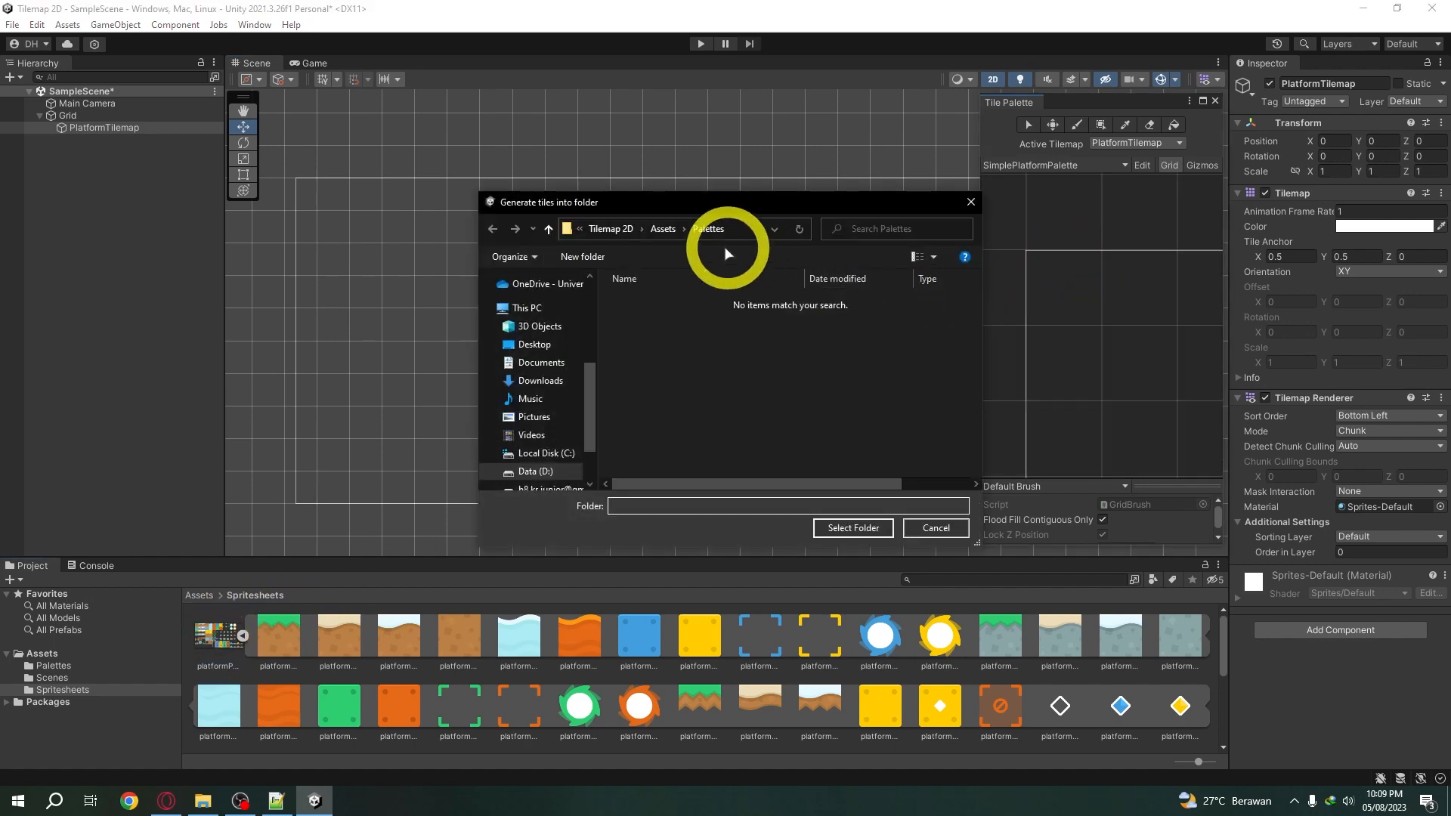
pyautogui.click(662, 228)
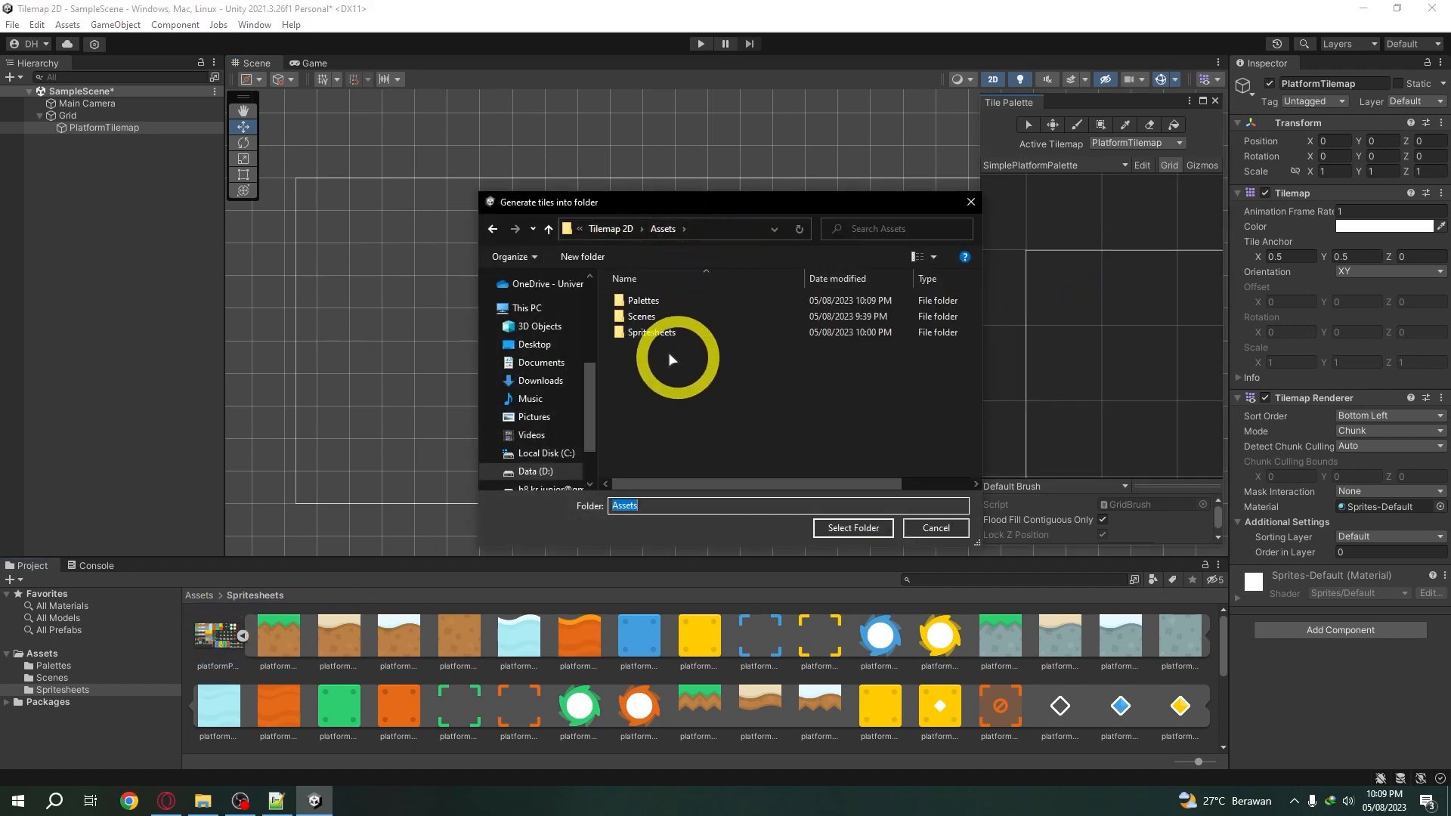
pyautogui.click(586, 257)
pyautogui.write('Tile')
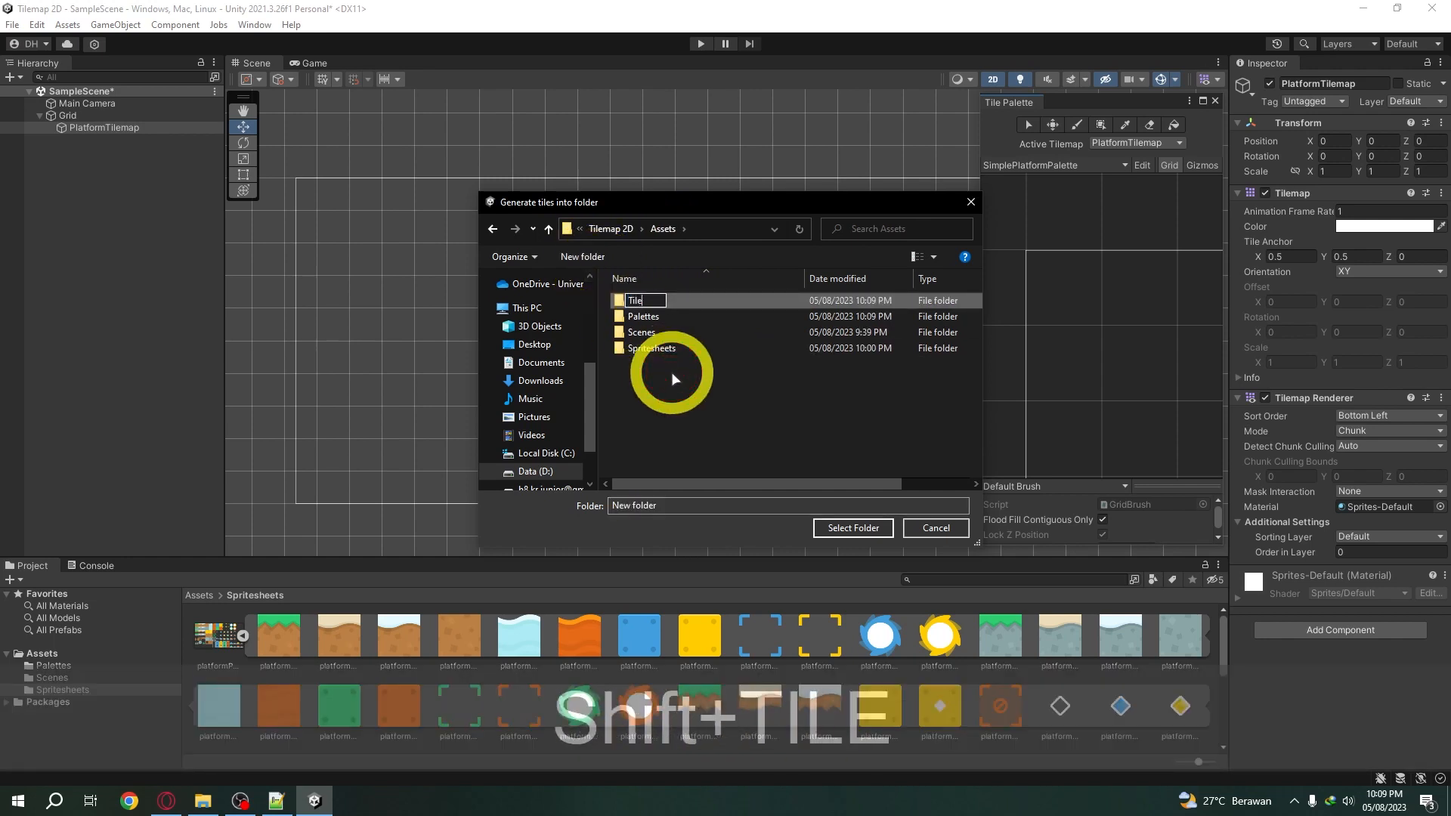
pyautogui.write('s')
pyautogui.press('Return')
pyautogui.click(651, 348)
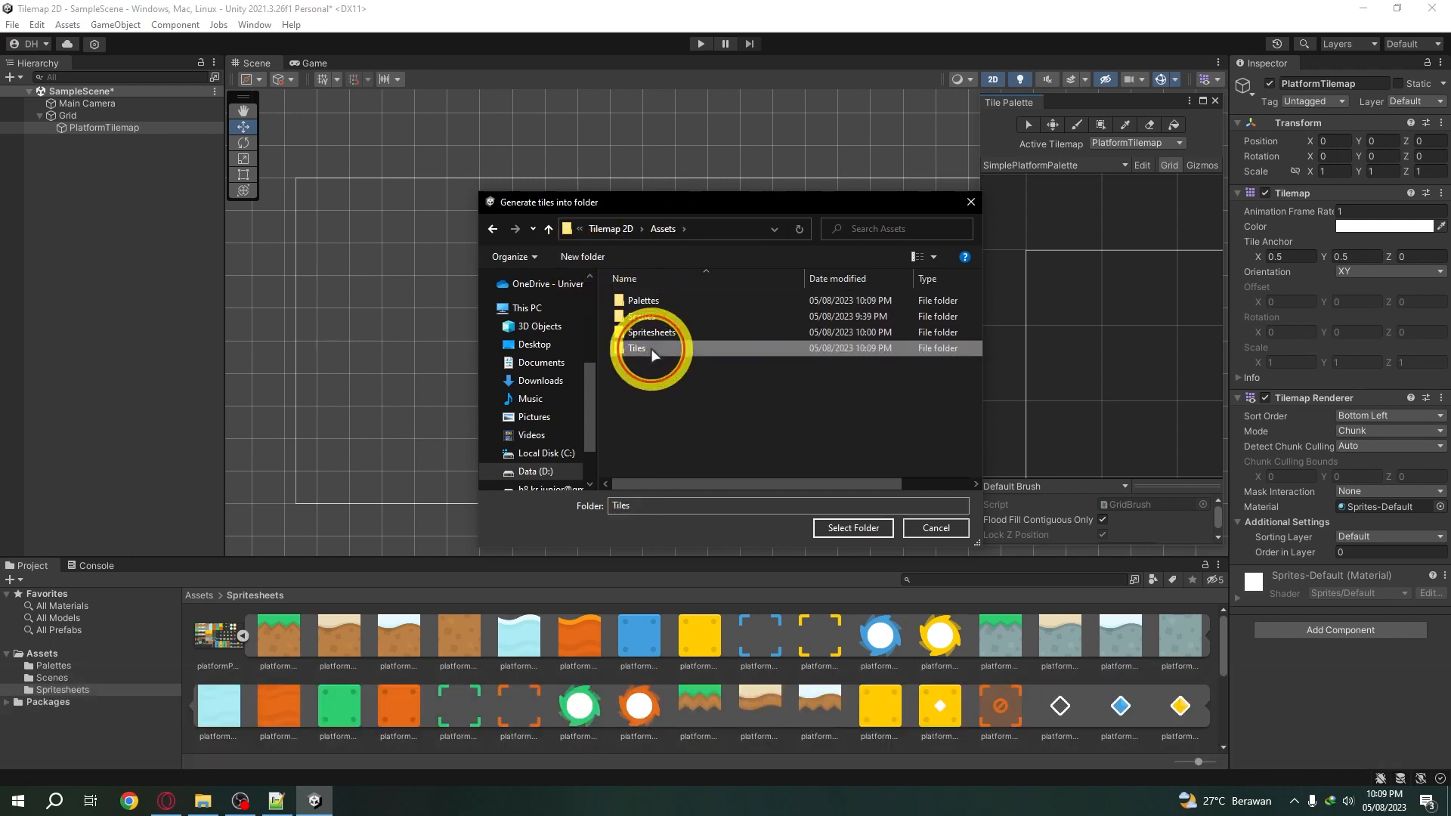
pyautogui.doubleClick(651, 348)
# Create a SimplePlatformTiles subfolder inside Tiles and generate the palette's tiles into it
pyautogui.click(587, 258)
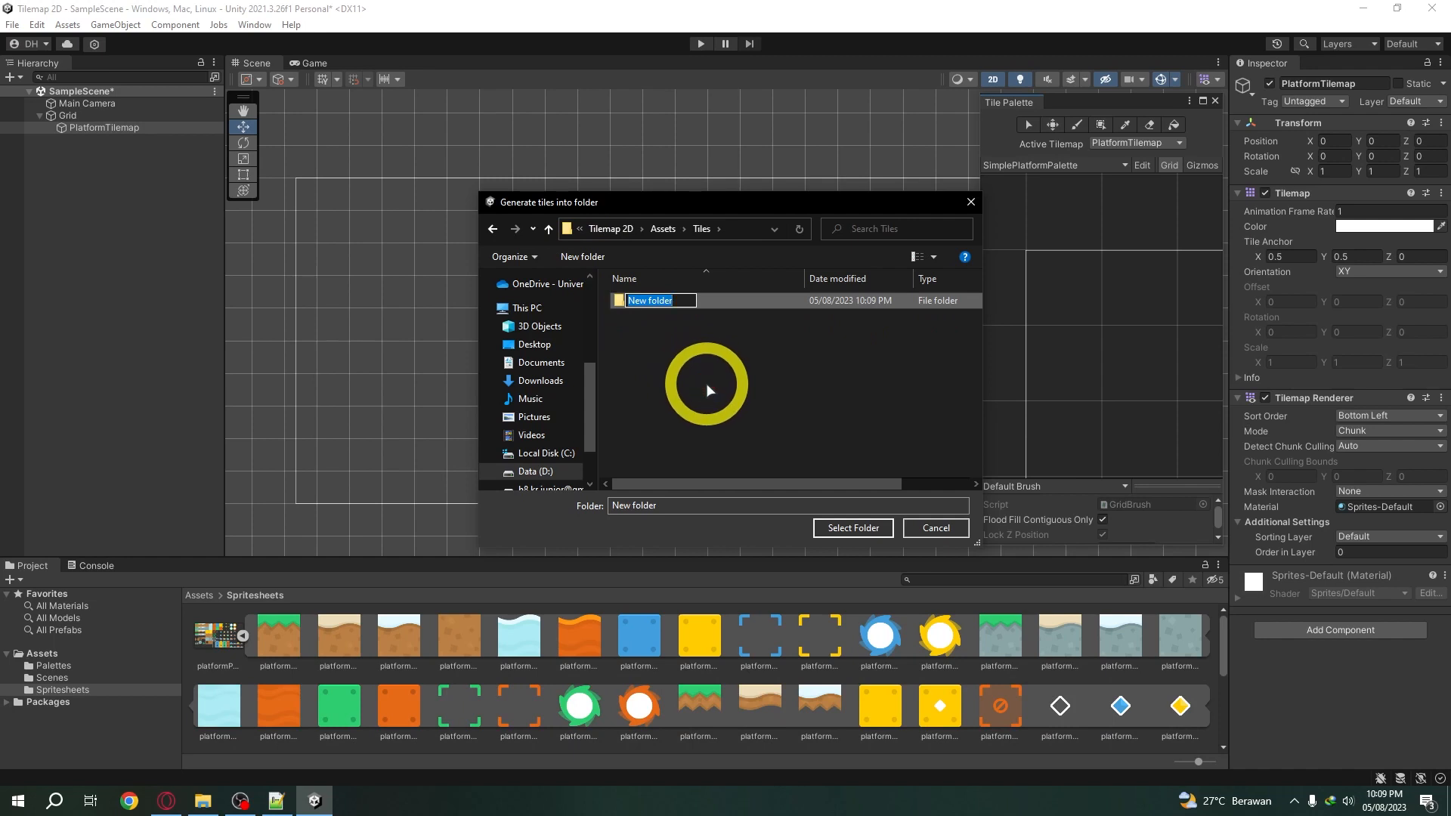
pyautogui.write('SimplePlatformTiles')
pyautogui.press('Return')
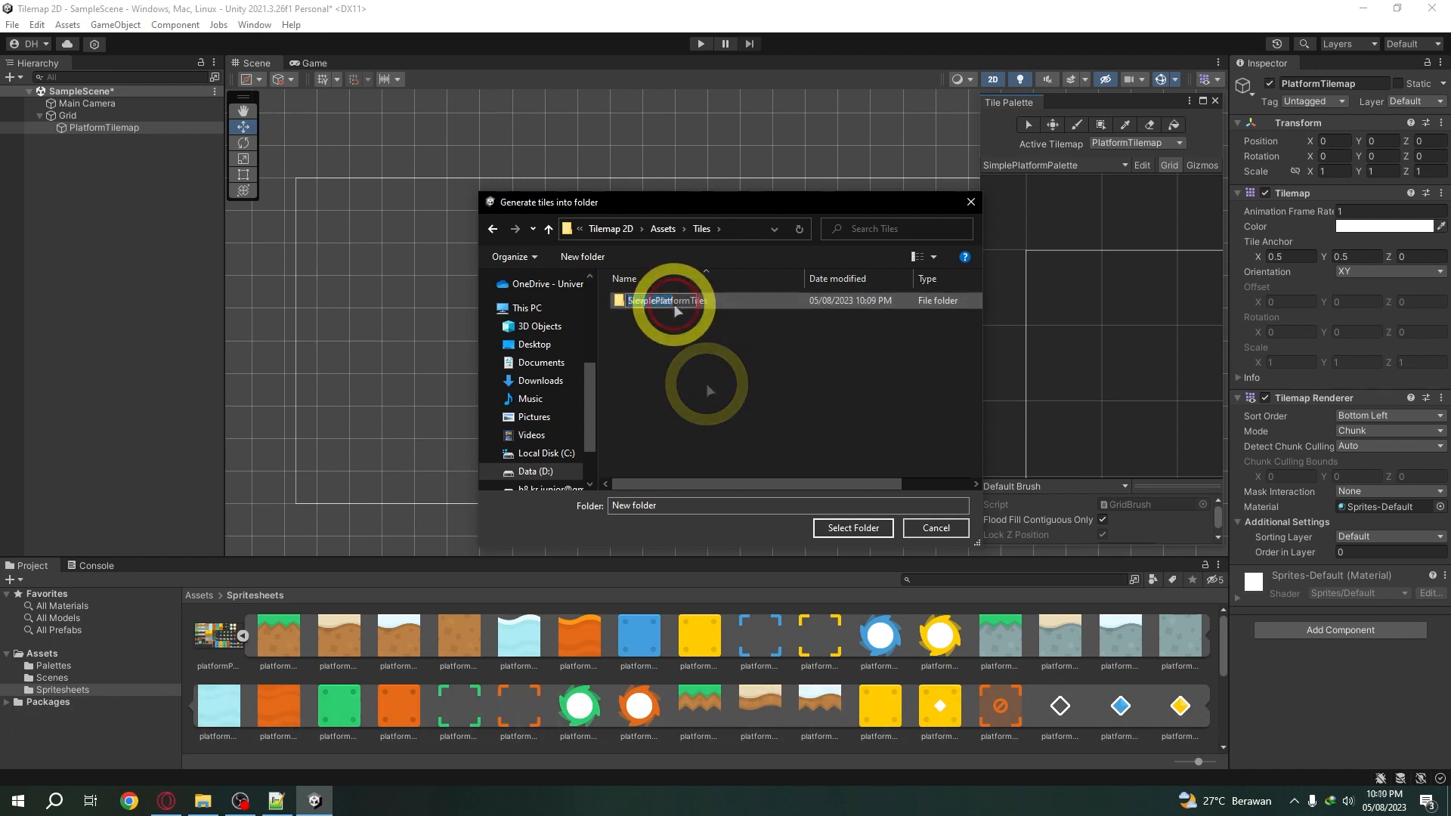
pyautogui.doubleClick(666, 300)
pyautogui.click(848, 528)
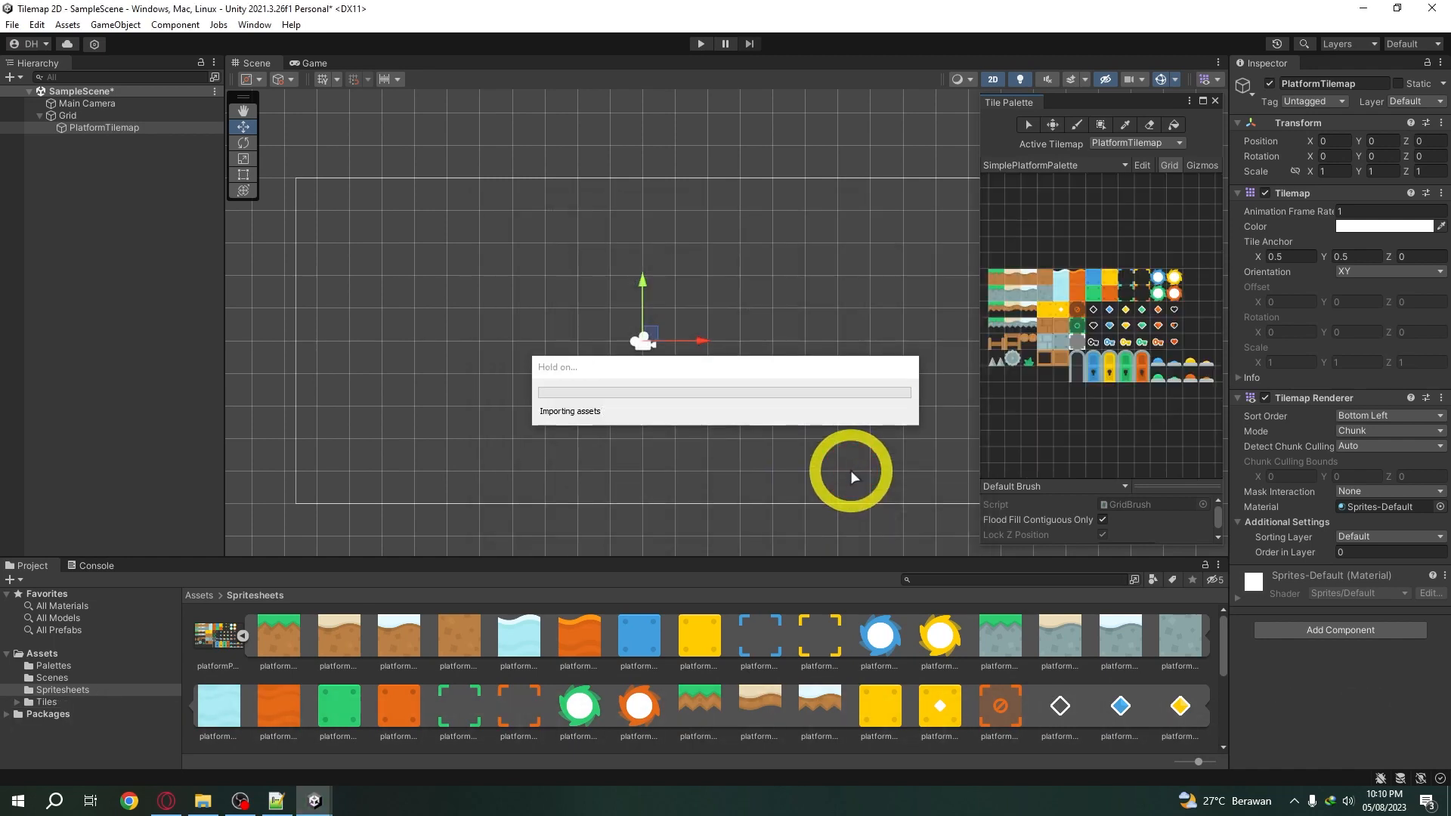
# Paint a horizontal row of eight grass-topped dirt tiles just below the camera in the scene
pyautogui.scroll(5, 1055, 403)
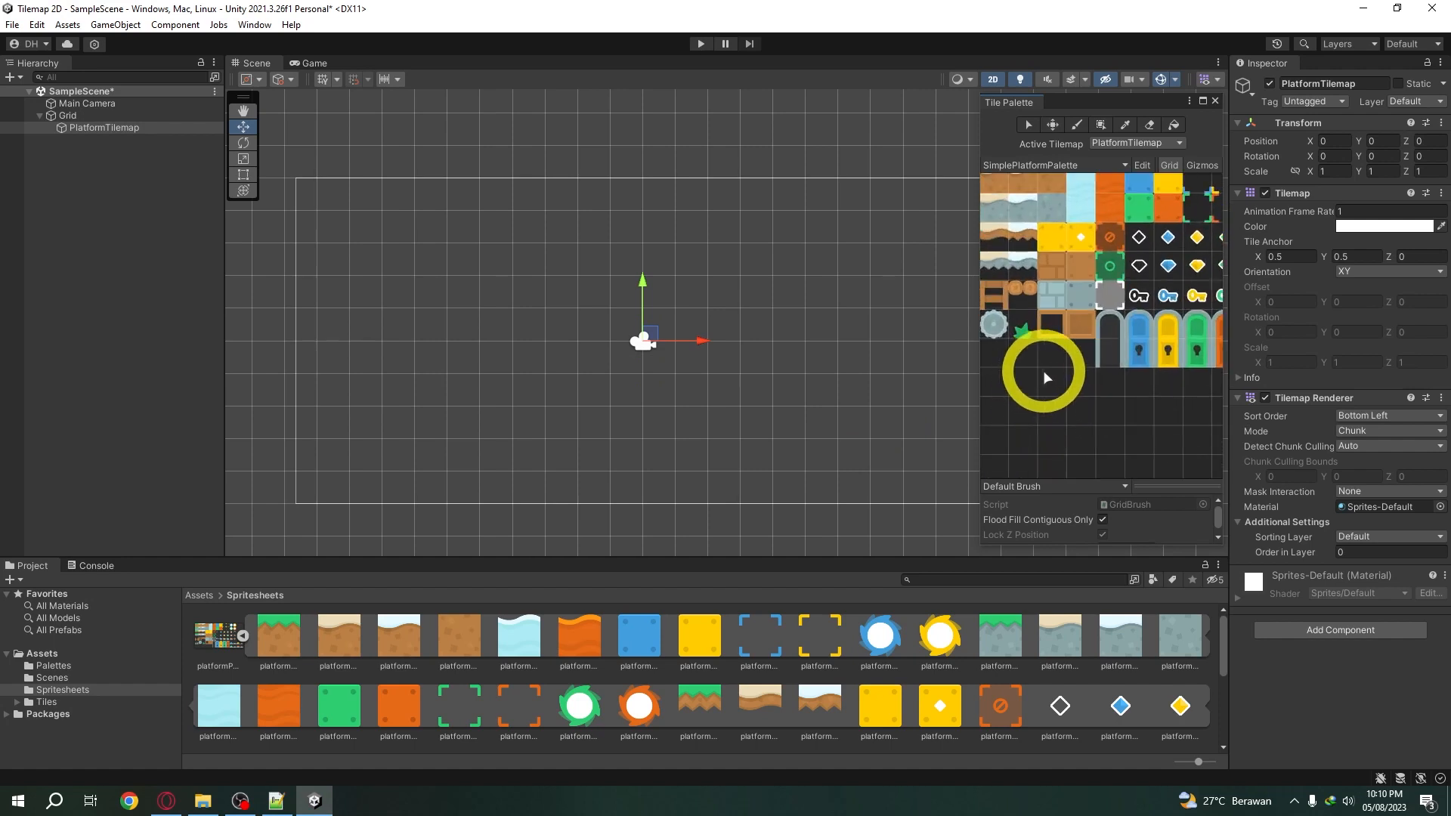
pyautogui.scroll(-4, 1088, 393)
pyautogui.moveTo(1128, 384); pyautogui.dragTo(1078, 348, button='middle')
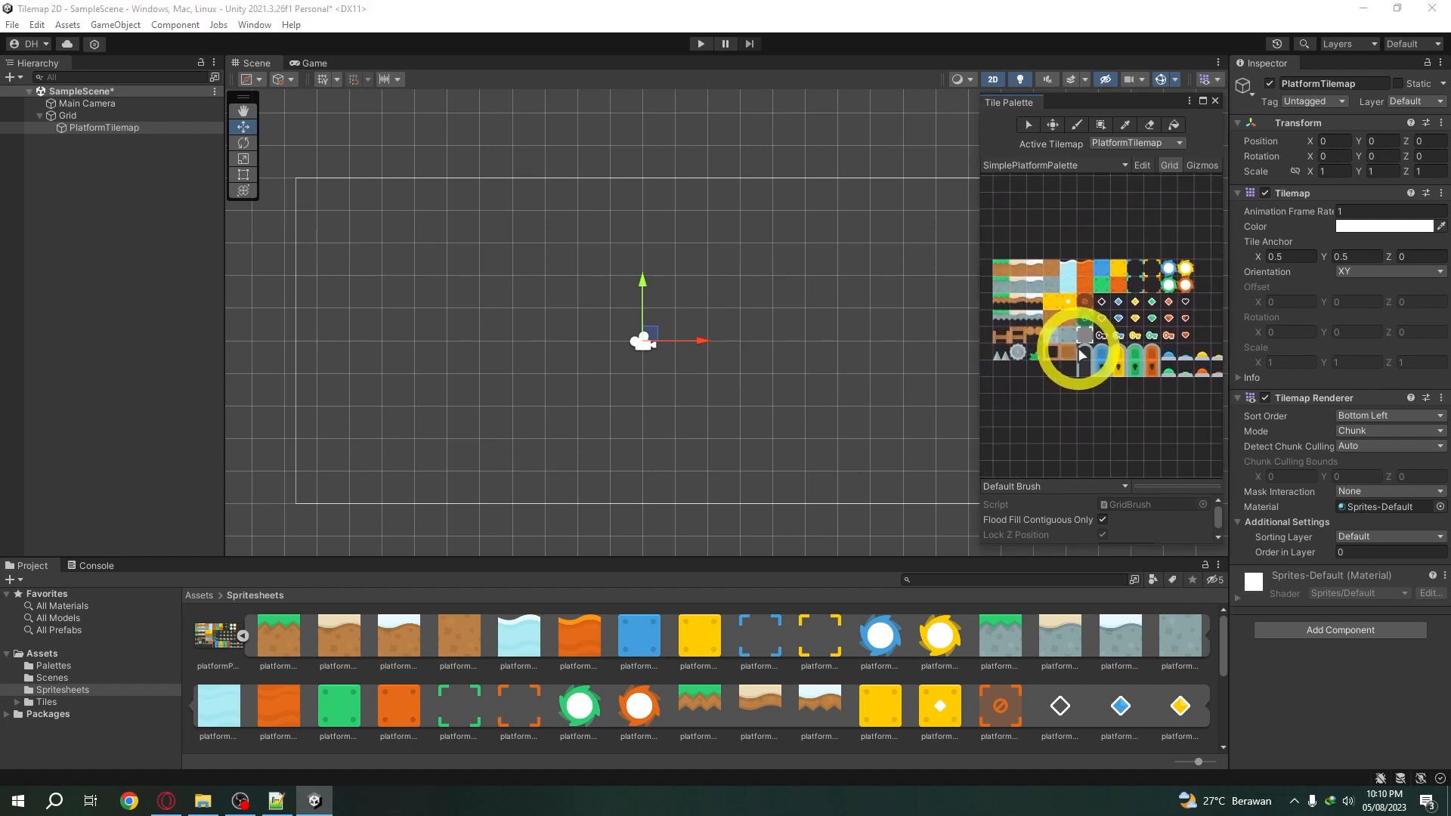
pyautogui.click(1004, 269)
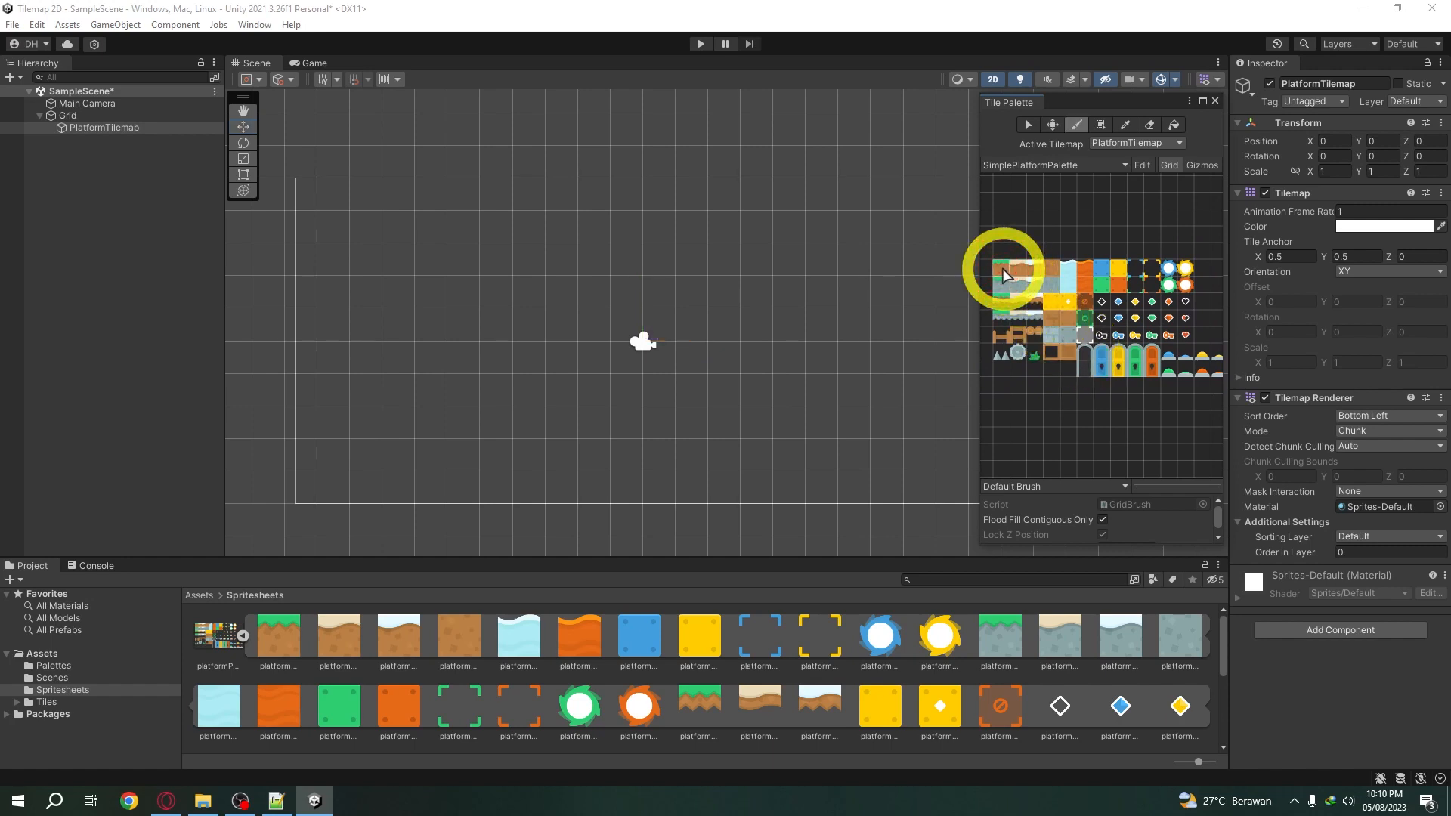
pyautogui.moveTo(464, 388); pyautogui.dragTo(691, 393)
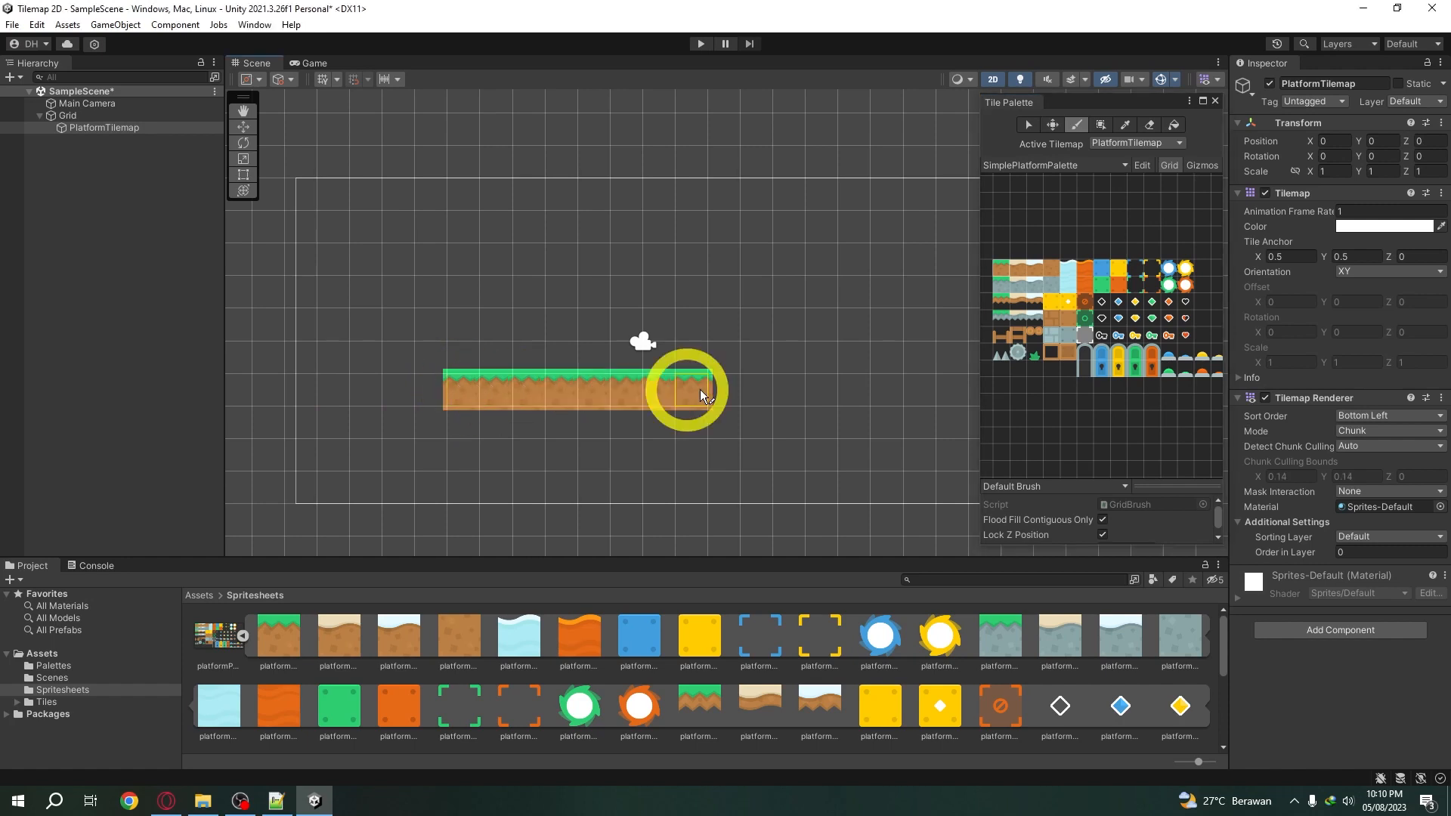
# Paint a second row of five grass-topped dirt tiles to the right of the first, and erase it
pyautogui.click(763, 421)
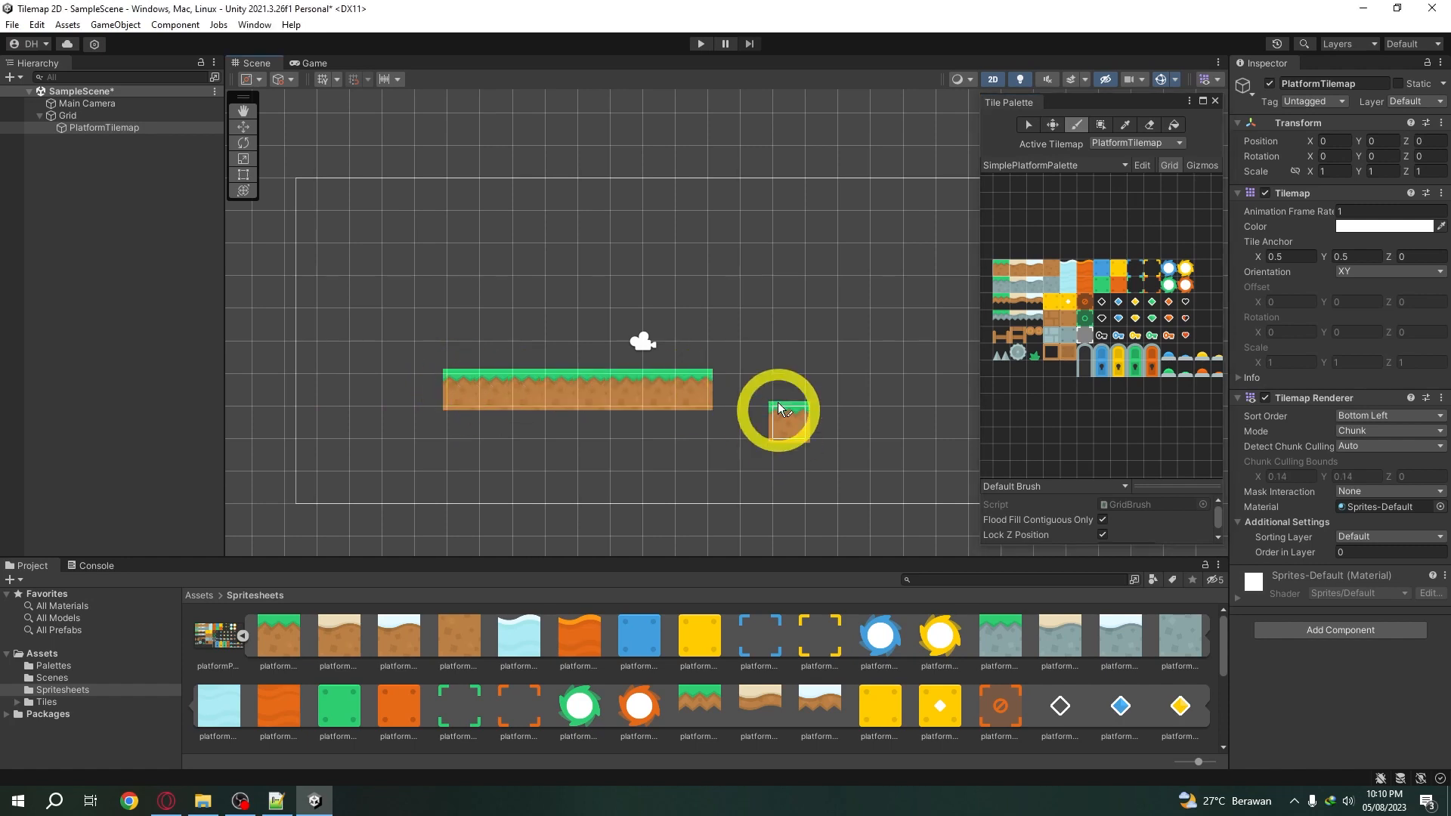
pyautogui.moveTo(777, 402); pyautogui.dragTo(815, 393)
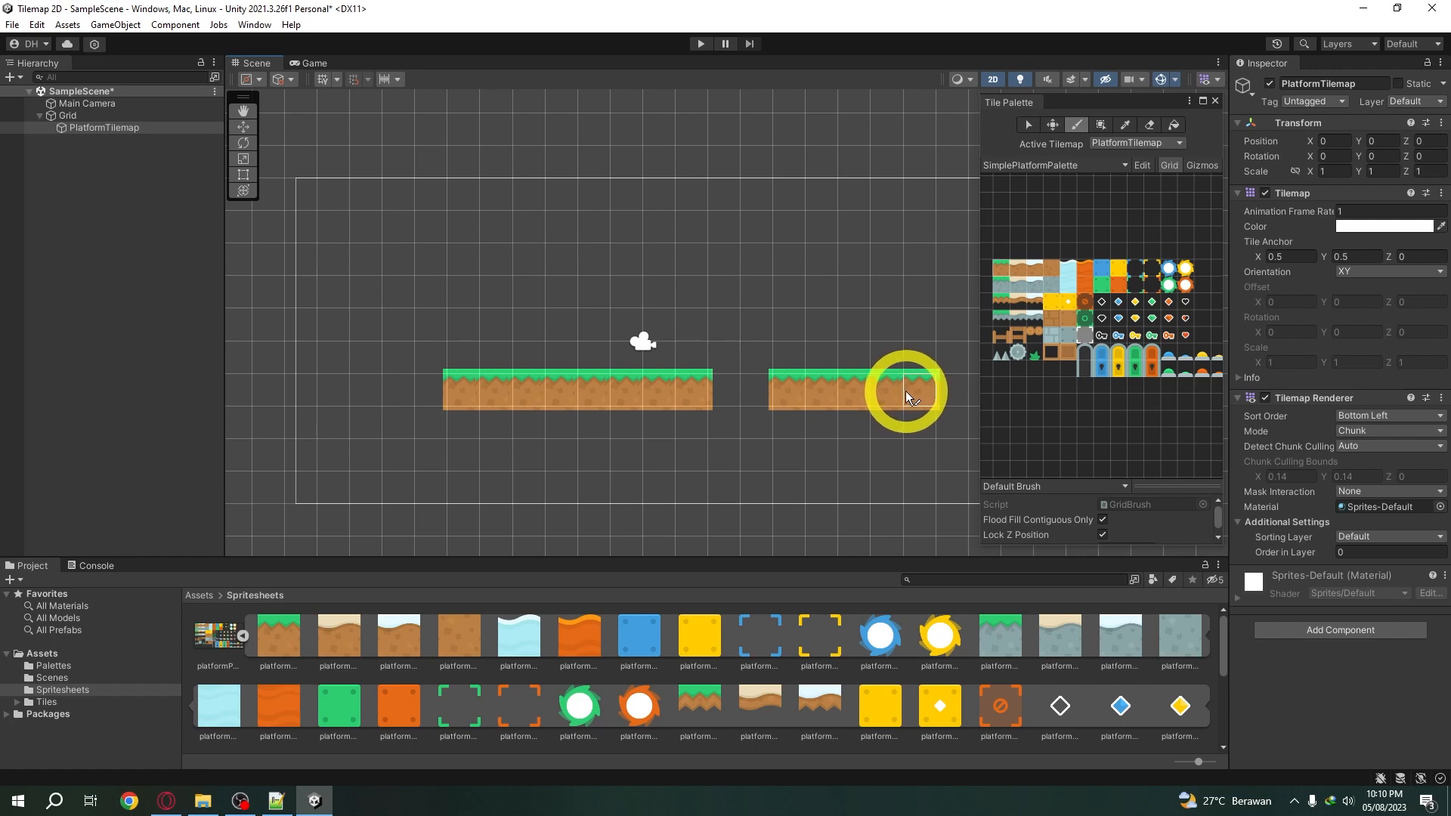
pyautogui.click(1150, 124)
pyautogui.moveTo(945, 375); pyautogui.dragTo(787, 393)
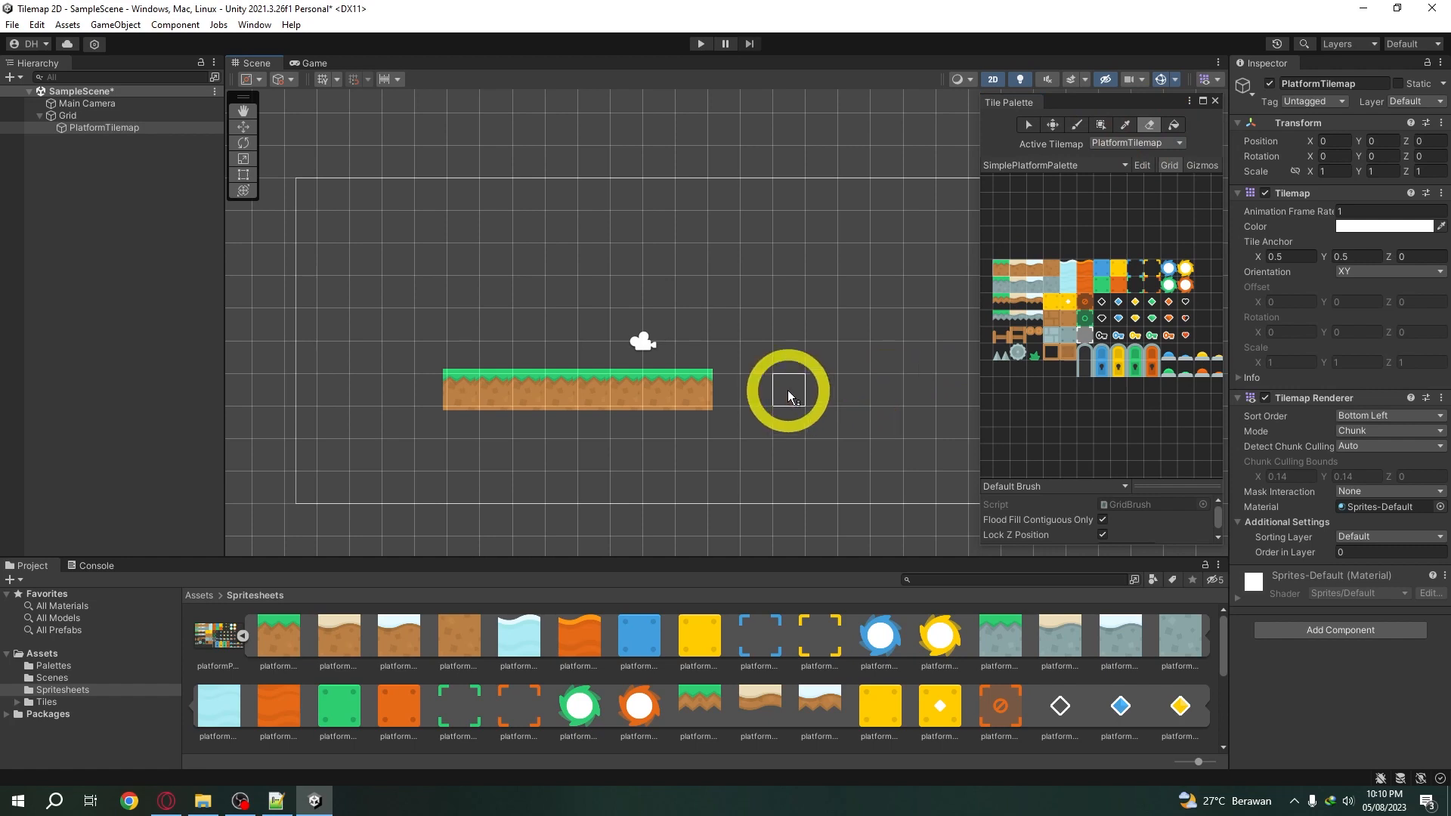
# Fill a box six tiles wide and five tiles high with grass-topped dirt at the row's right end
pyautogui.click(1099, 124)
pyautogui.moveTo(723, 260); pyautogui.dragTo(782, 319)
pyautogui.moveTo(886, 392); pyautogui.dragTo(886, 392)
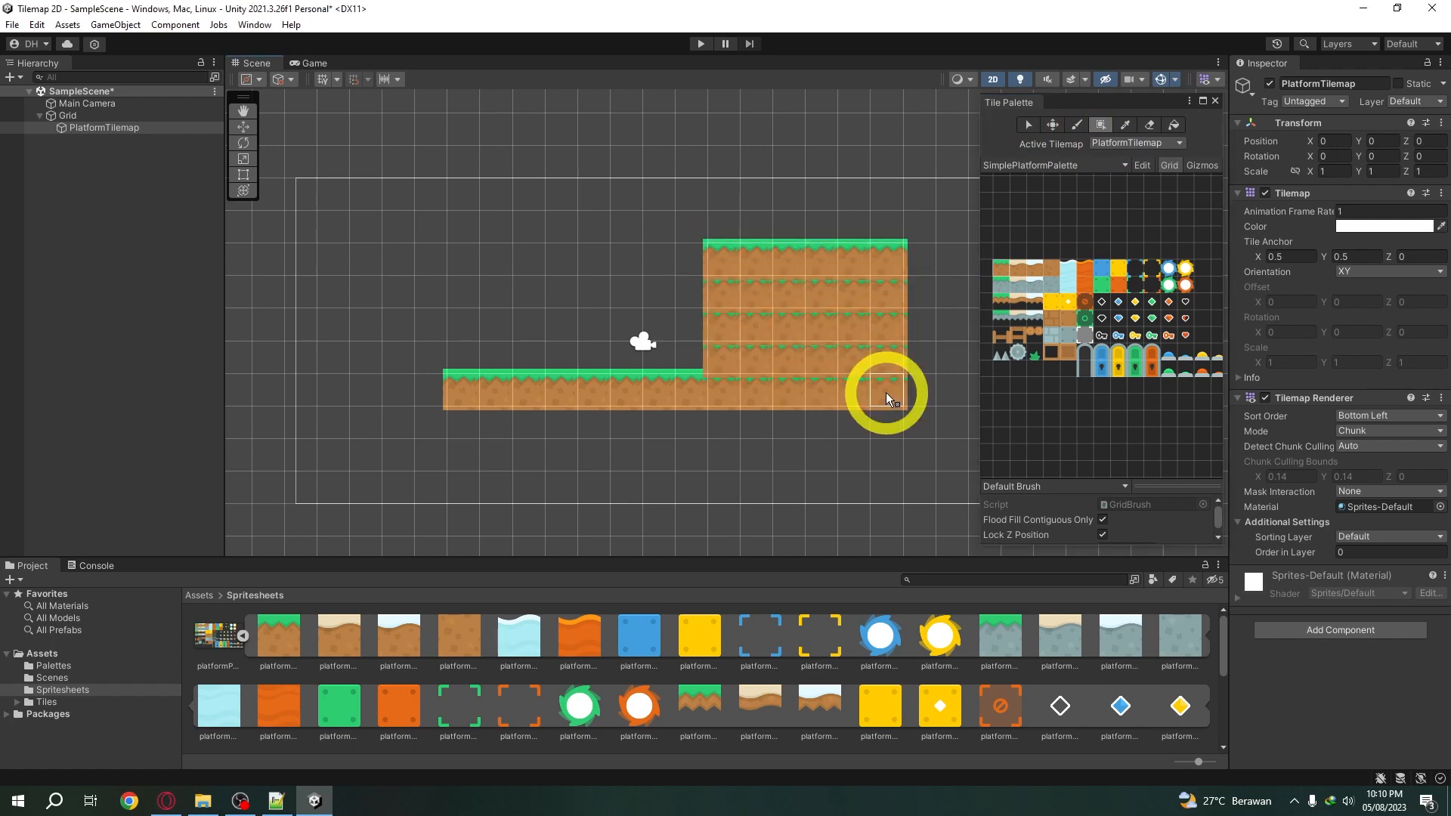
# Pick the sand-topped dirt tile from the palette and paint a six-tile row below the grass platform
pyautogui.click(1126, 125)
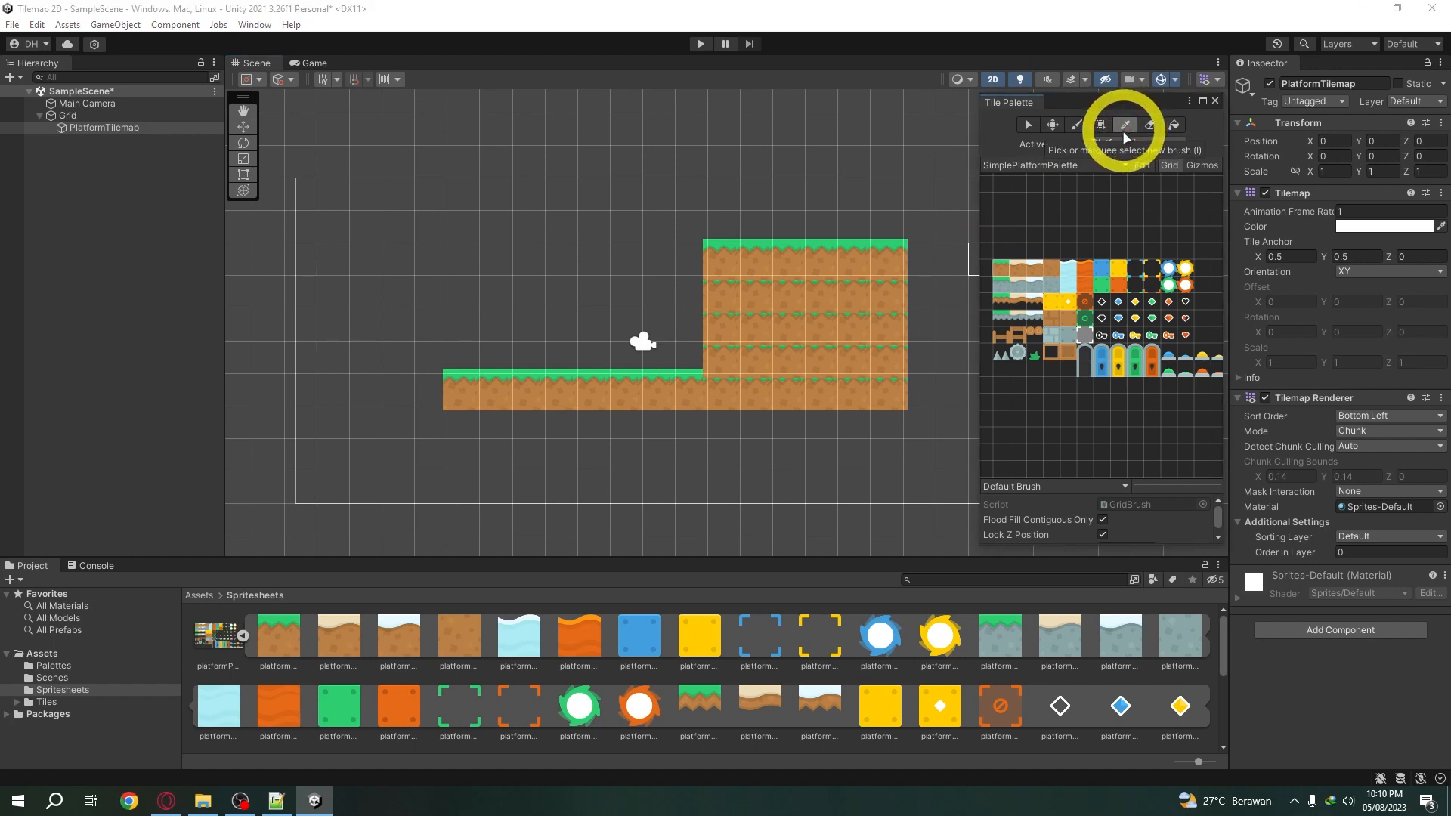
pyautogui.click(1021, 269)
pyautogui.moveTo(647, 466); pyautogui.dragTo(824, 455)
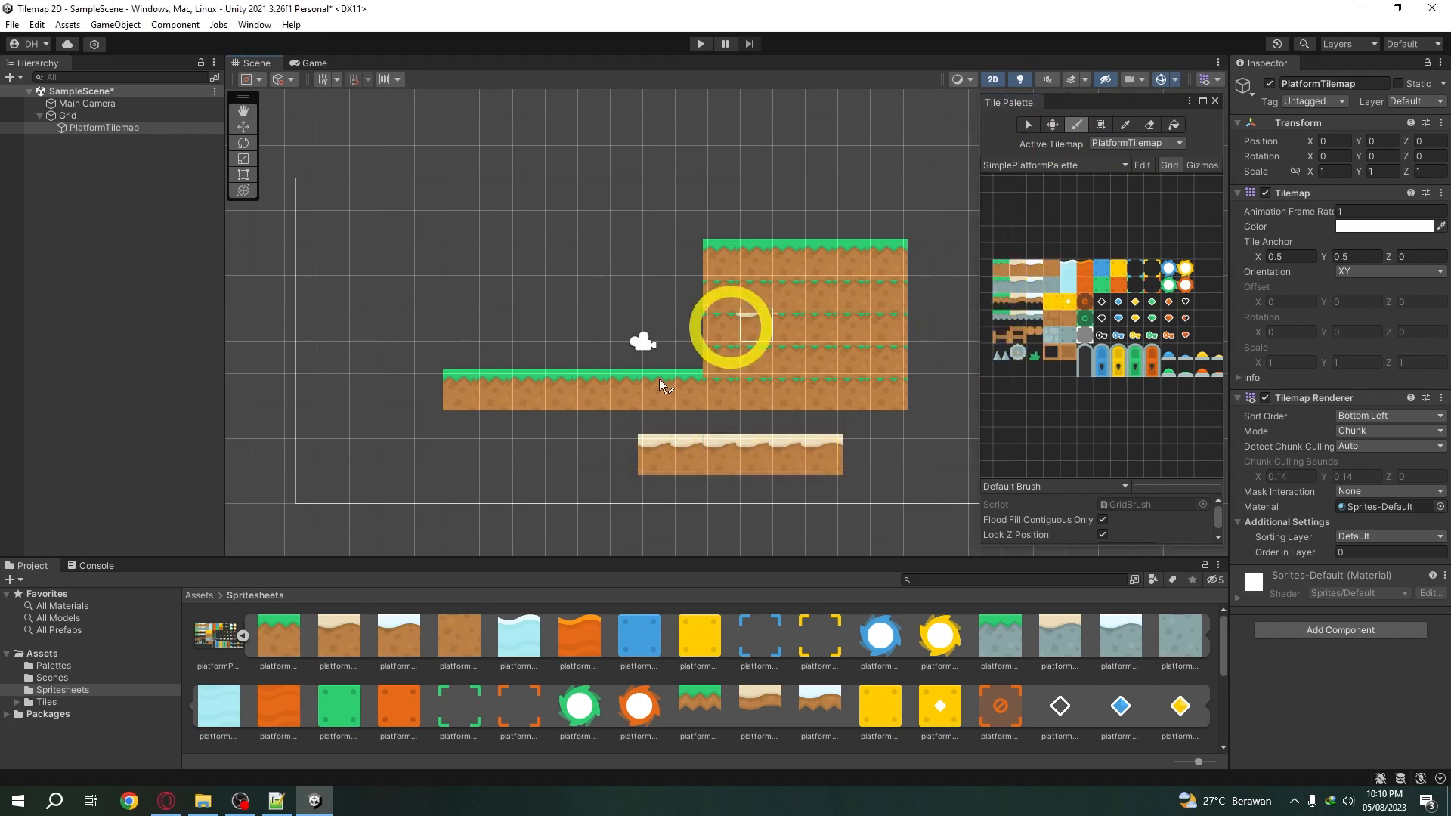
# Sample the grass-topped tile from the scene and paint a three-tile floating platform above the long grass row
pyautogui.click(1124, 124)
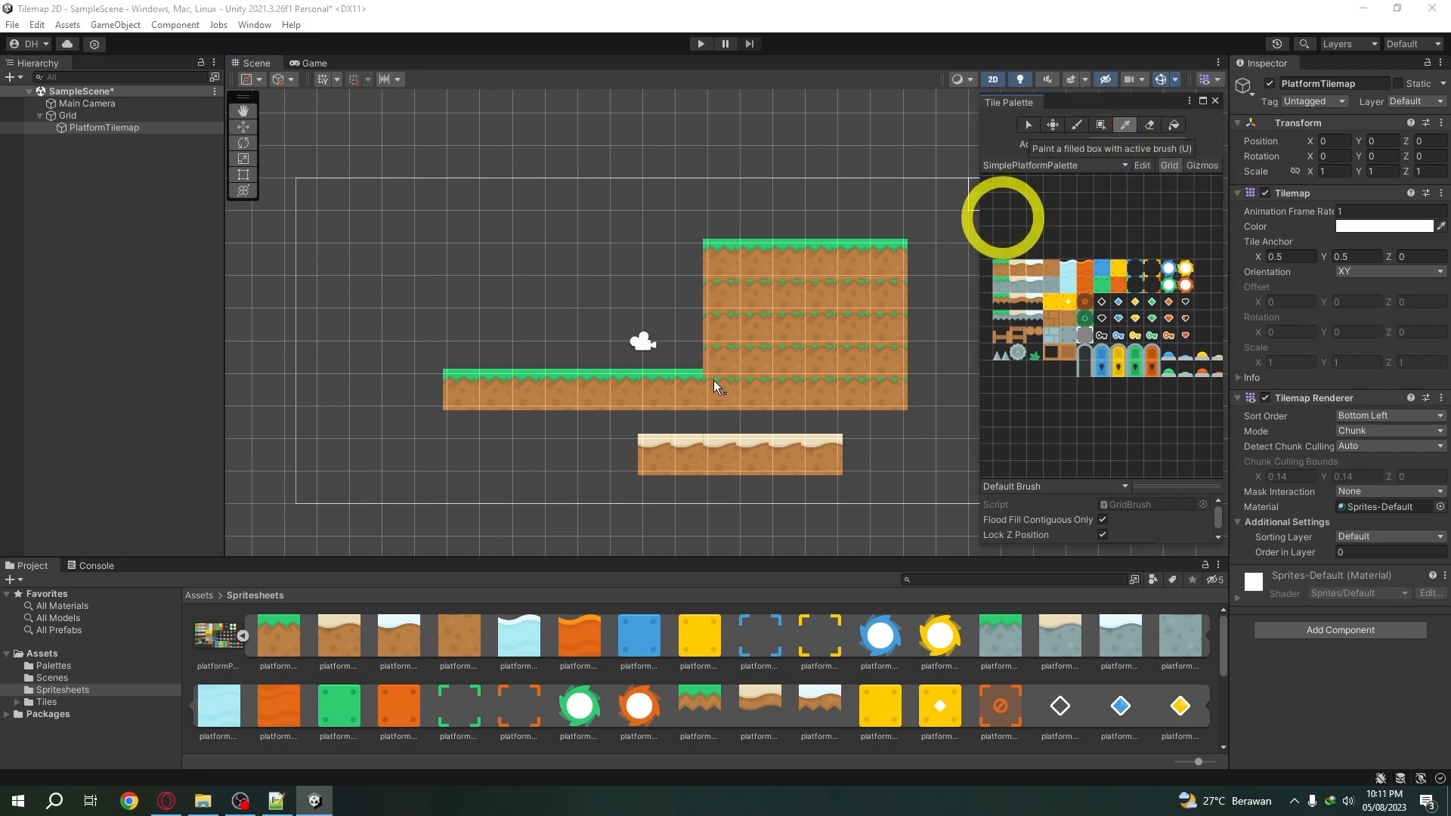
pyautogui.click(661, 389)
pyautogui.click(540, 258)
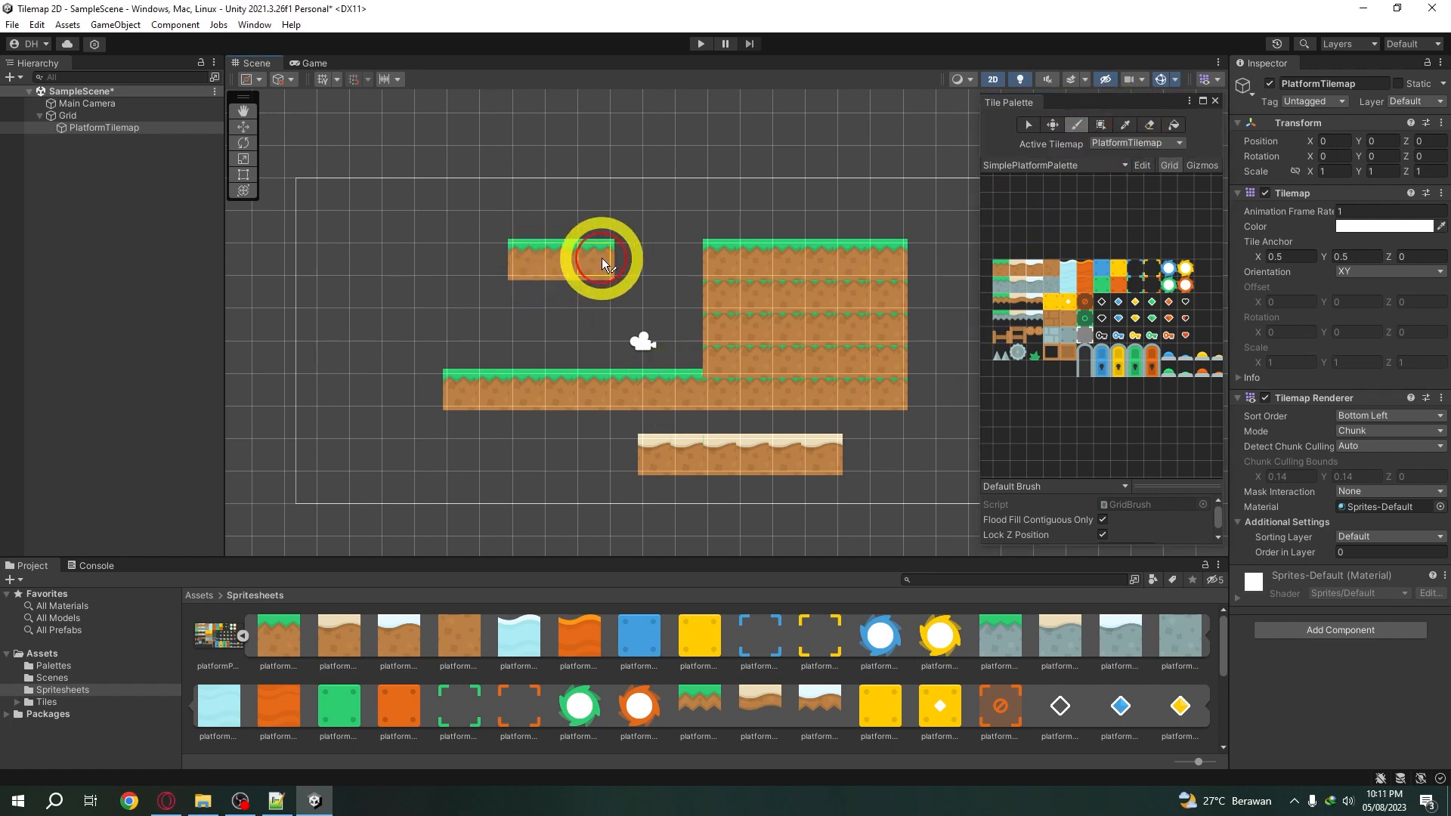
# Sample the sand-topped tile from the scene and paint another sand row at the lower left of the level
pyautogui.click(1126, 124)
pyautogui.click(828, 455)
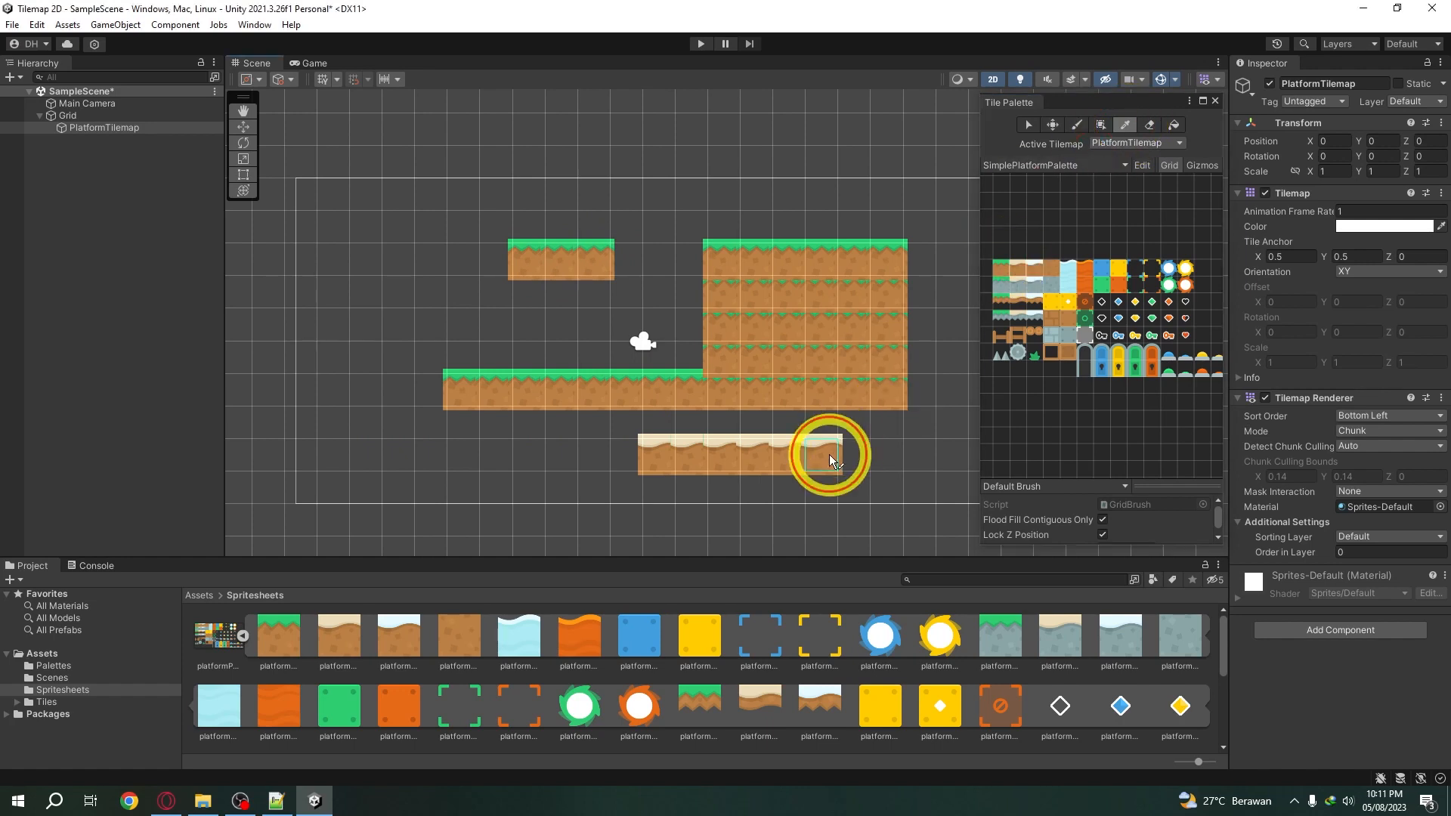
pyautogui.click(370, 452)
pyautogui.moveTo(523, 448); pyautogui.dragTo(524, 446)
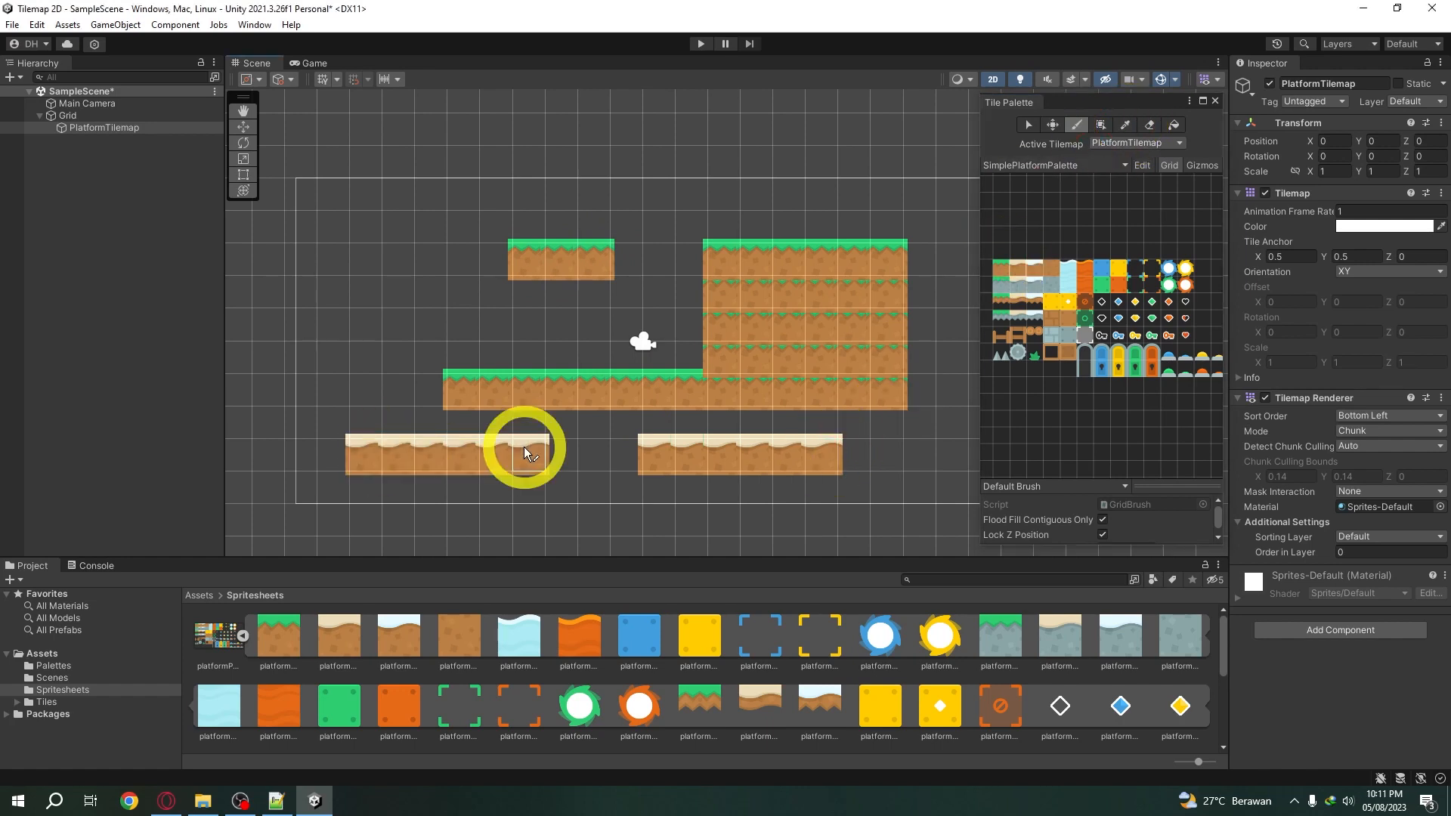
# Try flood-filling the empty cells around the platforms with the sand-topped tile, and undo the fill
pyautogui.click(1174, 125)
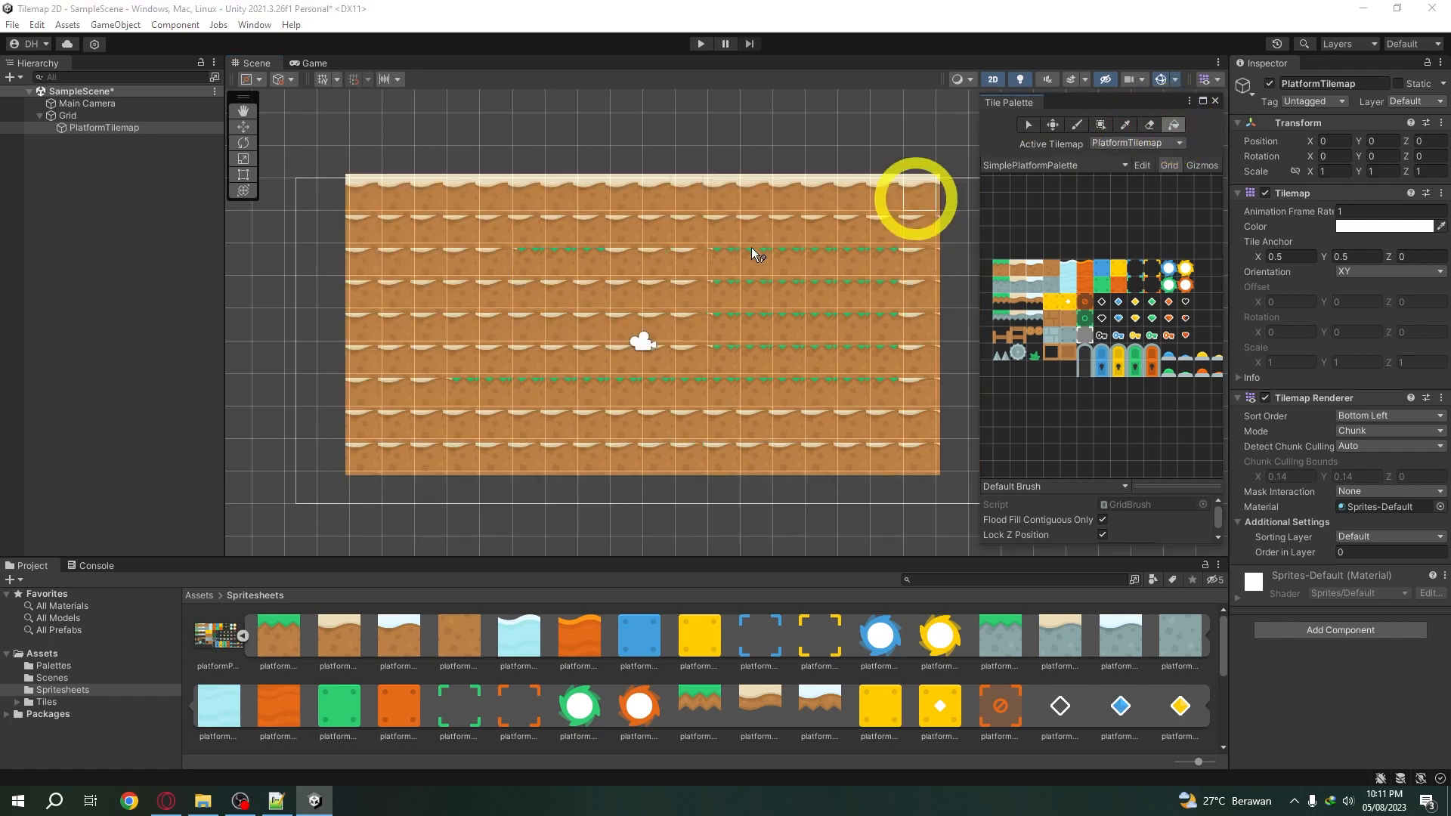
pyautogui.click(639, 260)
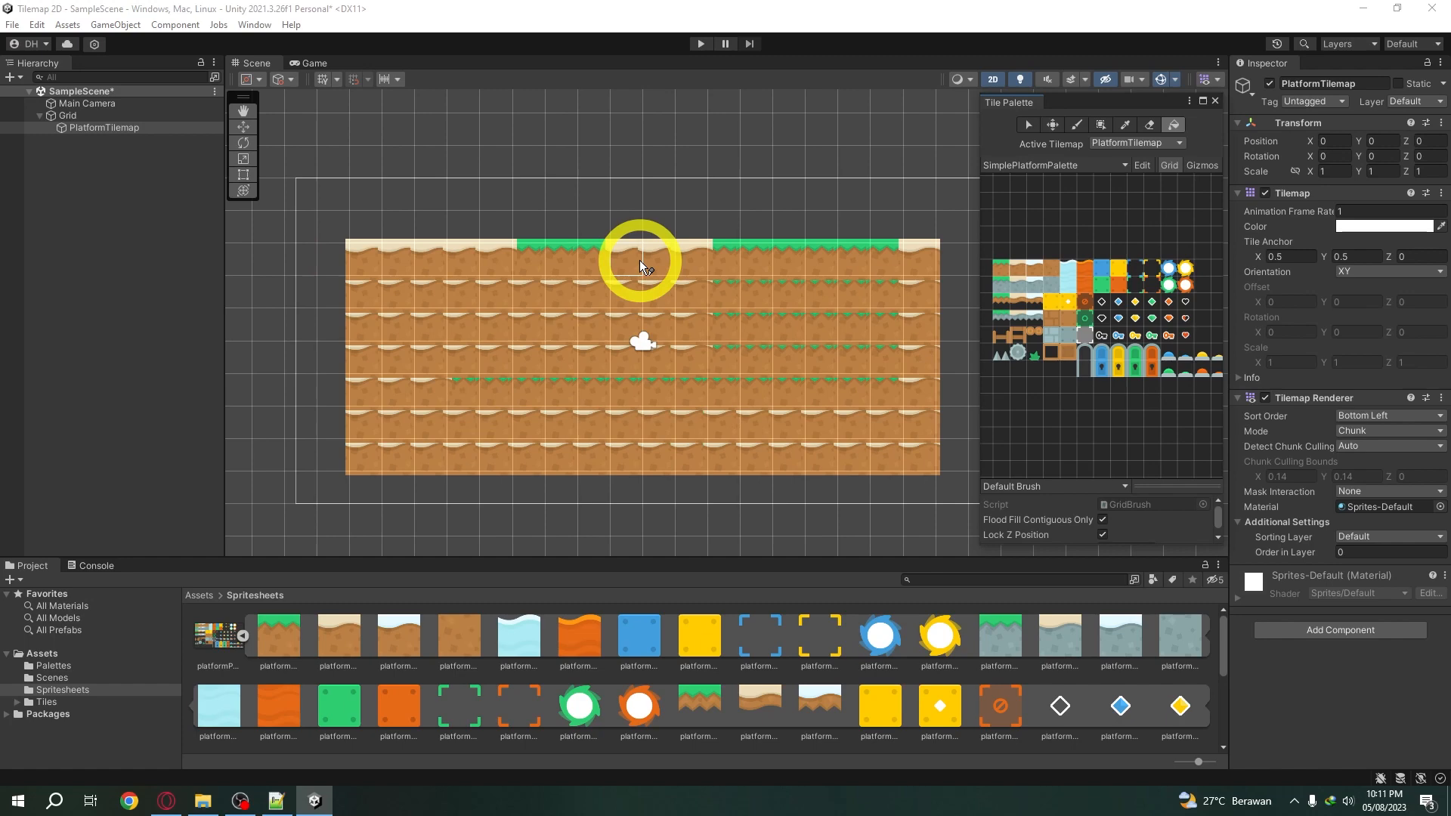
pyautogui.hotkey('ctrl', 'z')
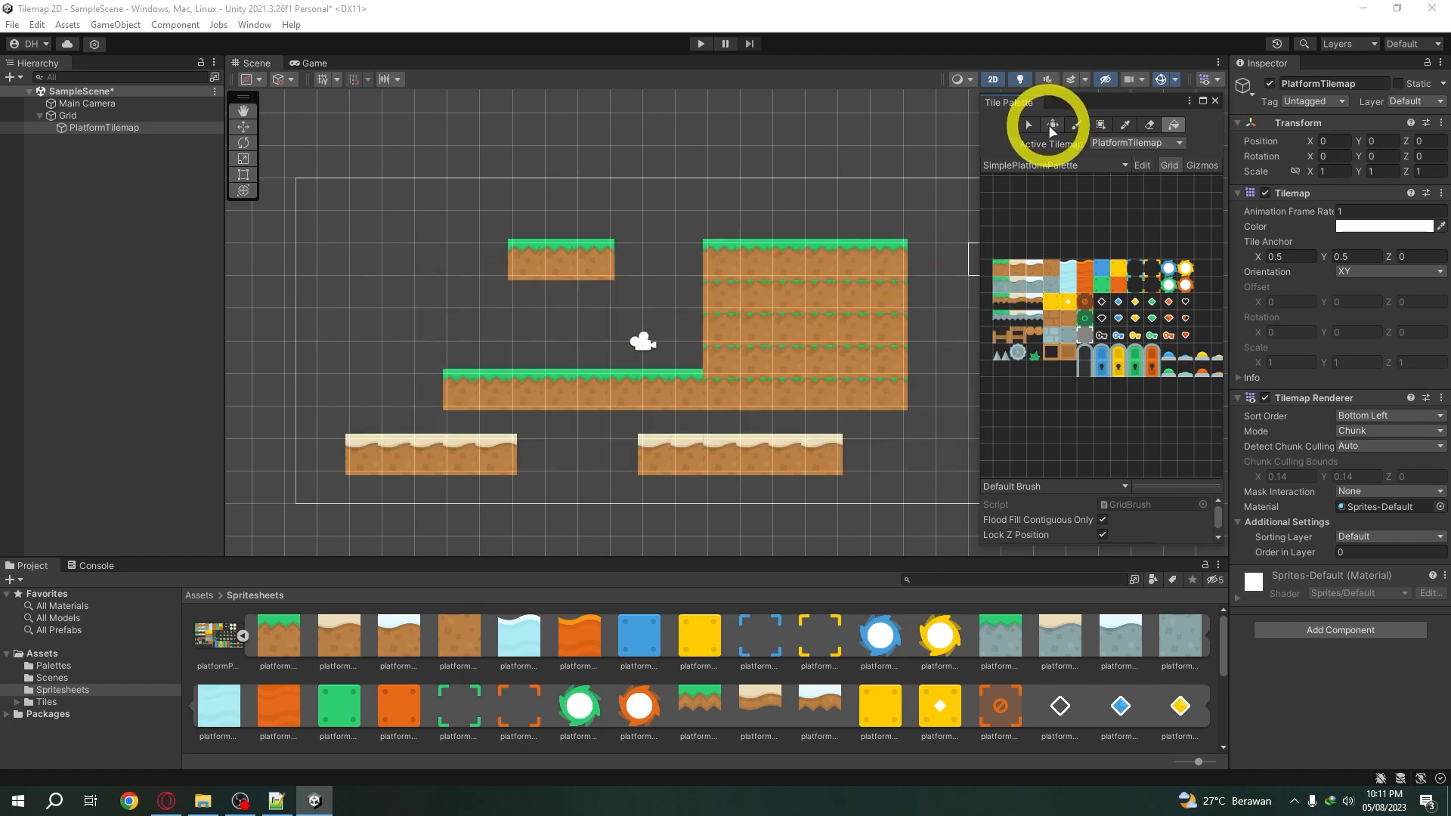
# Set the platformPack_tilesheet@2 spritesheet's Pixels Per Unit to 120 and apply the import setting
pyautogui.click(1051, 126)
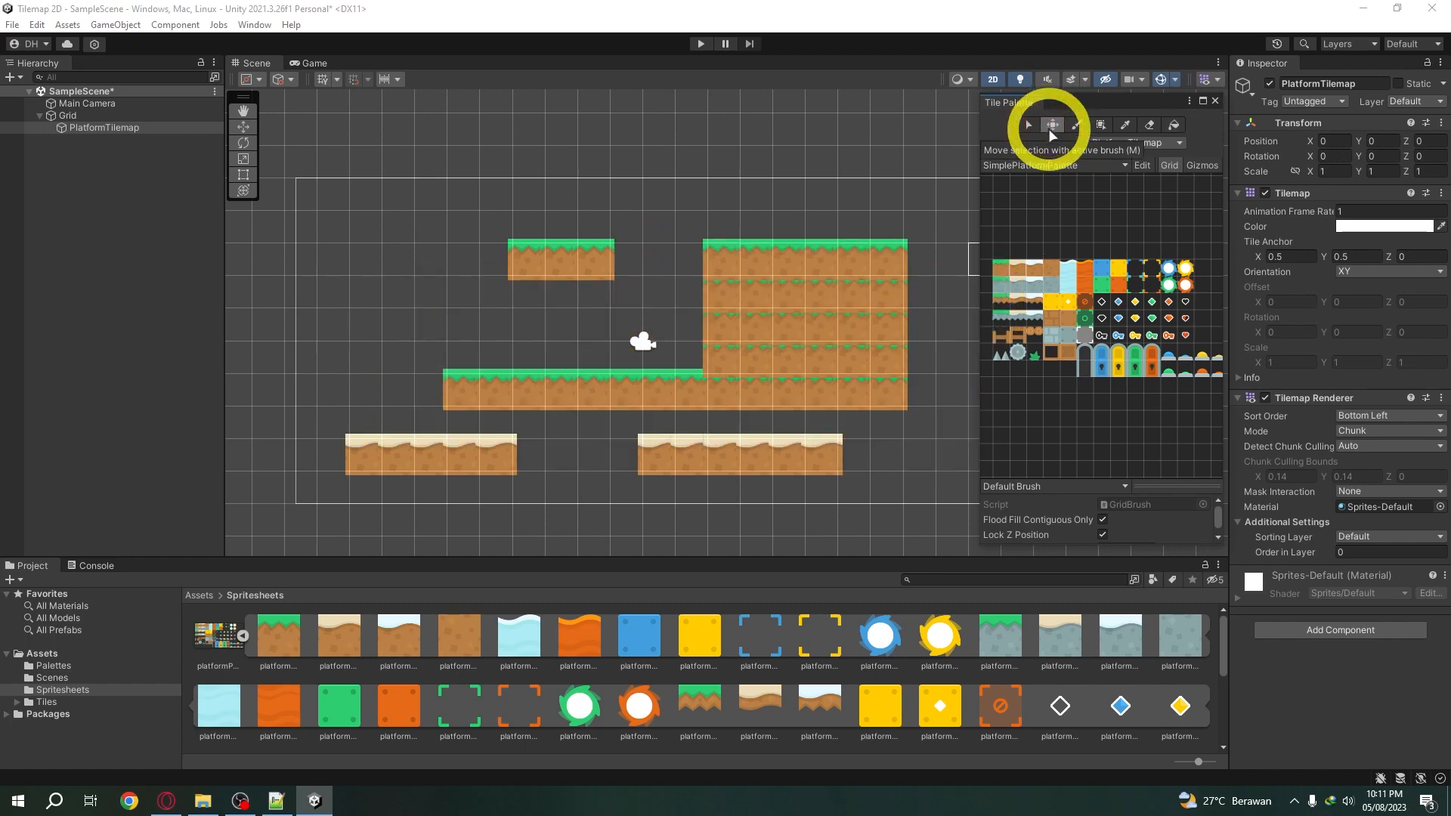
pyautogui.scroll(3, 552, 408)
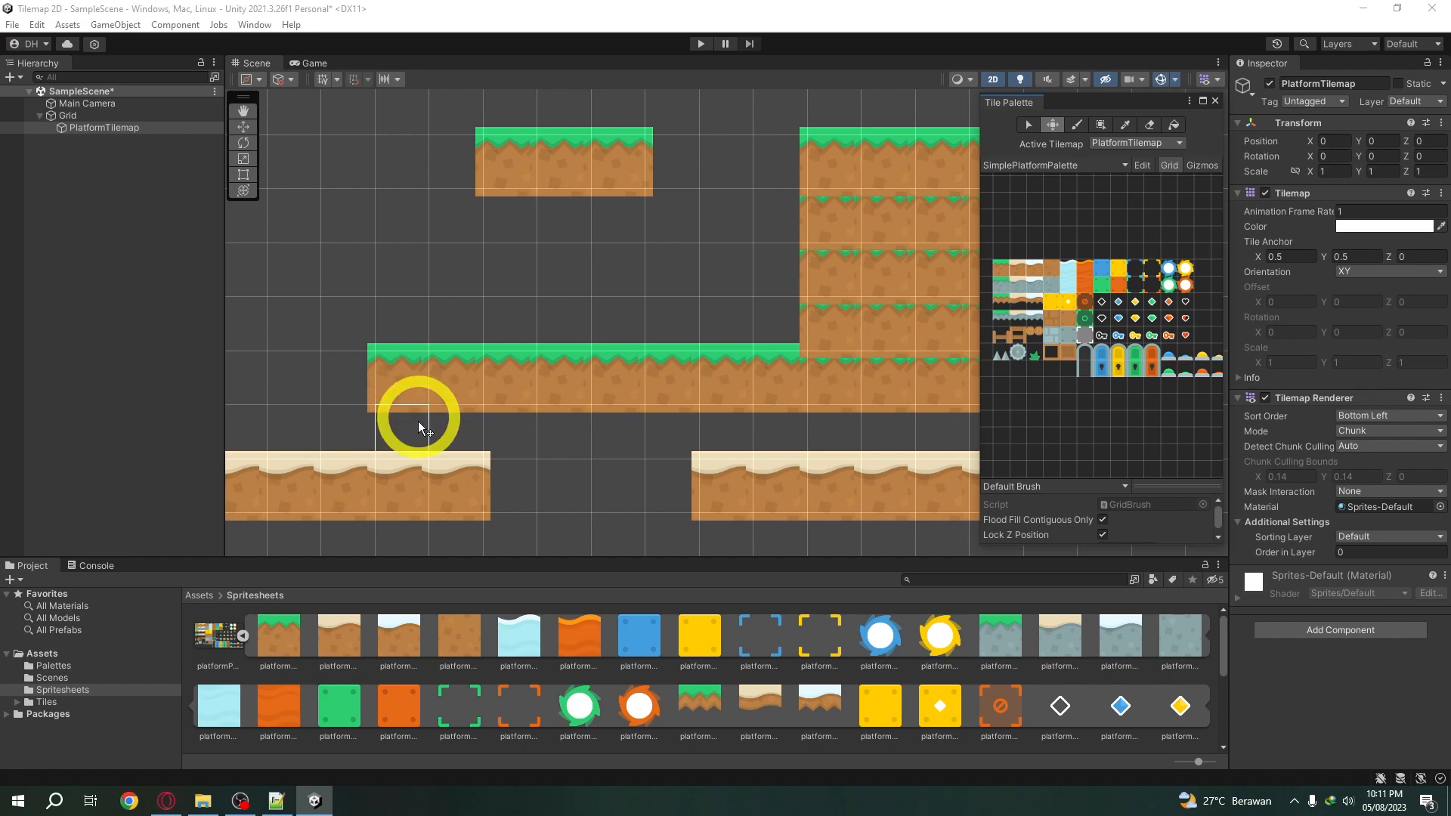
pyautogui.click(242, 637)
pyautogui.click(221, 643)
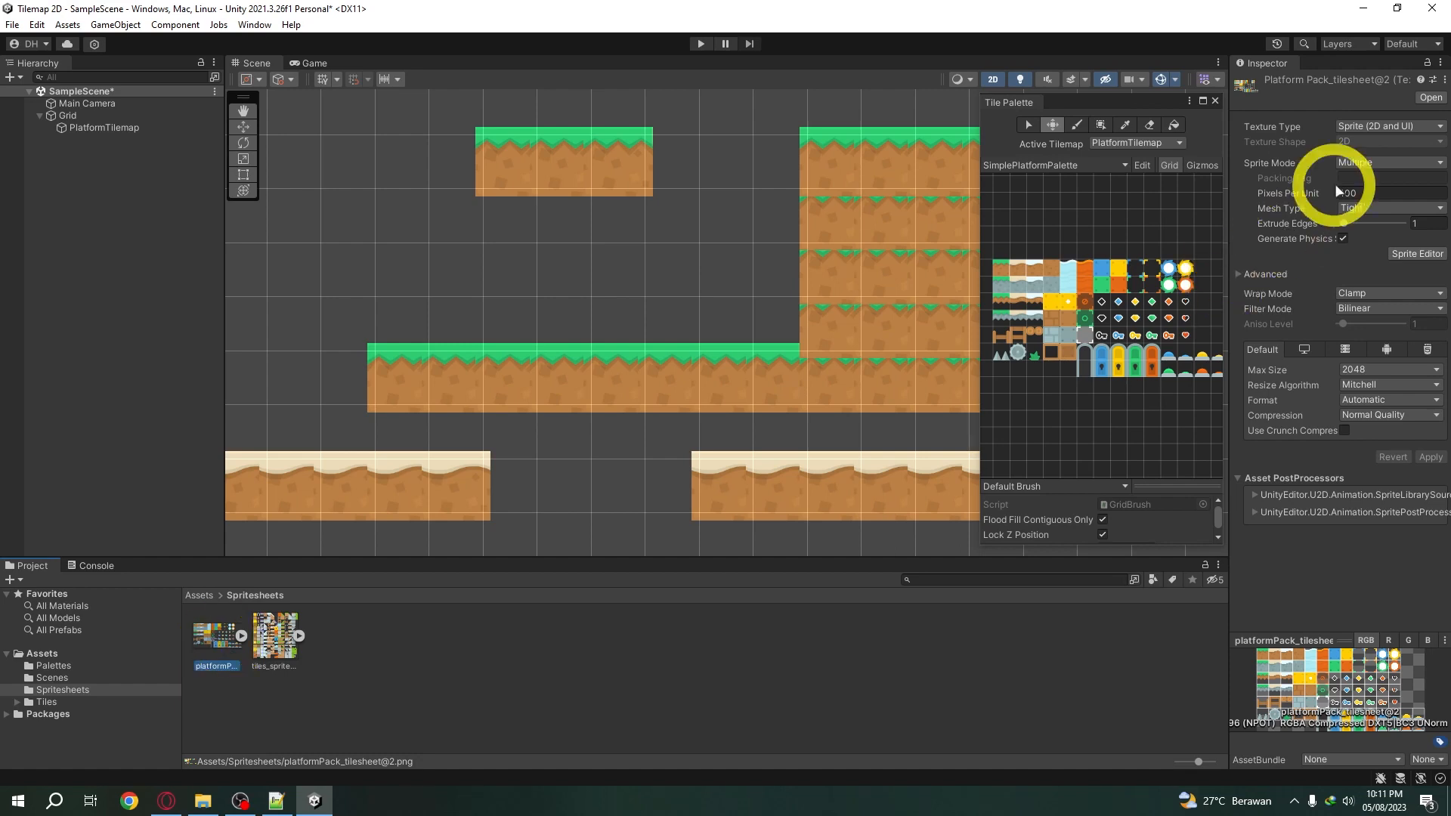
pyautogui.click(1374, 191)
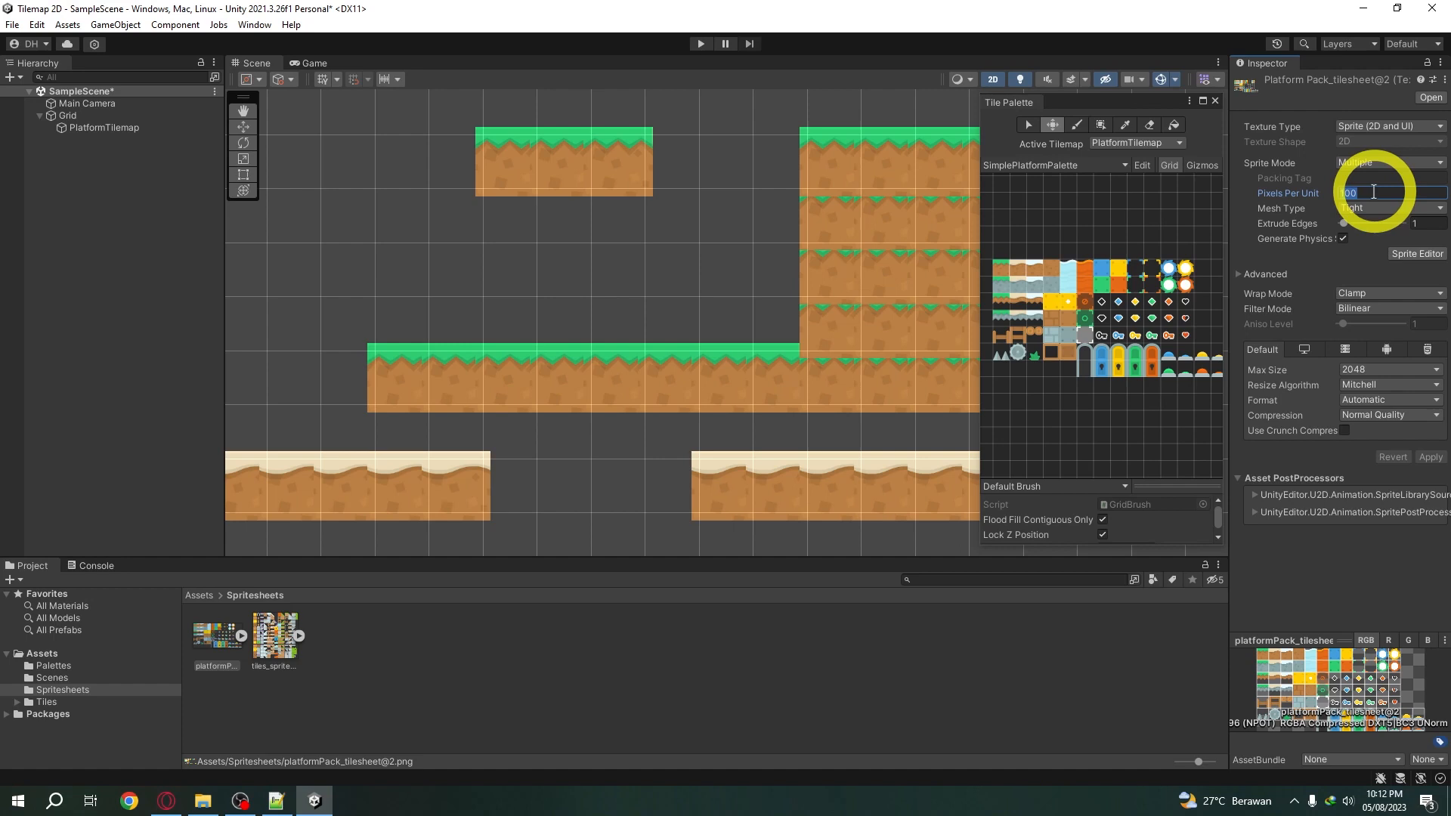
pyautogui.write('120')
pyautogui.click(1435, 458)
pyautogui.scroll(4, 400, 393)
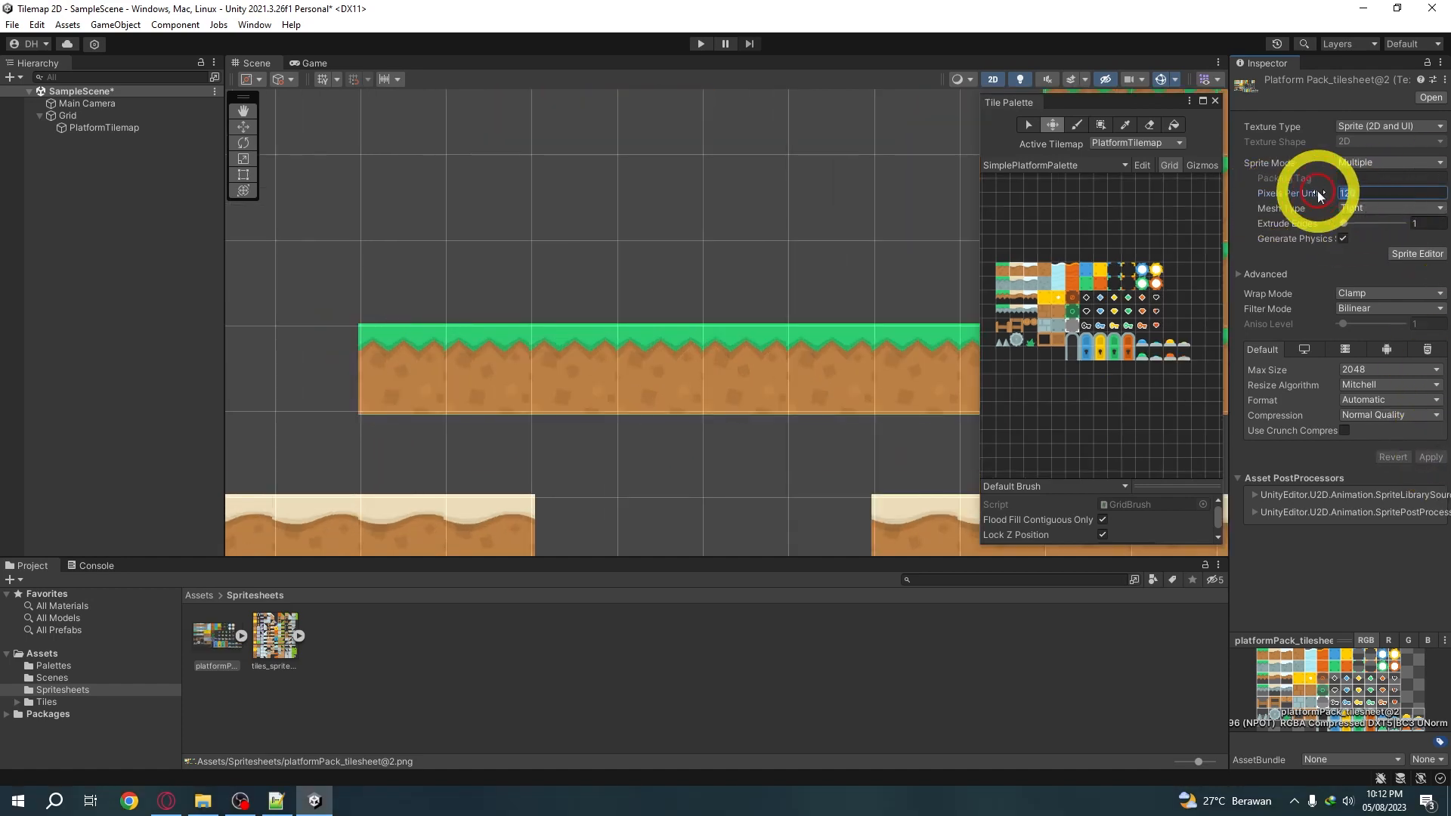
# Raise the spritesheet's Pixels Per Unit to 125, apply it and check how the tiles fit the grid cells
pyautogui.click(1402, 190)
pyautogui.write('125')
pyautogui.click(1432, 458)
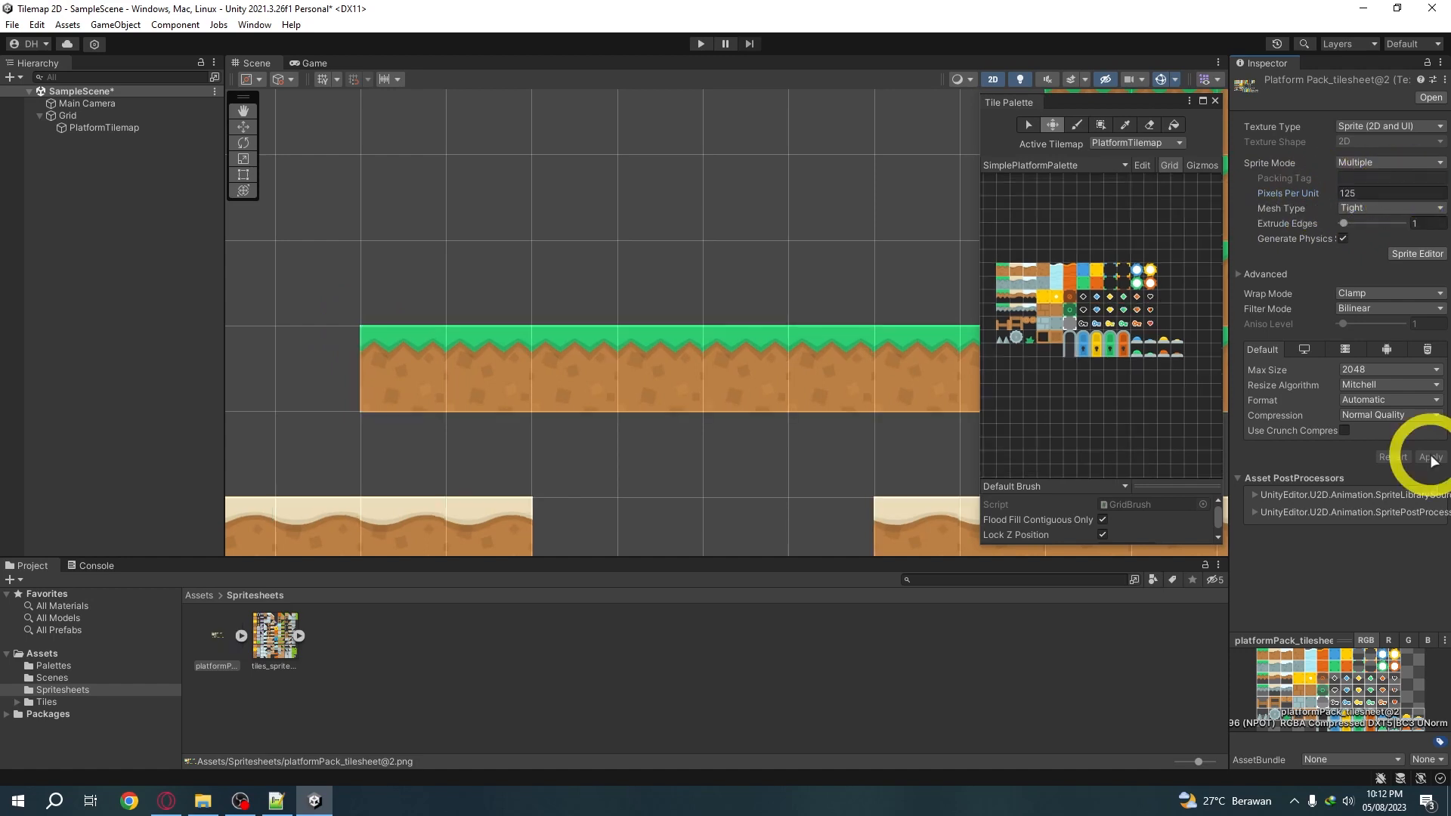
pyautogui.scroll(4, 442, 290)
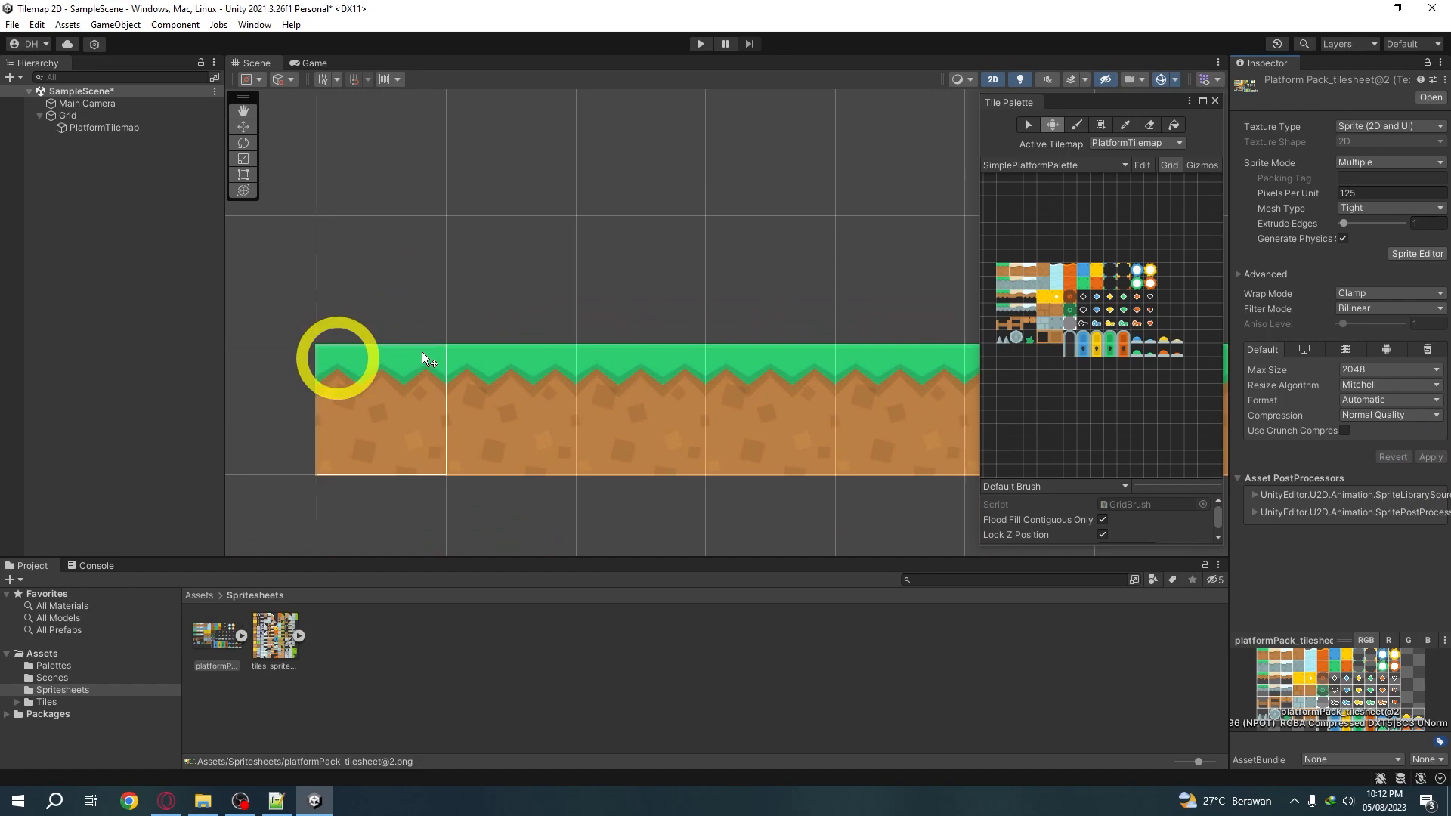
pyautogui.scroll(-7, 427, 350)
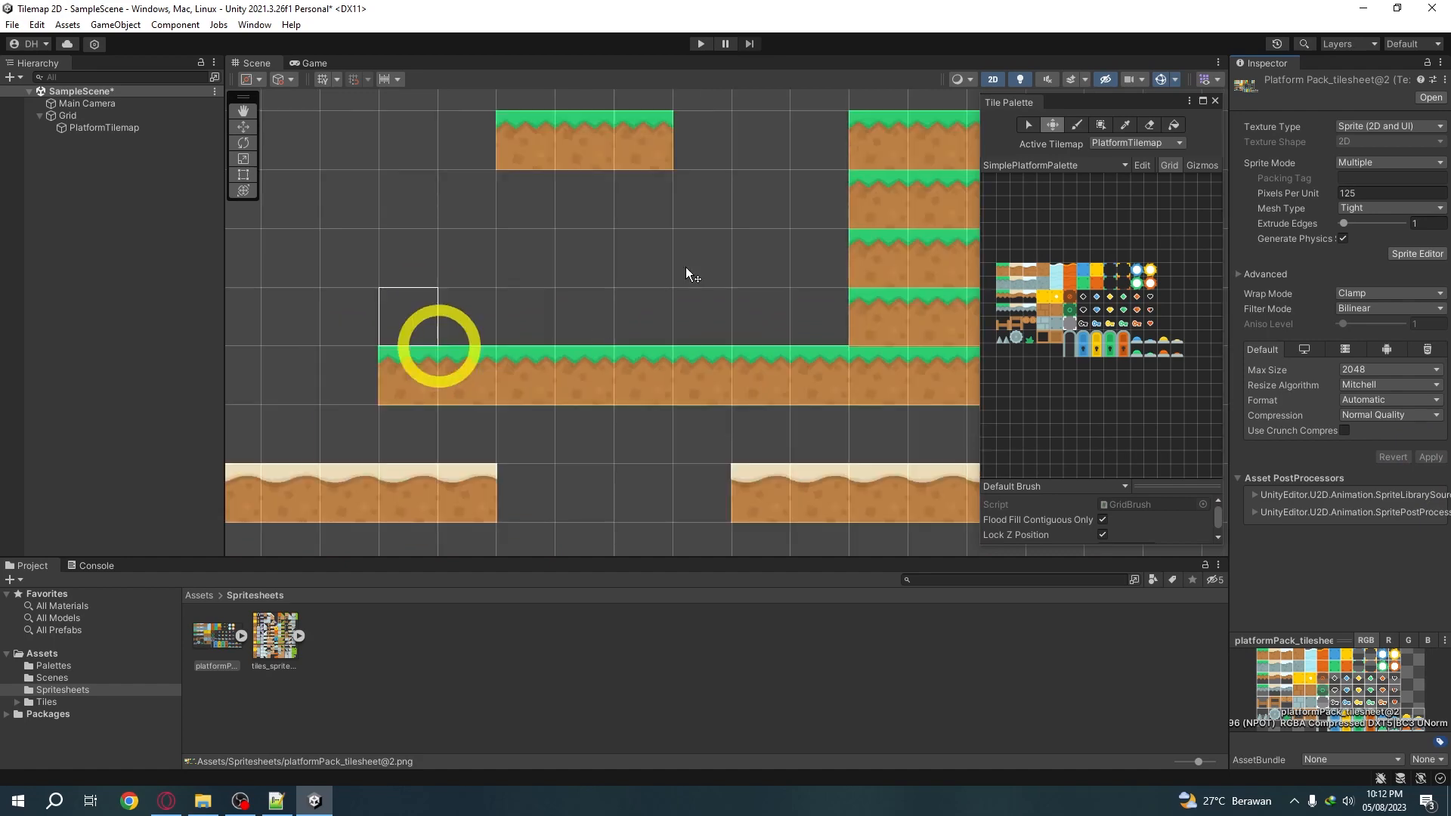
pyautogui.scroll(-2, 686, 266)
pyautogui.scroll(-2, 586, 265)
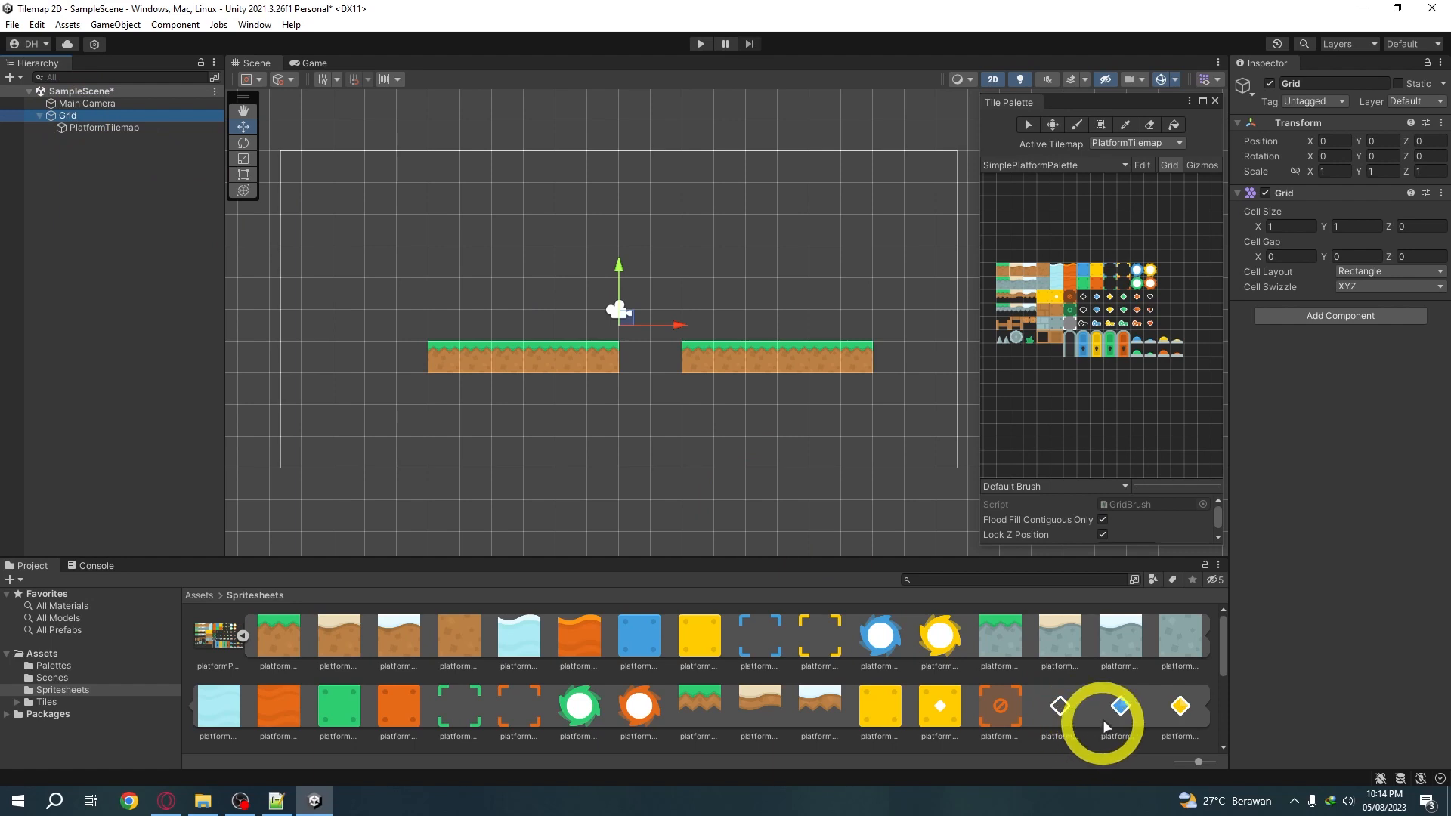
pyautogui.moveTo(1123, 709); pyautogui.dragTo(771, 296)
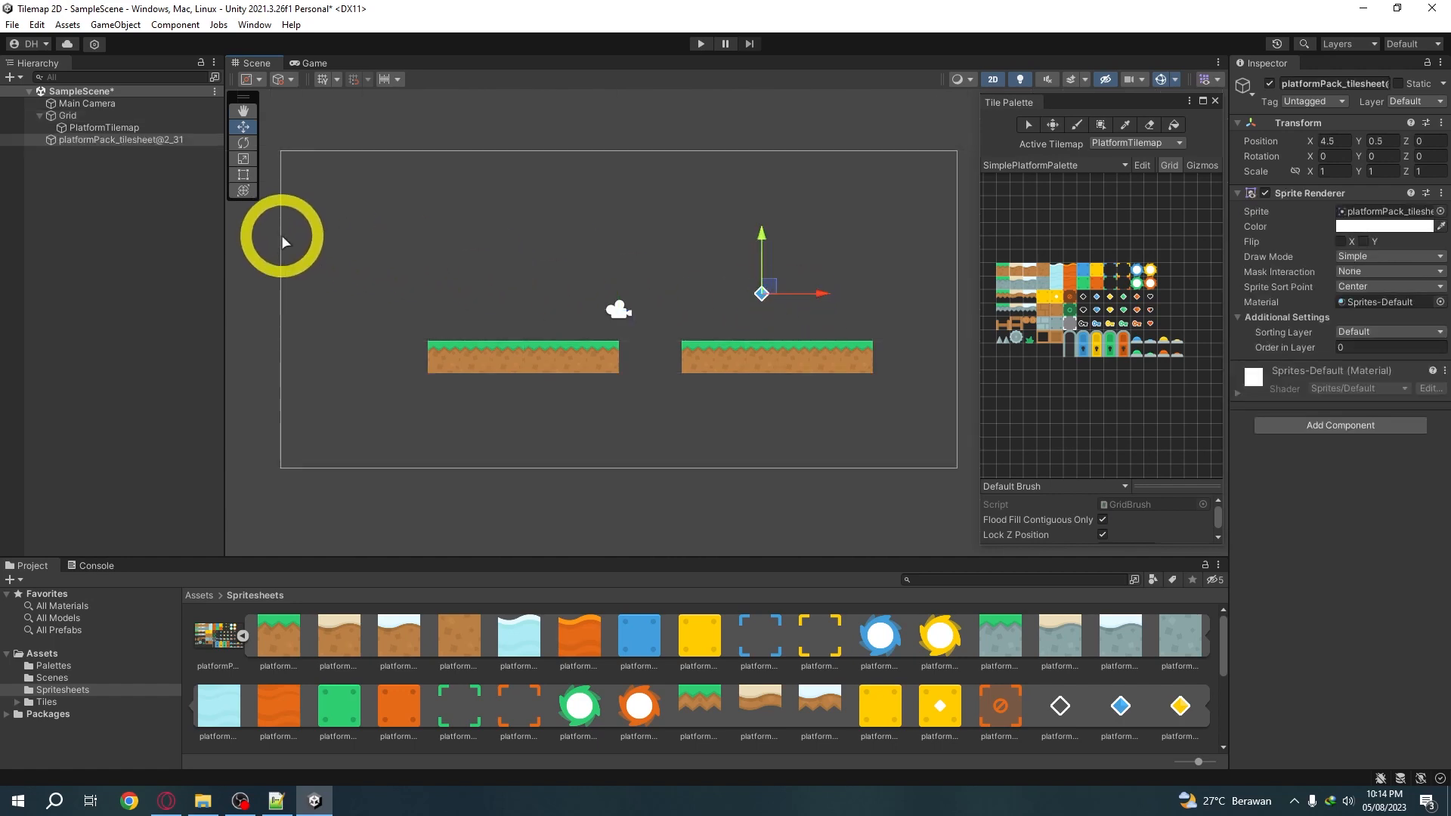
pyautogui.click(165, 141)
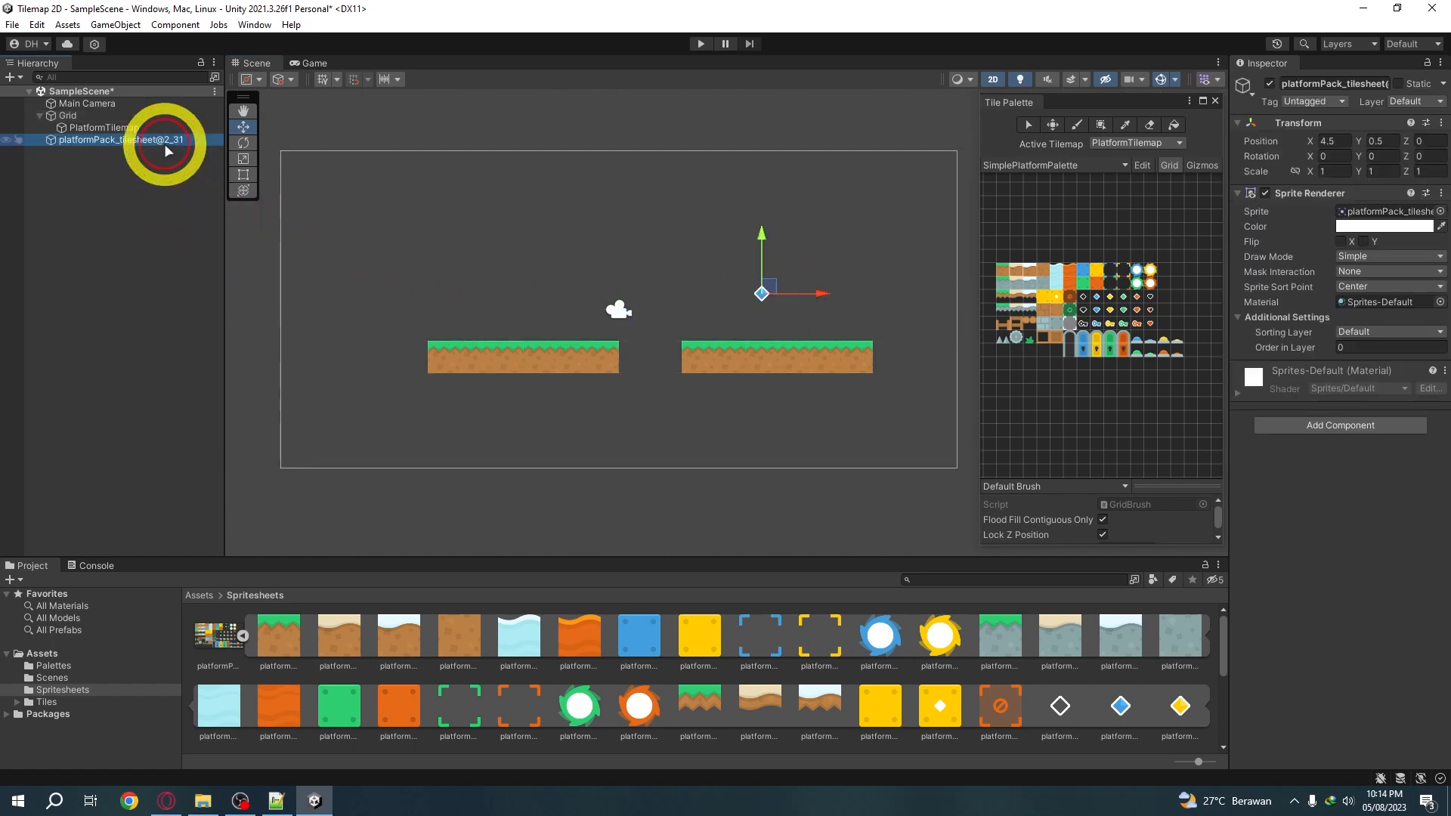
pyautogui.press('Delete')
pyautogui.click(108, 116)
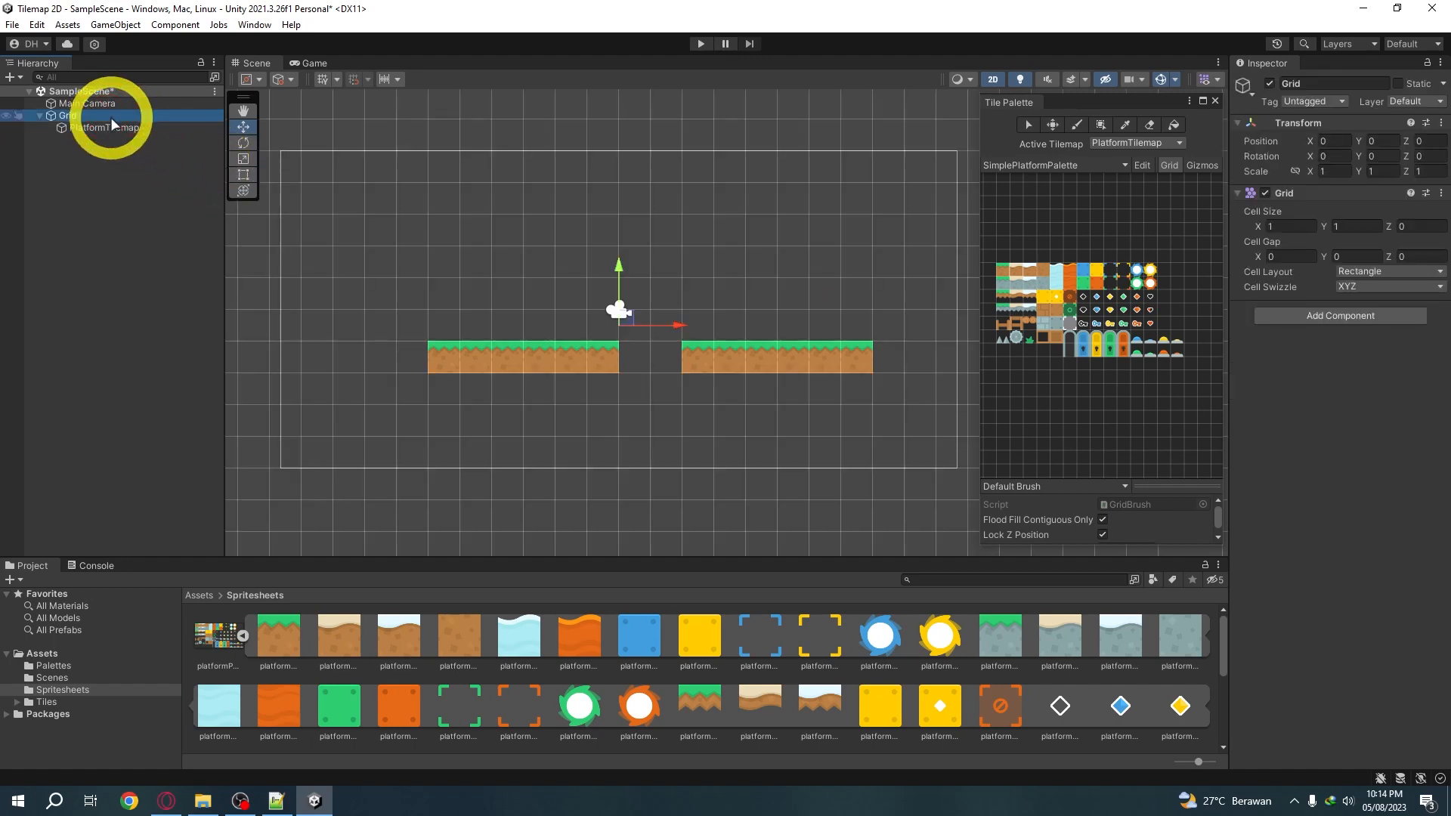
# Place the blue diamond sprite in the scene above the right grass platform, at about X 3.5, Y 2.15
pyautogui.click(107, 220)
pyautogui.click(1120, 710)
pyautogui.moveTo(1120, 715); pyautogui.dragTo(732, 244)
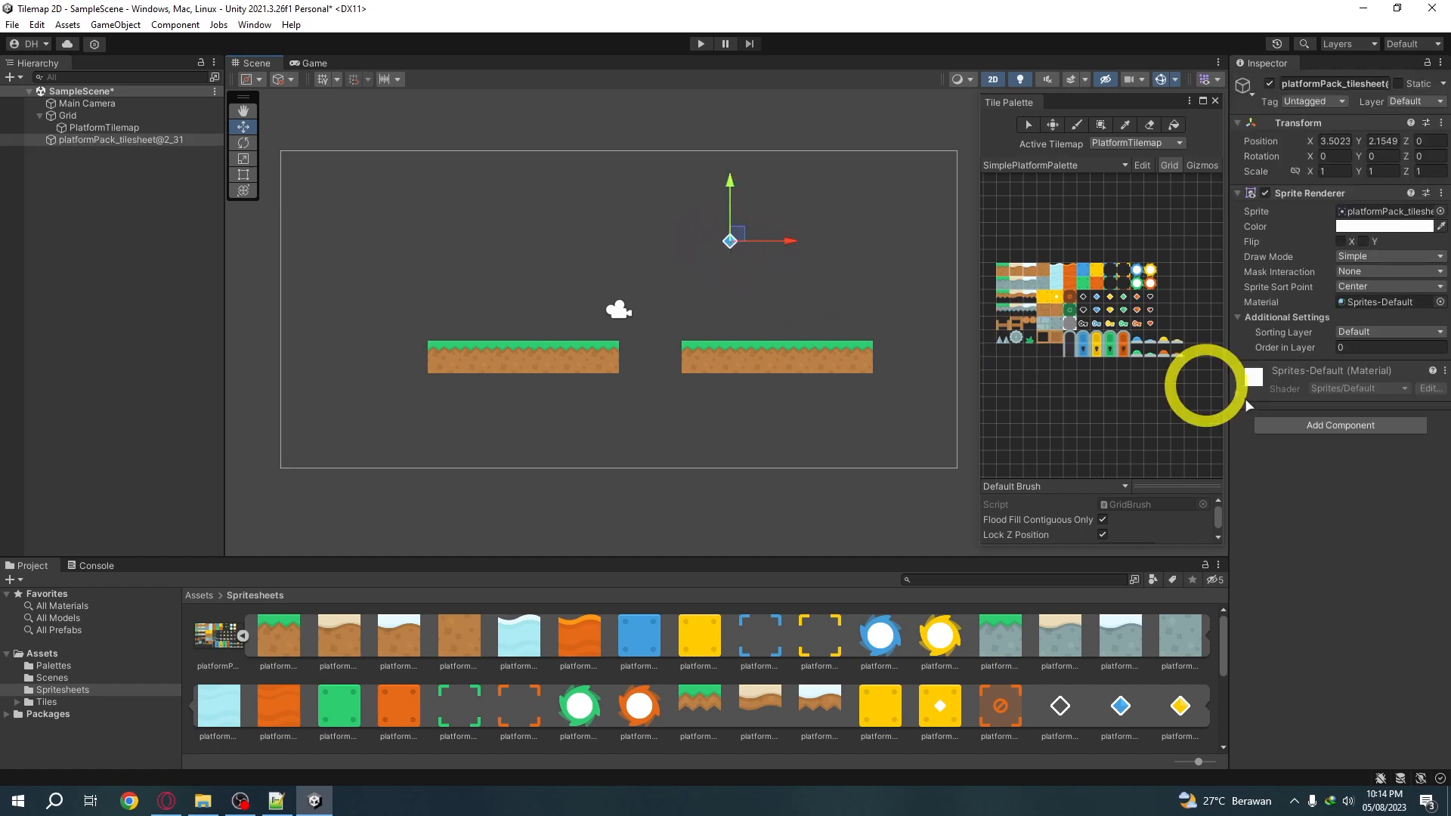
# Add a Box Collider 2D and a Rigidbody 2D to the diamond sprite and play-test its fall
pyautogui.click(1297, 425)
pyautogui.click(1319, 633)
pyautogui.click(1319, 633)
pyautogui.write('rig')
pyautogui.click(1317, 627)
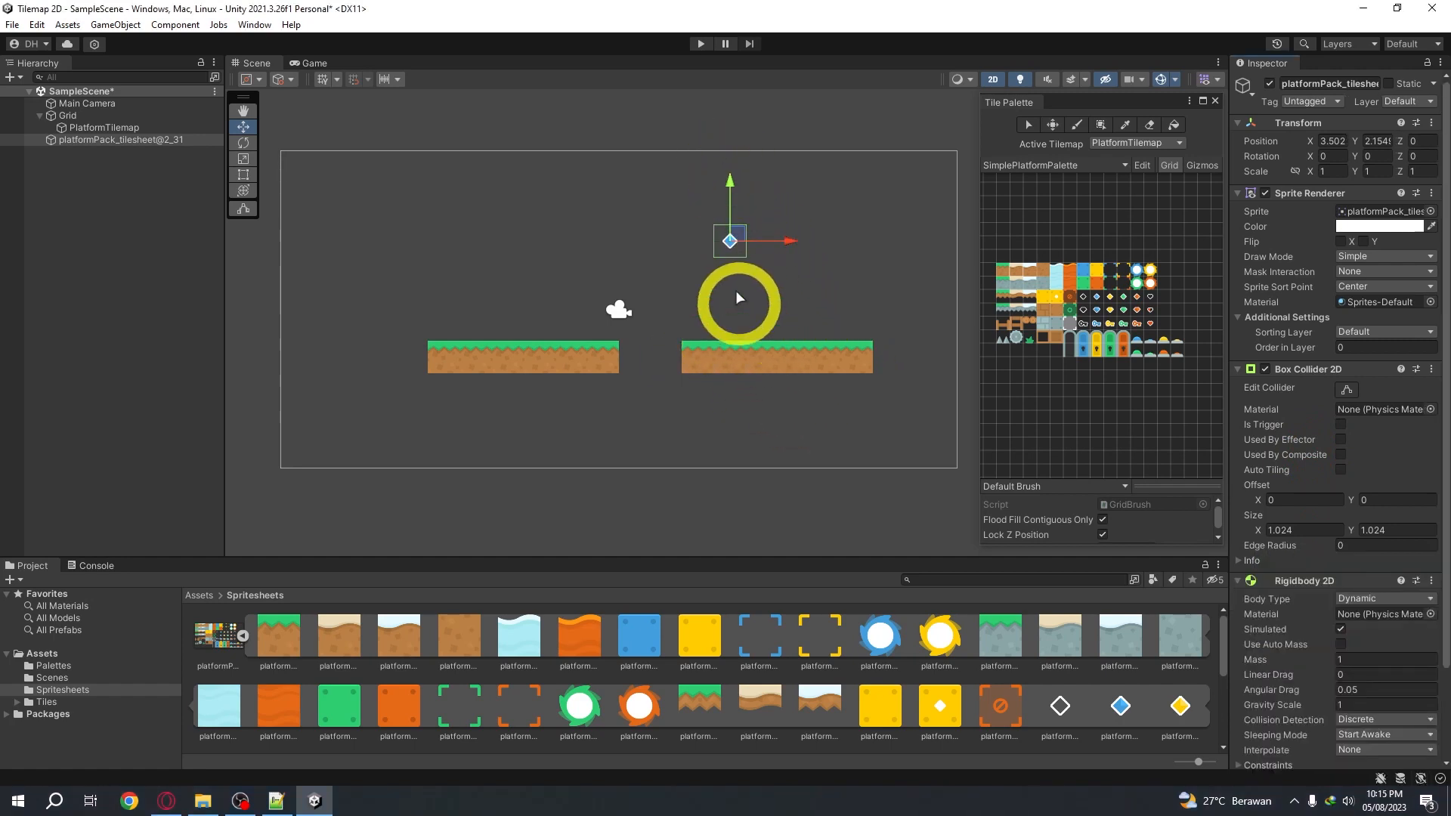
pyautogui.click(702, 45)
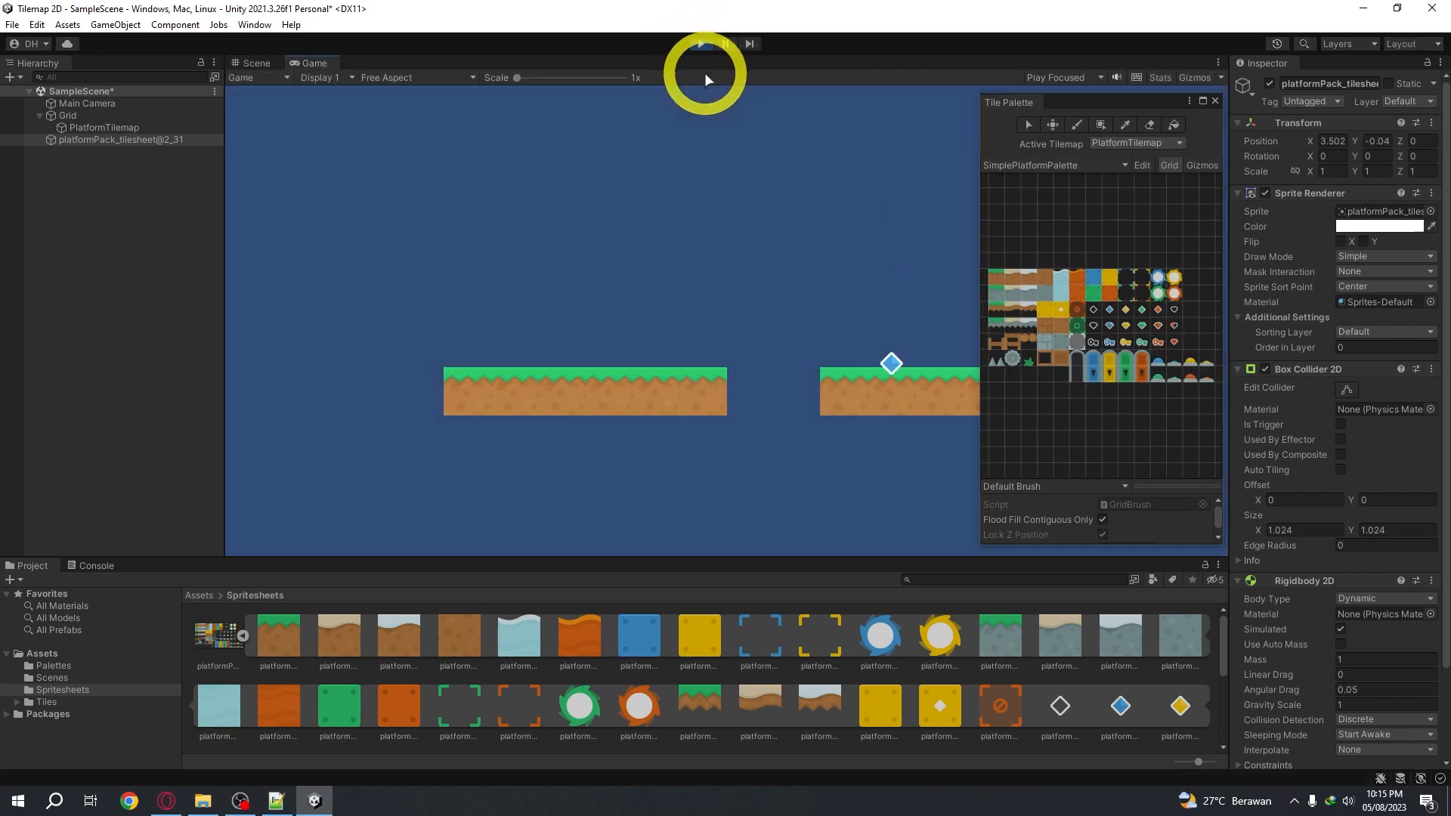
pyautogui.click(700, 43)
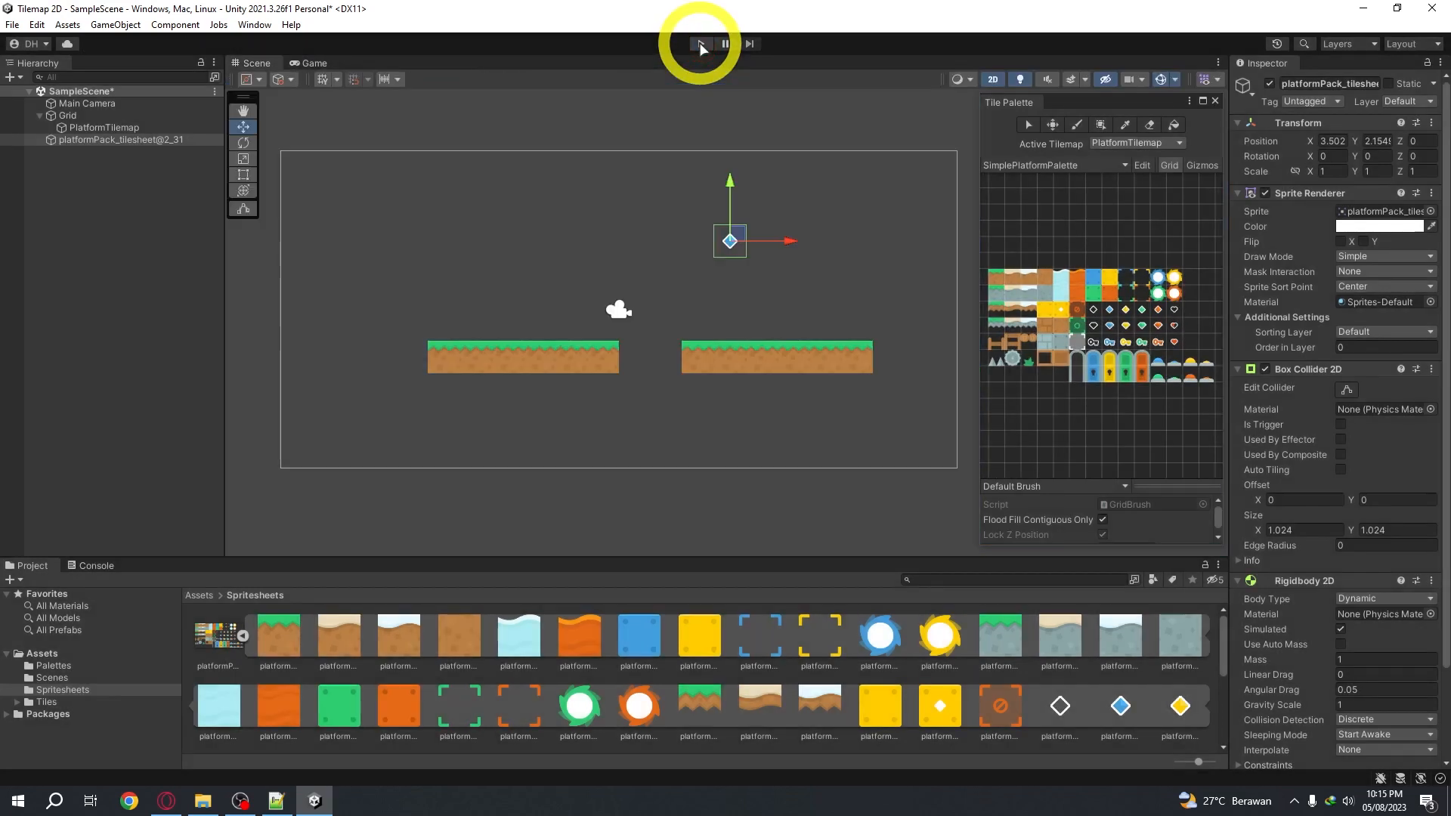
# Add a Tilemap Collider 2D to PlatformTilemap and inspect the collider outlines on the platform tiles
pyautogui.click(133, 127)
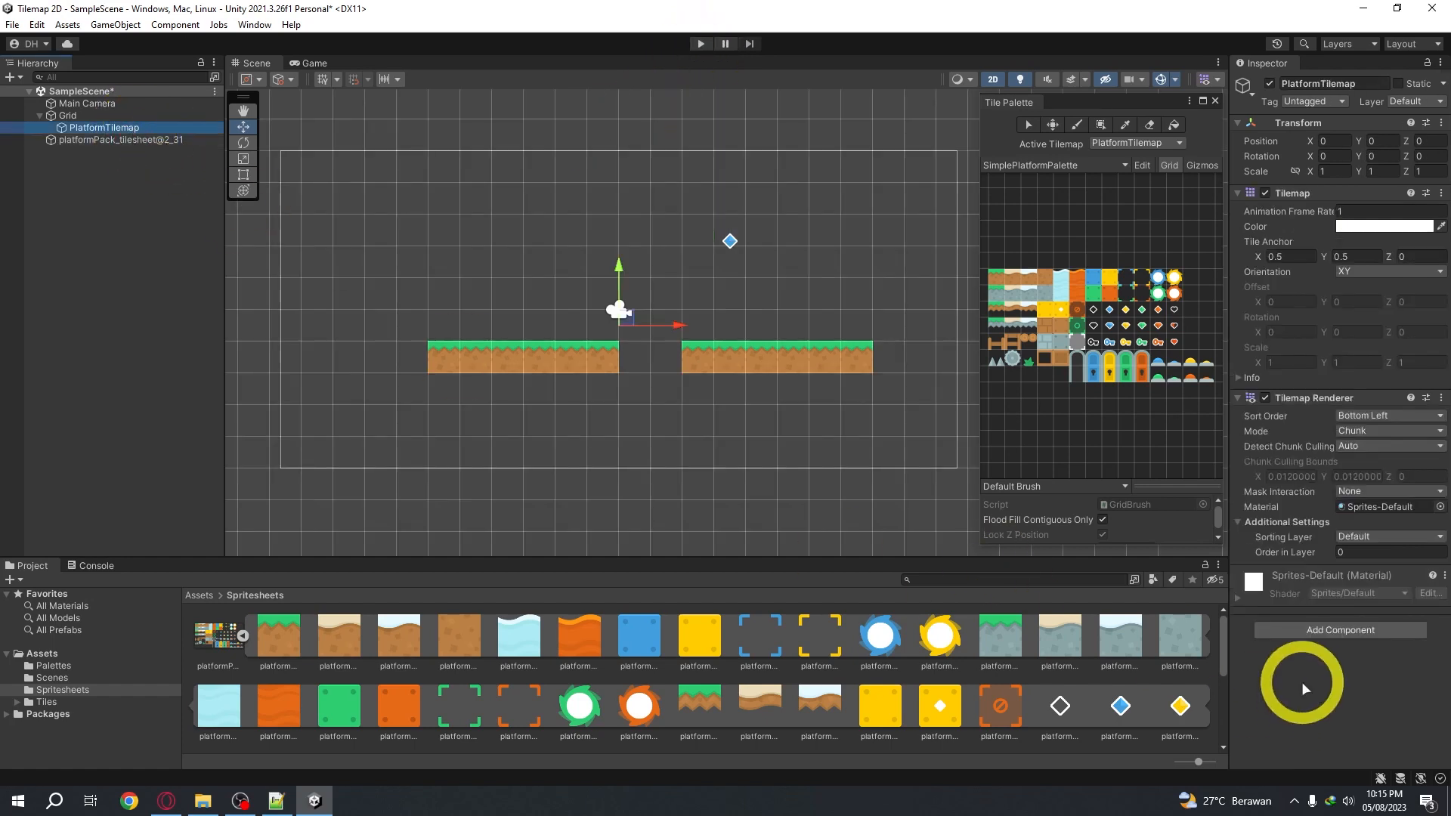
pyautogui.click(1314, 629)
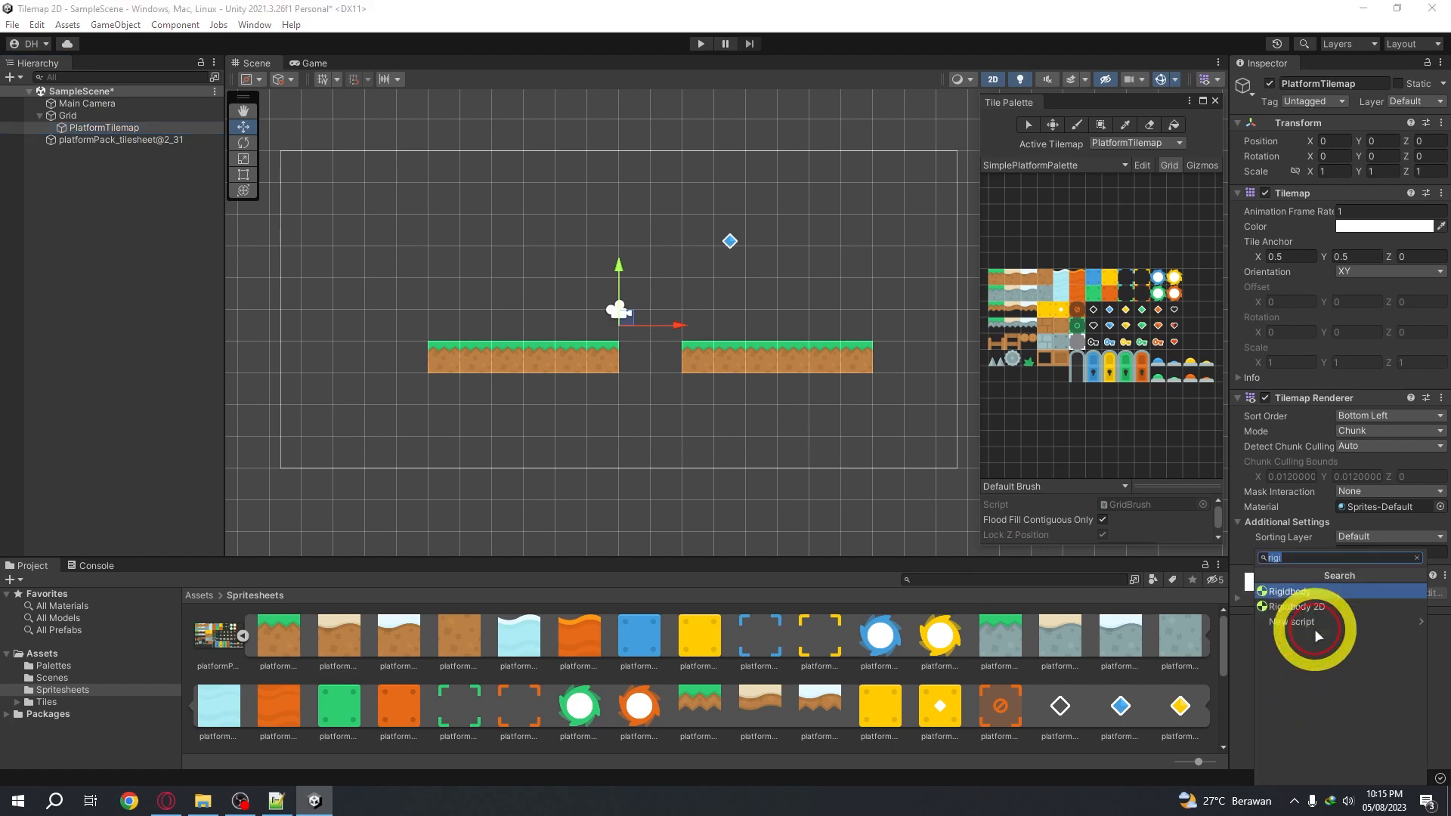
pyautogui.write('tile')
pyautogui.click(1326, 610)
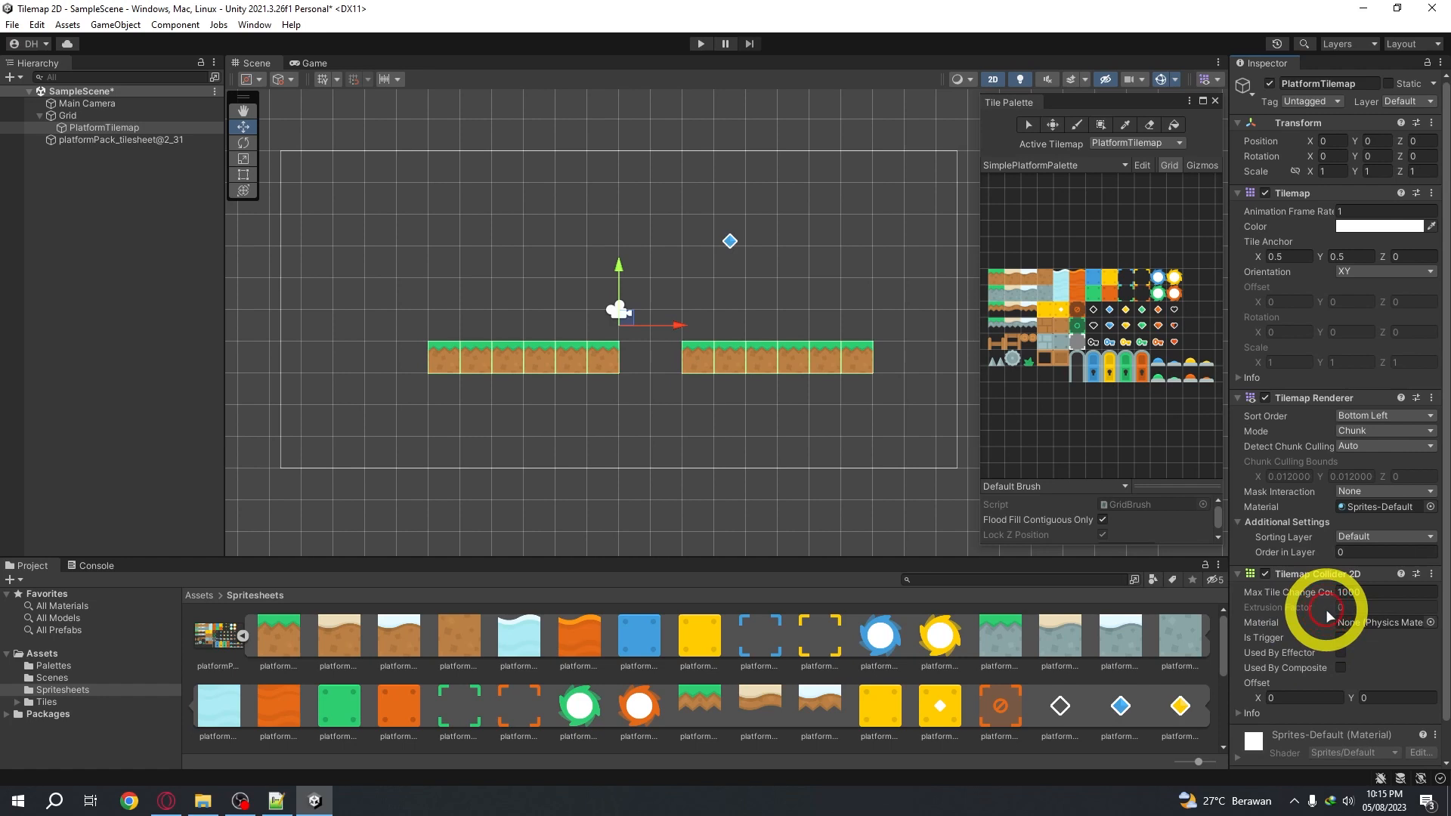
pyautogui.scroll(3, 683, 394)
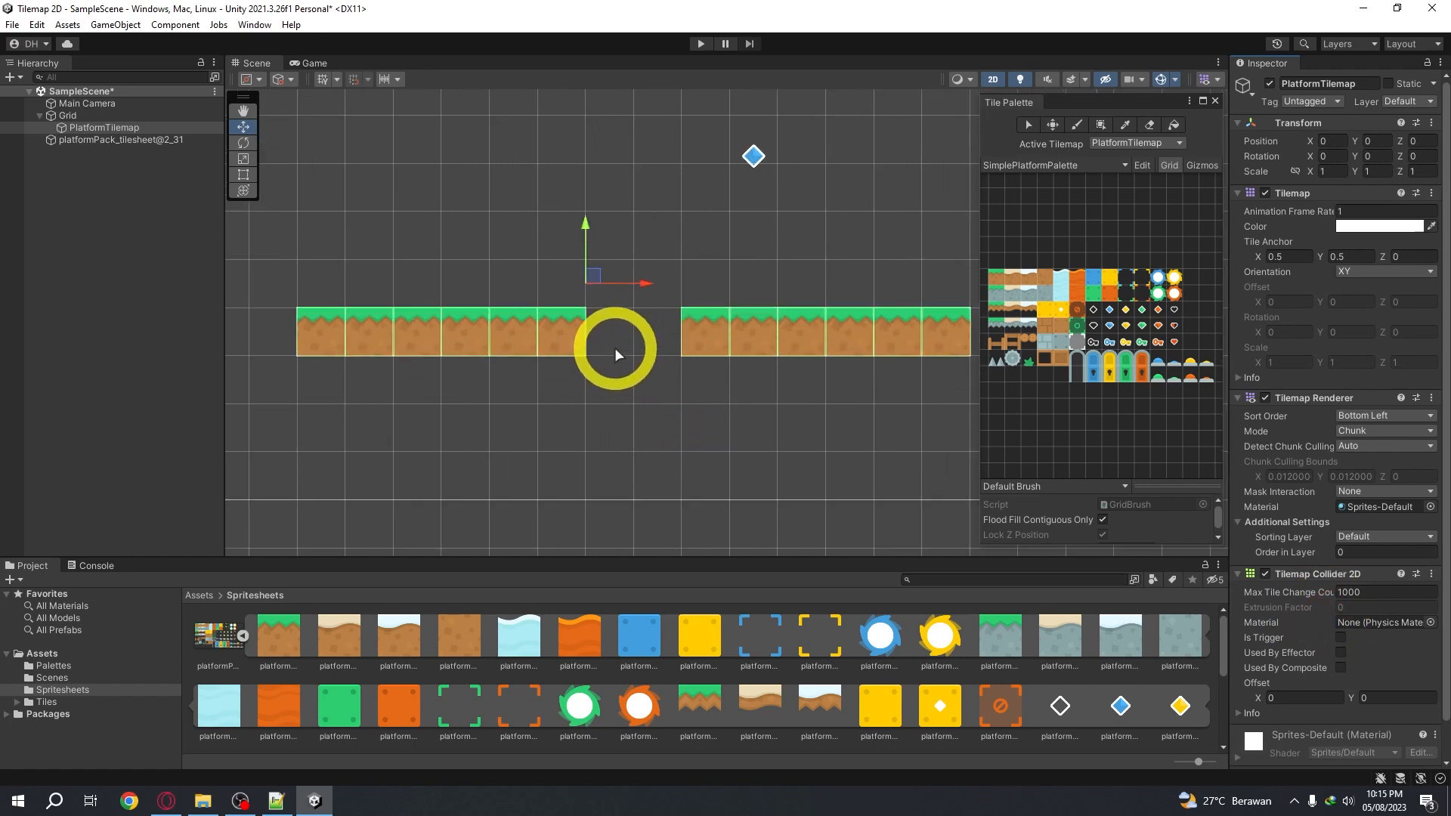
pyautogui.scroll(-3, 616, 351)
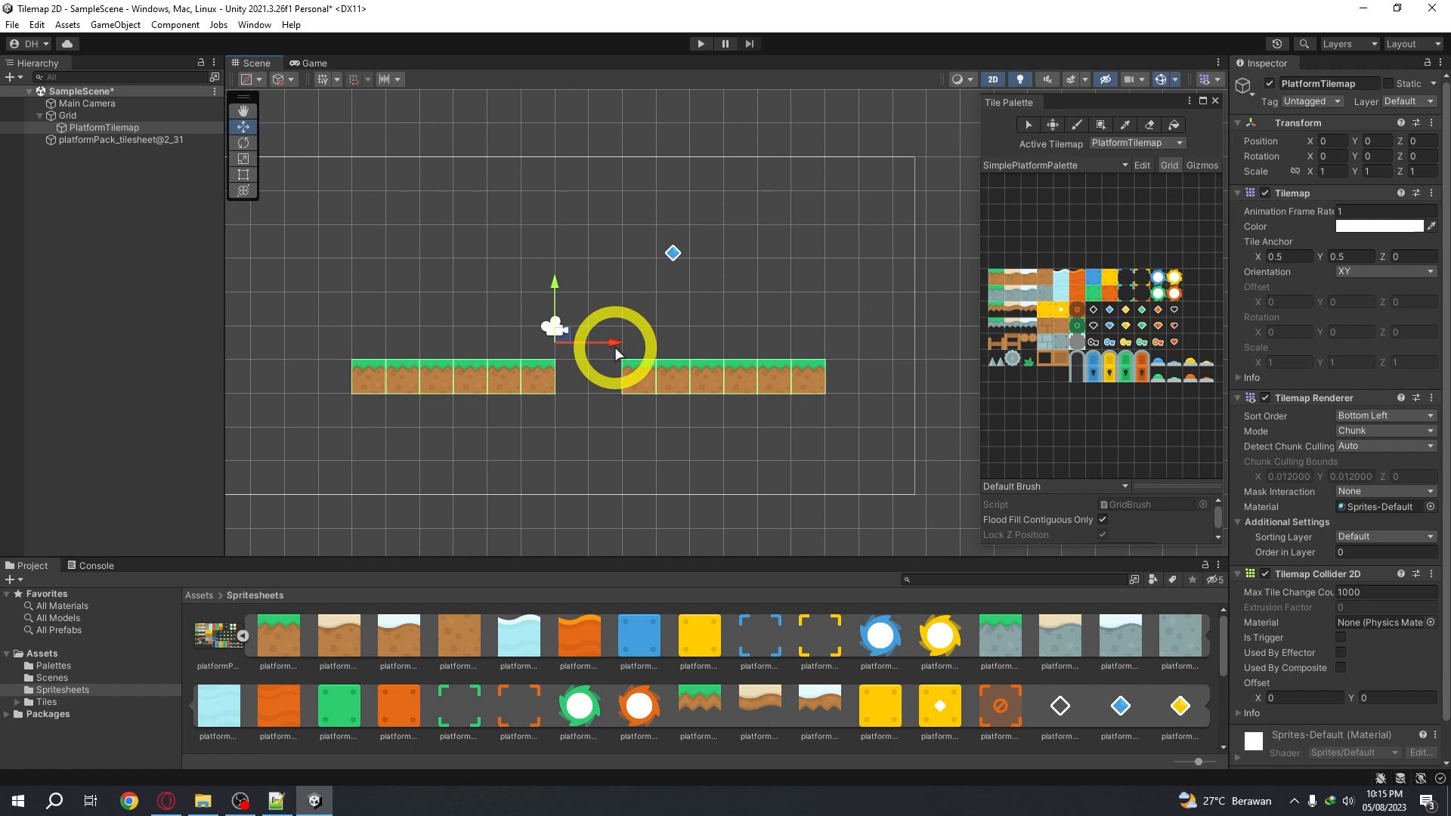
pyautogui.scroll(2, 673, 388)
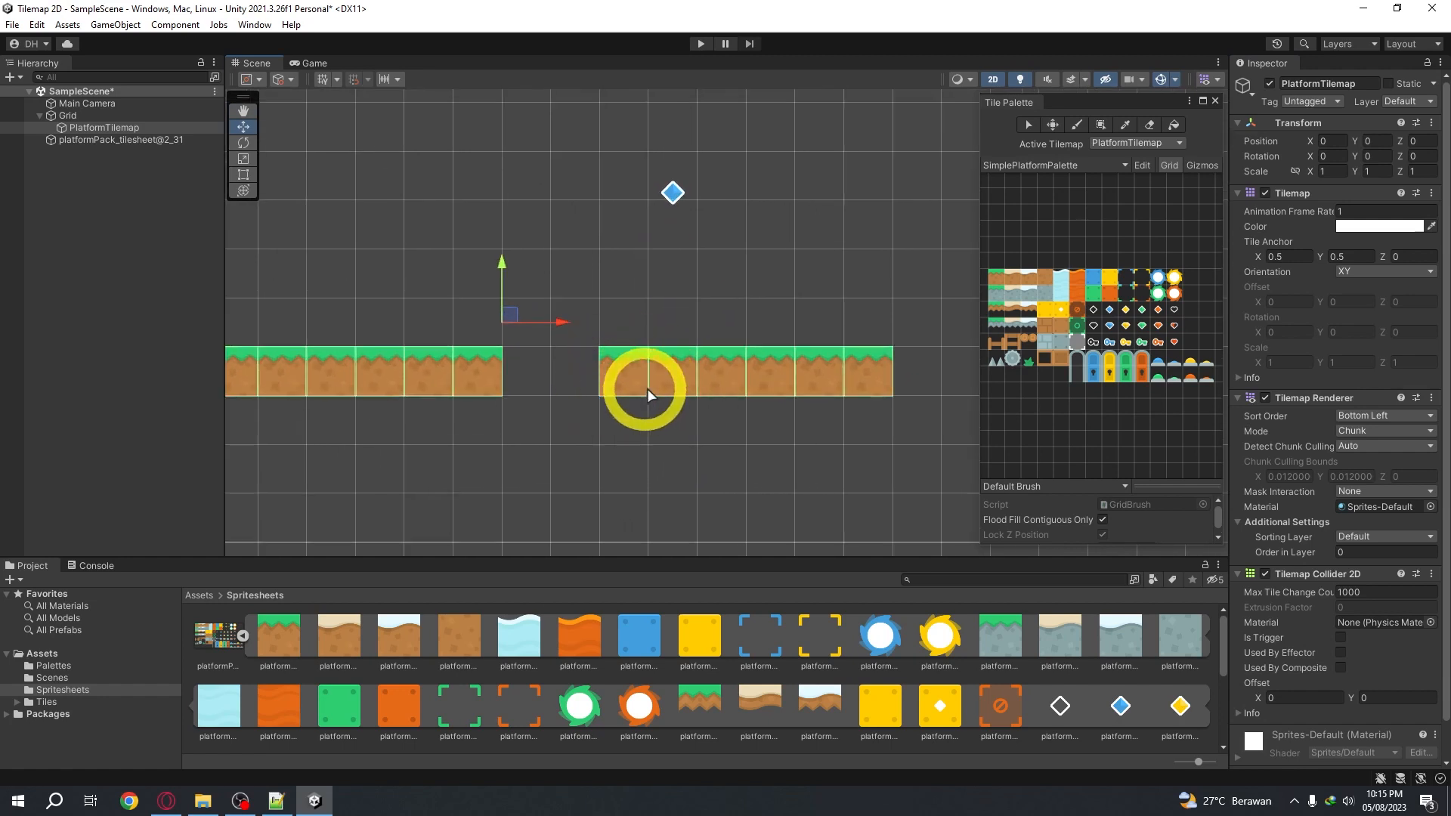
# Paint a six-tile row of the thin grass-topped tile above the left grass platform
pyautogui.click(1000, 301)
pyautogui.moveTo(248, 177); pyautogui.dragTo(380, 179, button='middle')
pyautogui.moveTo(478, 177); pyautogui.dragTo(574, 179)
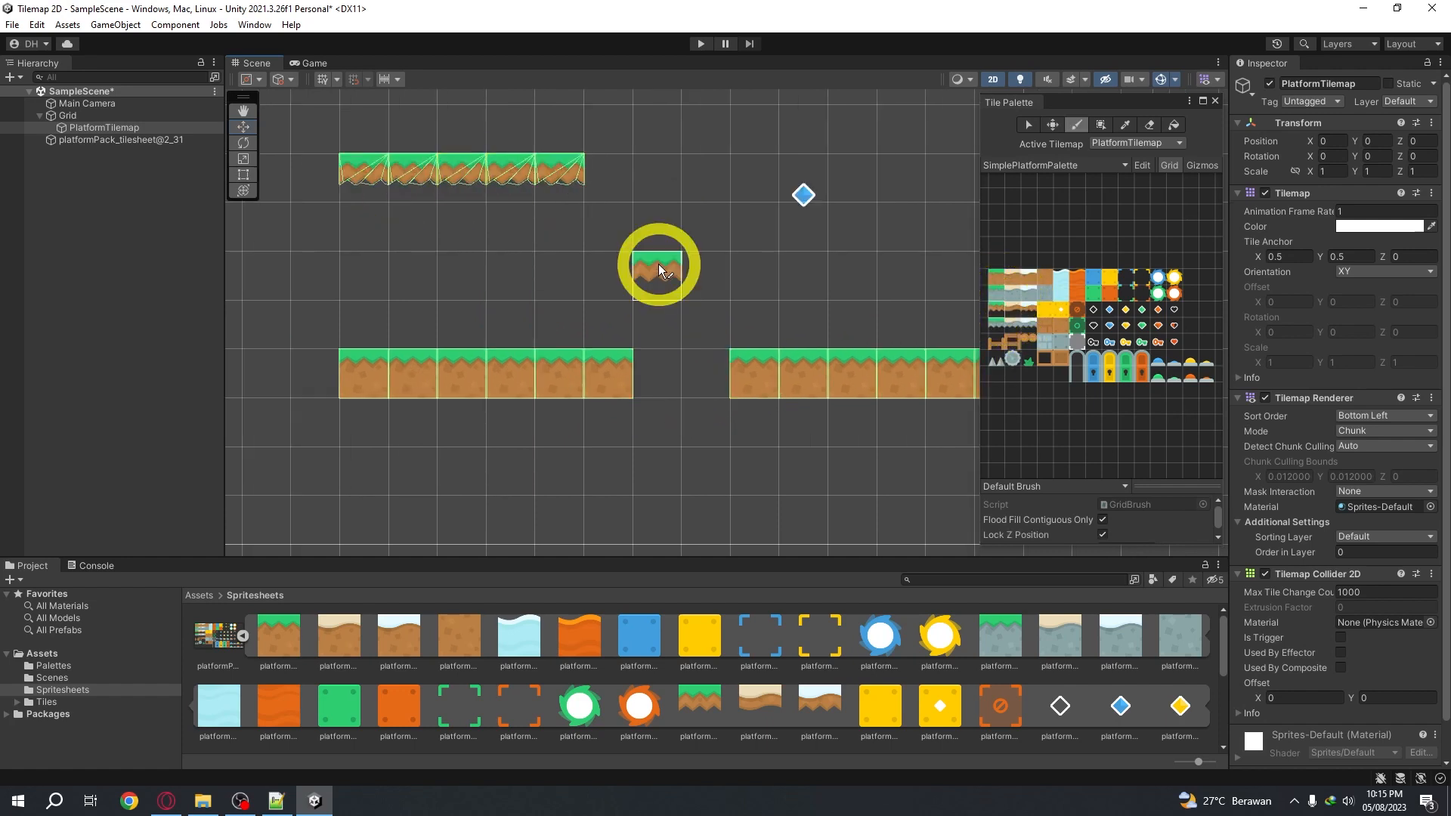
pyautogui.click(616, 207)
# Play-test the diamond against the platforms, examine its collider in the scene while running, and stop the game
pyautogui.click(700, 43)
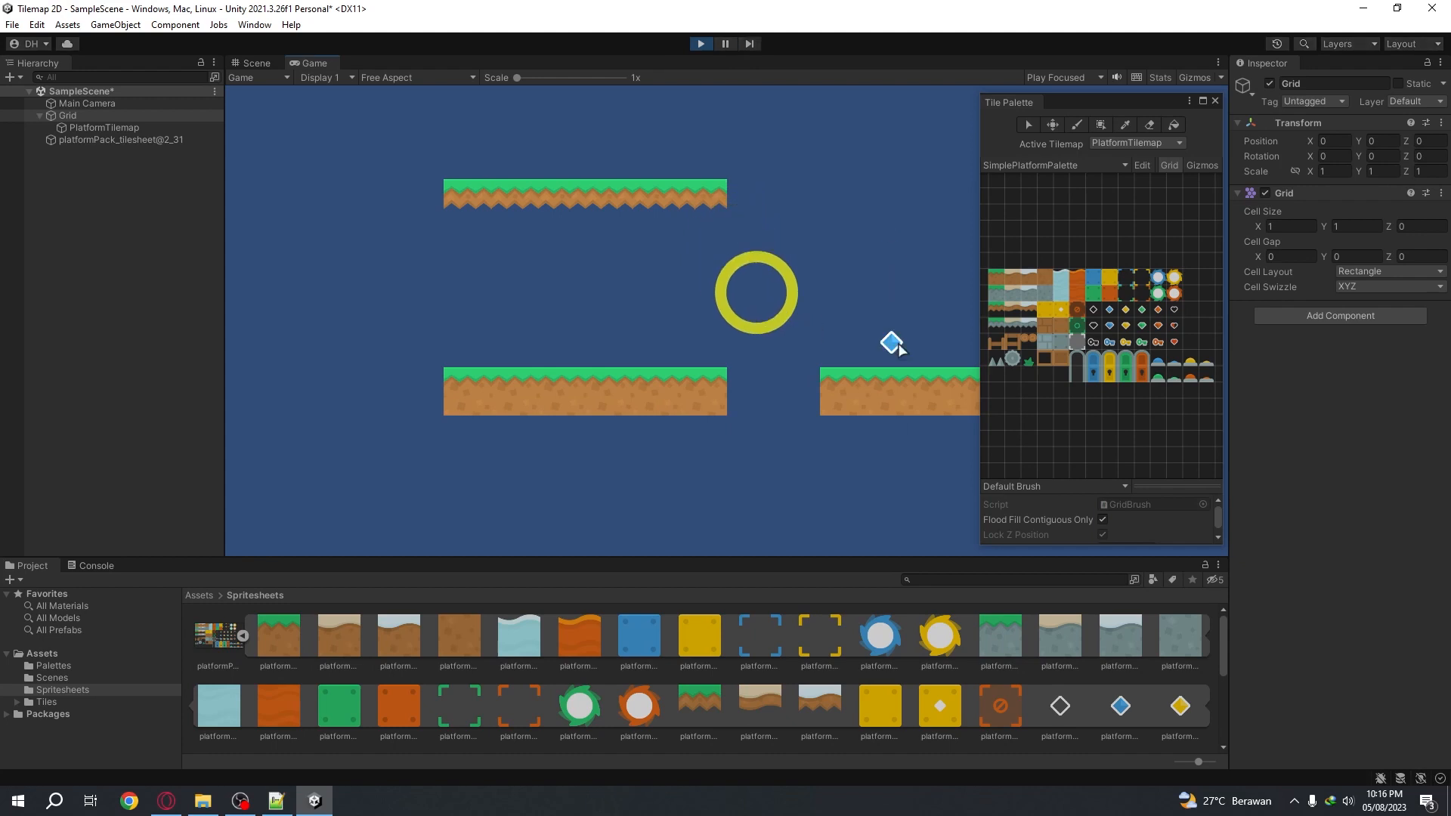
pyautogui.click(262, 61)
pyautogui.click(84, 139)
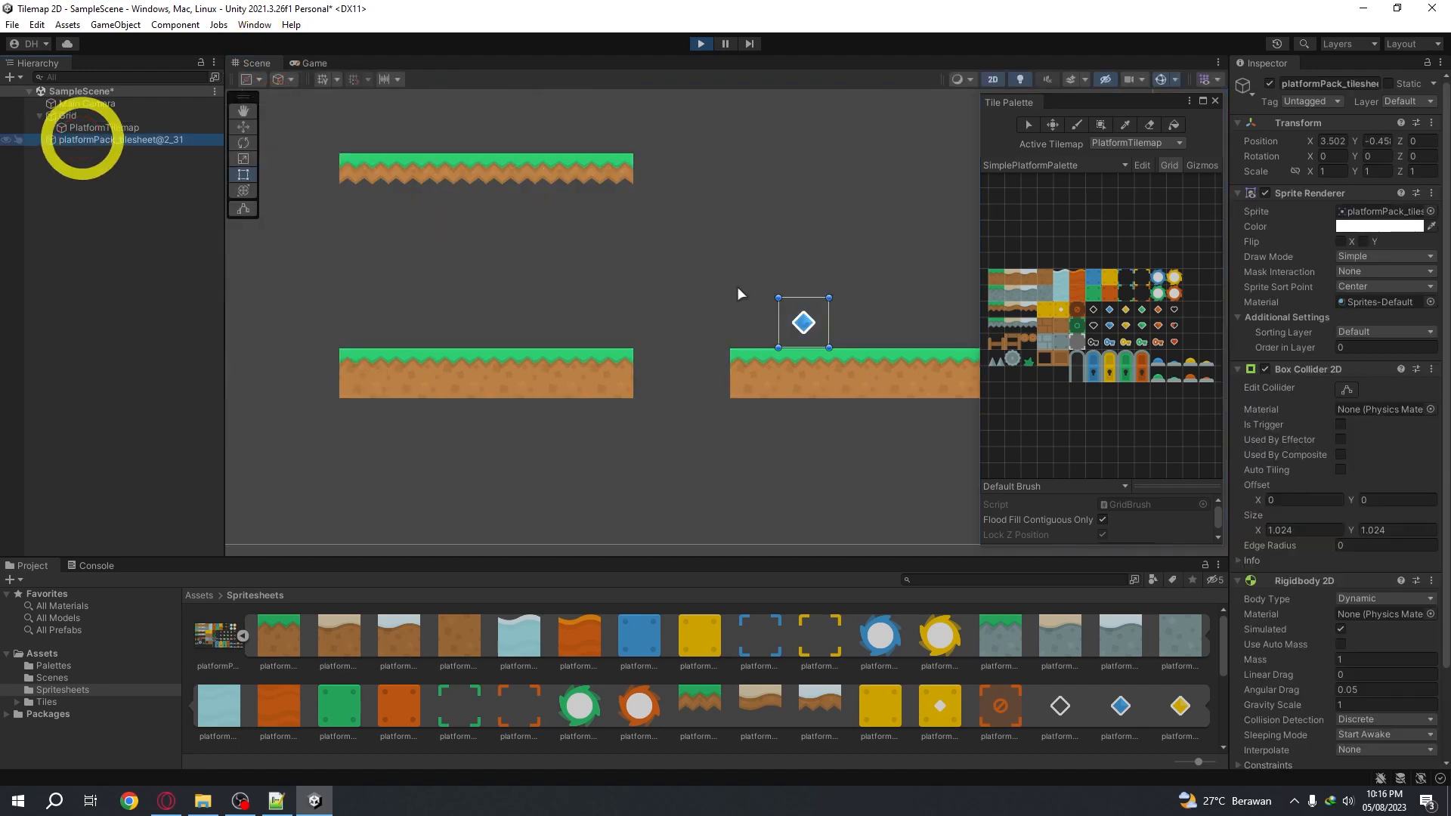
pyautogui.click(795, 292)
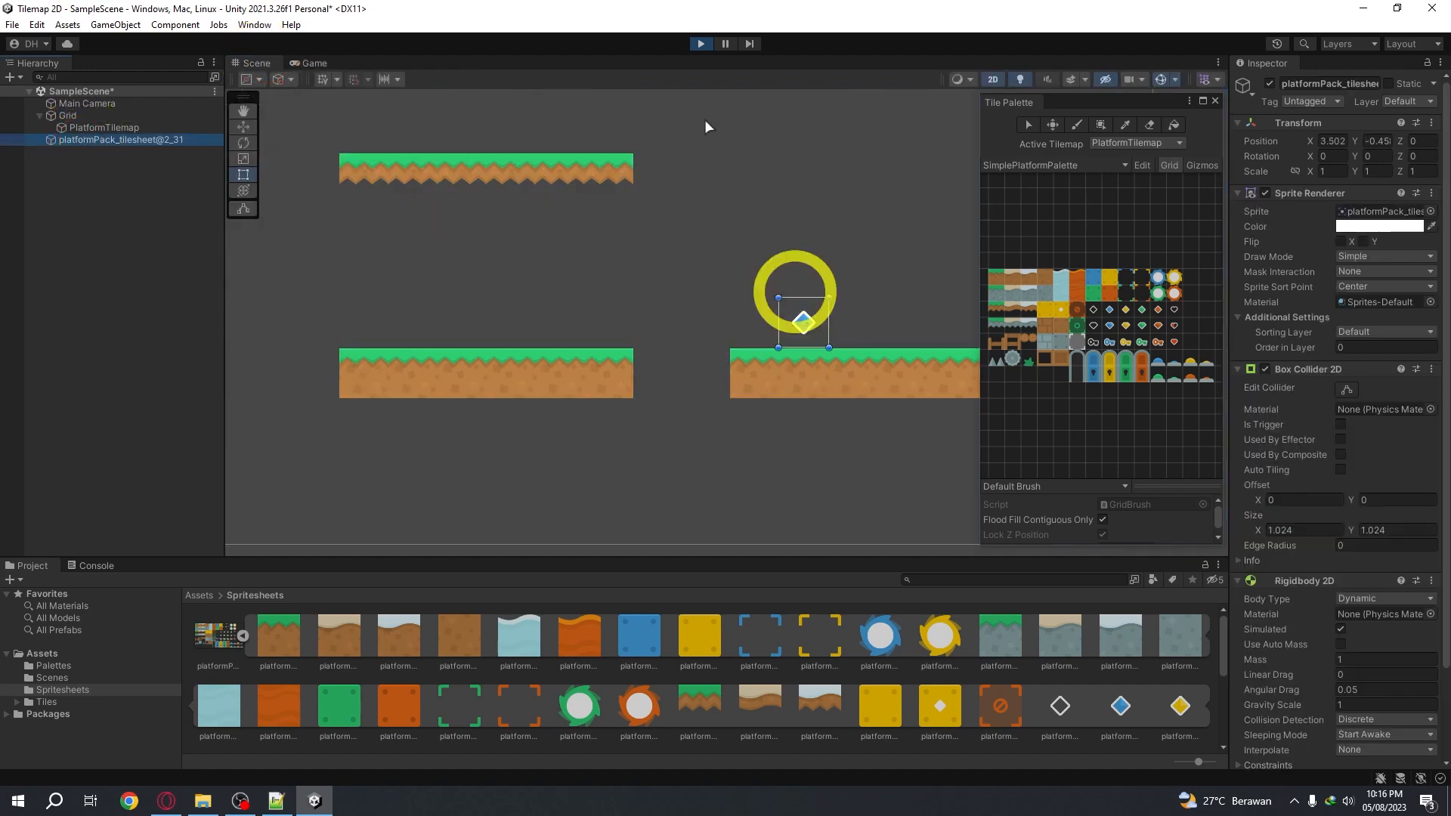
pyautogui.click(702, 45)
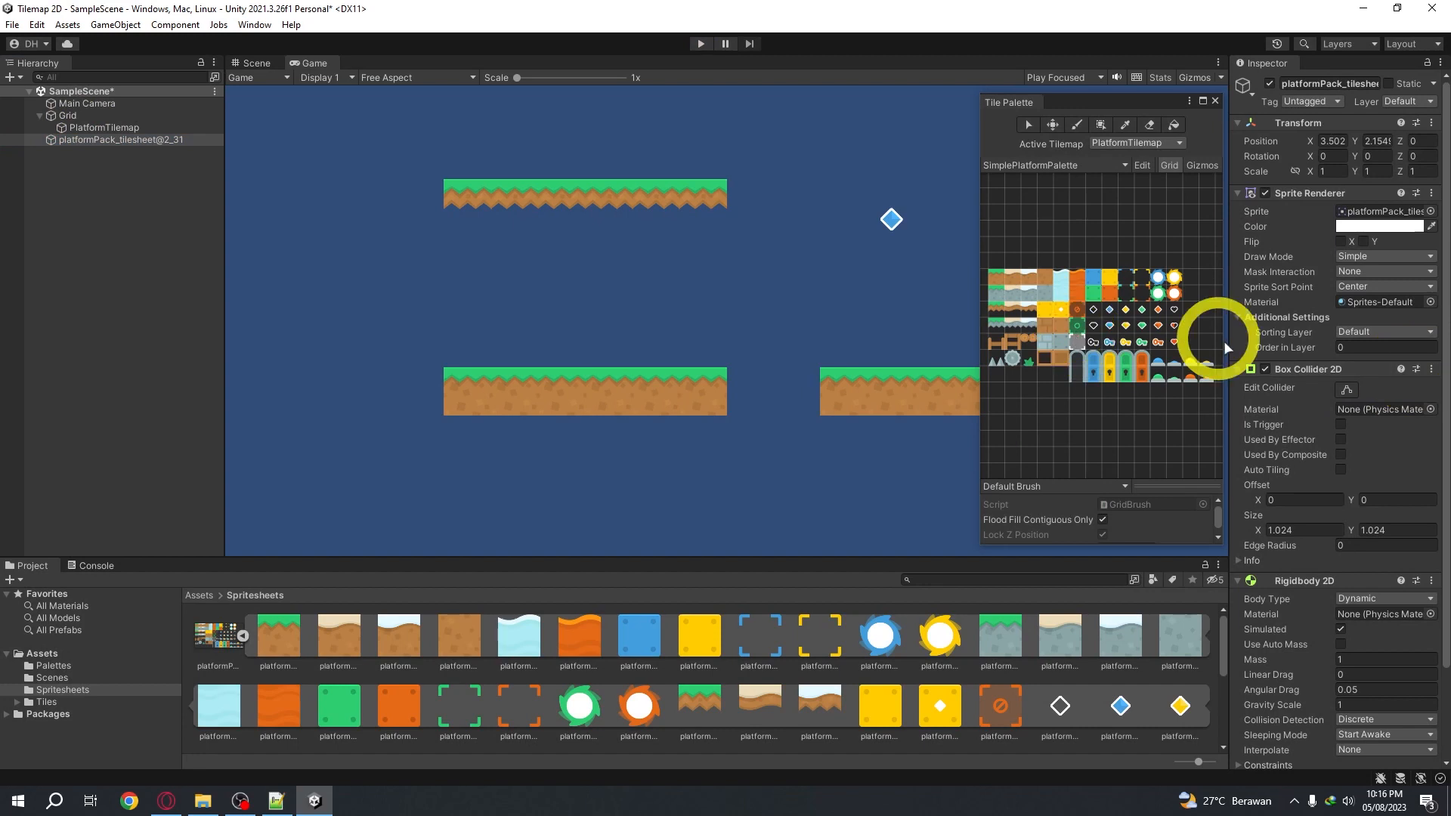
# Replace the diamond's box collider with a Circle Collider 2D of radius 0.3 and play-test it
pyautogui.scroll(-2, 1341, 638)
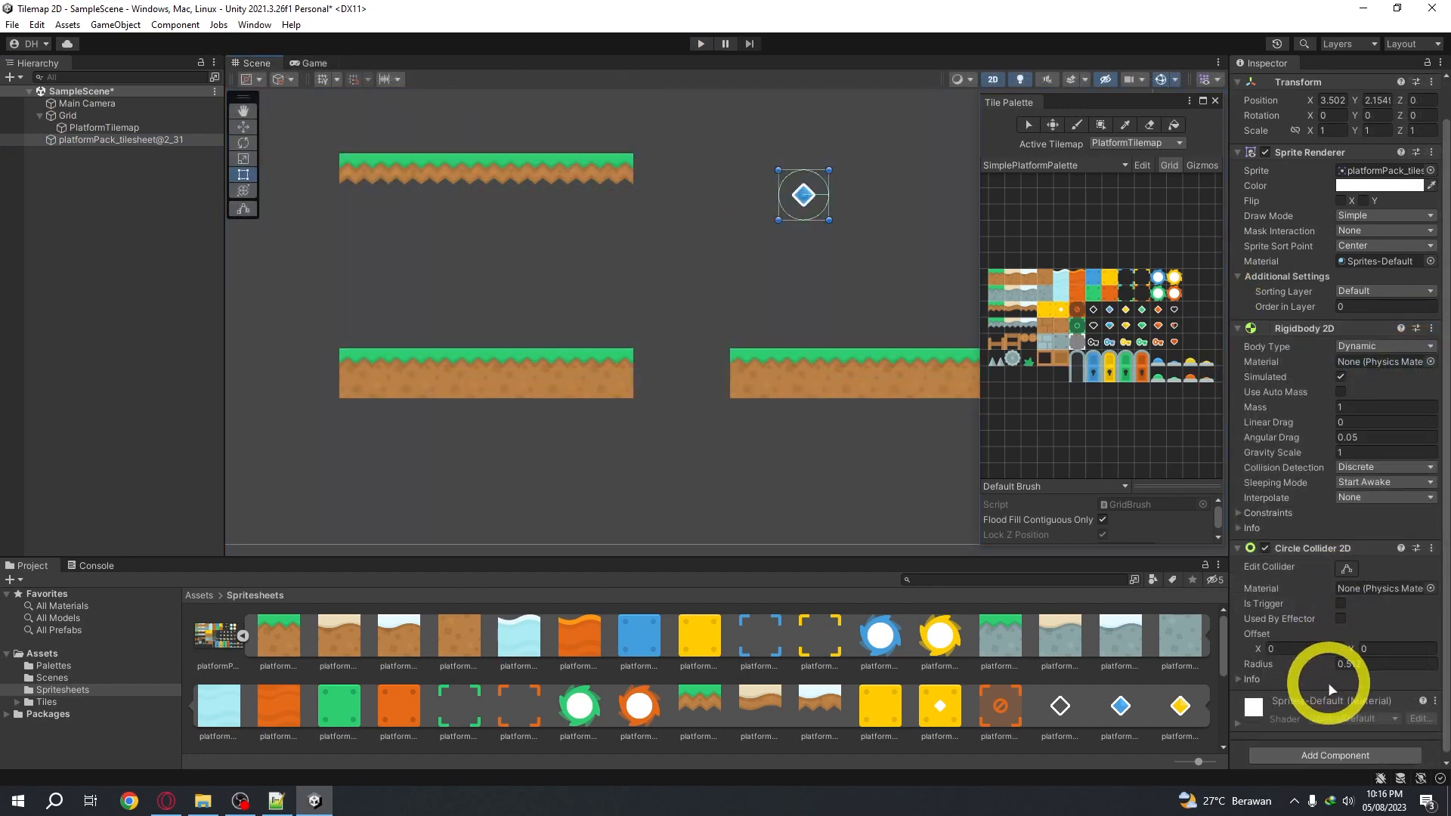
pyautogui.moveTo(1279, 662); pyautogui.dragTo(1271, 664)
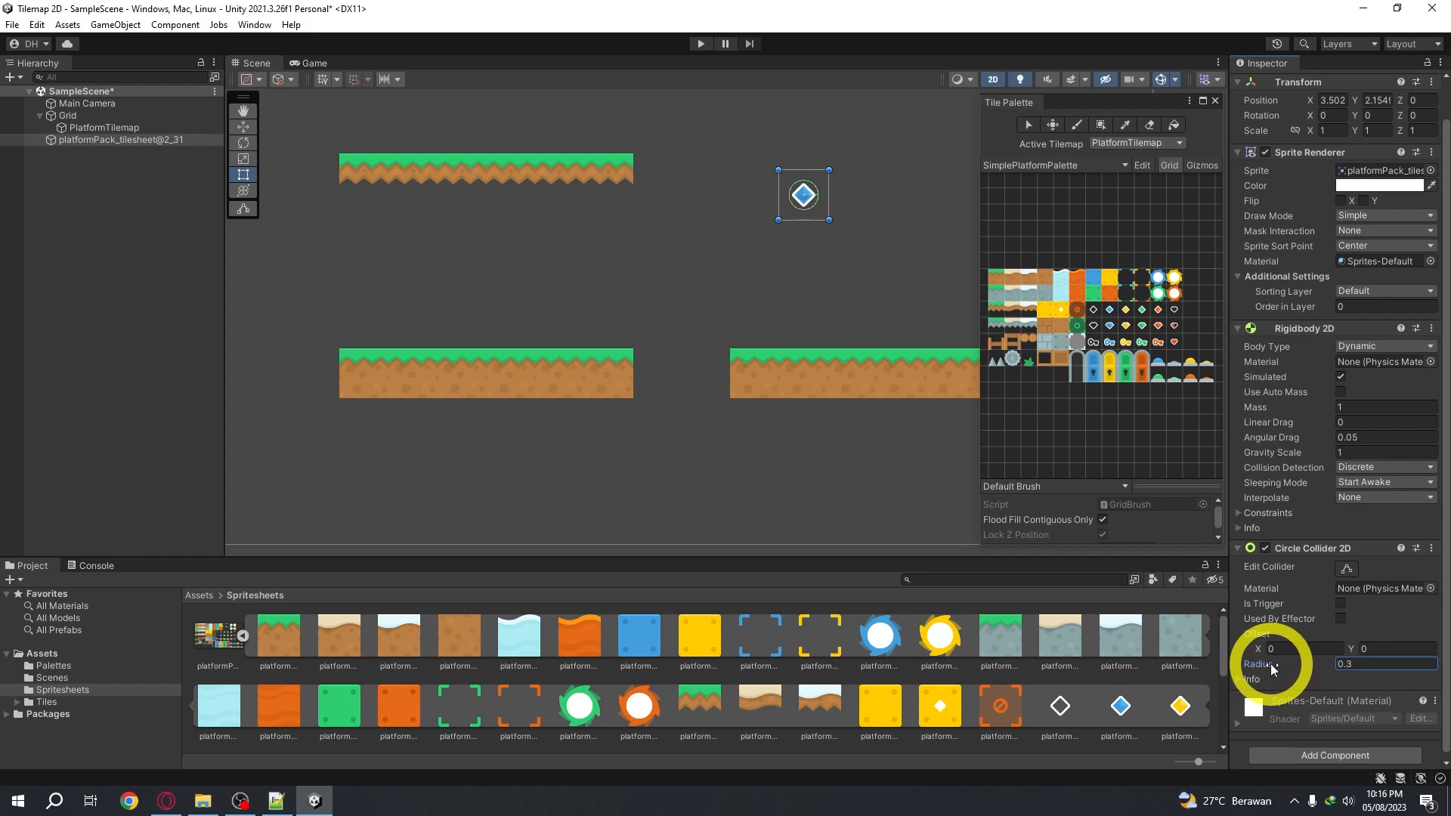
pyautogui.click(702, 44)
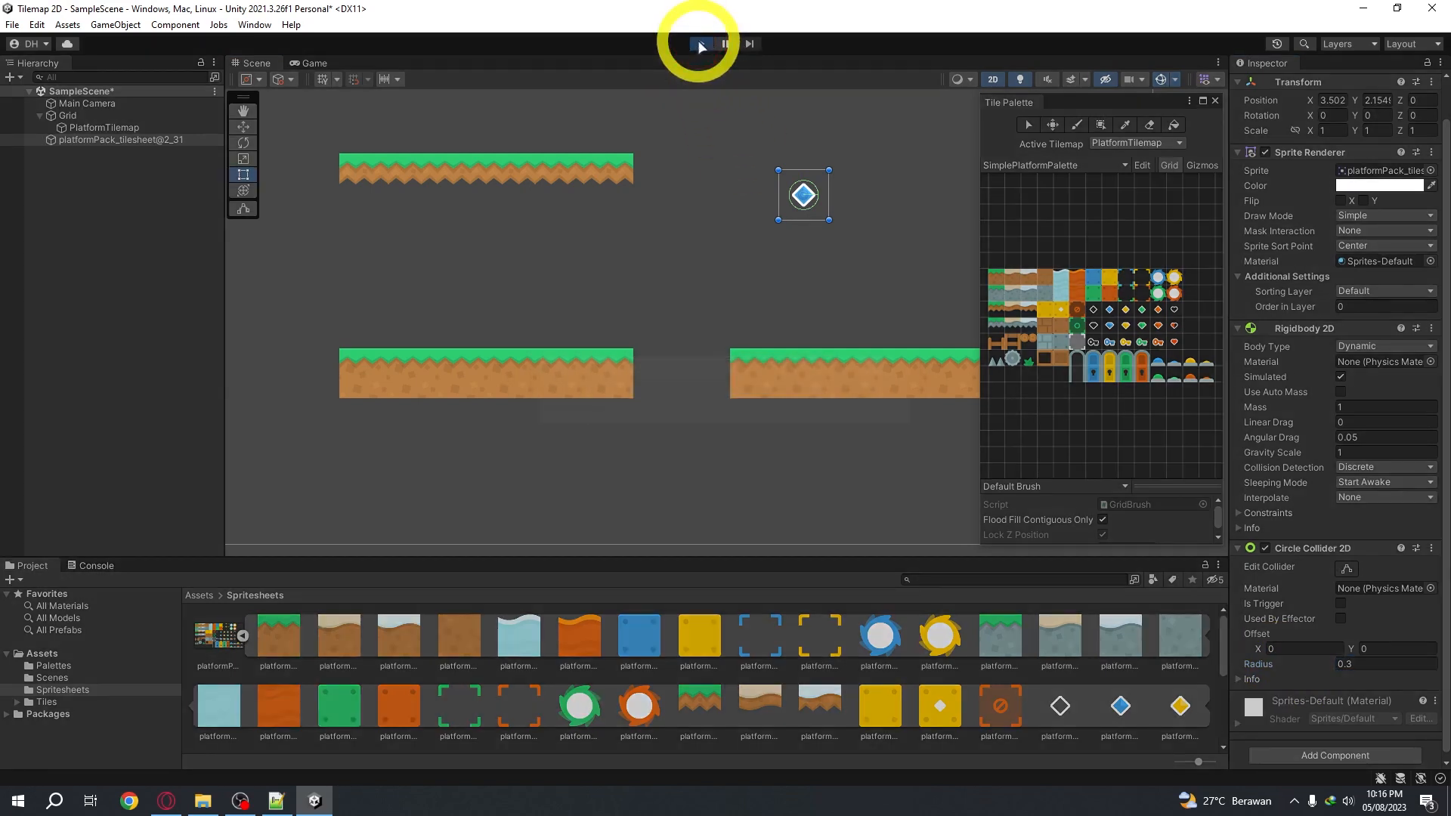
pyautogui.click(699, 43)
# Add a Composite Collider 2D to PlatformTilemap
pyautogui.click(104, 127)
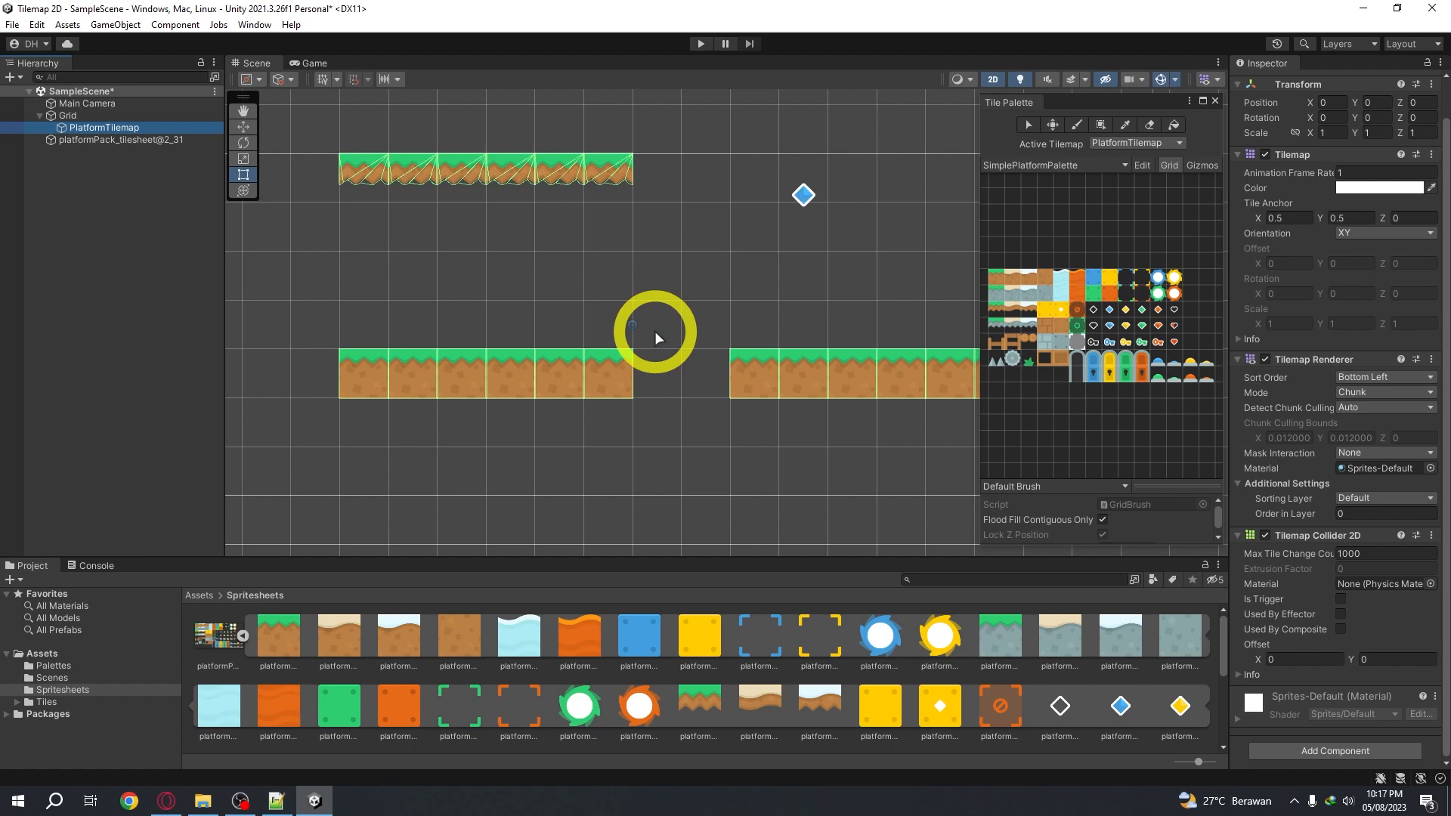
pyautogui.scroll(-5, 655, 331)
pyautogui.scroll(2, 661, 324)
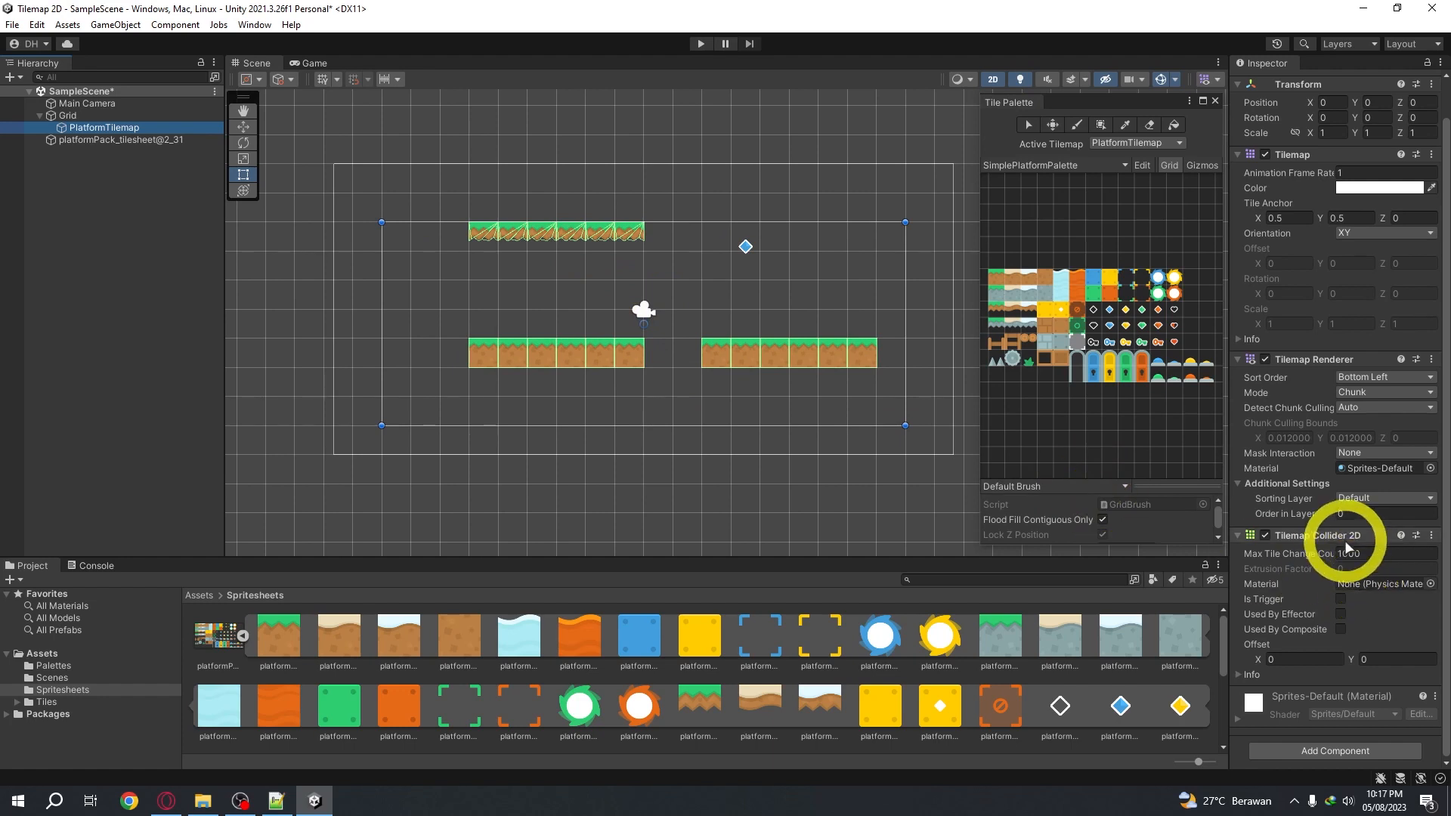
pyautogui.click(1324, 751)
pyautogui.write('comp')
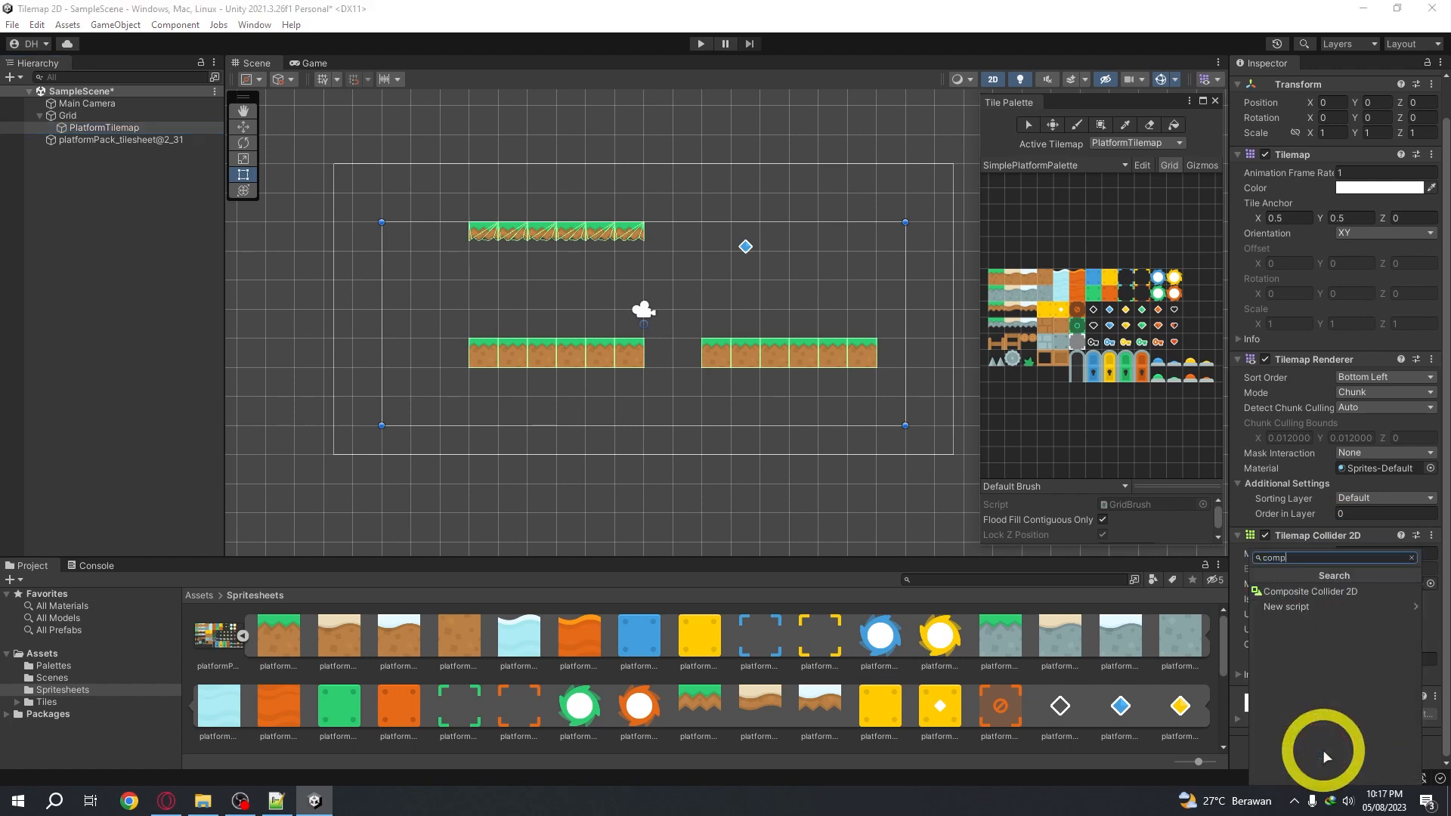
pyautogui.click(1344, 592)
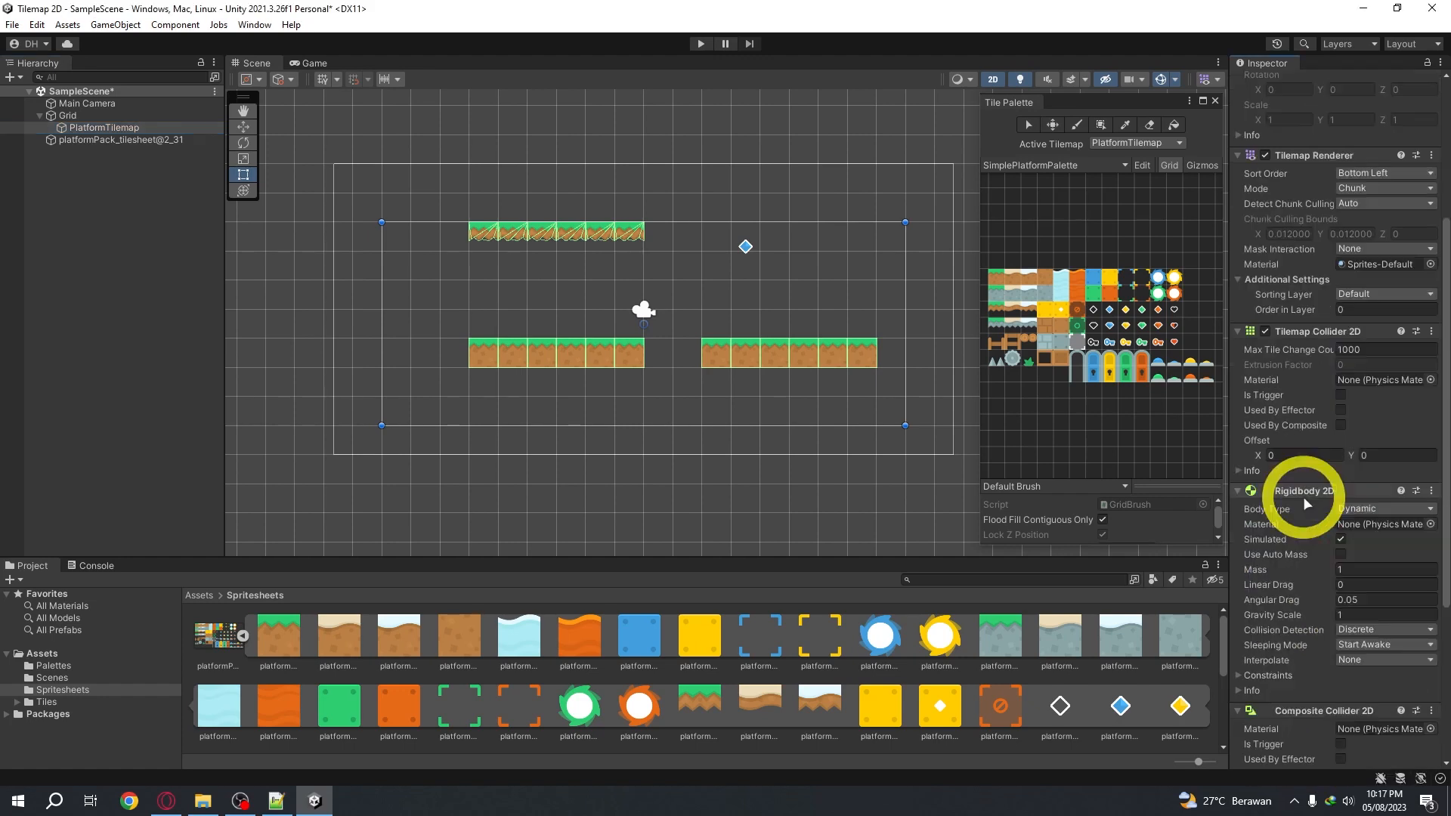
pyautogui.scroll(-5, 1357, 514)
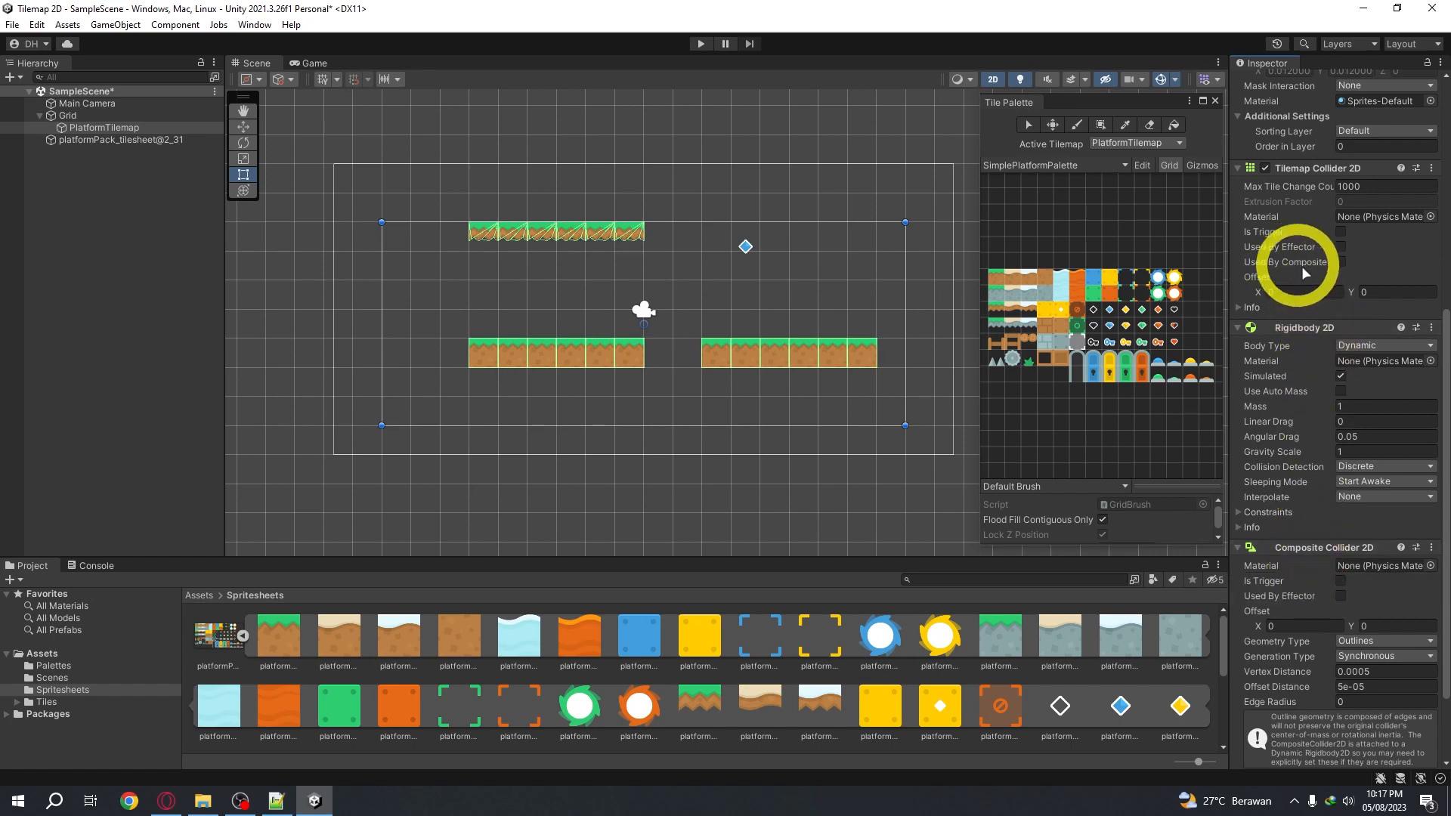
# Enable Used By Composite on PlatformTilemap's Tilemap Collider 2D, then play-test the level and stop the game
pyautogui.scroll(3, 842, 383)
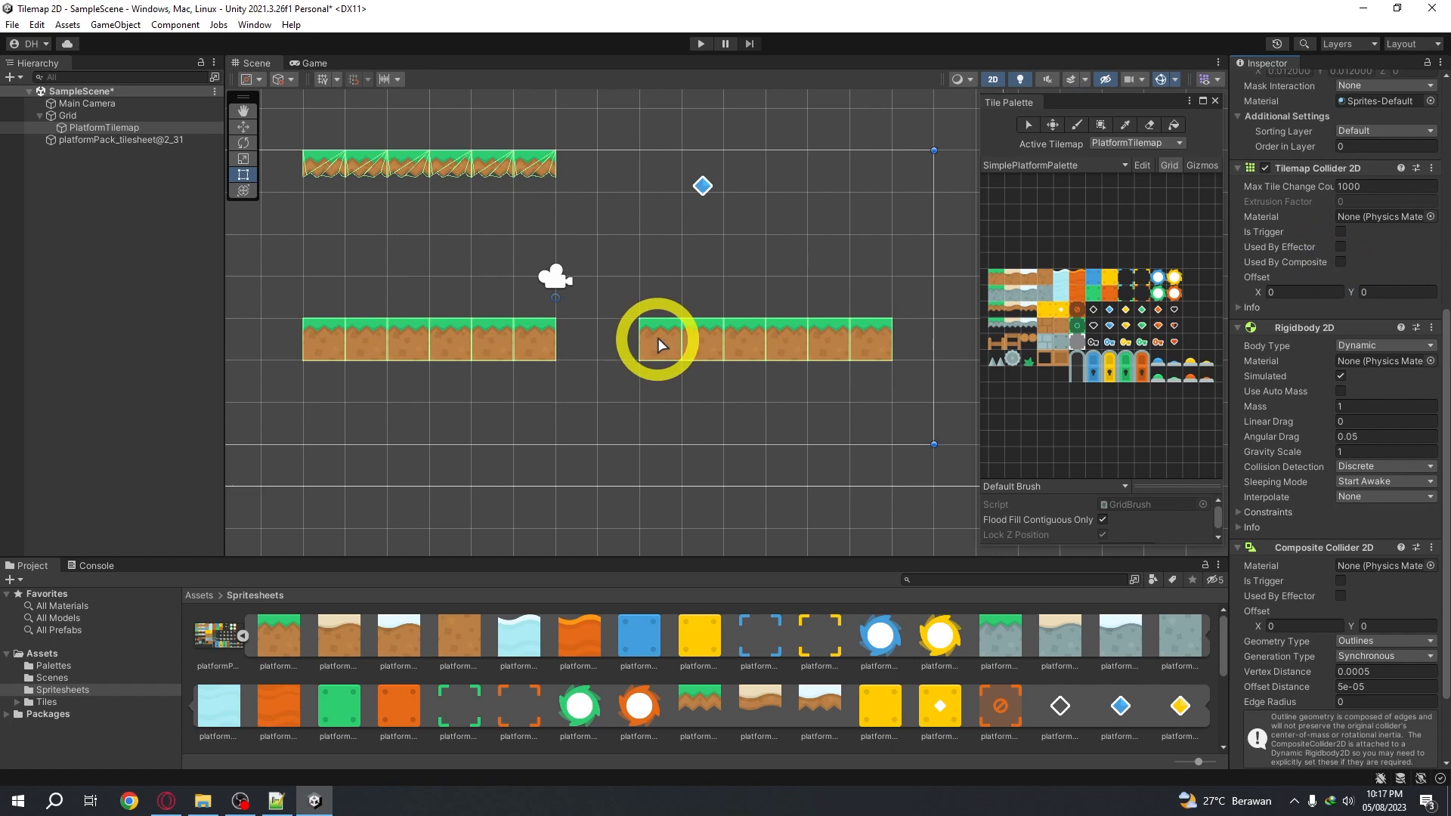
pyautogui.click(1342, 262)
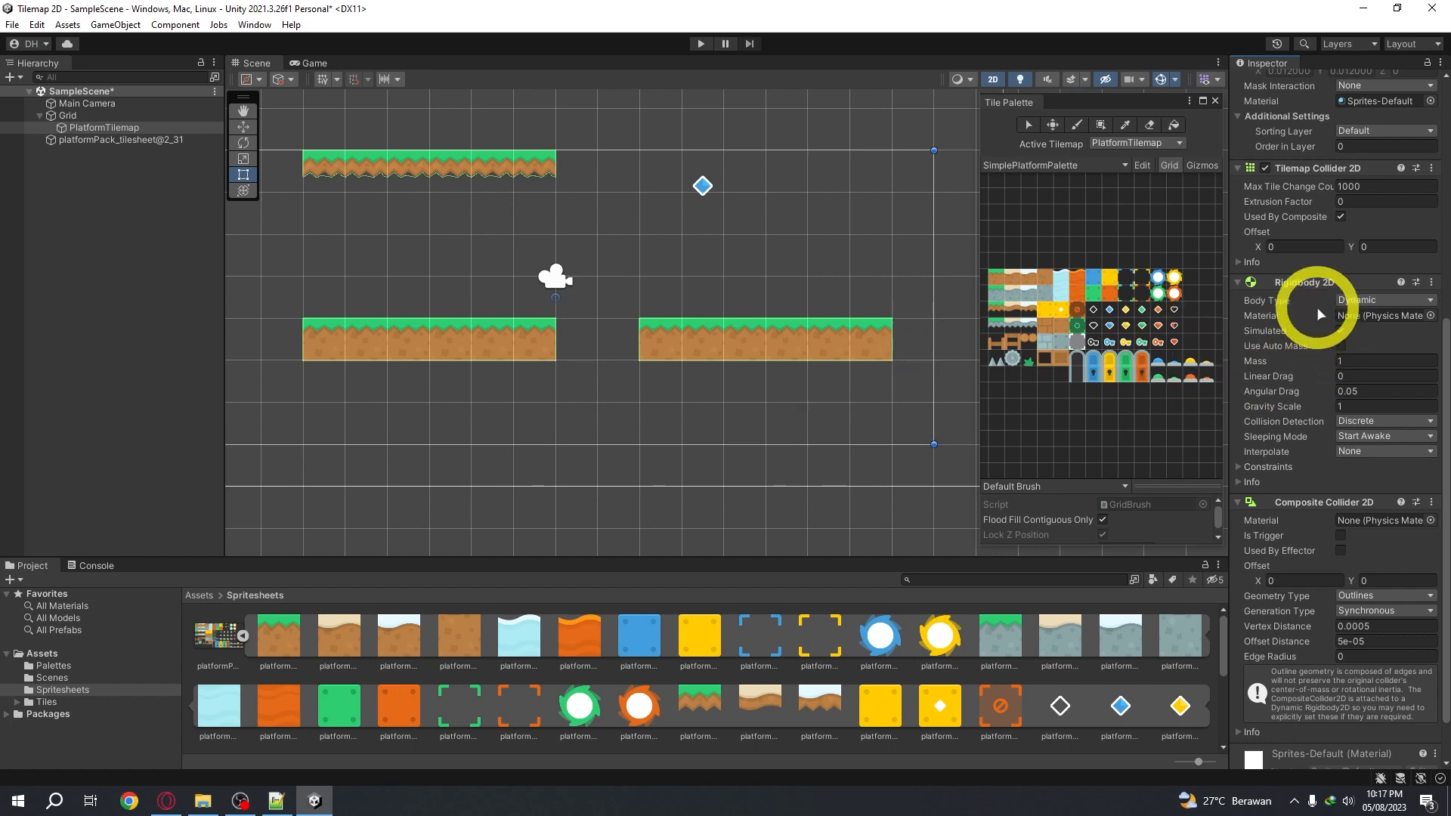
pyautogui.click(701, 43)
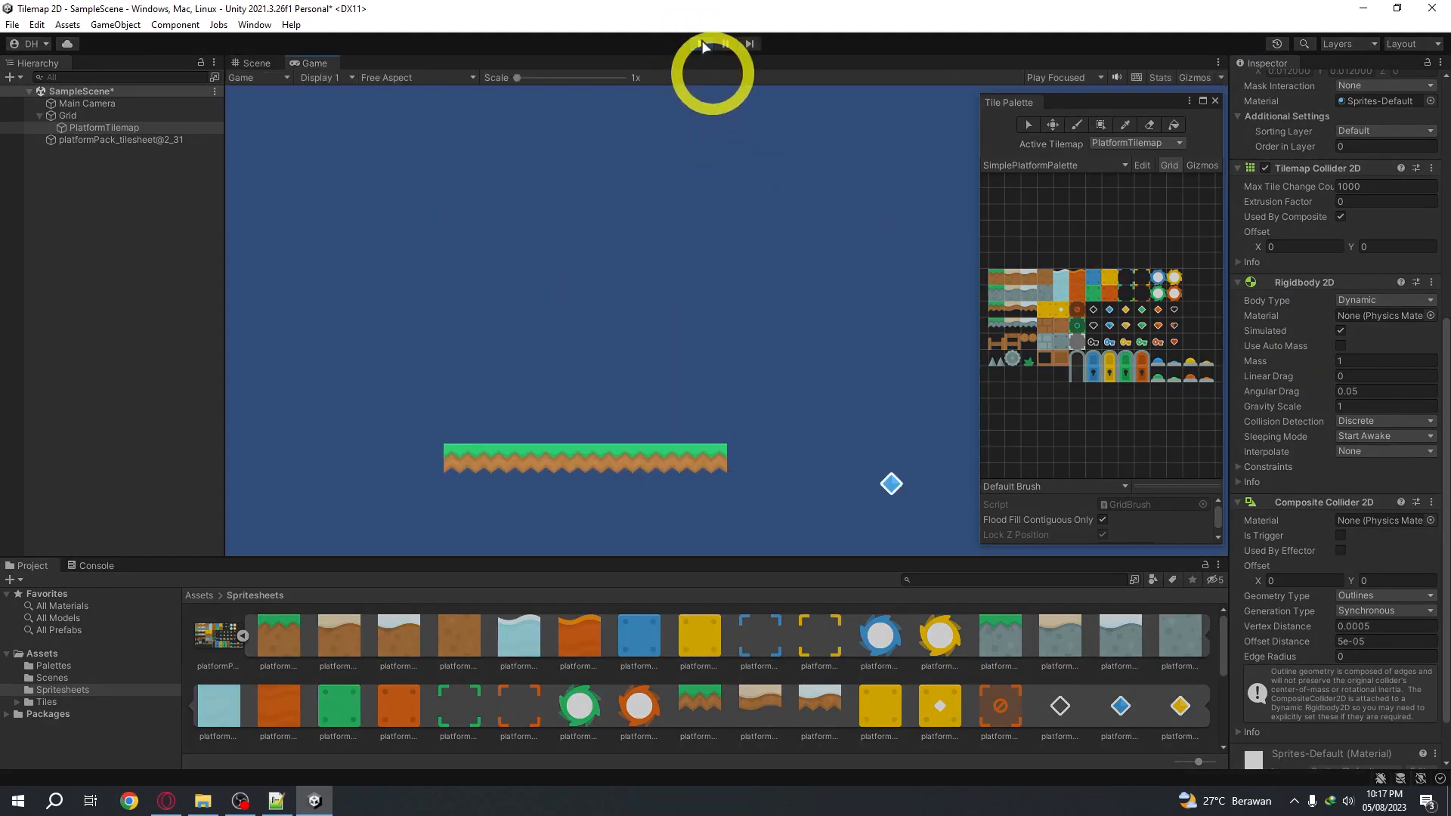
pyautogui.click(701, 43)
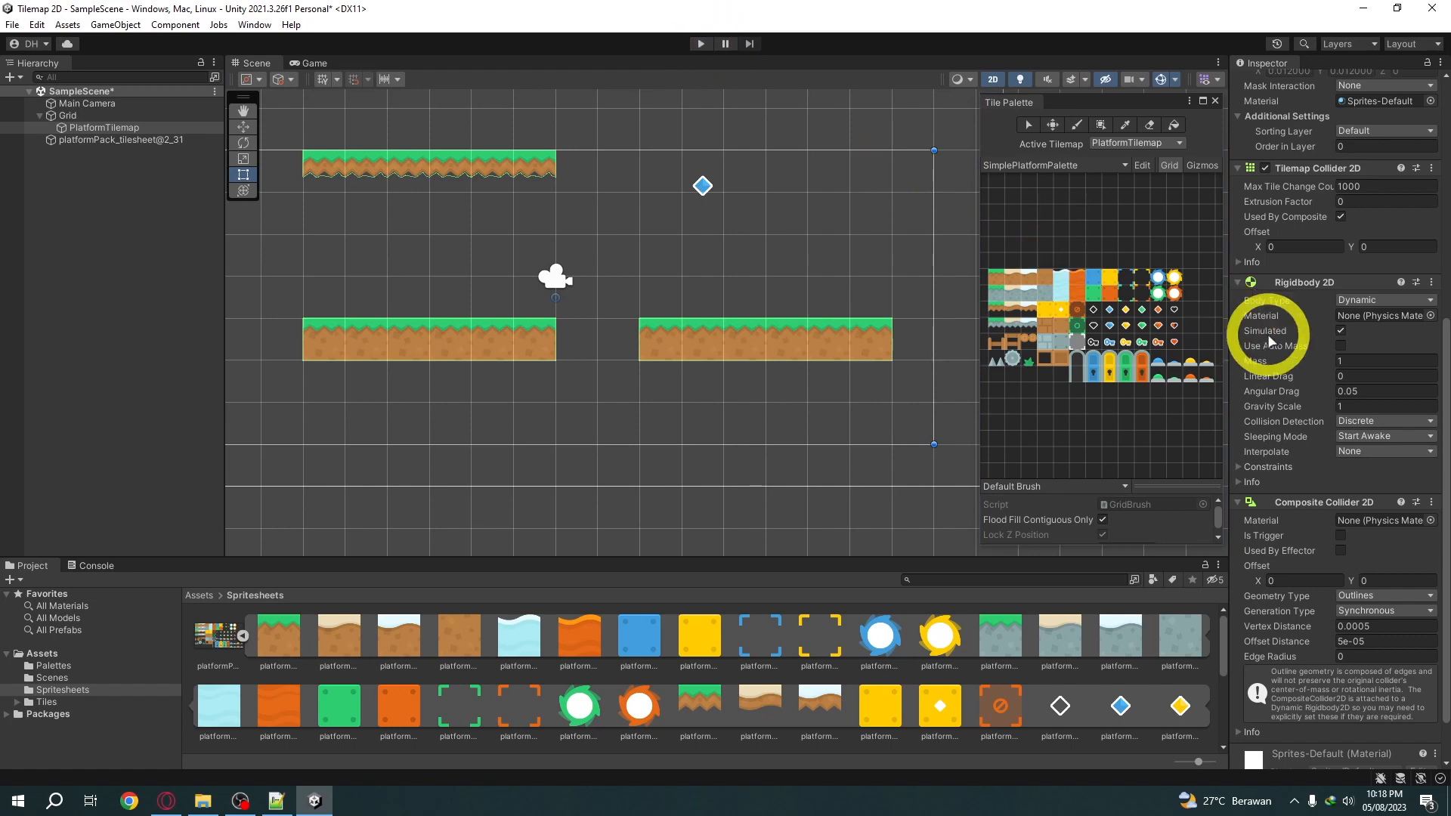
# Set the body type of PlatformTilemap's Rigidbody 2D to Static and play-test the level
pyautogui.click(1353, 300)
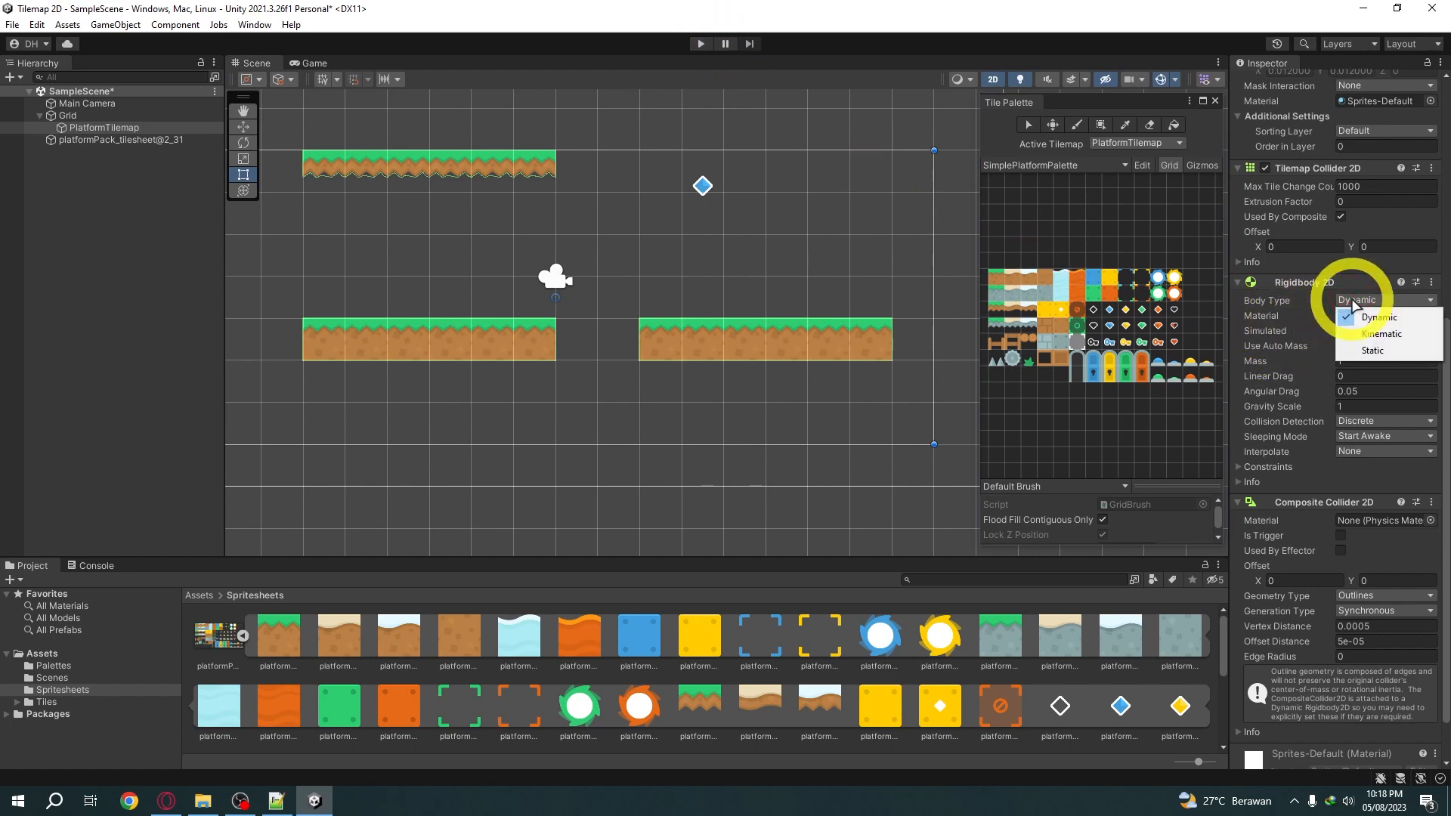
pyautogui.click(1367, 352)
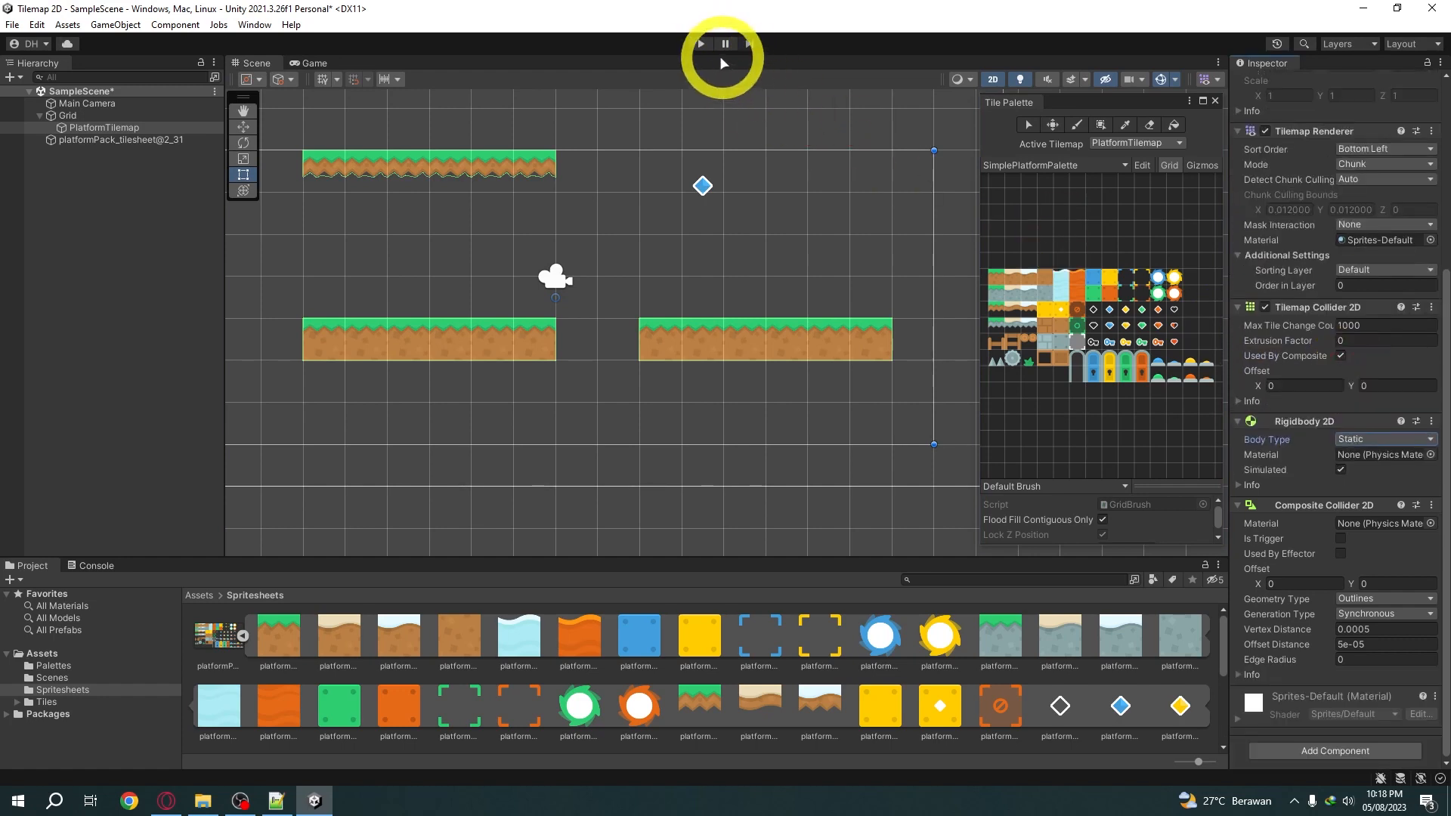
pyautogui.click(702, 45)
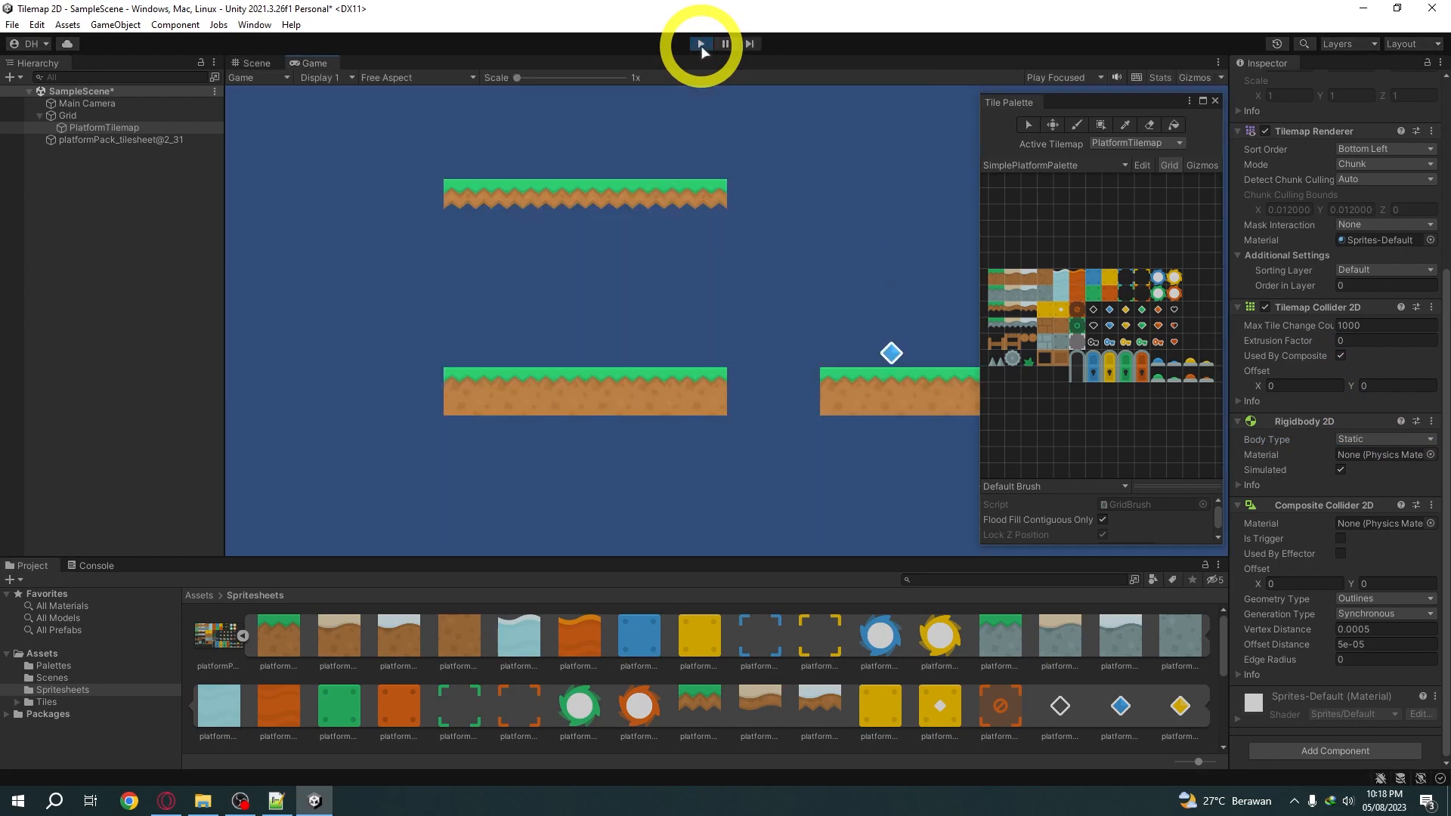
pyautogui.click(701, 46)
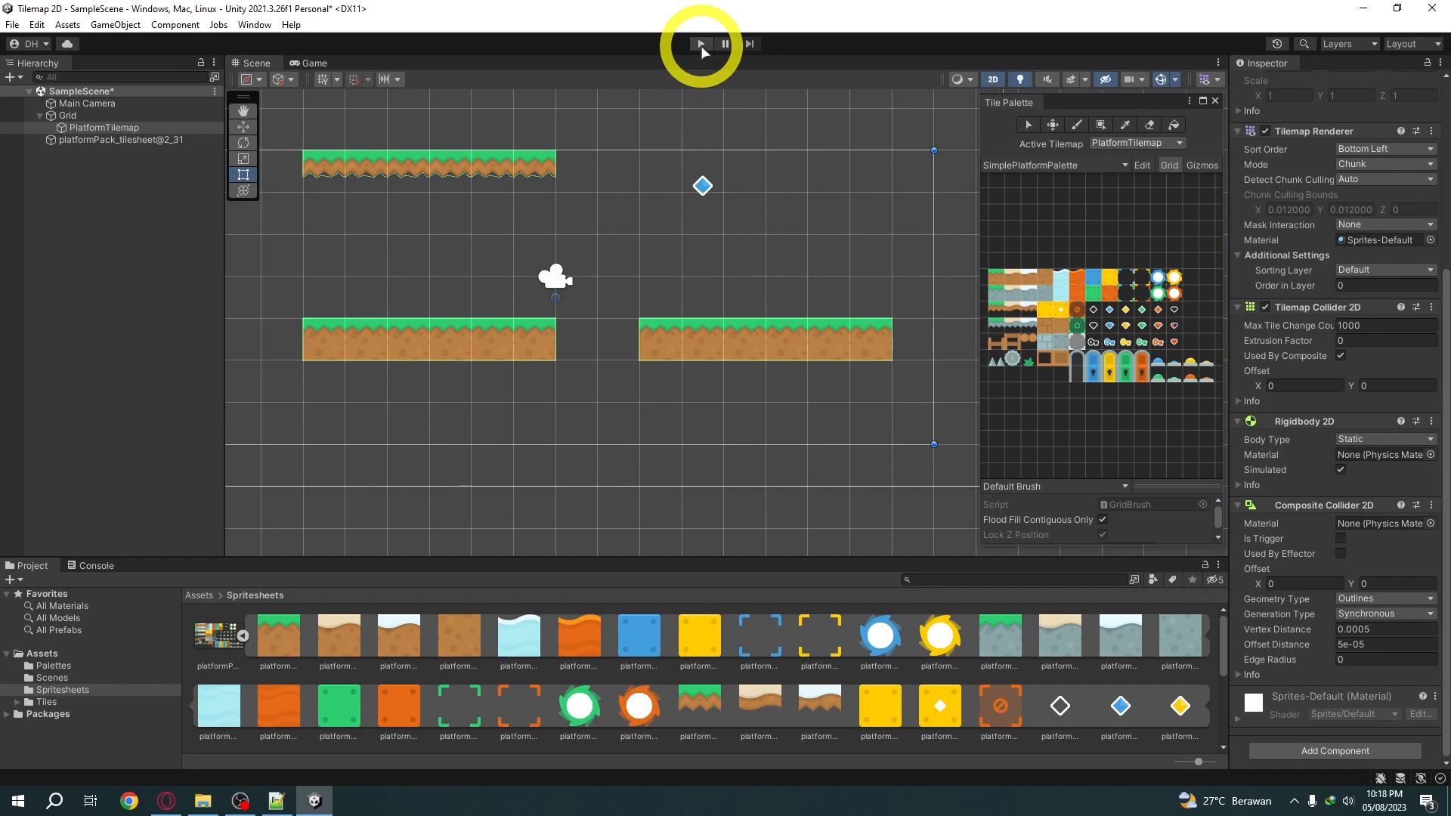
# Erase the two leftmost tiles of the right grass platform and play-test the diamond's fall
pyautogui.click(1149, 125)
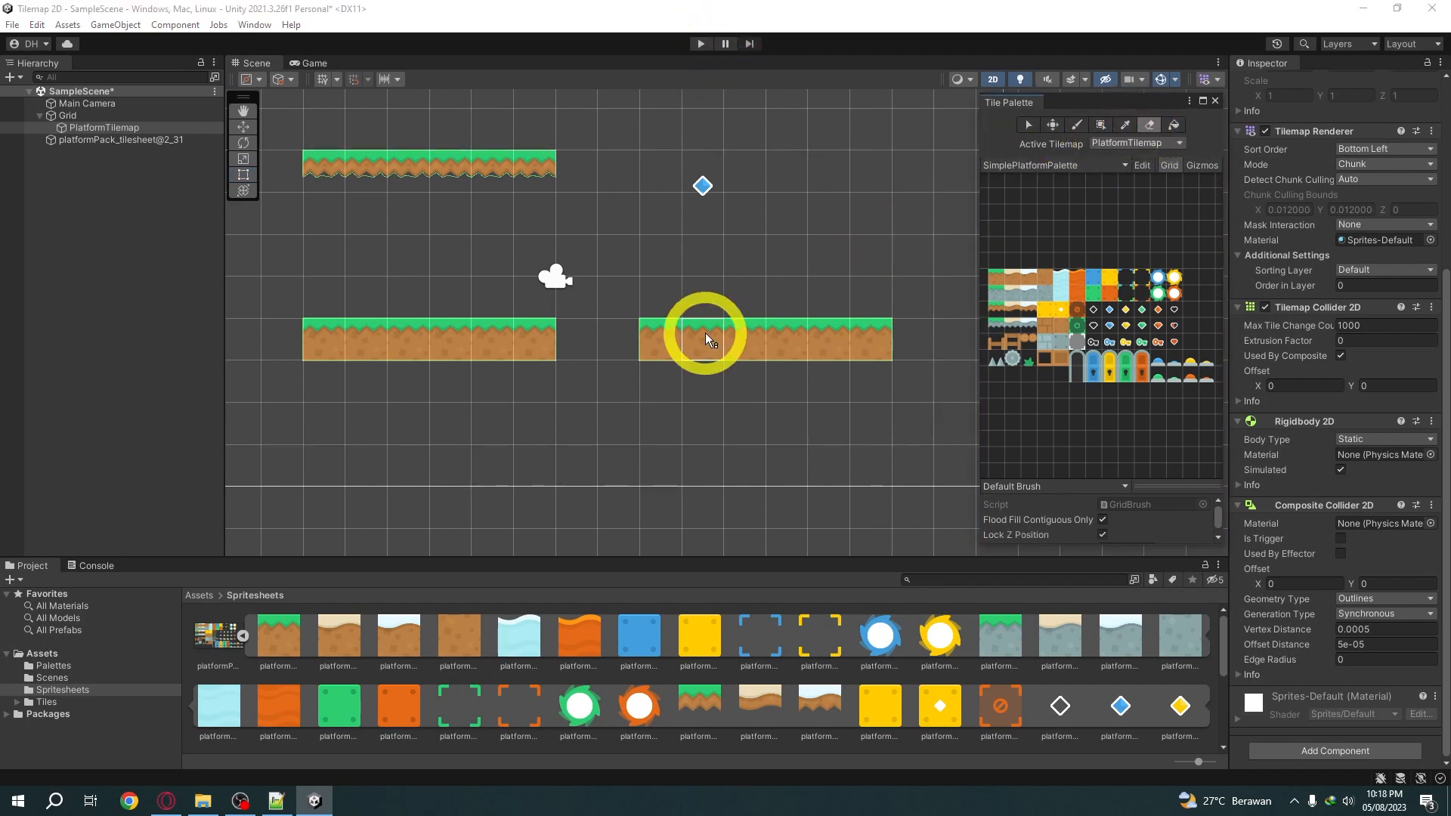
pyautogui.moveTo(705, 333); pyautogui.dragTo(659, 334)
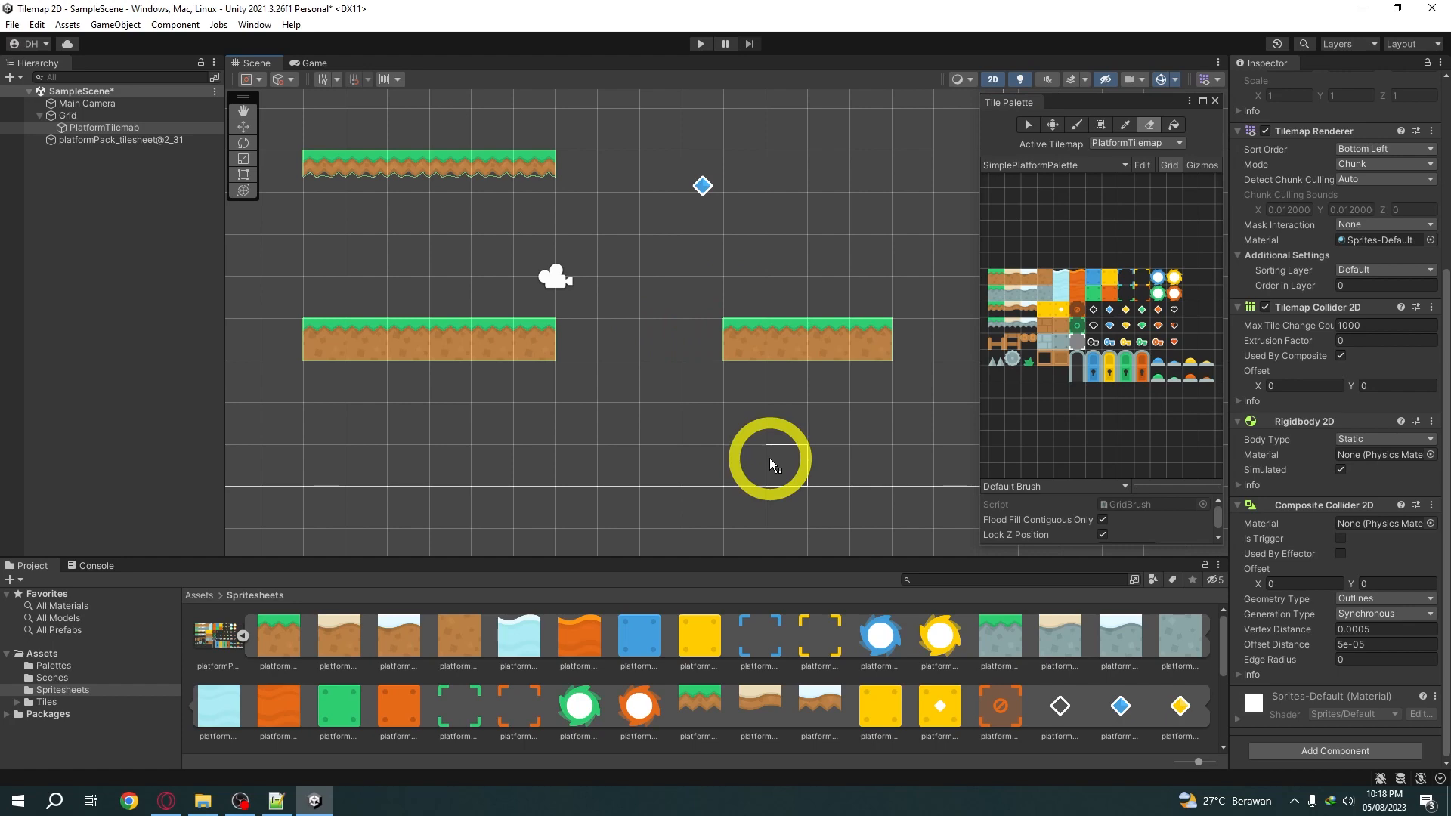
pyautogui.click(700, 44)
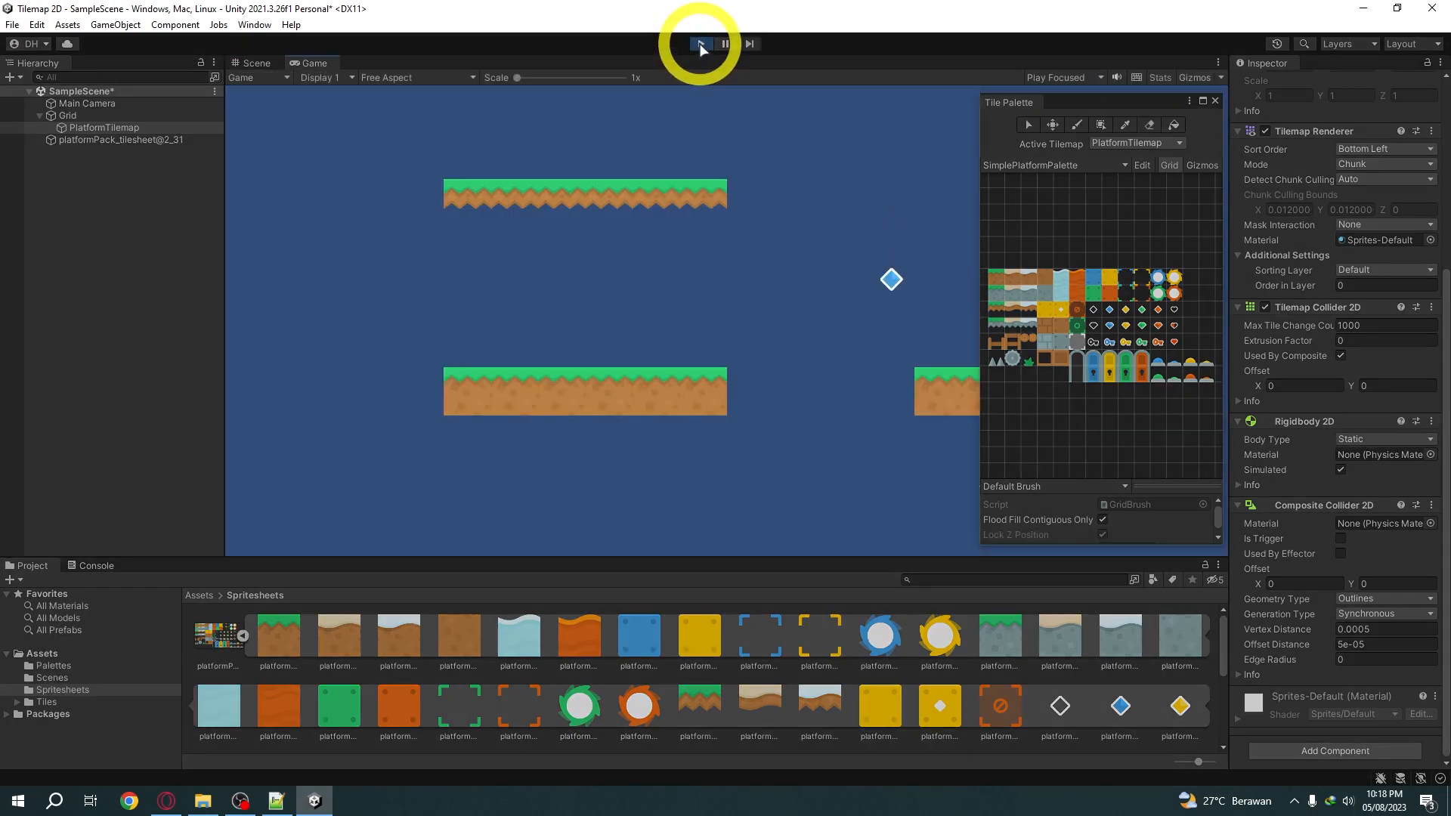
pyautogui.click(700, 43)
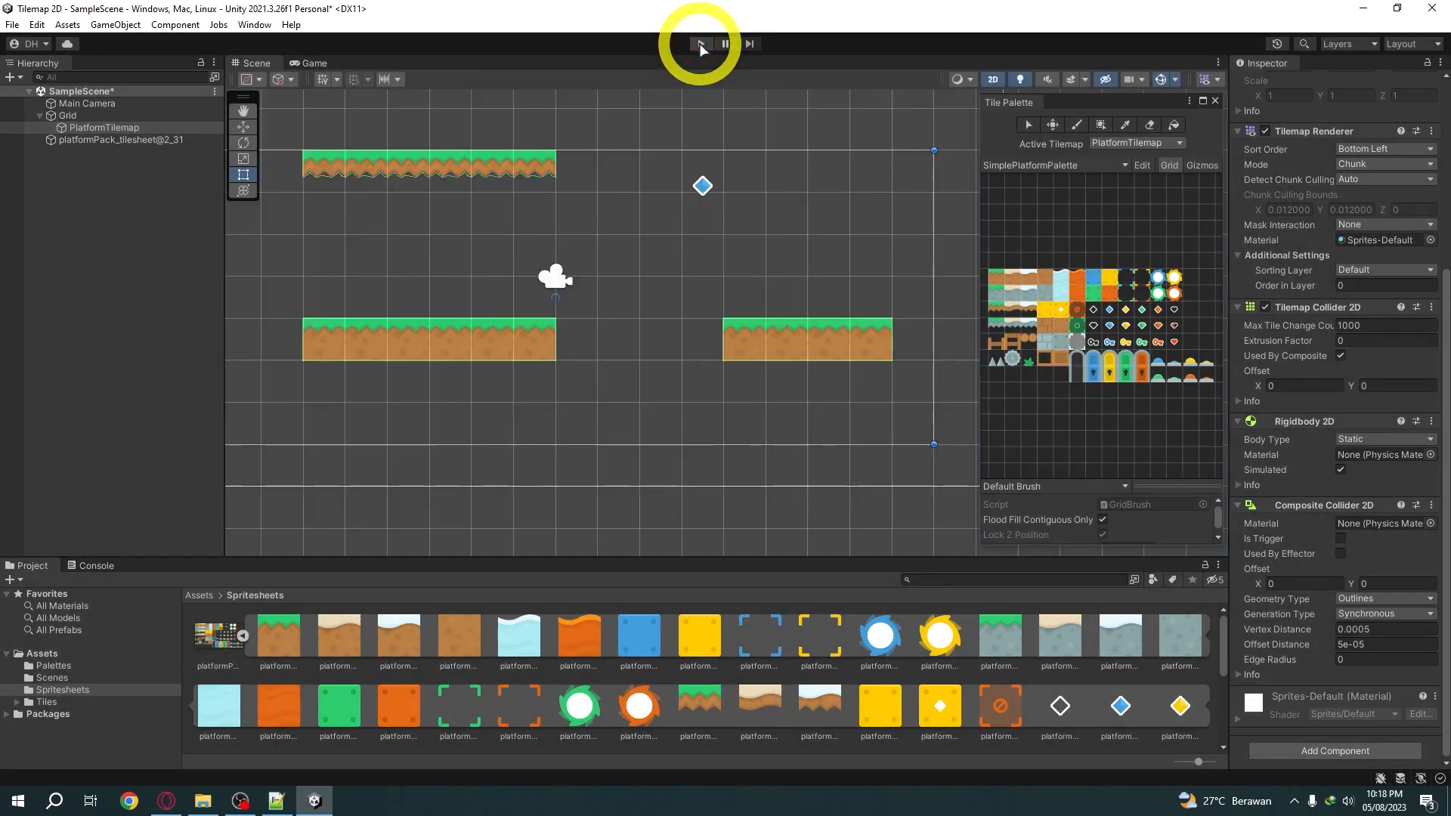
# Set the sprite mode of tiles_spritesheet to Multiple, apply it, and open the texture in the Sprite Editor
pyautogui.click(243, 637)
pyautogui.click(281, 641)
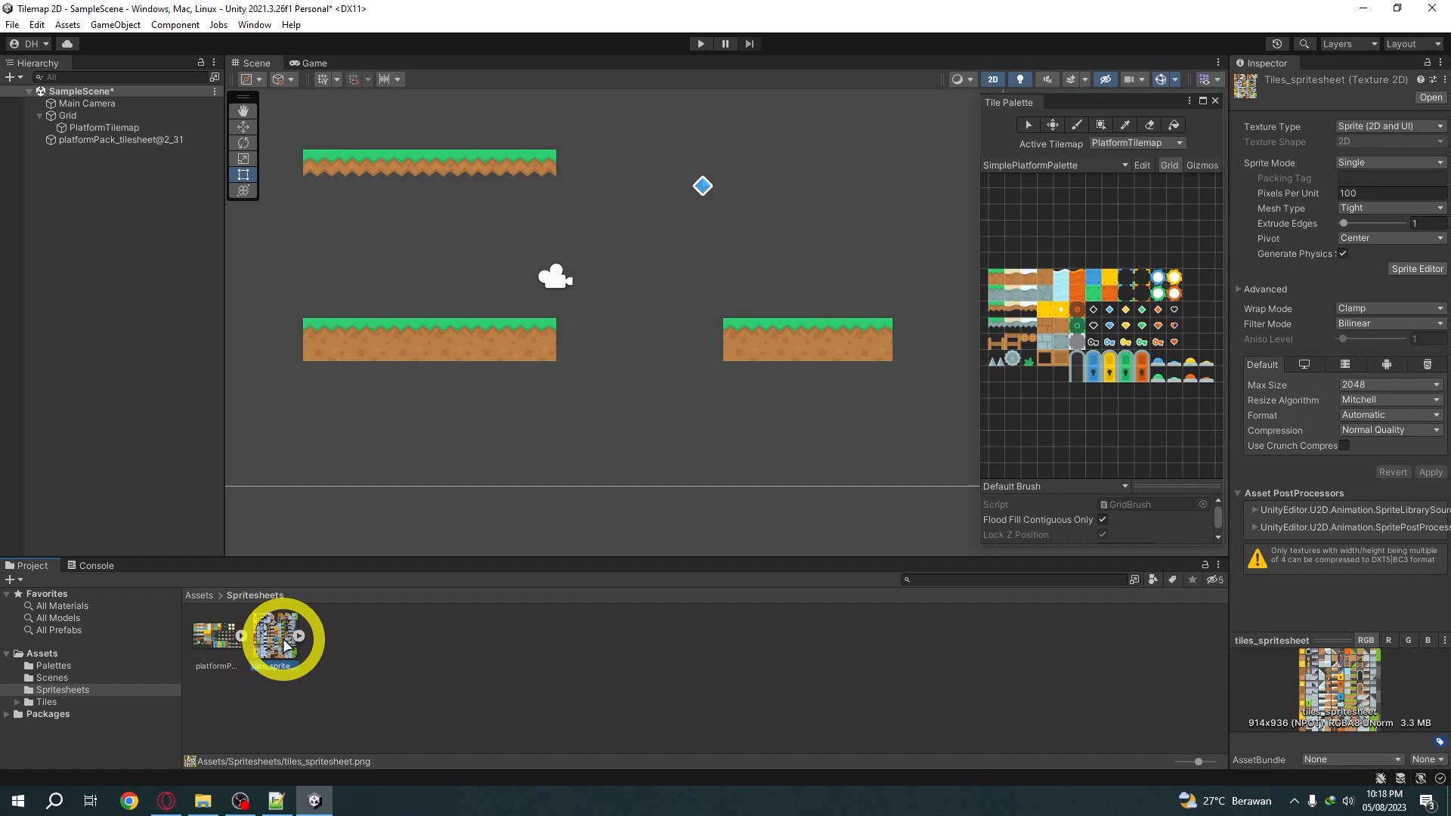
pyautogui.click(1364, 164)
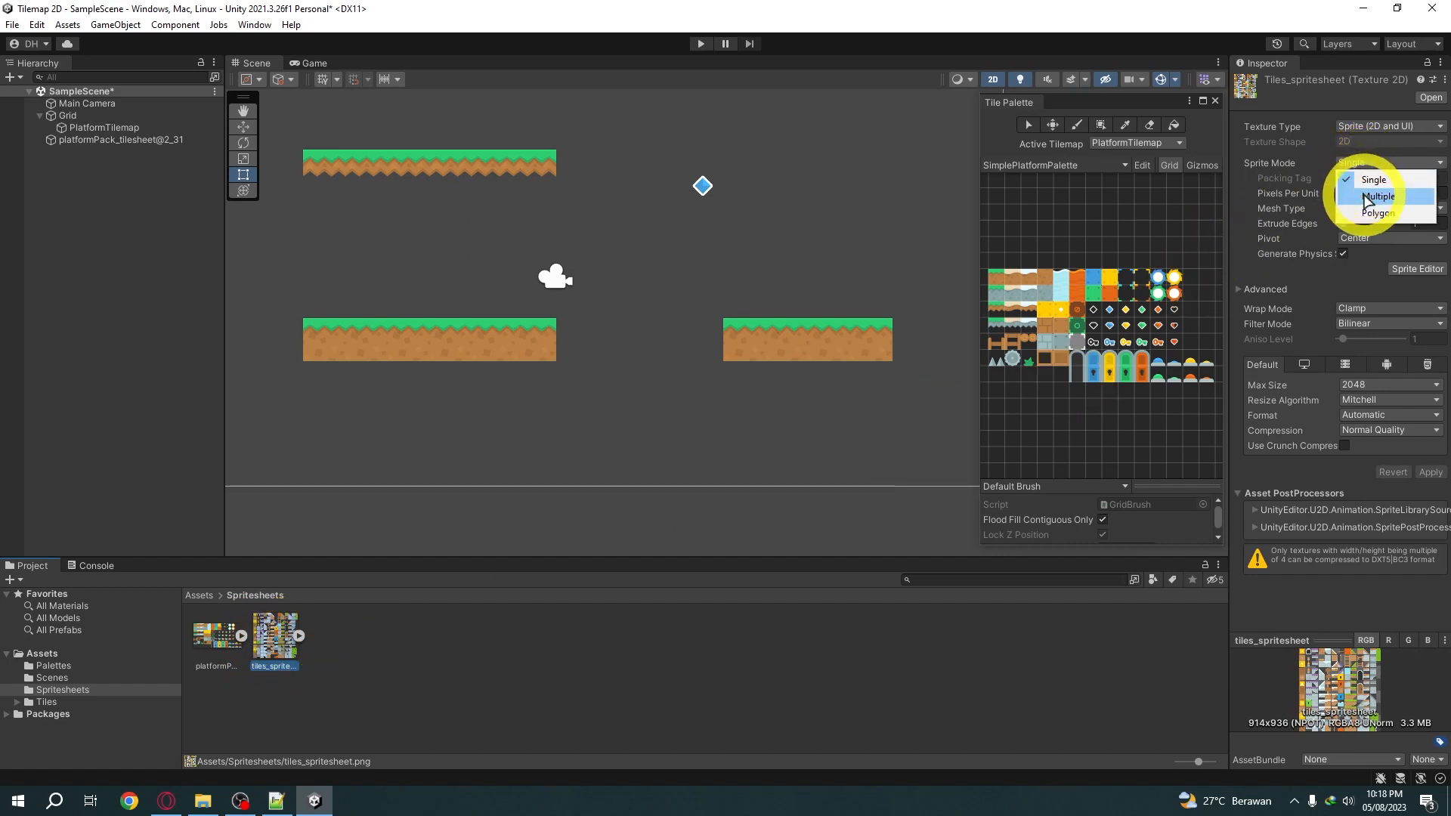
pyautogui.click(1370, 201)
pyautogui.click(1430, 457)
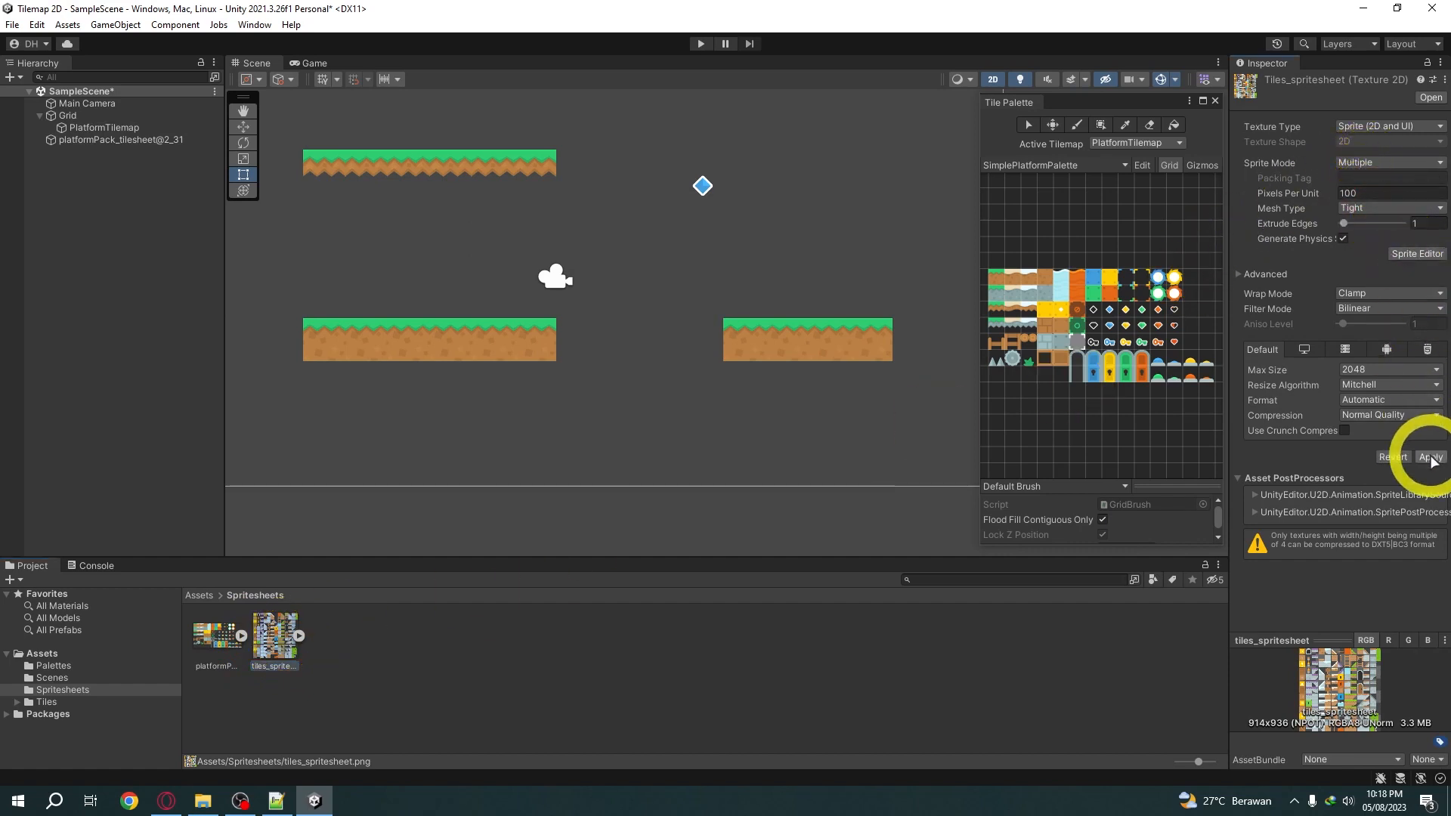
pyautogui.click(1402, 254)
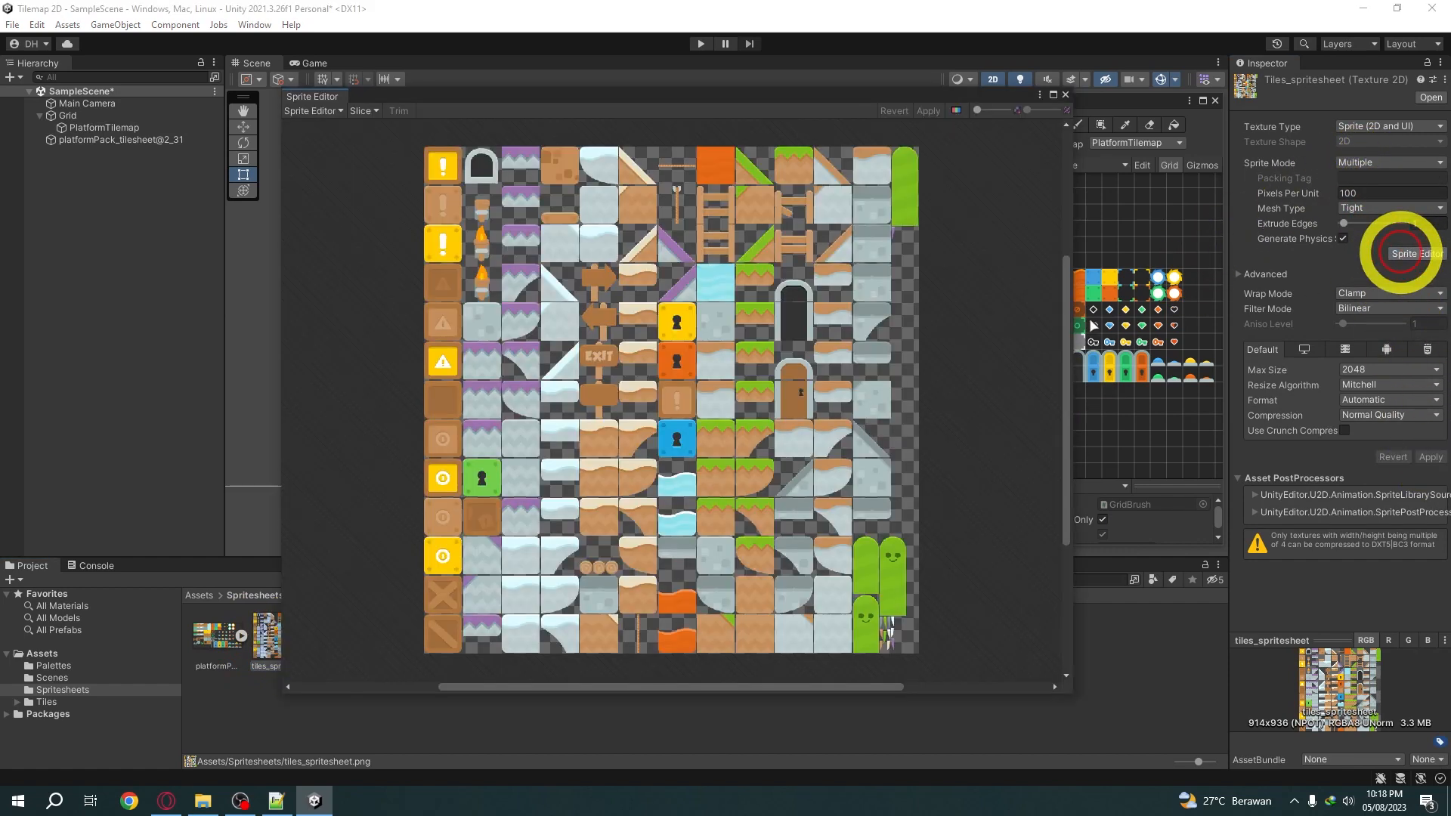
# Try to slice the spritesheet with Grid By Cell Count using 13 columns and 13 rows
pyautogui.click(365, 111)
pyautogui.click(499, 124)
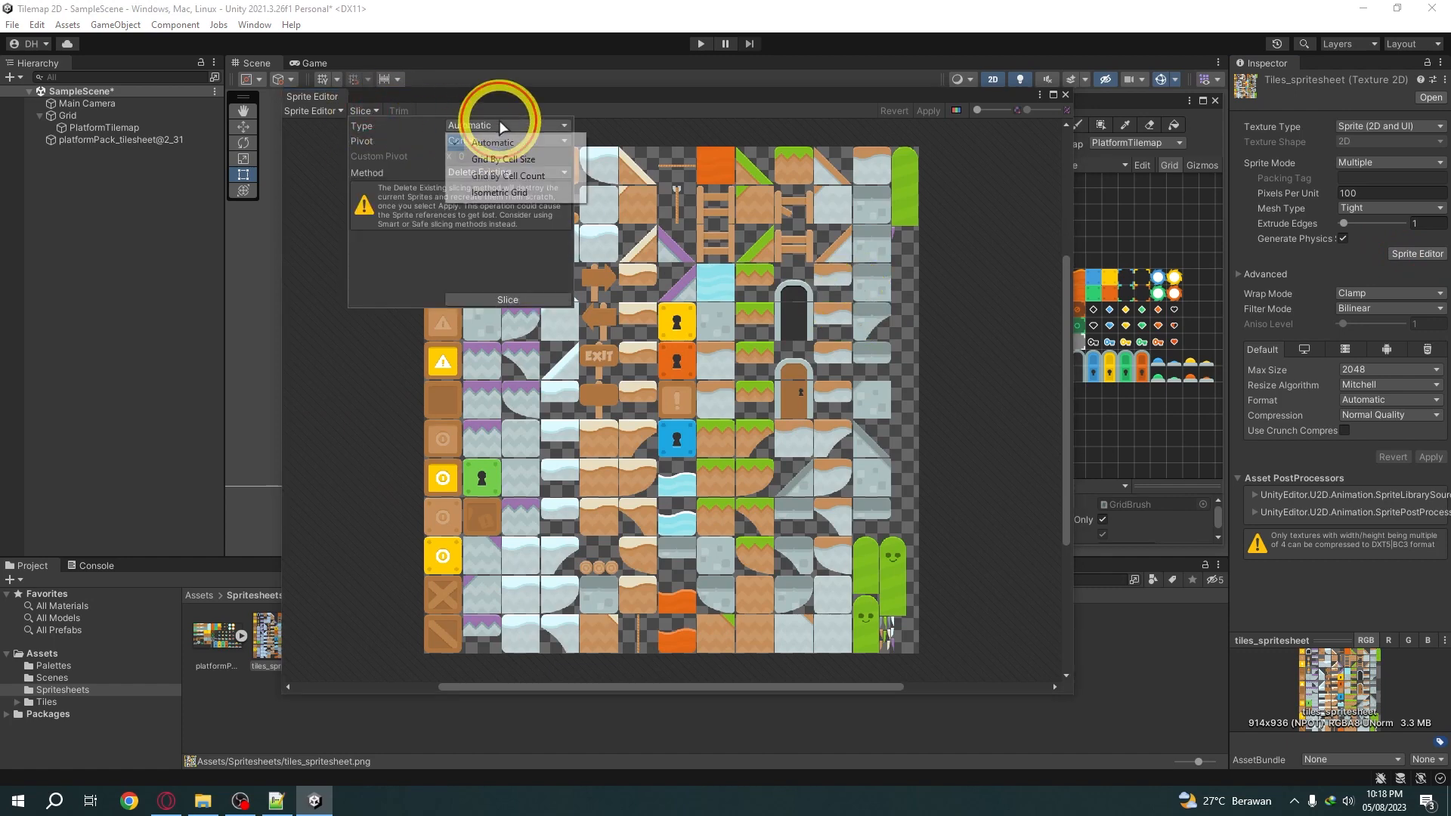
pyautogui.click(503, 177)
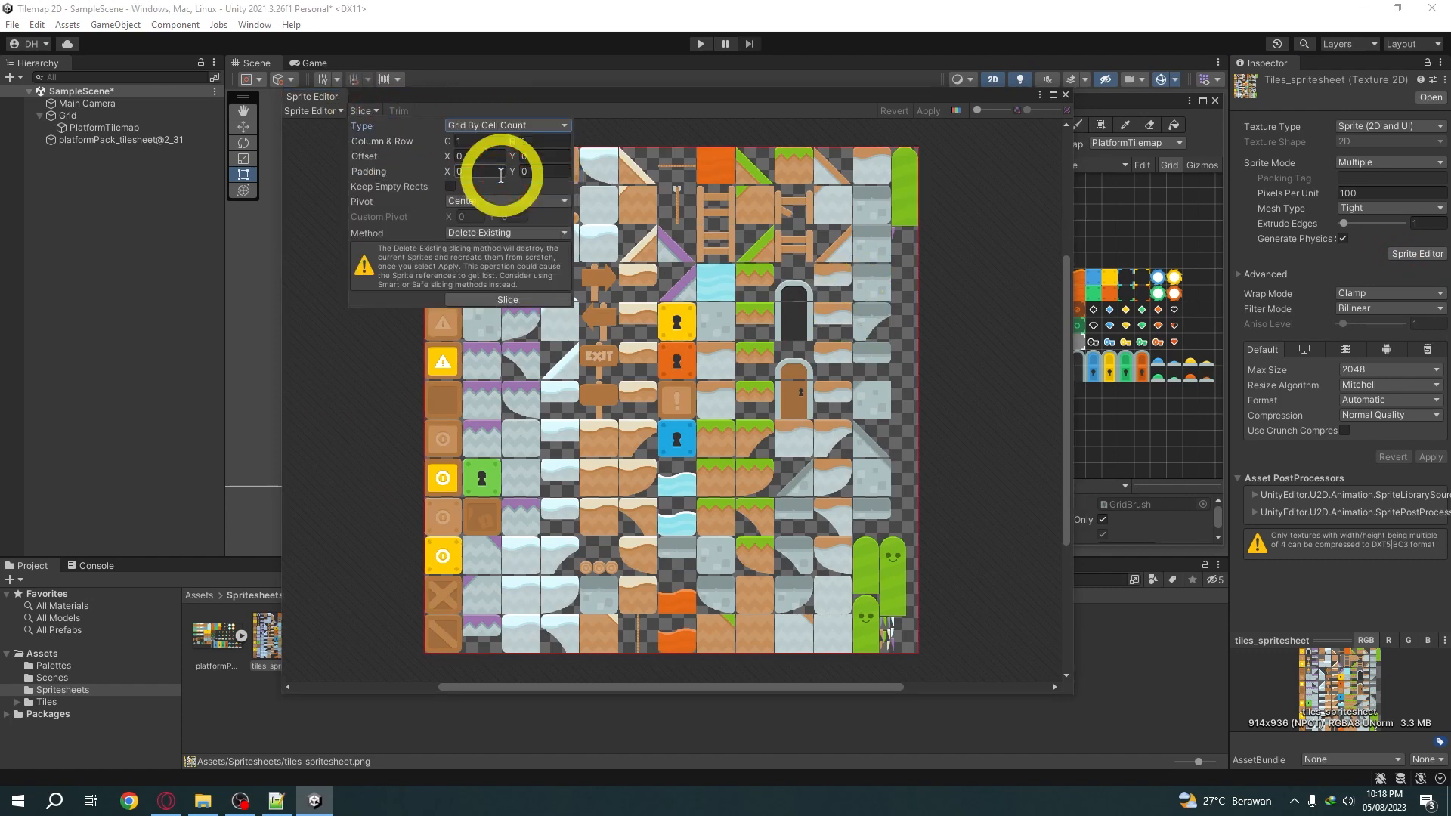
pyautogui.click(474, 140)
pyautogui.write('13')
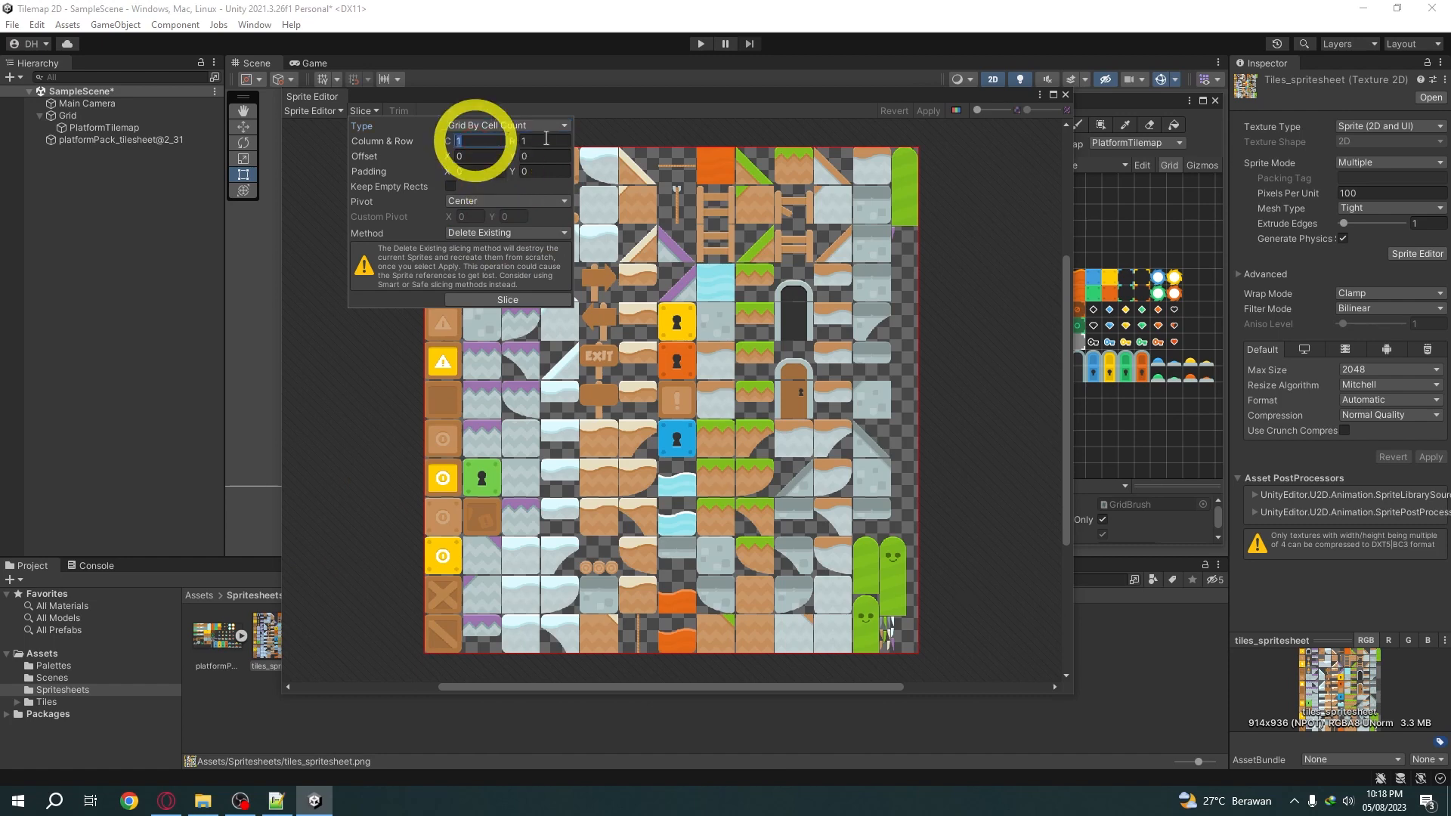
pyautogui.click(546, 139)
pyautogui.write('13')
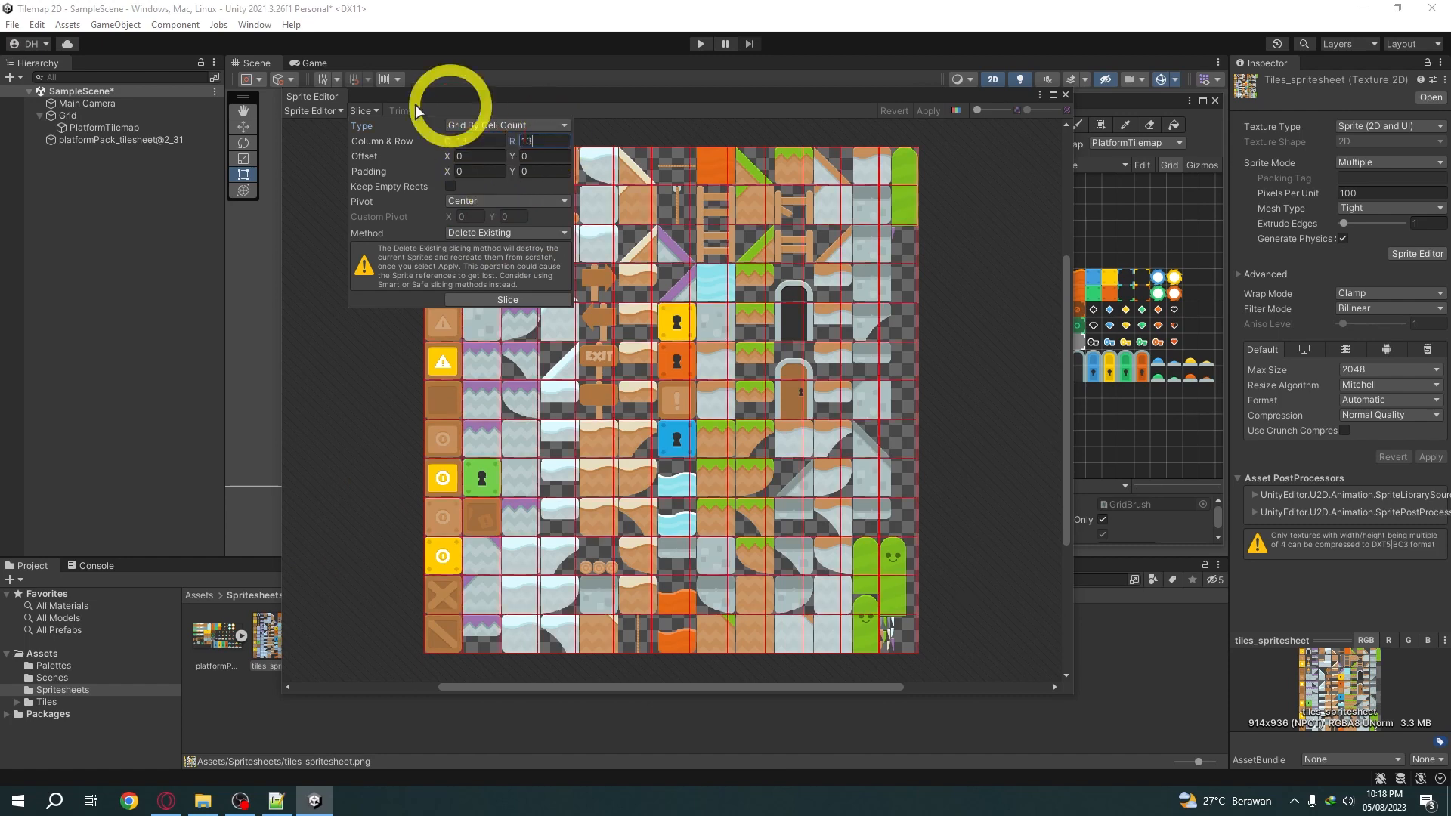
pyautogui.click(508, 300)
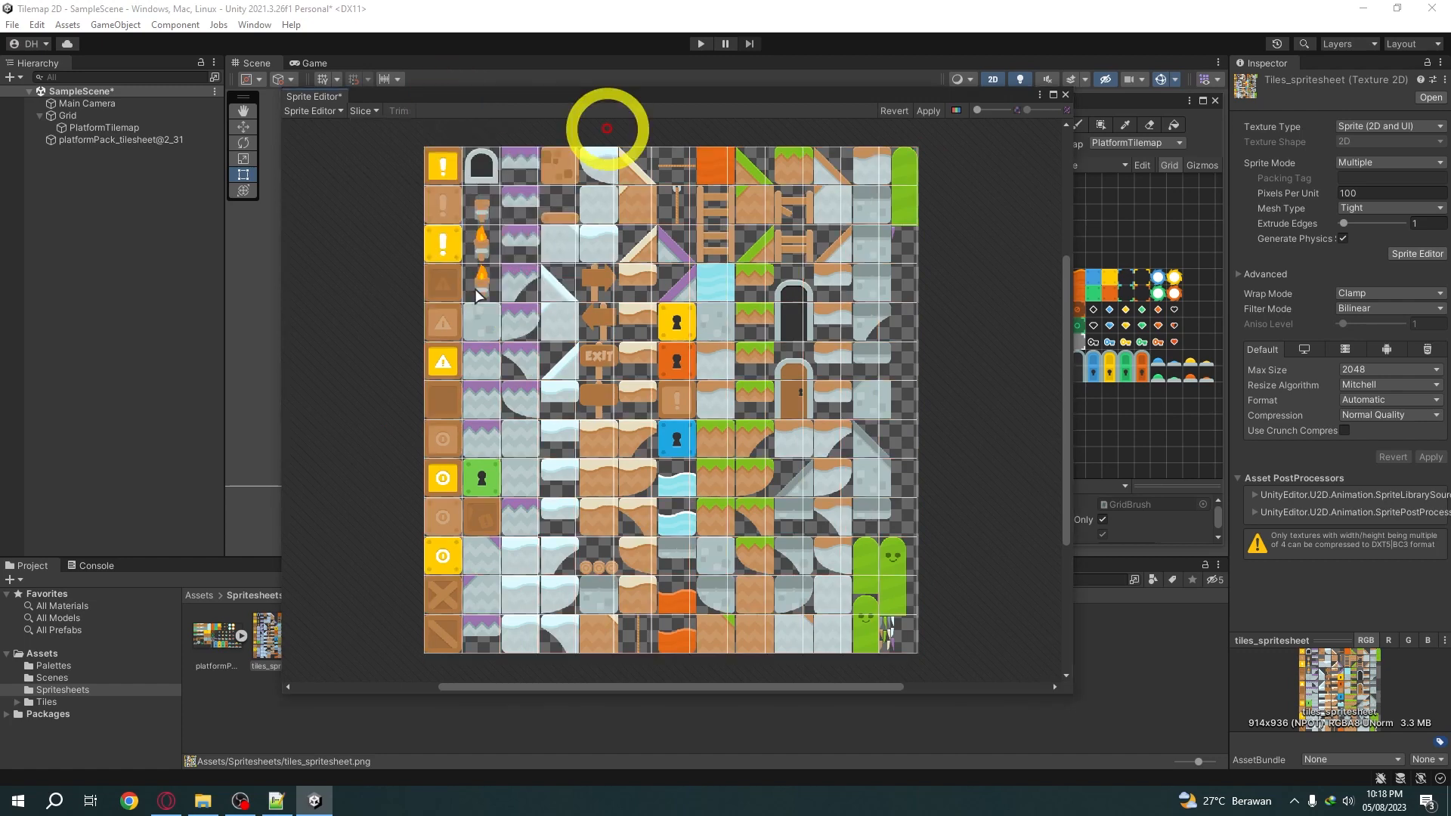
# Examine how the grid slice boundaries line up with the tiles and review the available slicing types
pyautogui.scroll(5, 474, 288)
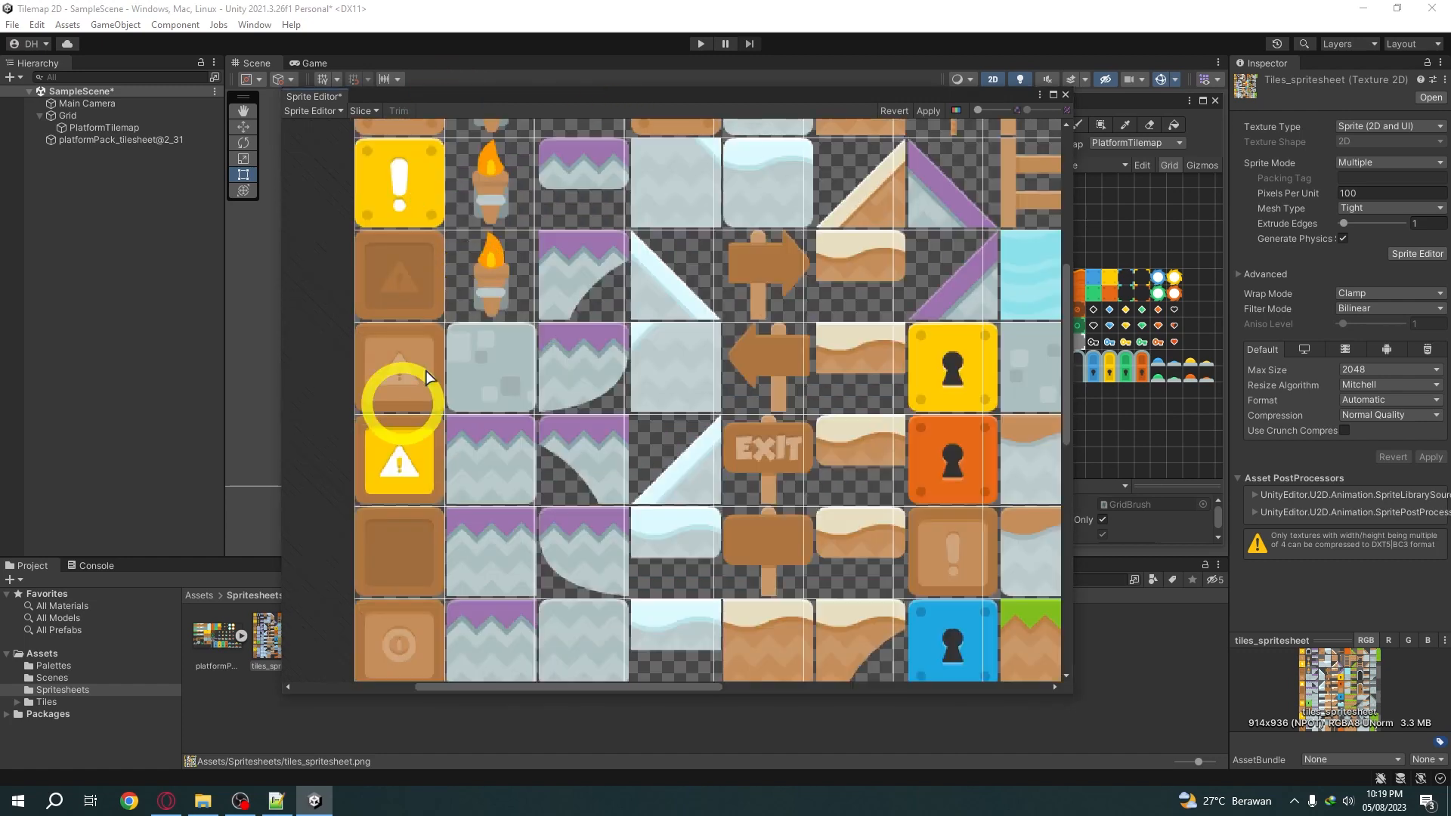
pyautogui.scroll(-5, 414, 310)
pyautogui.click(553, 256)
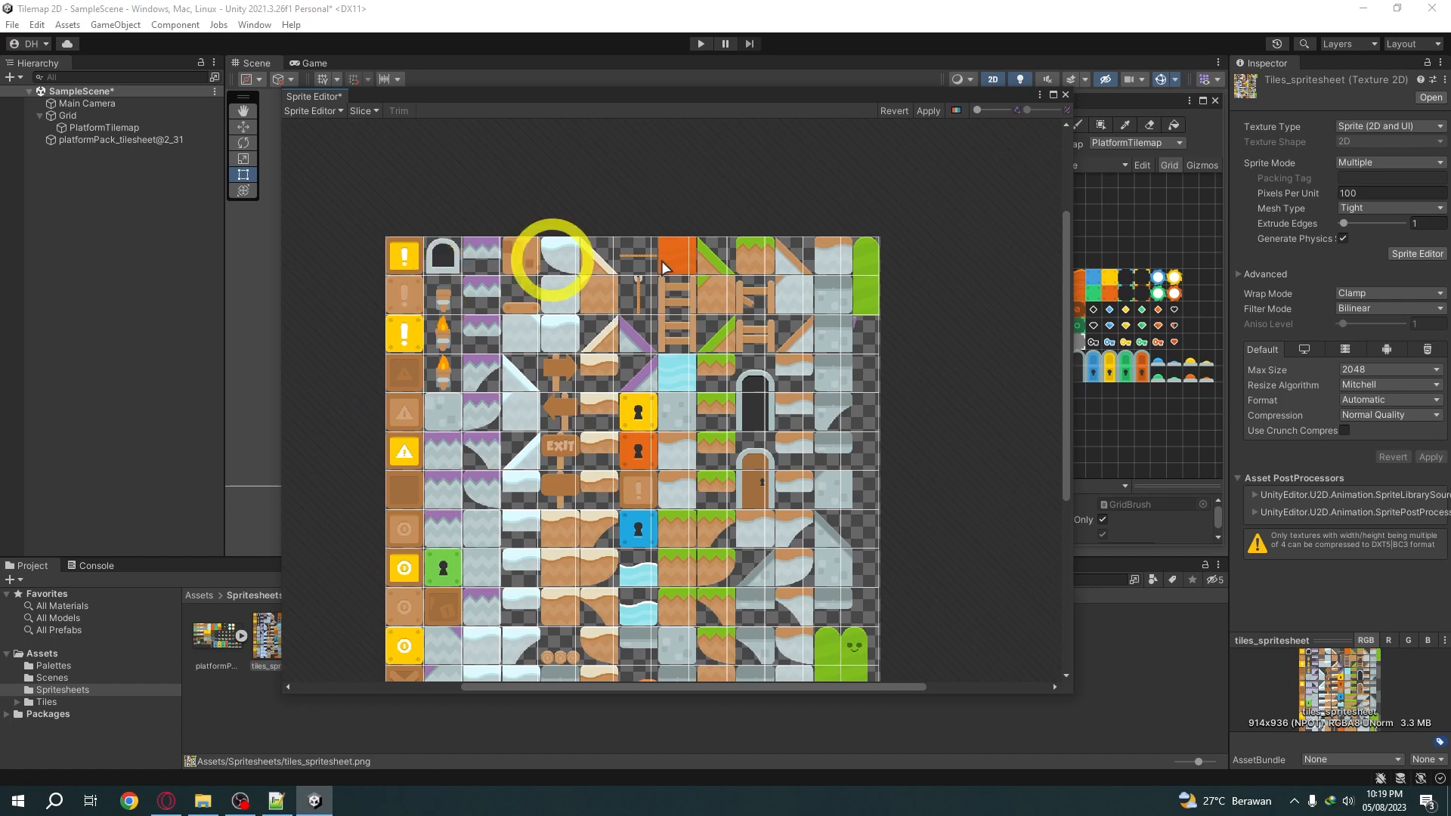
pyautogui.click(854, 261)
pyautogui.click(586, 203)
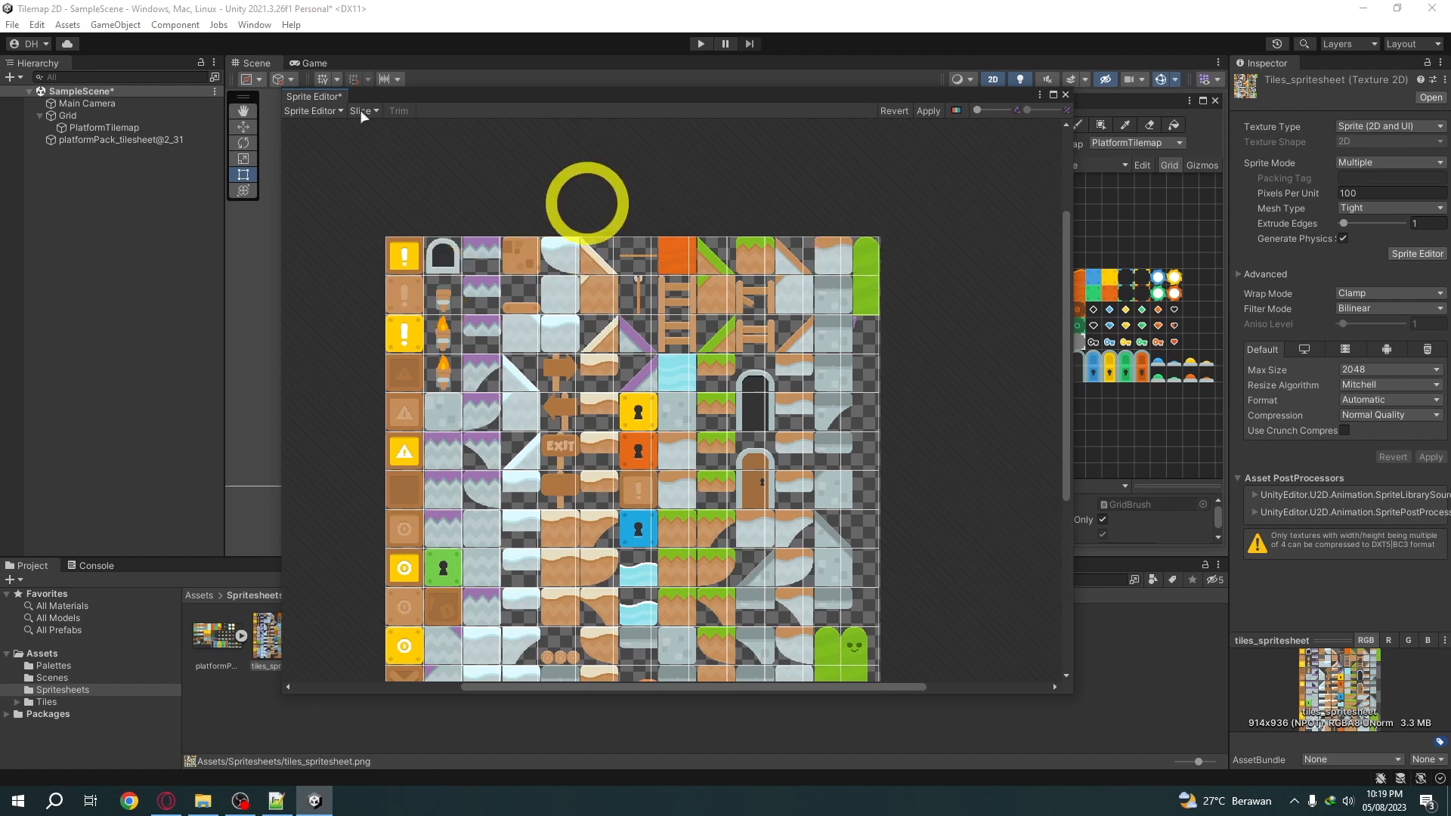
pyautogui.click(360, 111)
pyautogui.click(515, 124)
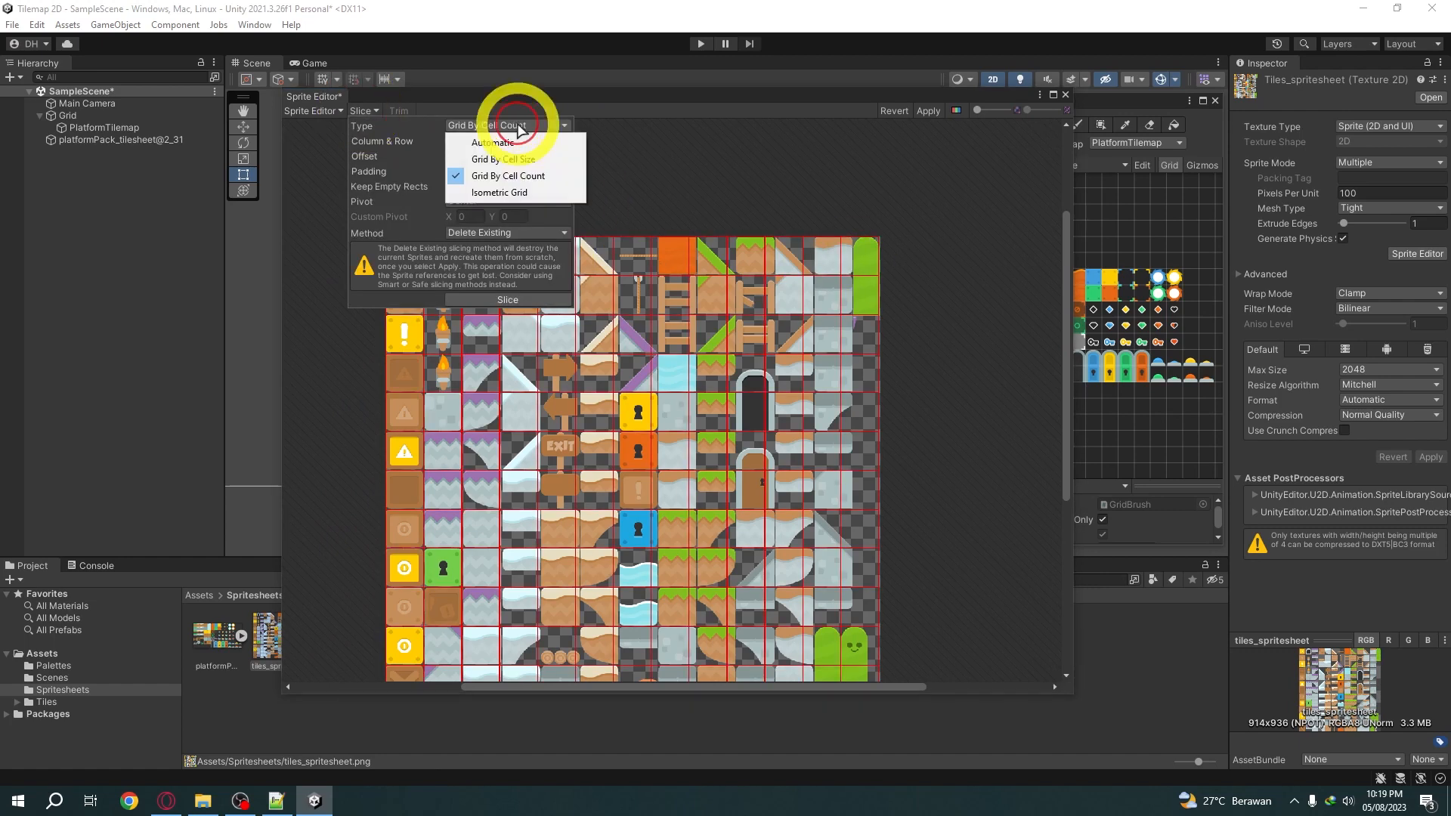
pyautogui.click(577, 91)
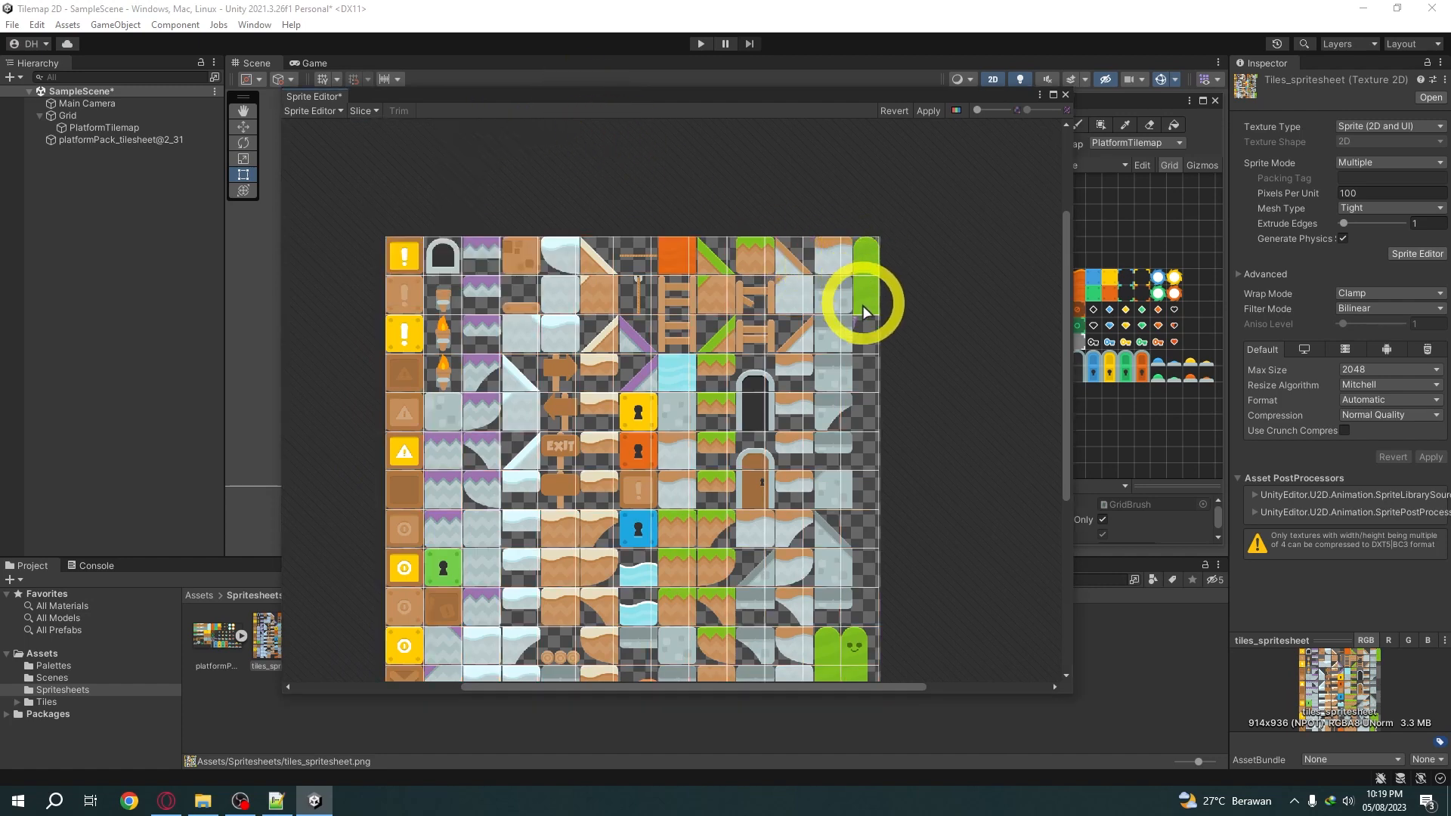
# Slice the spritesheet with the Automatic type, apply the slices, and close the Sprite Editor
pyautogui.click(364, 111)
pyautogui.click(503, 125)
pyautogui.click(514, 143)
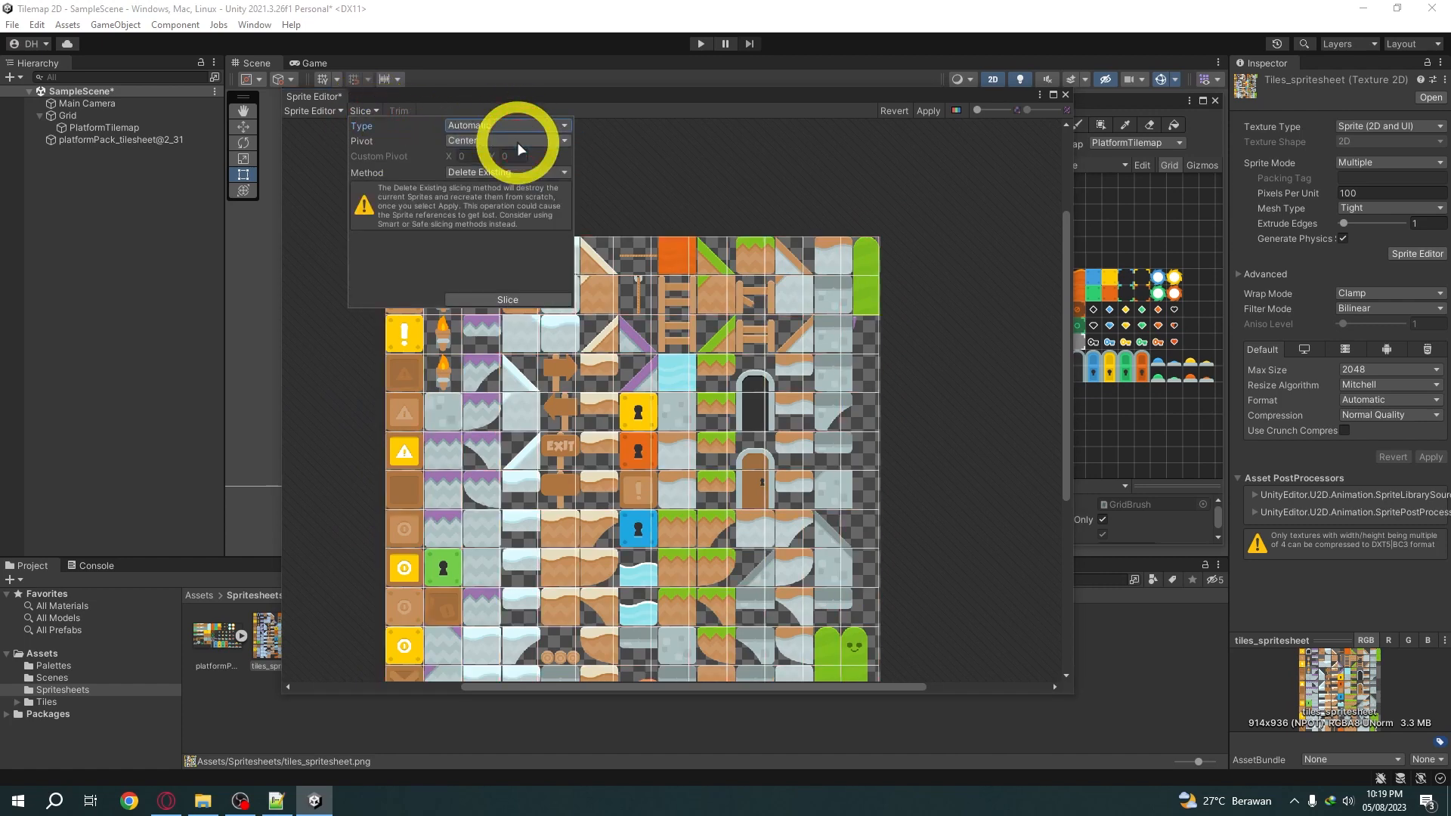
pyautogui.click(519, 299)
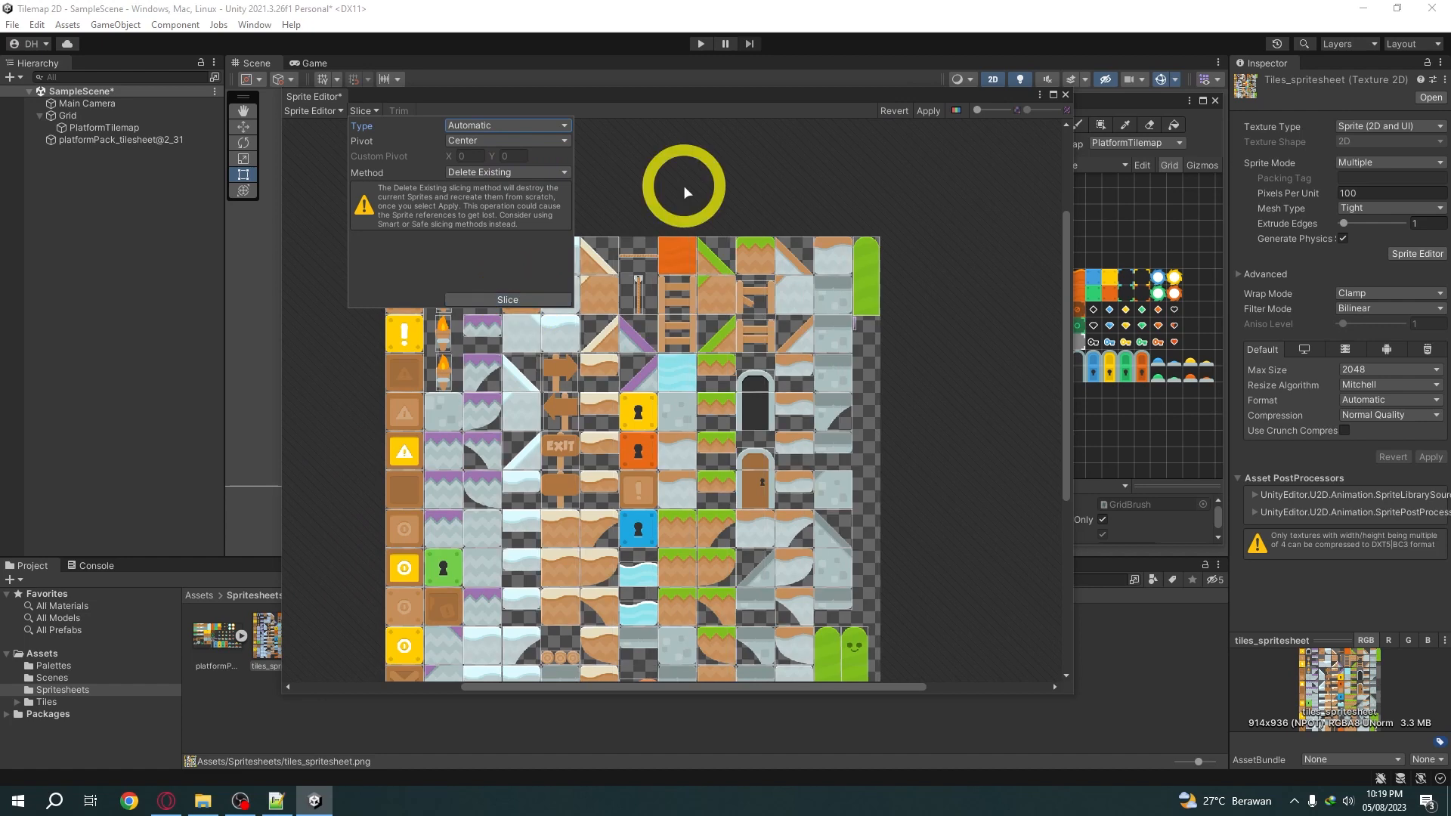
pyautogui.click(363, 111)
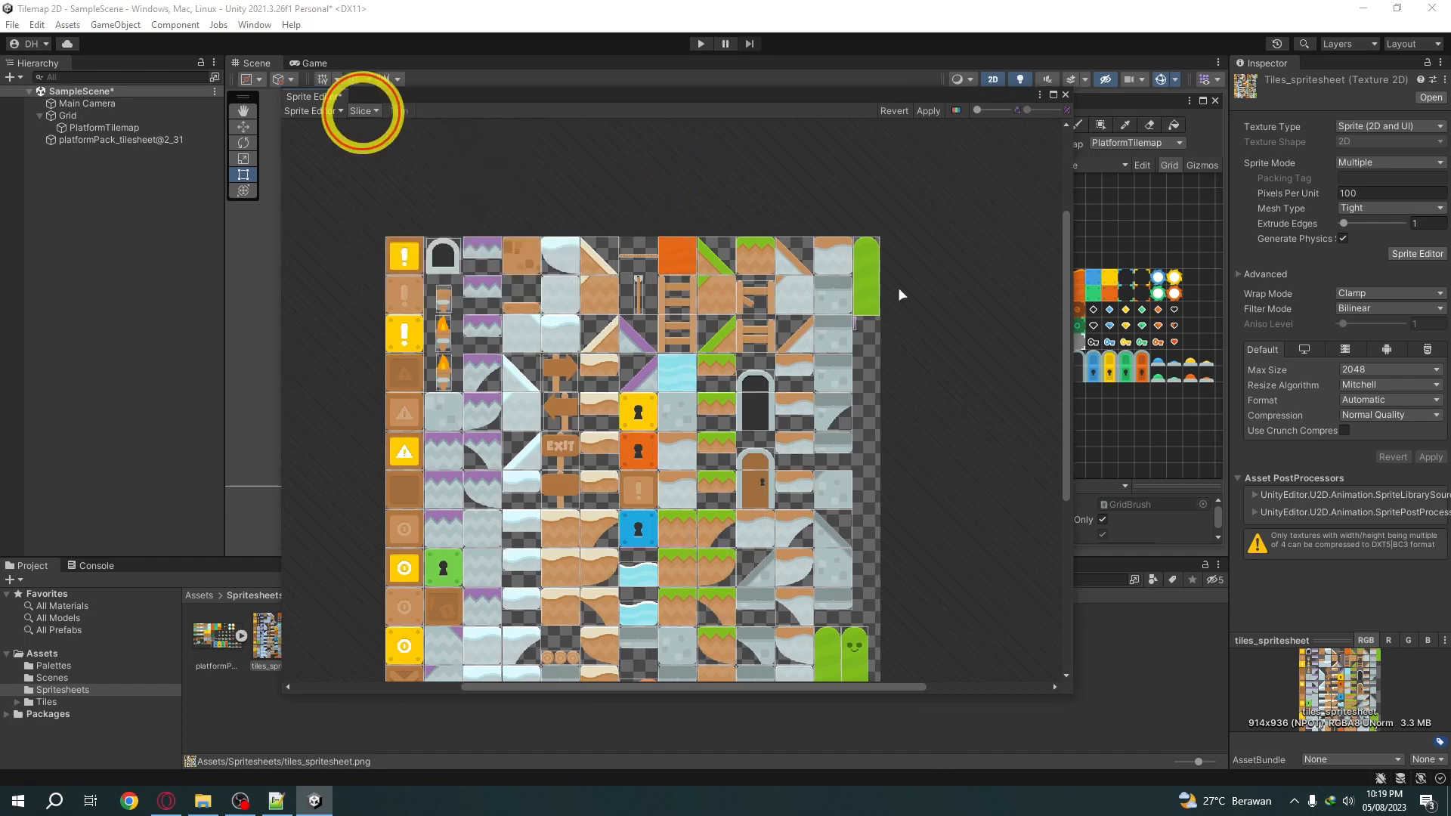
pyautogui.click(928, 111)
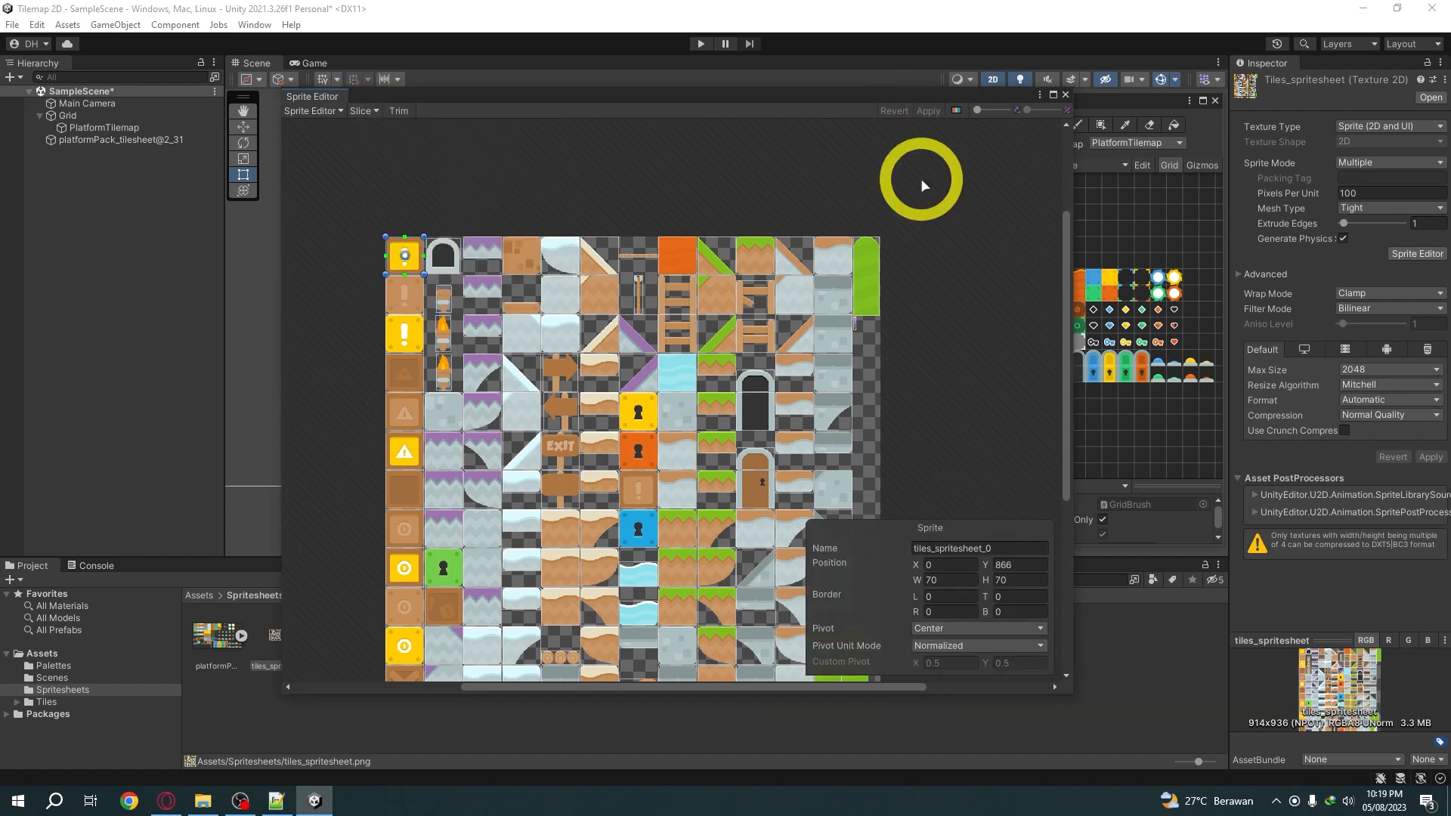
pyautogui.click(1066, 94)
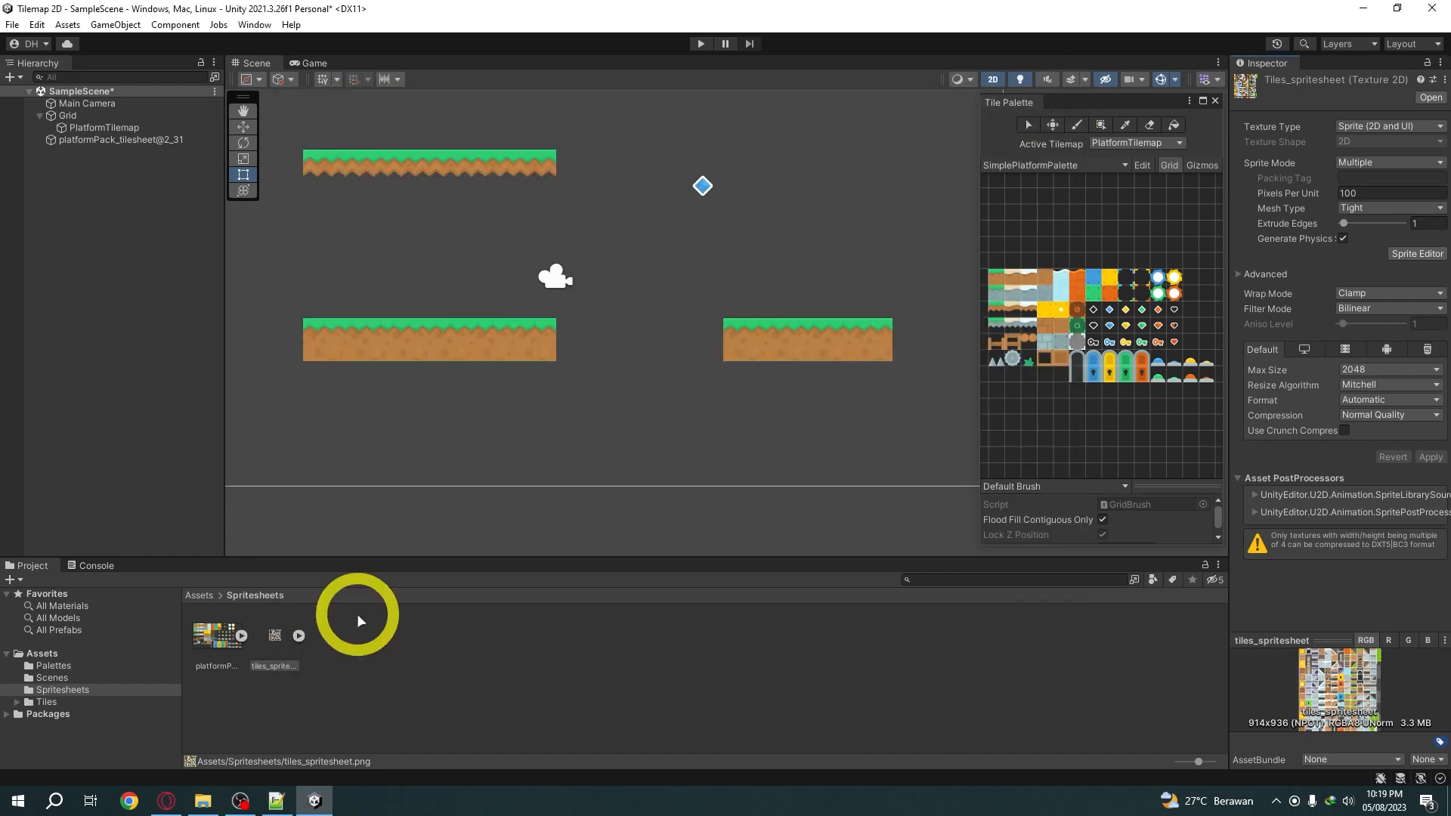
# Expand tiles_spritesheet in the Spritesheets folder and examine several of its individual sliced sprites
pyautogui.click(298, 636)
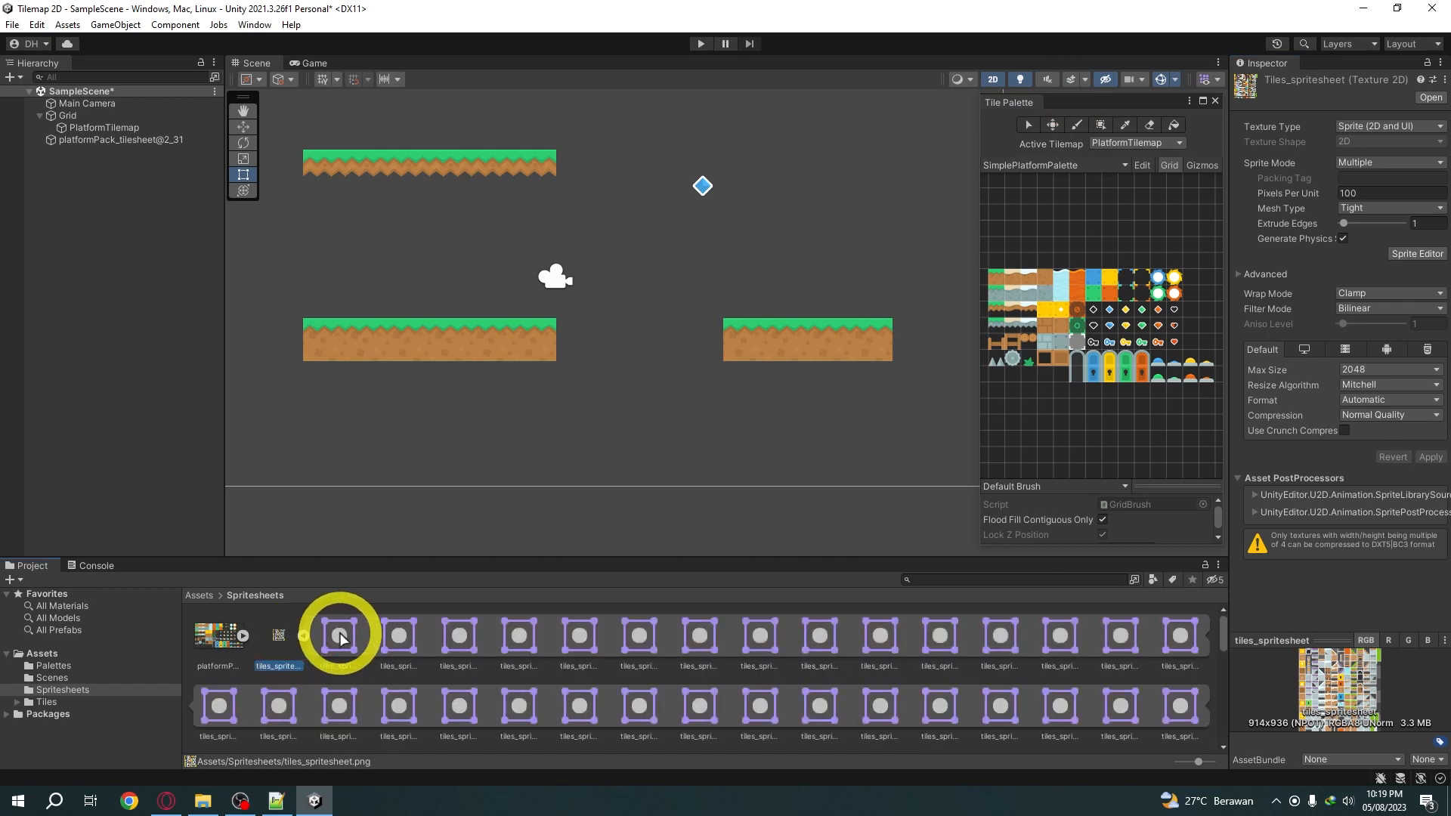
pyautogui.click(340, 637)
pyautogui.click(458, 635)
pyautogui.click(522, 637)
pyautogui.click(588, 641)
pyautogui.click(652, 638)
pyautogui.click(691, 638)
pyautogui.doubleClick(303, 636)
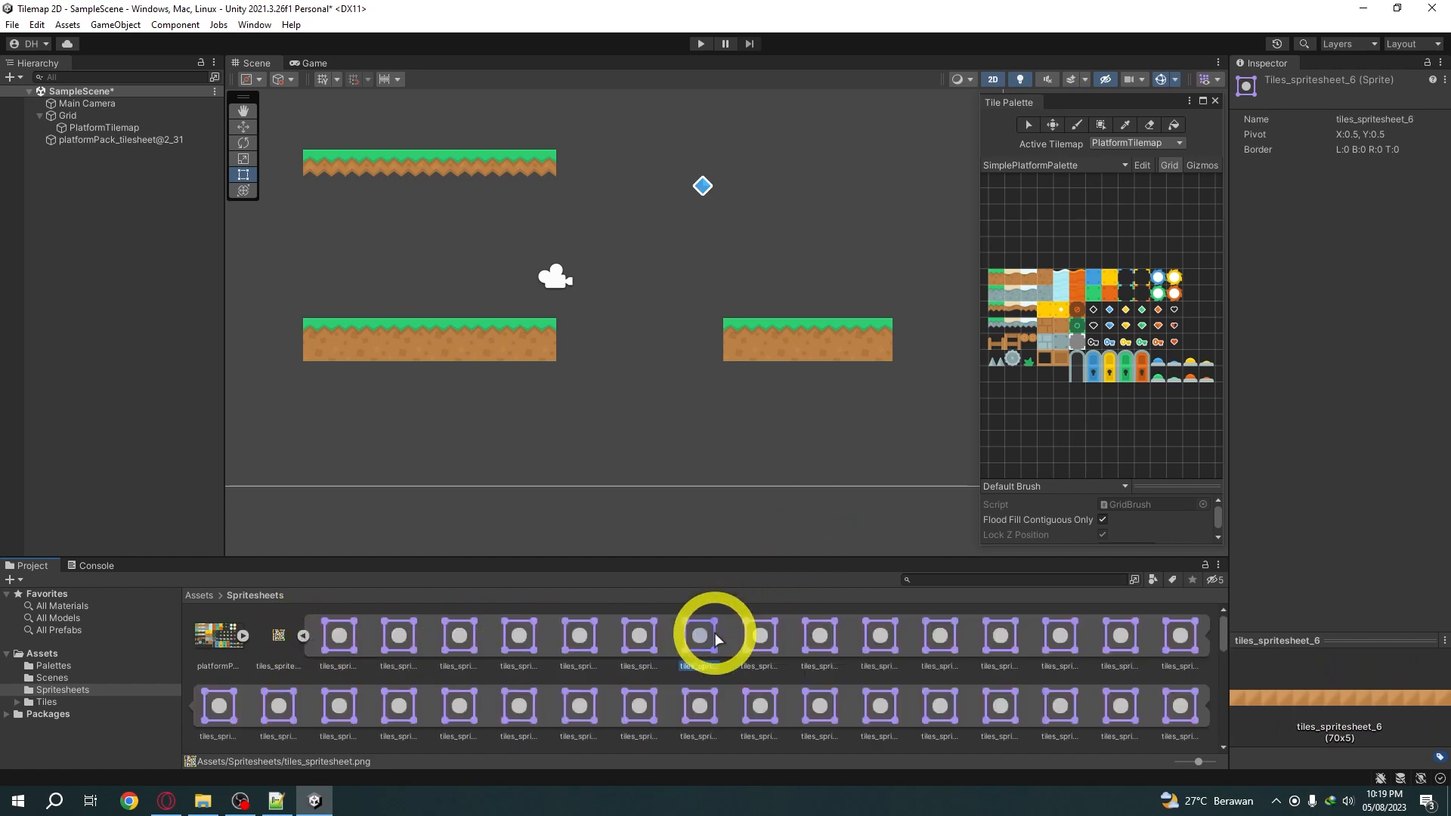
# Start creating a new tile palette named PlatformPalette with a Rectangle grid and Automatic cell size
pyautogui.click(1101, 166)
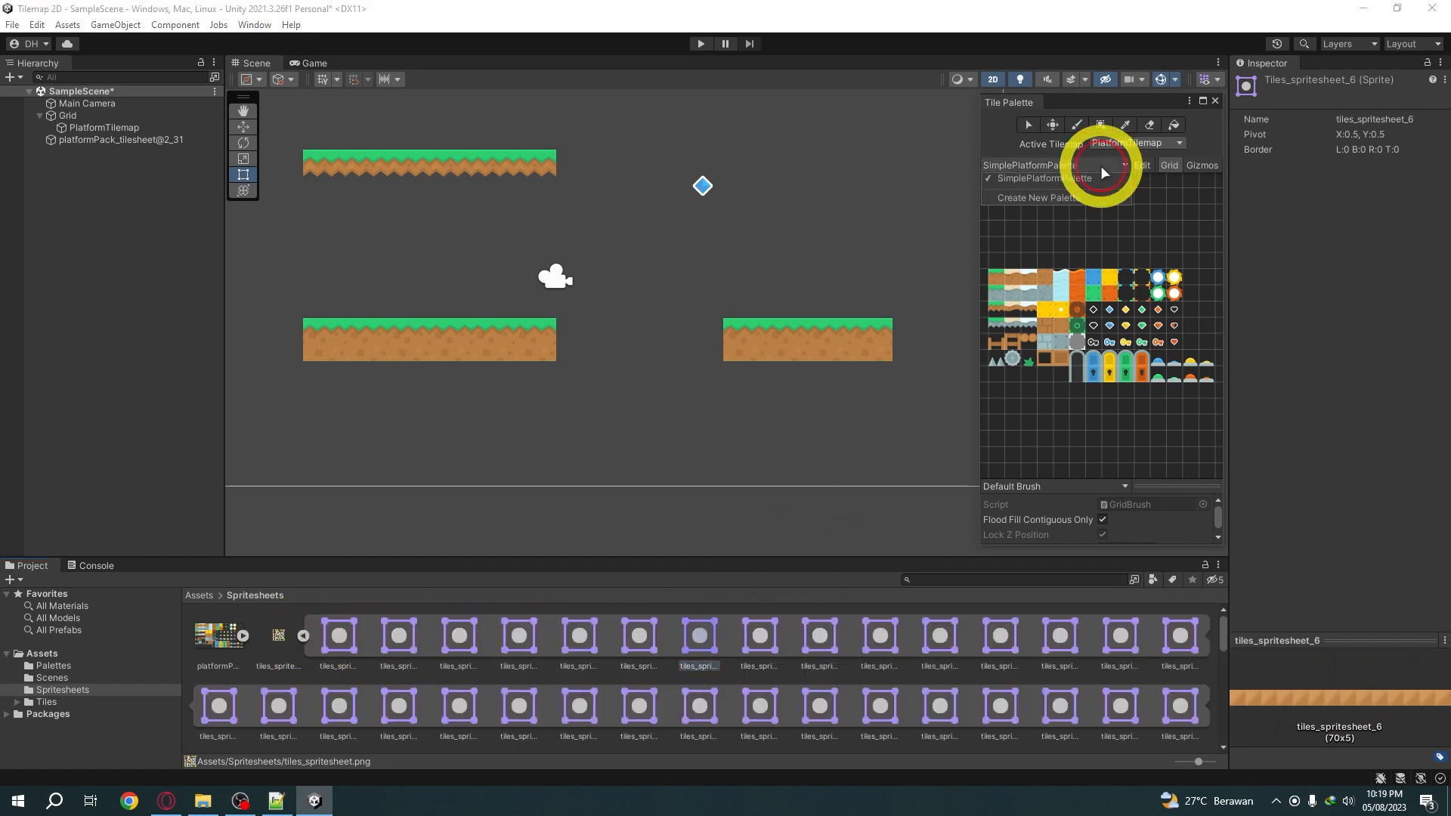
pyautogui.click(1087, 199)
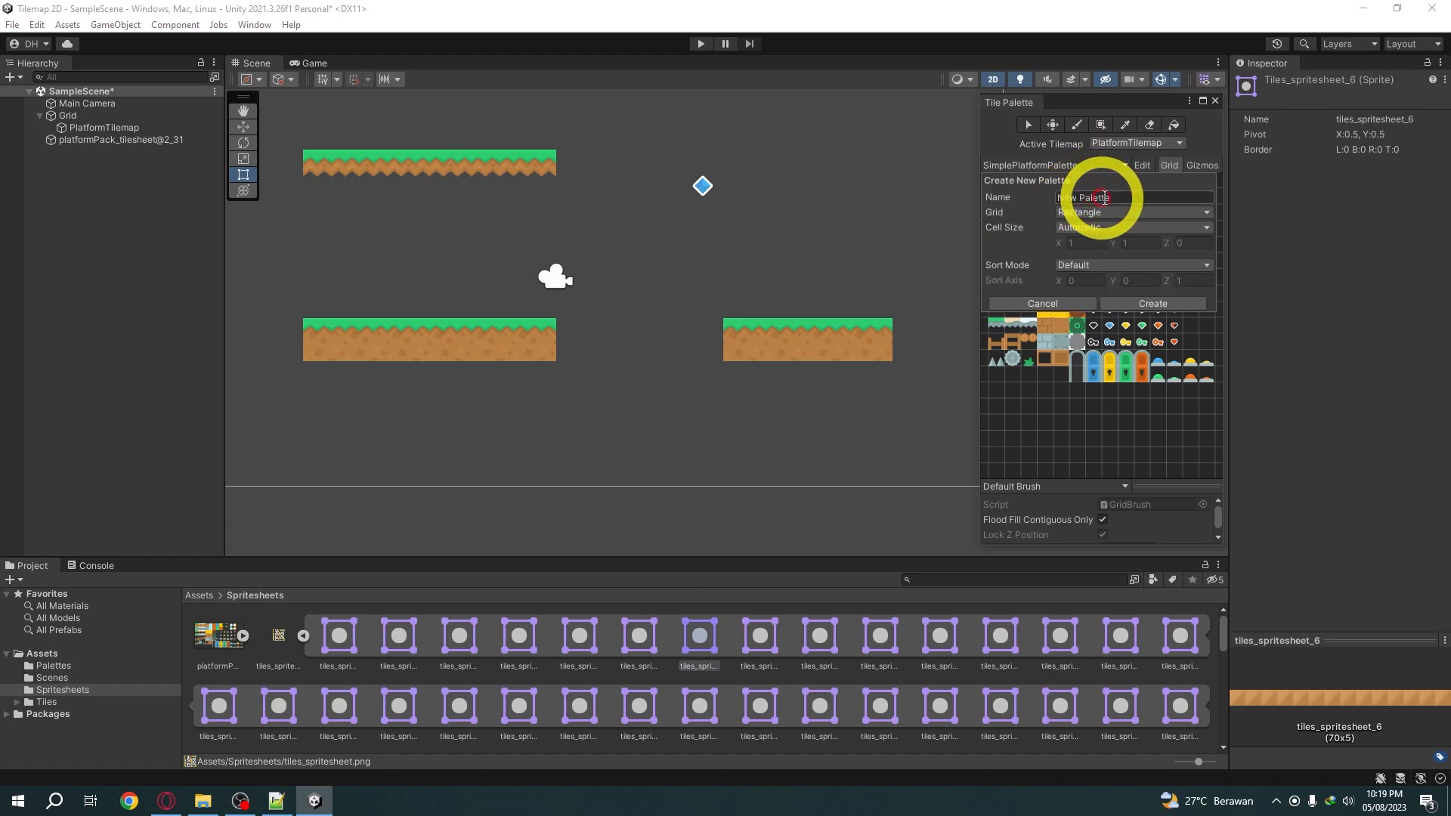
pyautogui.write('Plat')
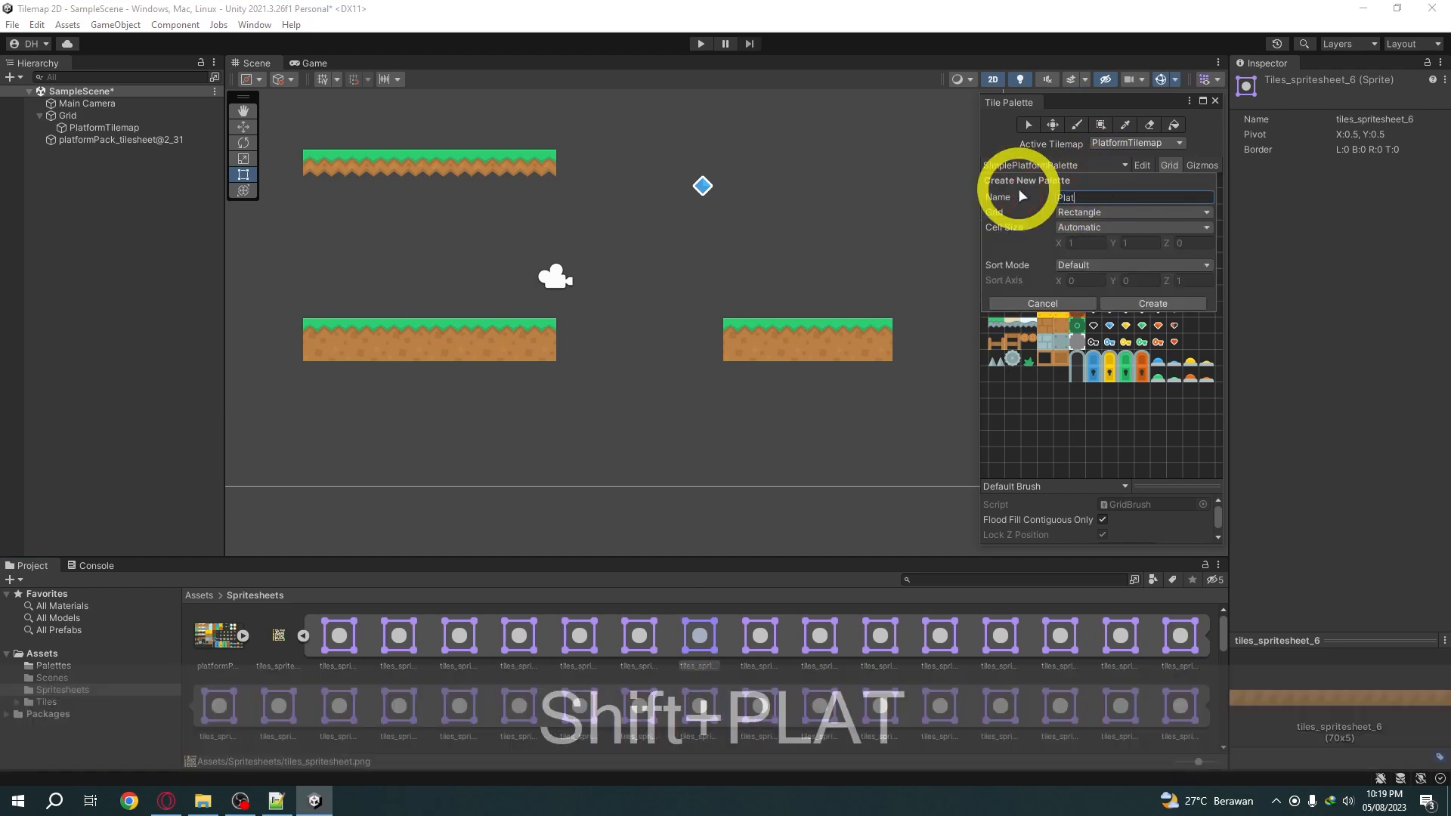
pyautogui.write('formPalette')
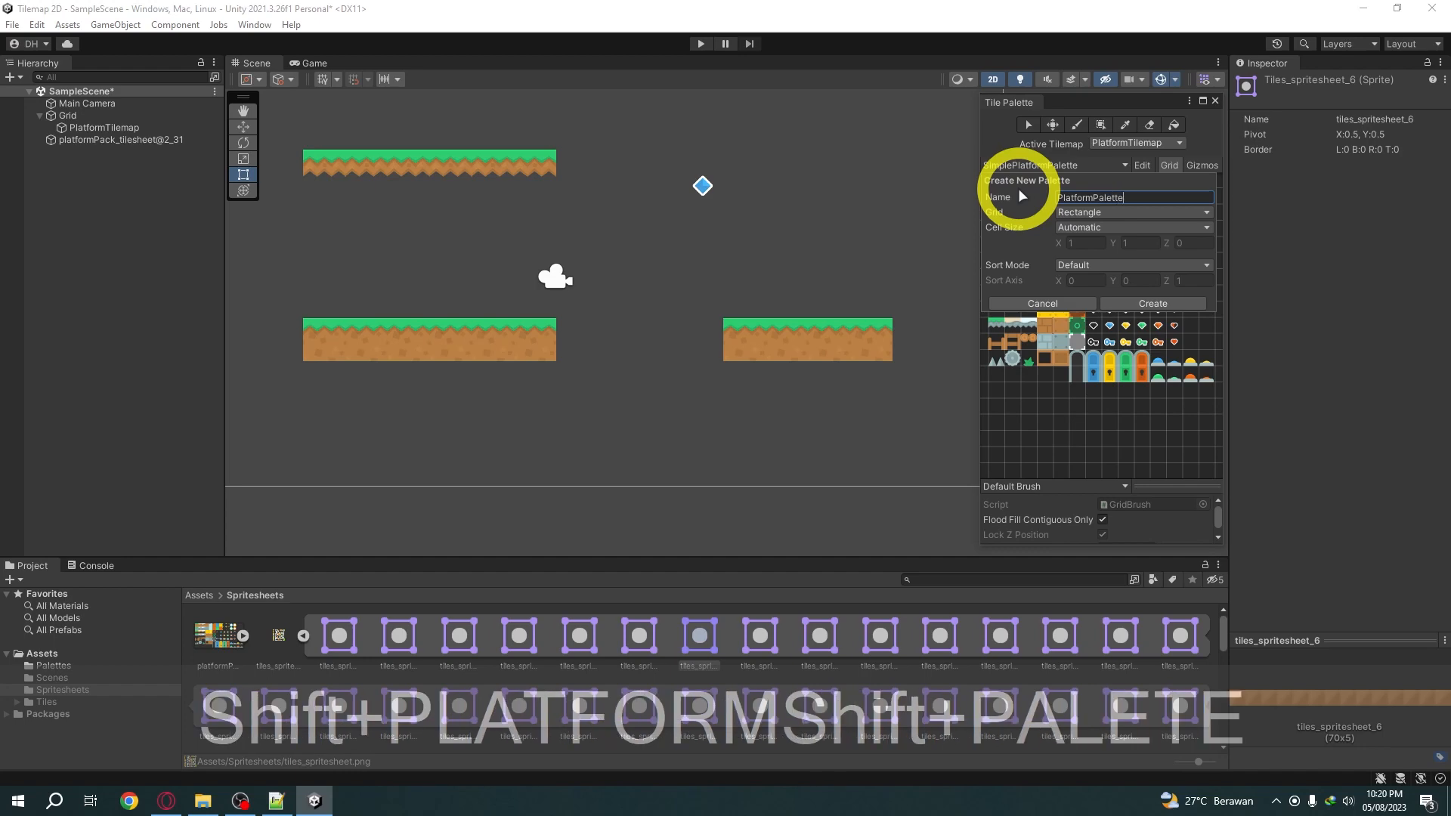
pyautogui.click(1138, 303)
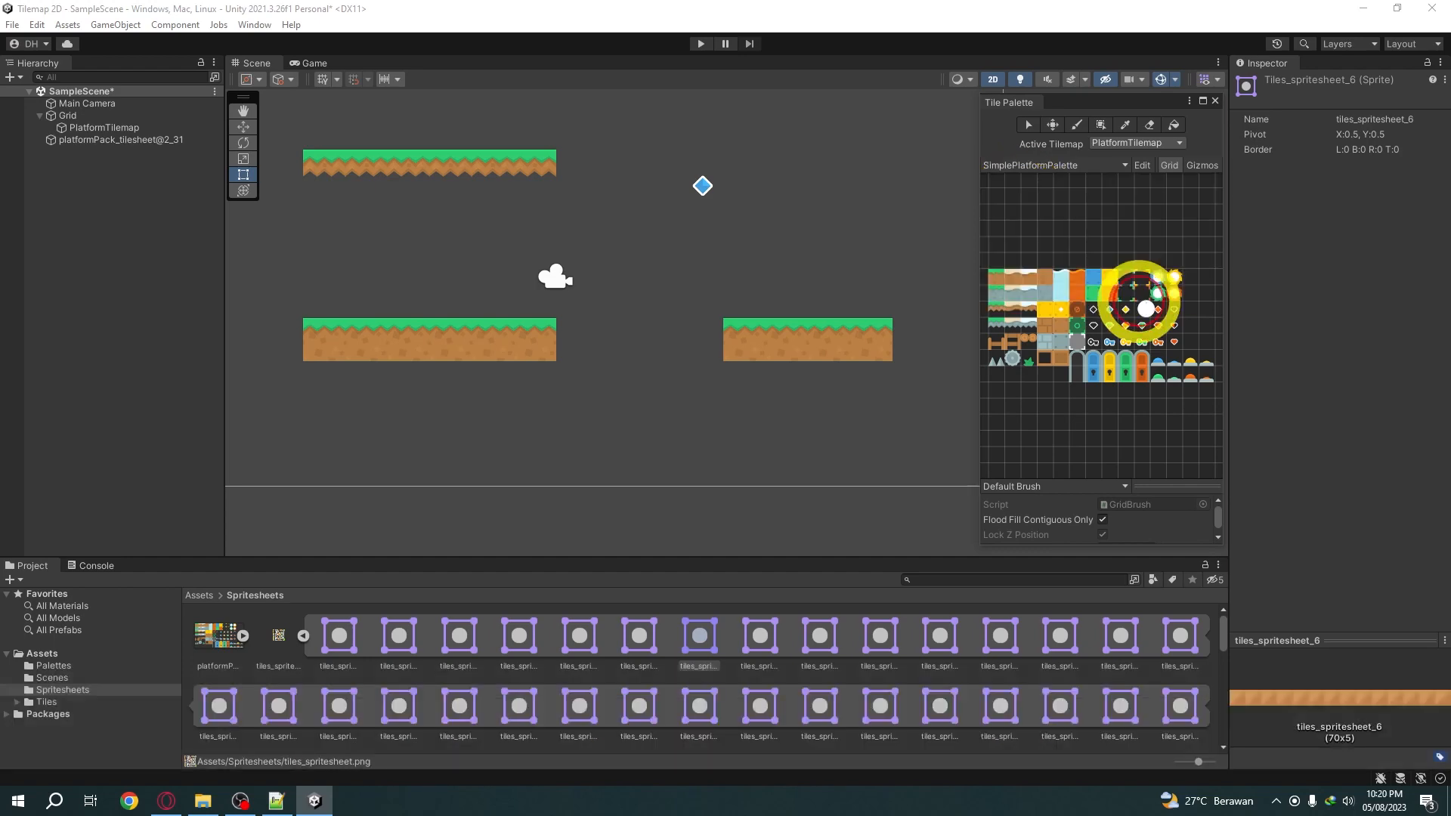
# Save the new palette into a new folder named PlatformReduxTiles inside Assets/Tiles
pyautogui.click(581, 258)
pyautogui.write('PlatformReduxTiles')
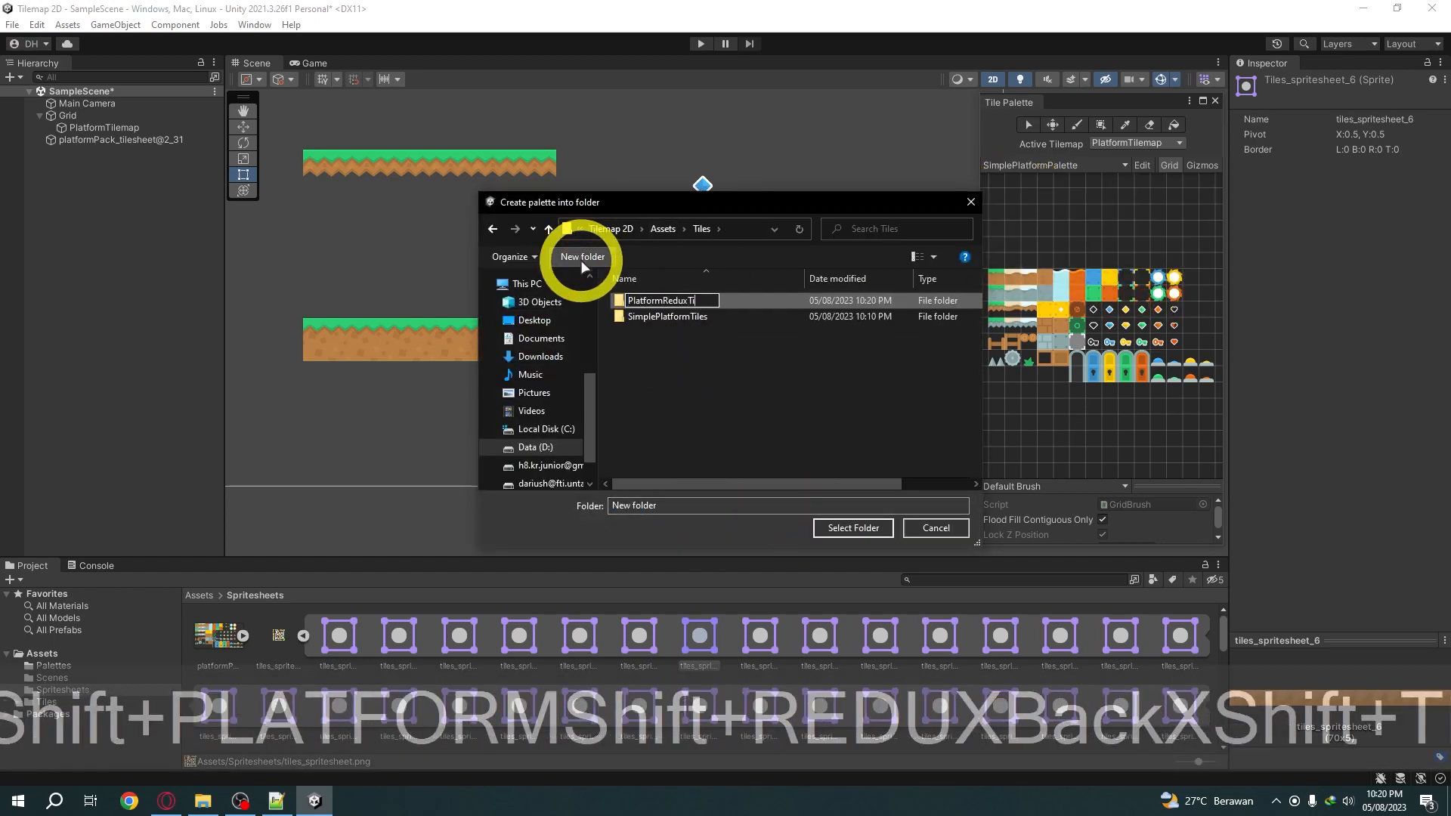
pyautogui.press('Return')
pyautogui.click(853, 529)
pyautogui.moveTo(284, 637); pyautogui.dragTo(1007, 333)
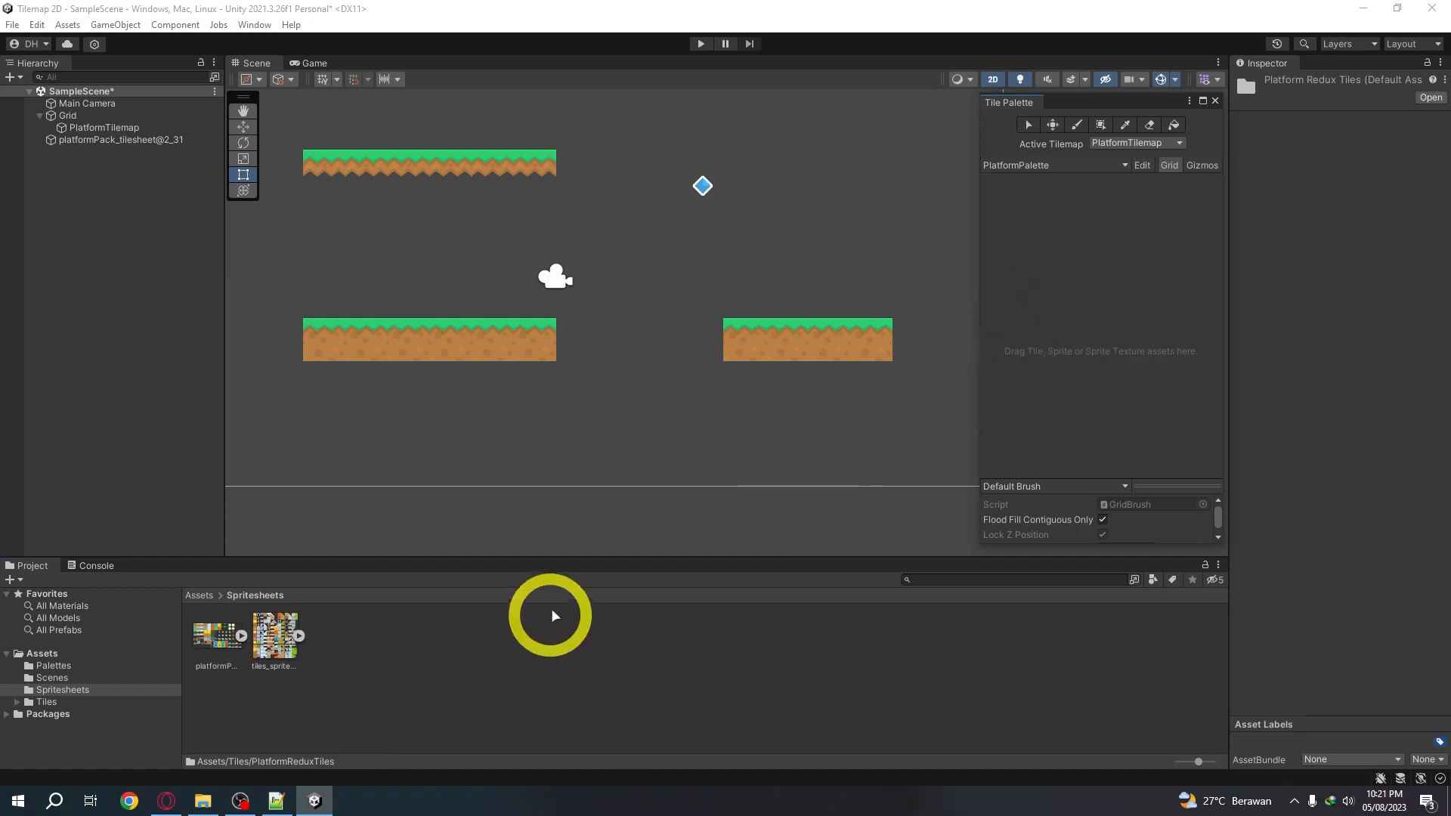
# Move the PlatformPalette prefab from the Tiles/PlatformReduxTiles folder into the Palettes folder
pyautogui.click(64, 703)
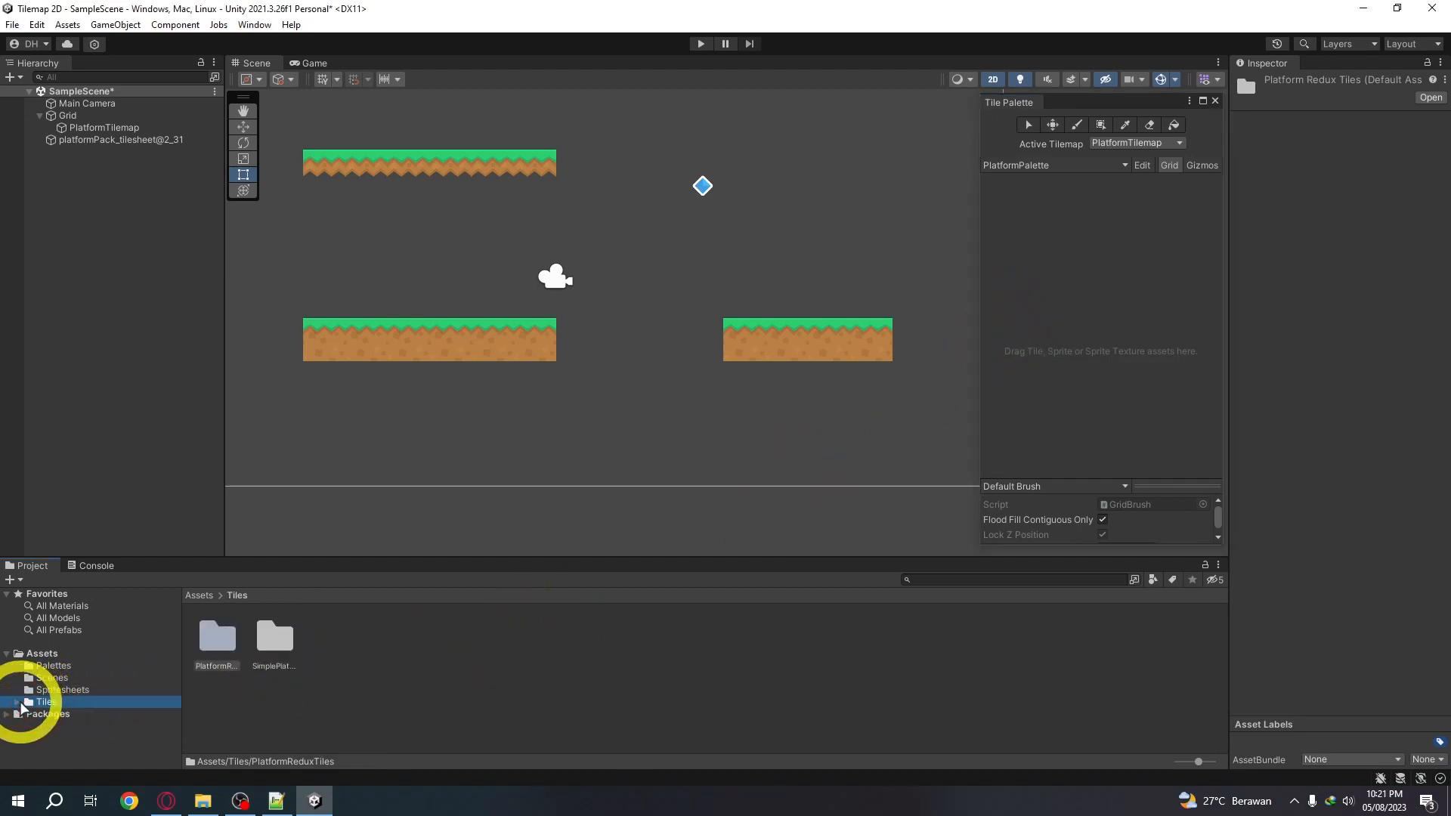
pyautogui.click(17, 702)
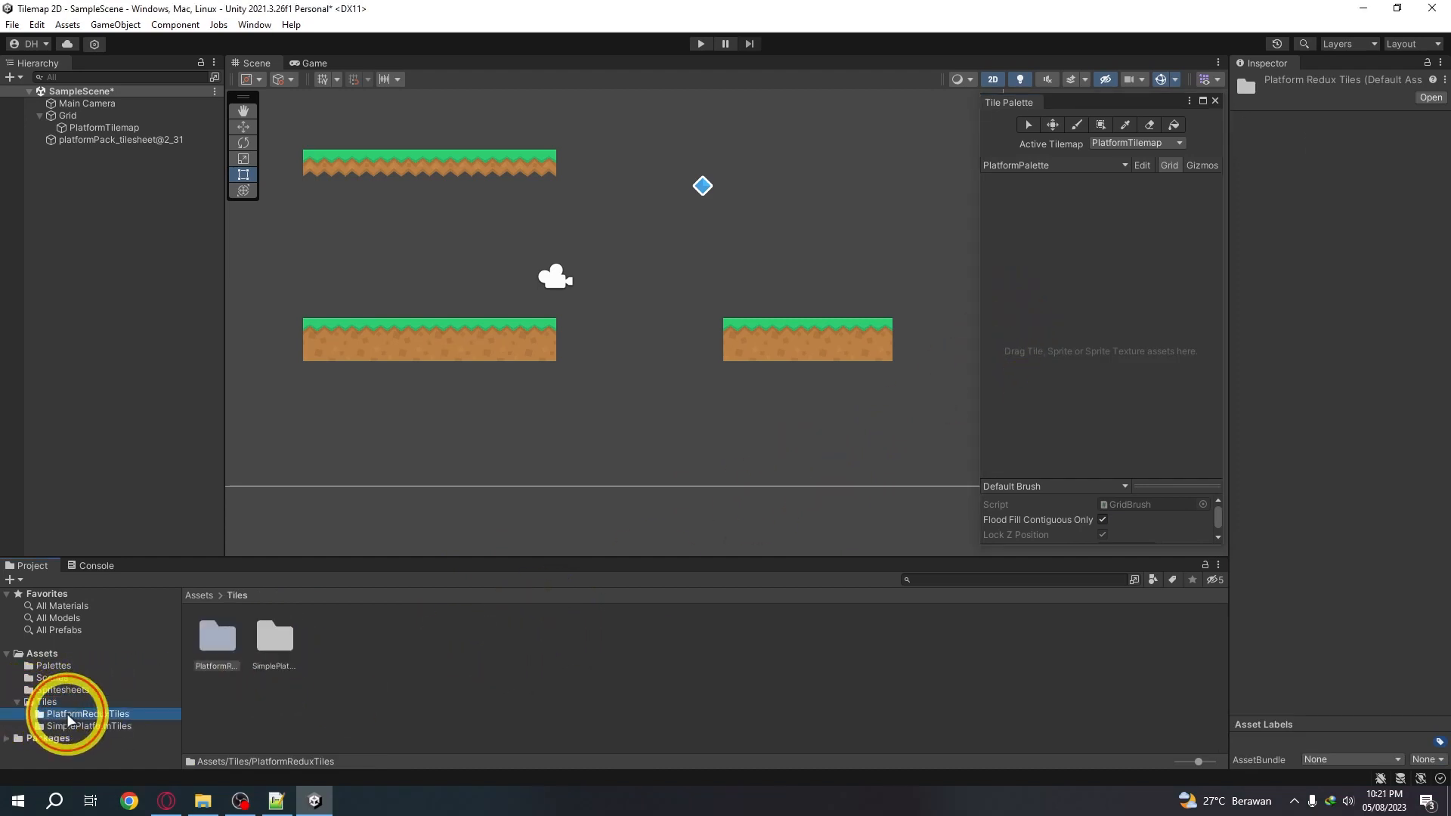
pyautogui.click(84, 715)
pyautogui.click(219, 644)
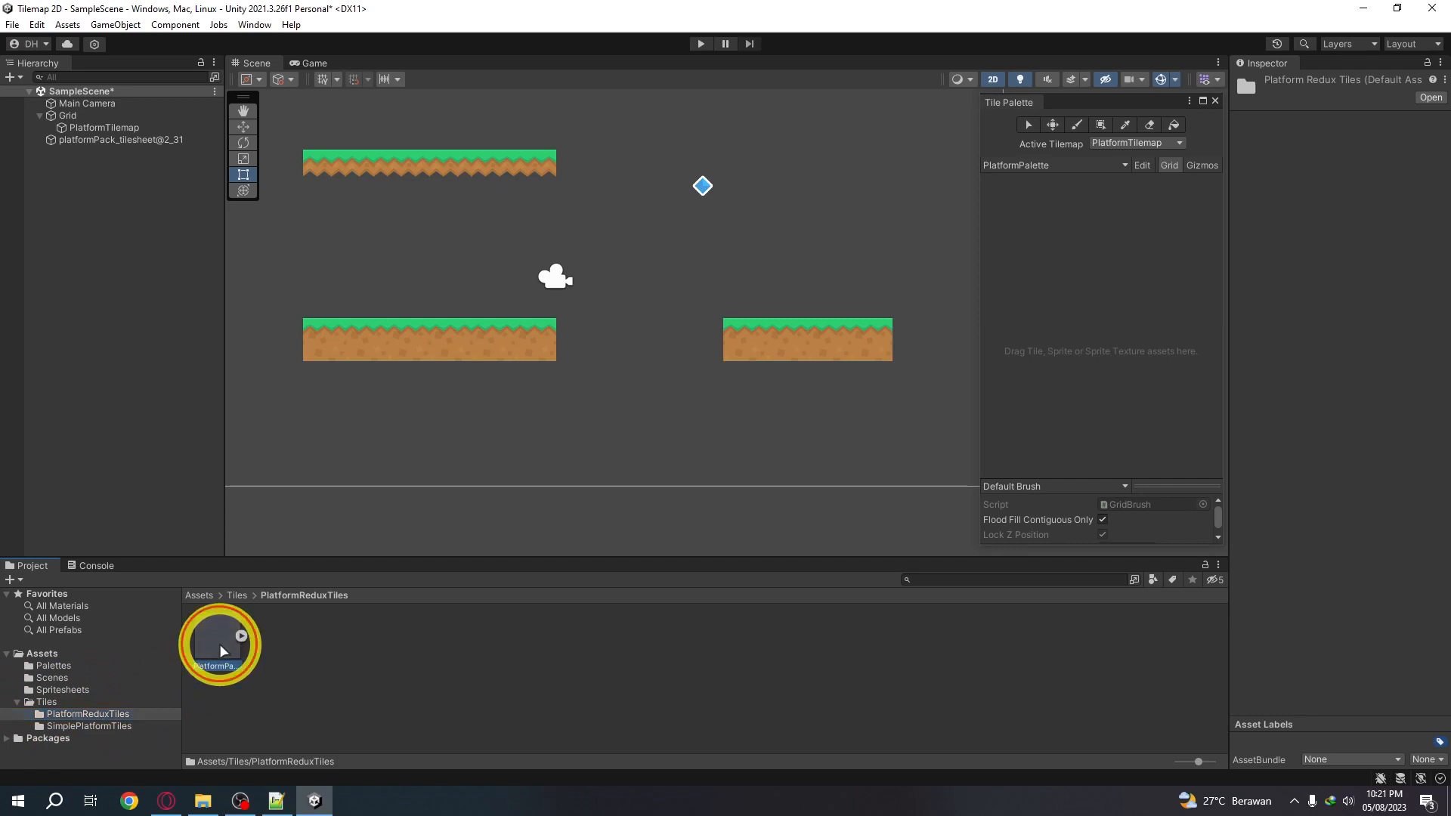
pyautogui.moveTo(229, 656); pyautogui.dragTo(67, 669)
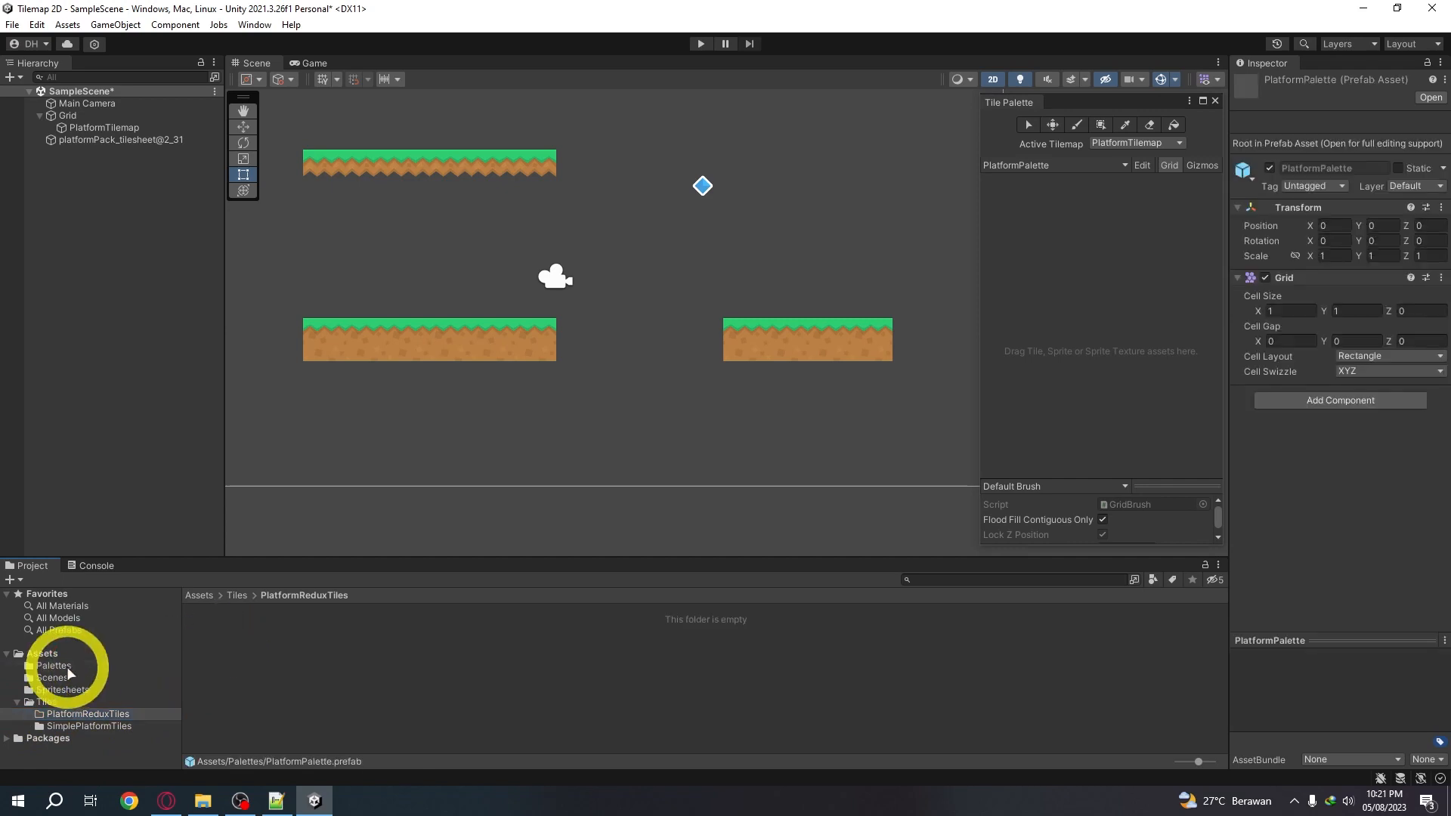
# Check the contents of the PlatformReduxTiles, SimplePlatformTiles and Palettes folders, and return to the Spritesheets folder
pyautogui.click(88, 724)
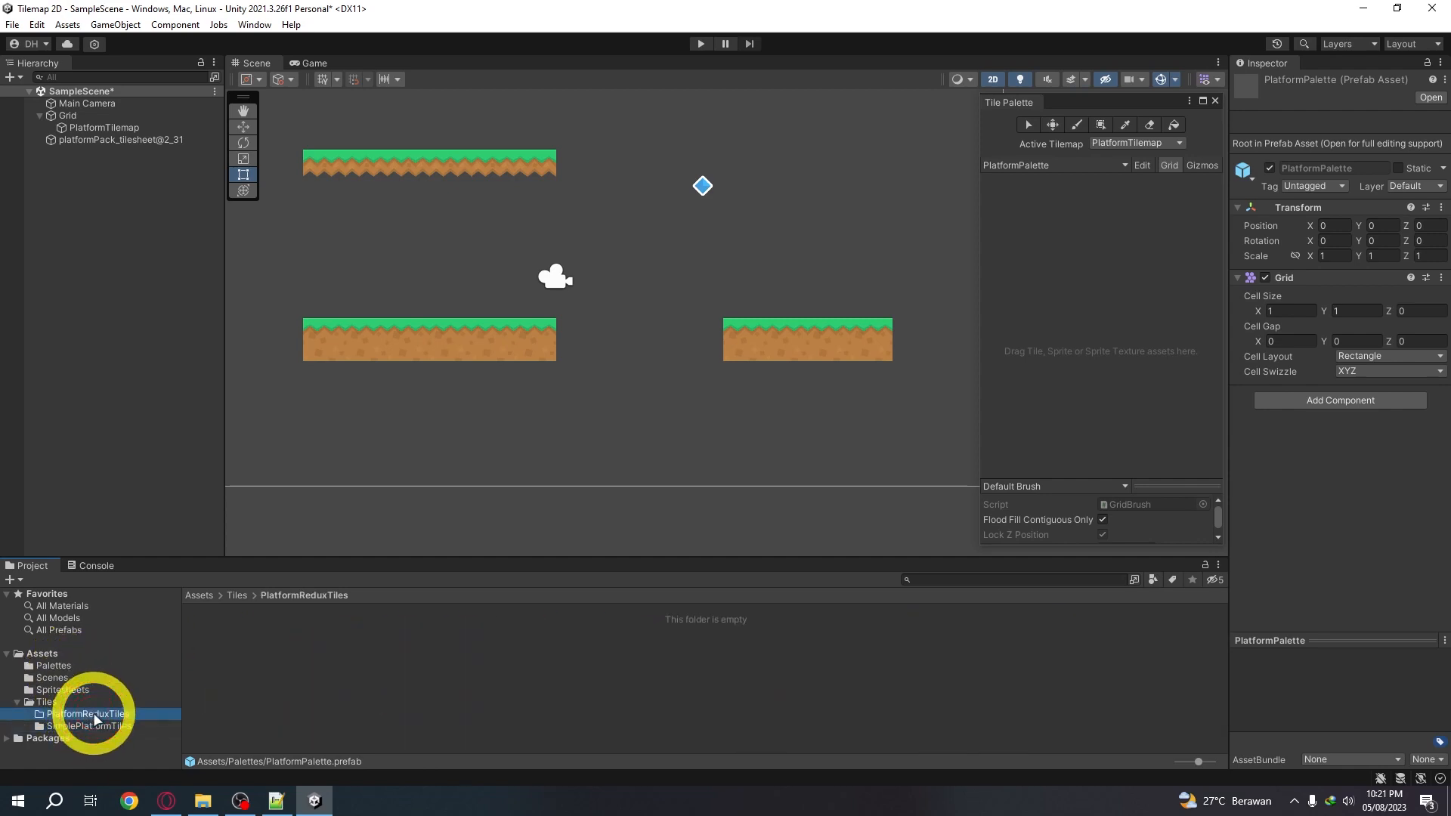
pyautogui.click(93, 726)
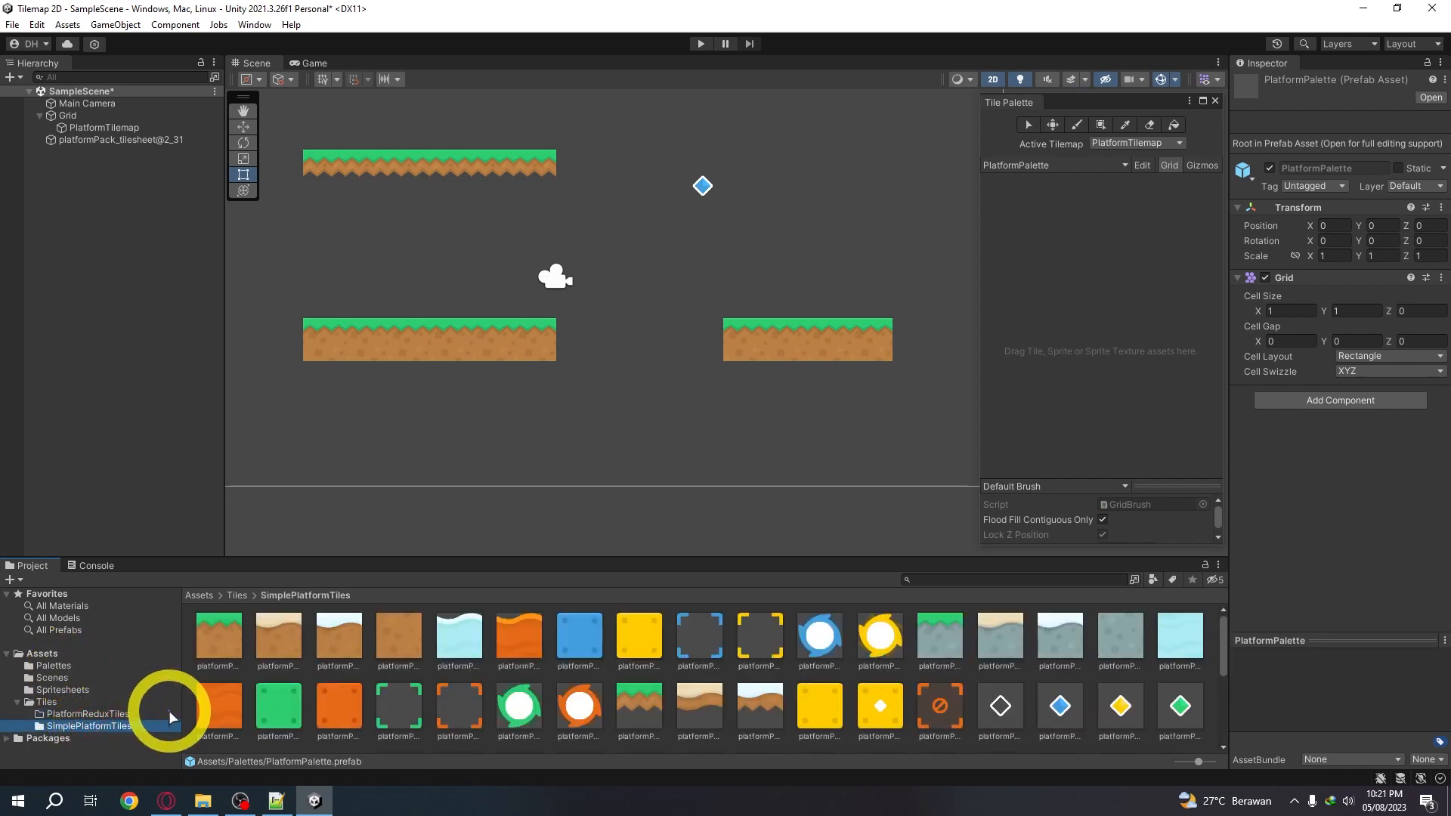
pyautogui.moveTo(264, 671); pyautogui.dragTo(1062, 266)
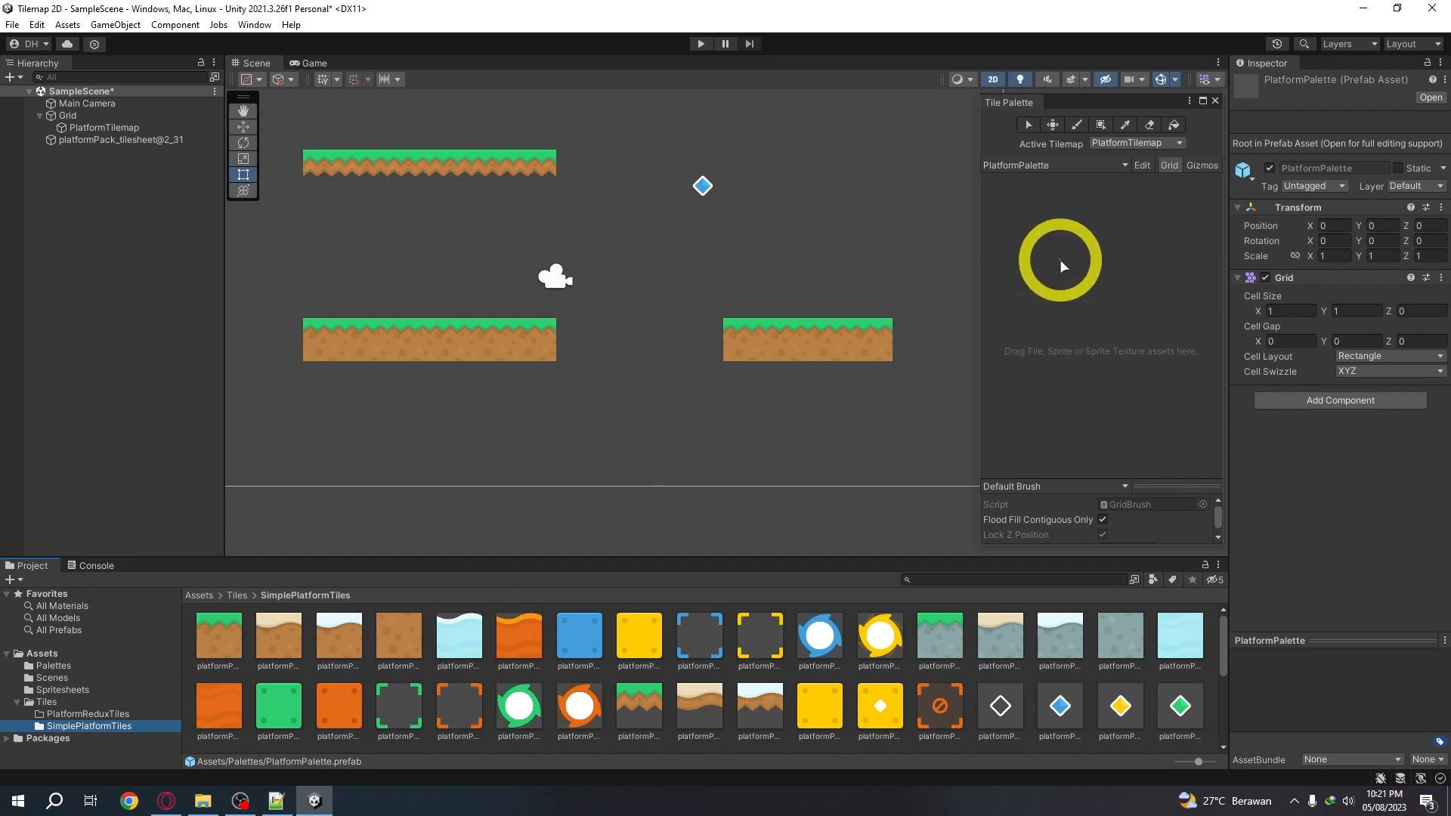
pyautogui.click(66, 665)
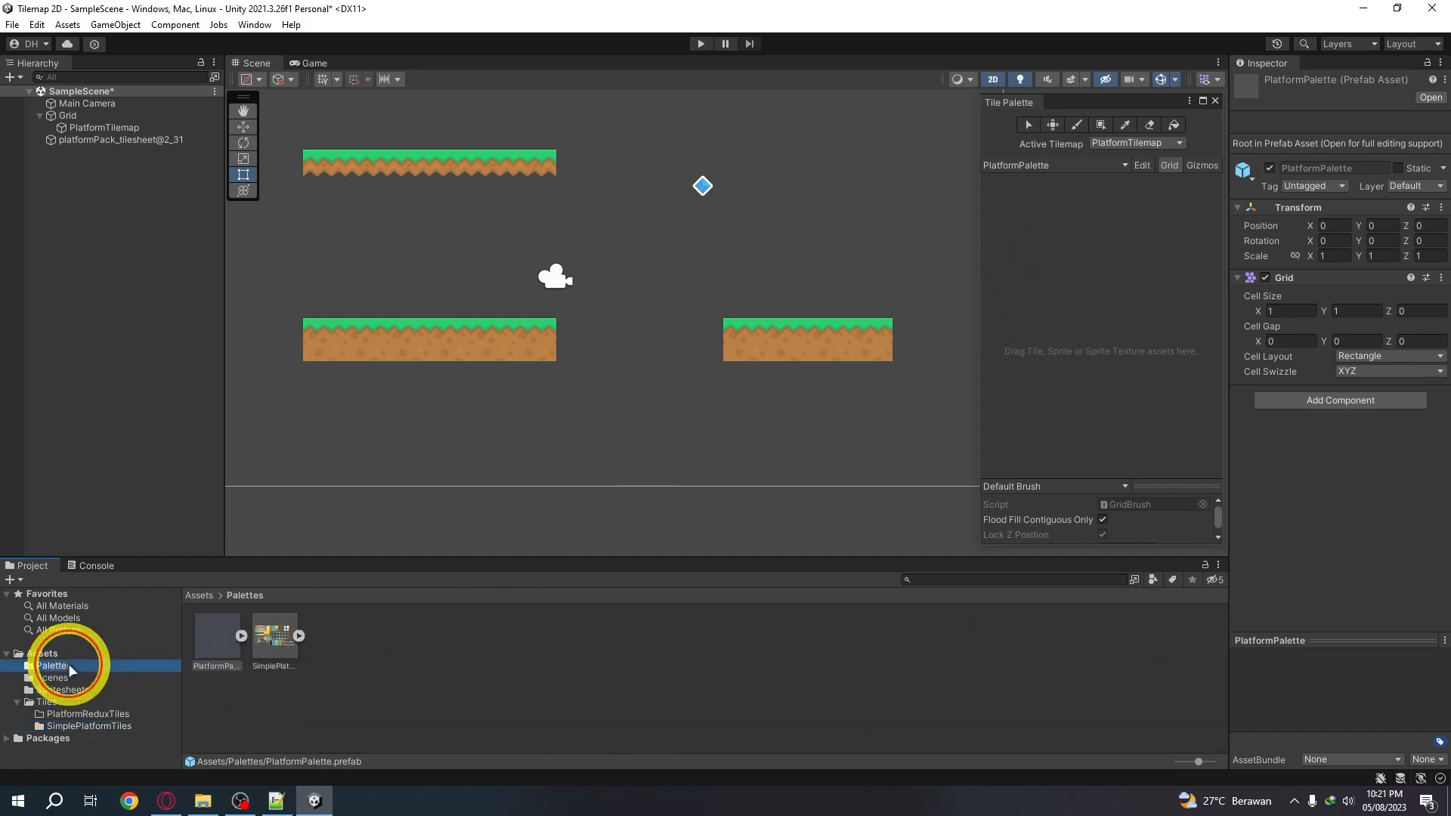
pyautogui.doubleClick(46, 702)
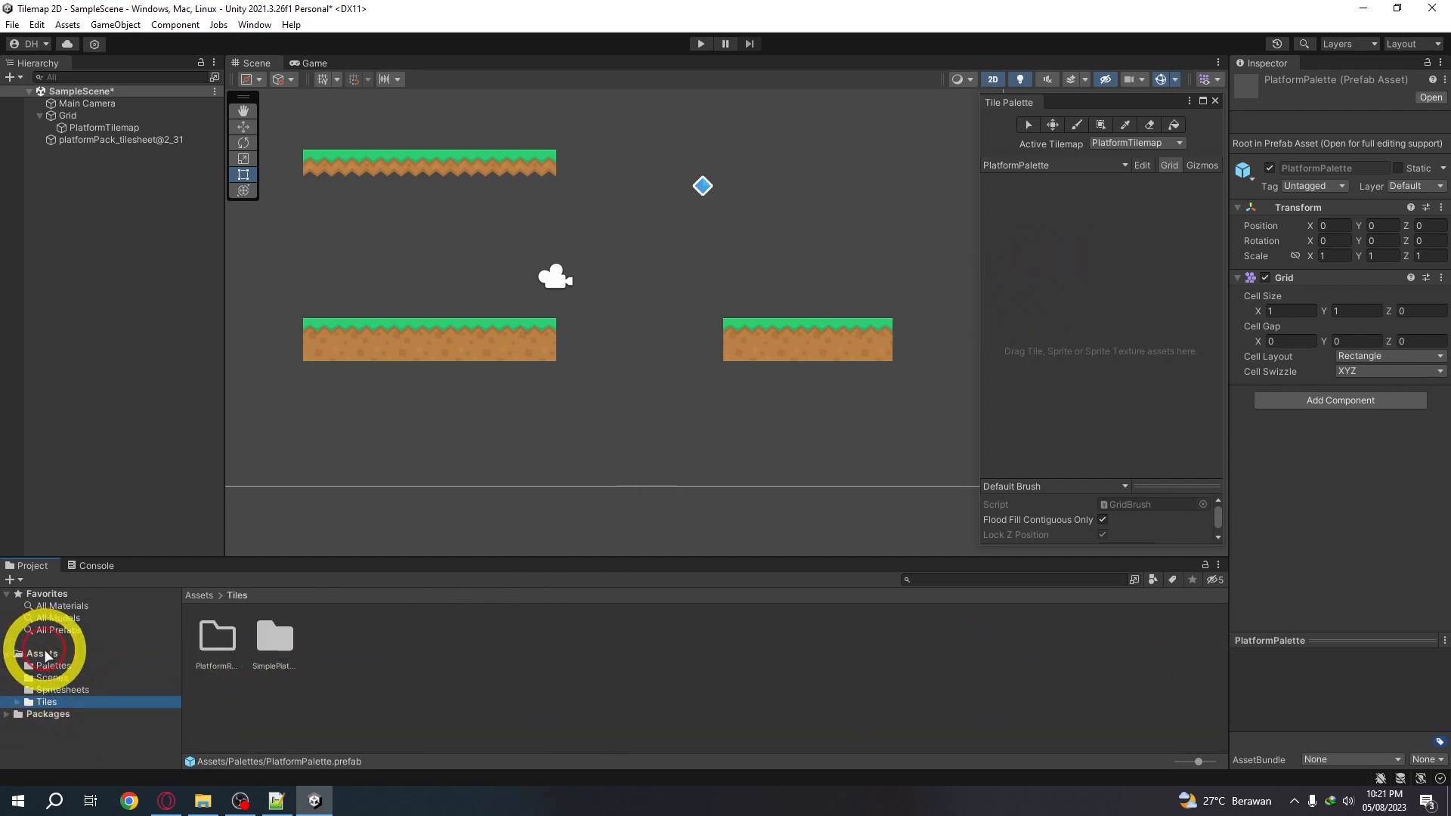
pyautogui.click(39, 653)
pyautogui.click(58, 691)
# Add tiles_spritesheet to PlatformPalette, generating its tiles into the Assets/Tiles/PlatformReduxTiles folder
pyautogui.moveTo(272, 639); pyautogui.dragTo(1091, 316)
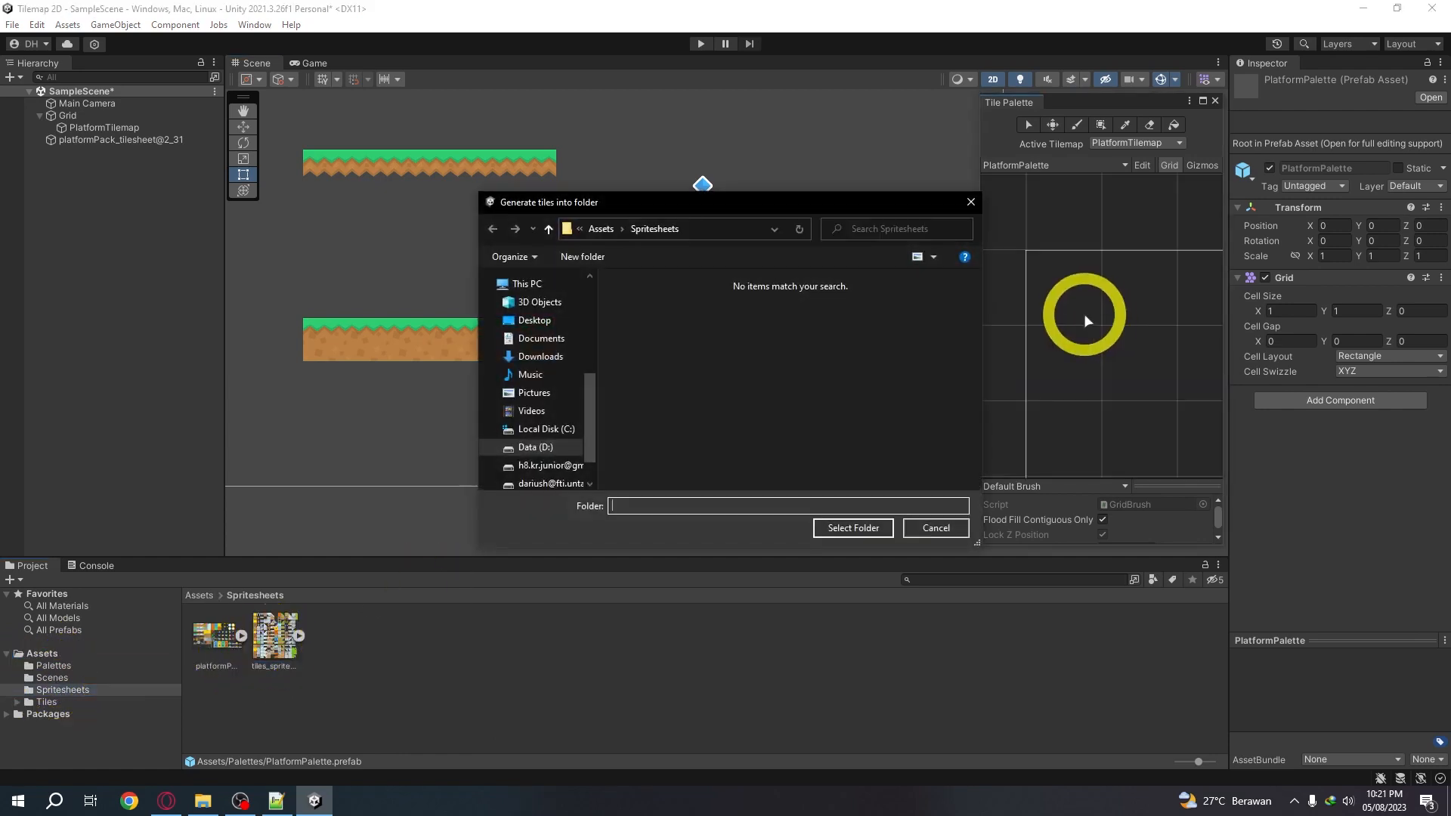
pyautogui.click(602, 229)
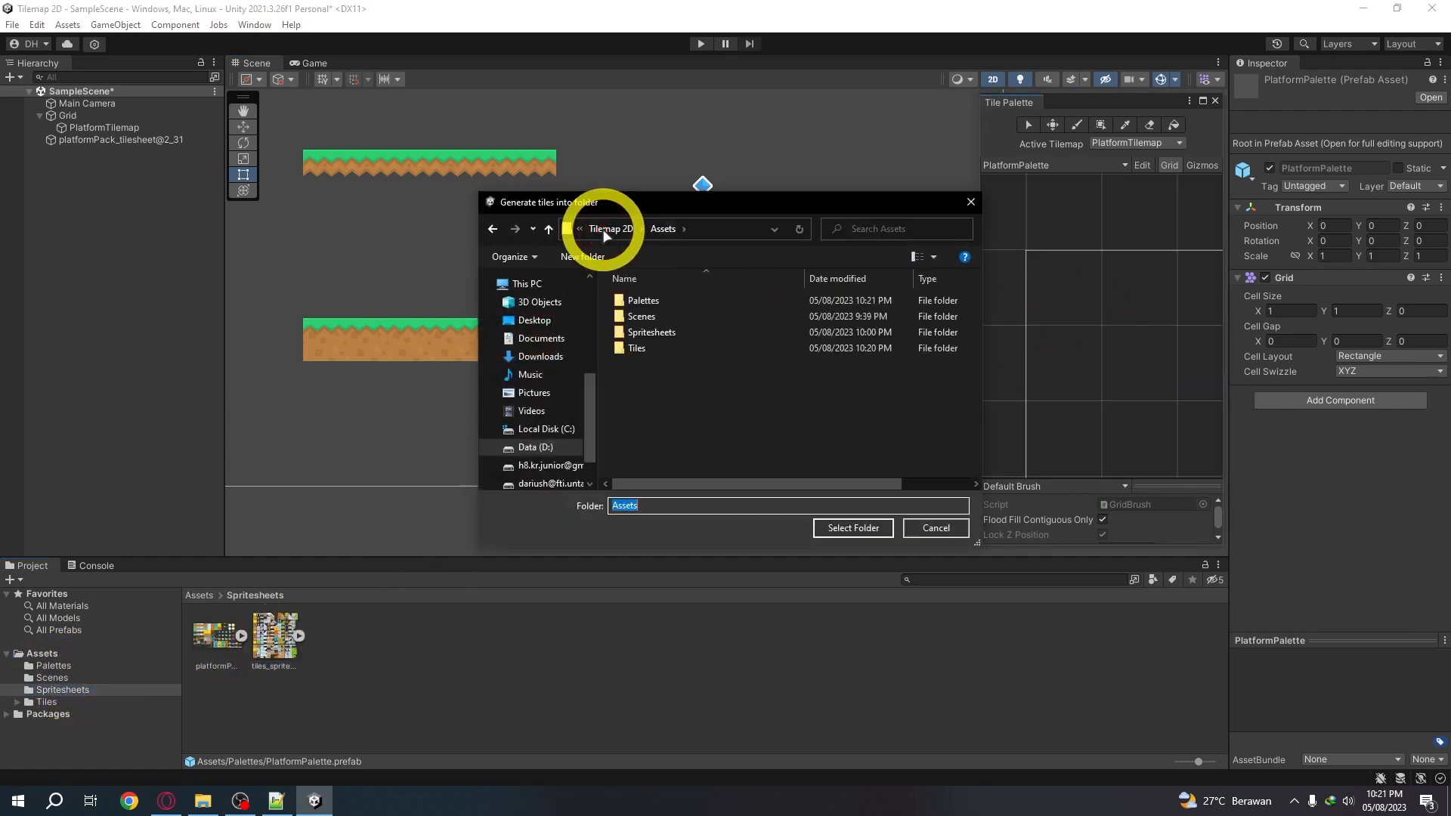
pyautogui.doubleClick(655, 348)
pyautogui.click(663, 303)
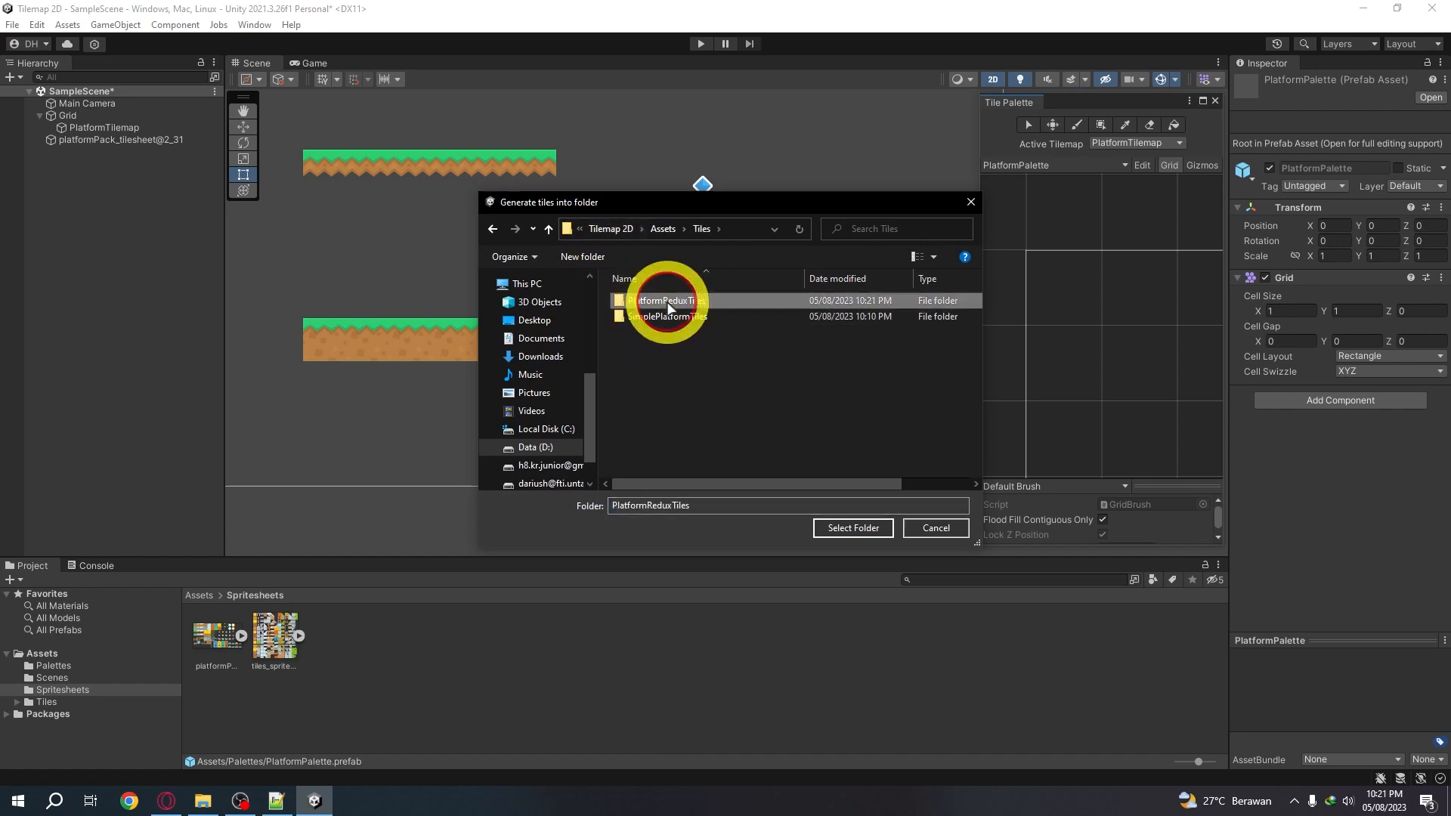
pyautogui.doubleClick(713, 303)
pyautogui.click(846, 528)
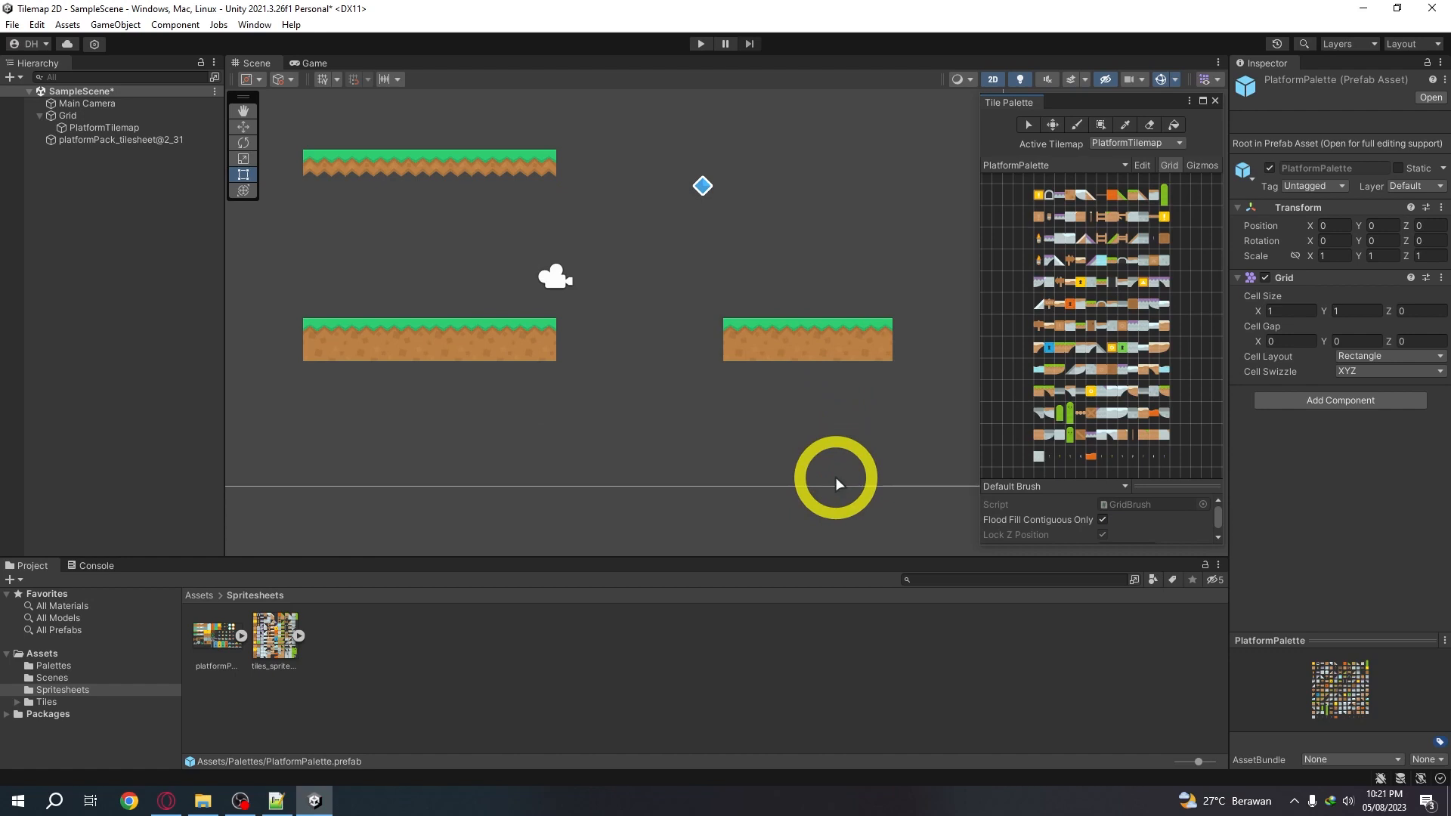
# Set Cell Sizing to Manual in the palette settings contained in the PlatformPalette asset
pyautogui.scroll(5, 1071, 390)
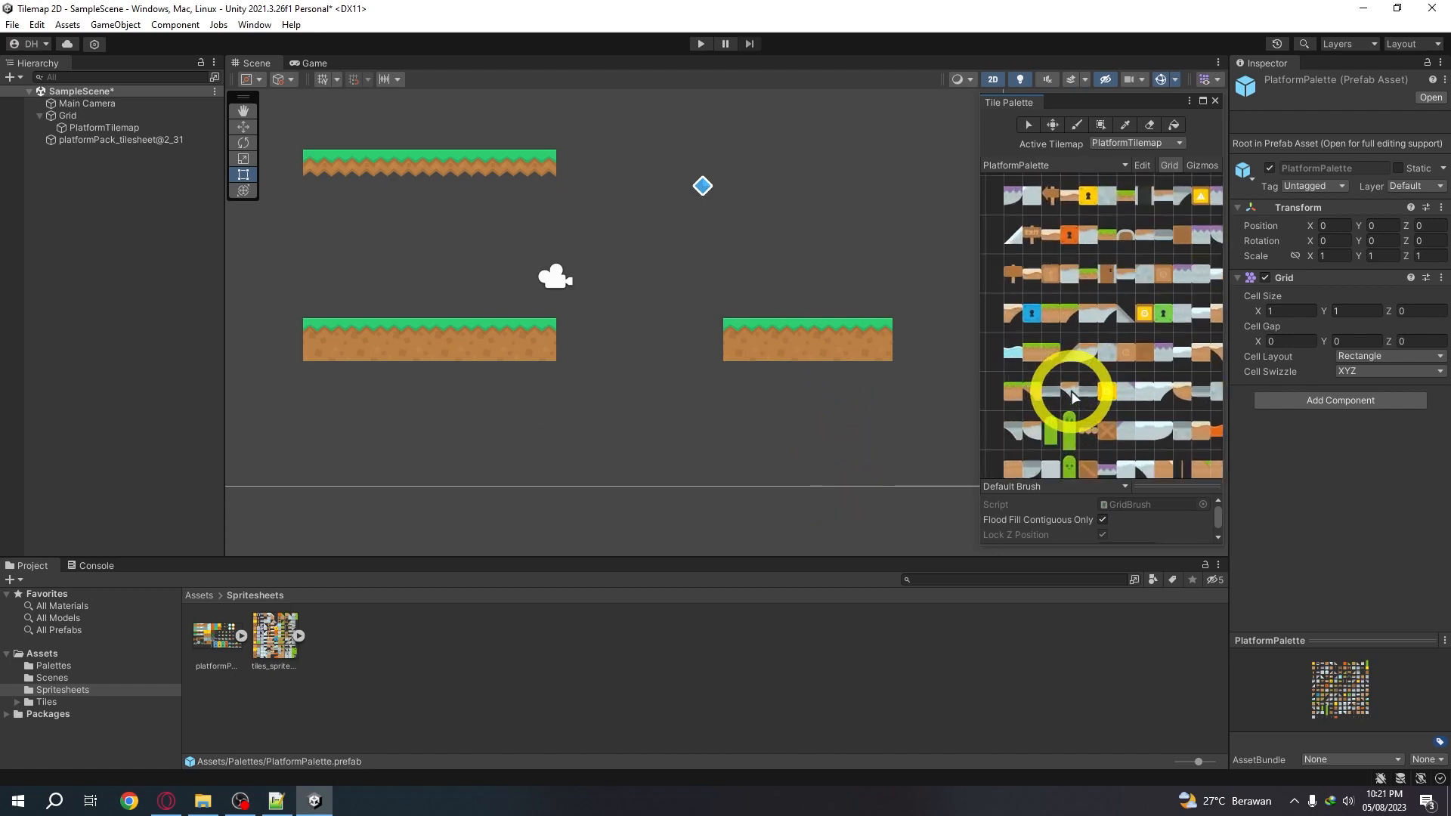
pyautogui.scroll(5, 1162, 314)
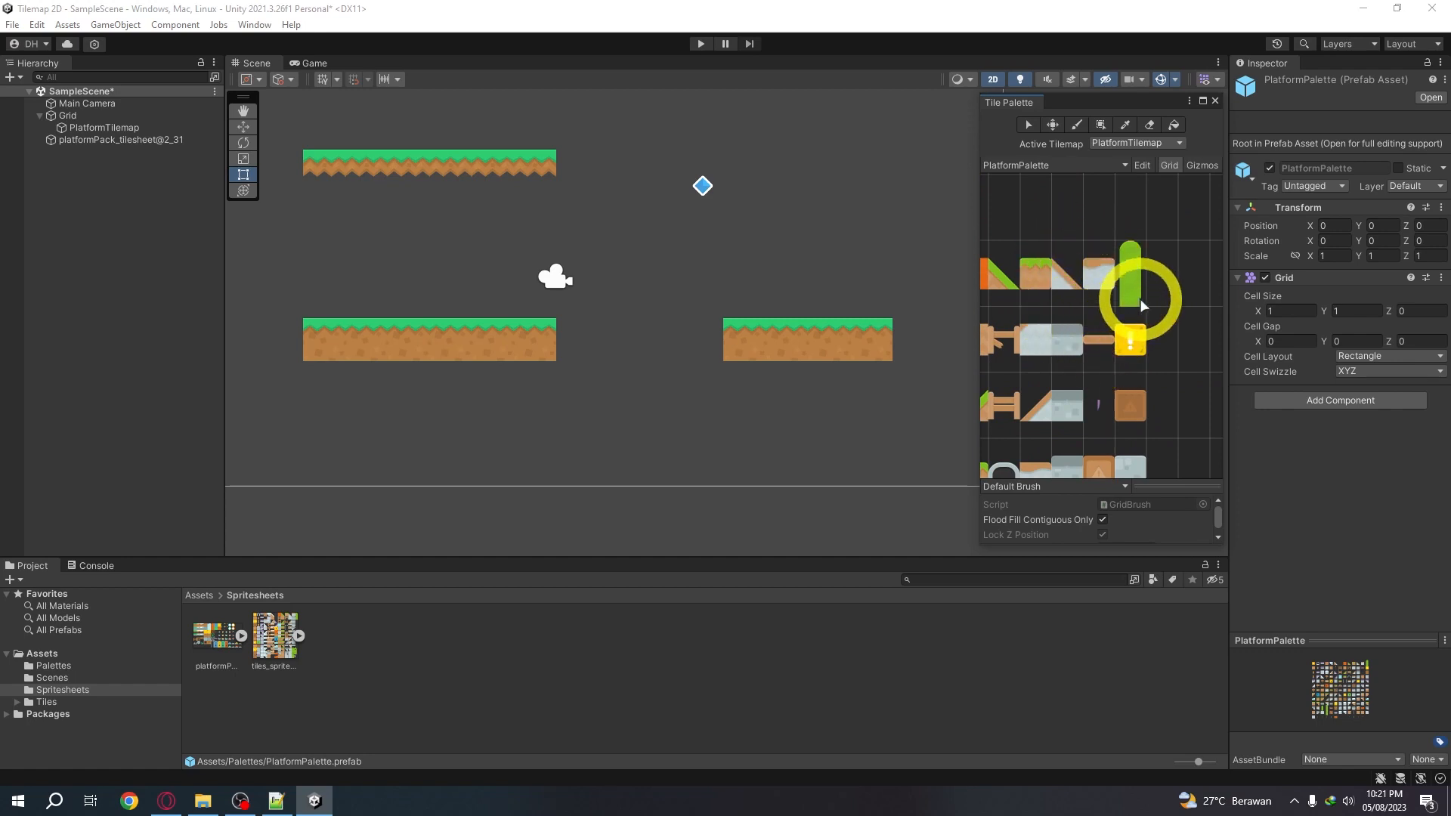
pyautogui.scroll(-5, 1075, 334)
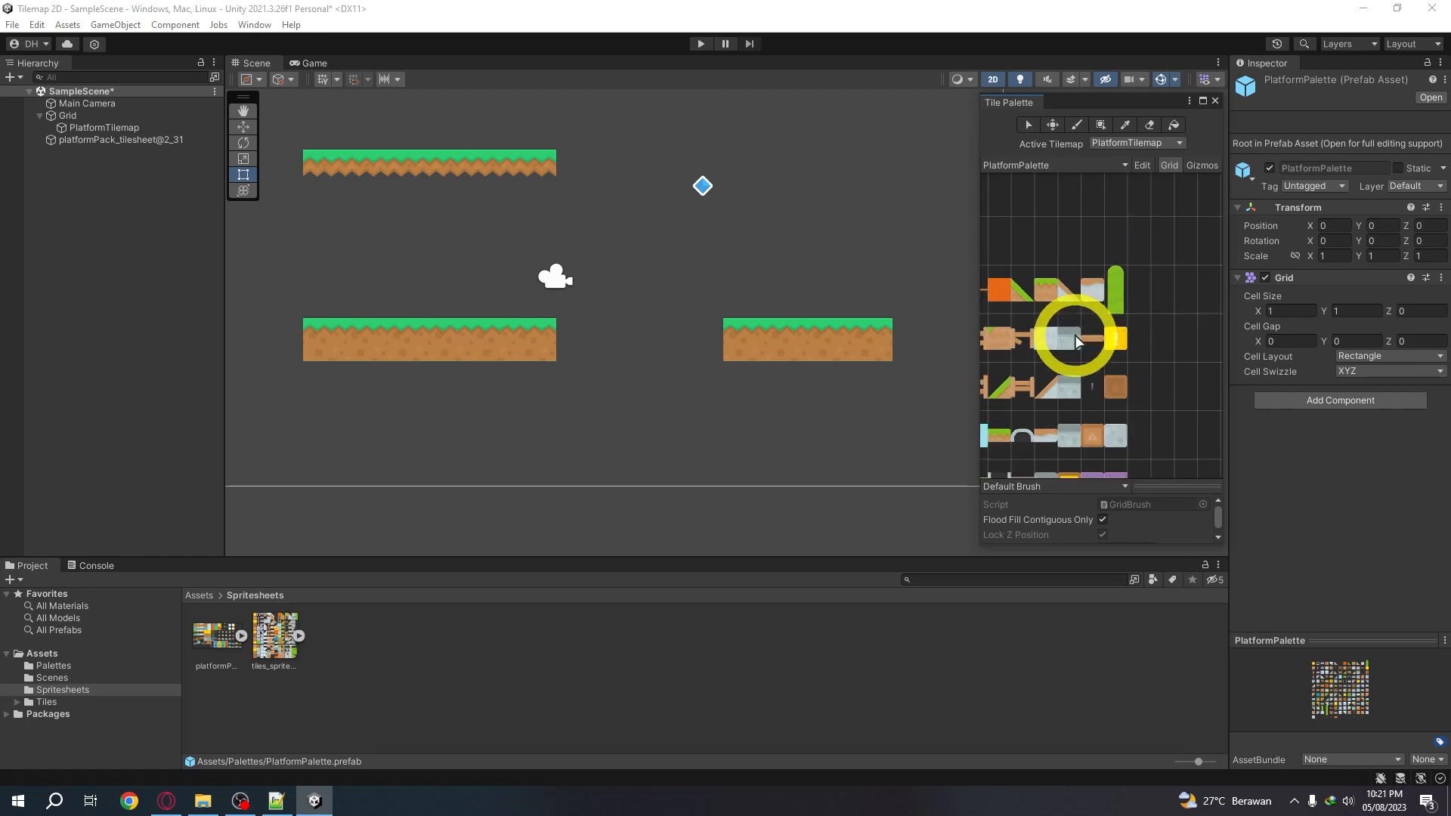
pyautogui.moveTo(1068, 343); pyautogui.dragTo(1207, 203, button='middle')
pyautogui.moveTo(1126, 325)
pyautogui.mouseDown(button='middle')
pyautogui.moveTo(1053, 267)
pyautogui.moveTo(1085, 259)
pyautogui.moveTo(1095, 366)
pyautogui.moveTo(1120, 318)
pyautogui.mouseUp(button='middle')
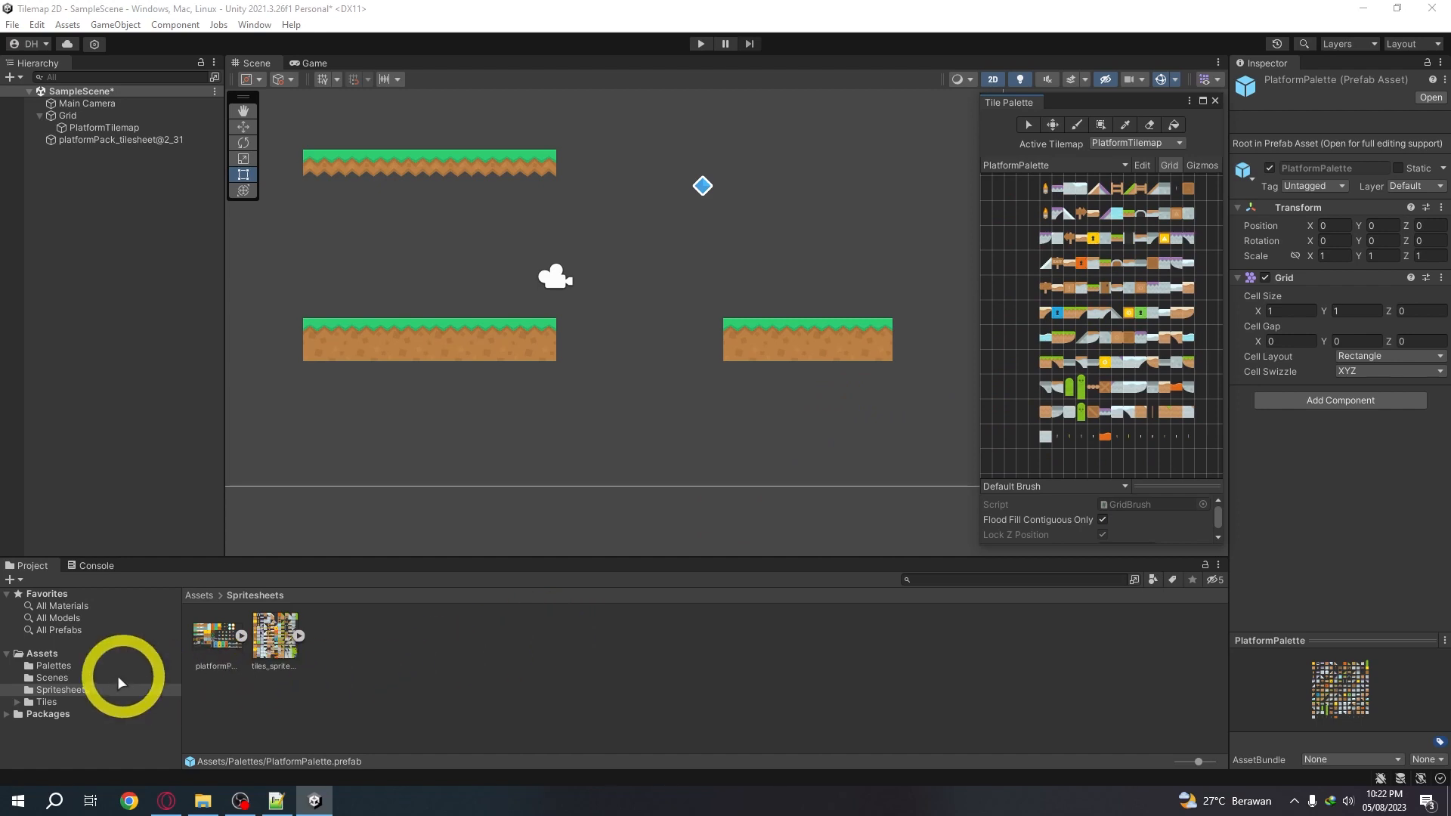
pyautogui.click(65, 666)
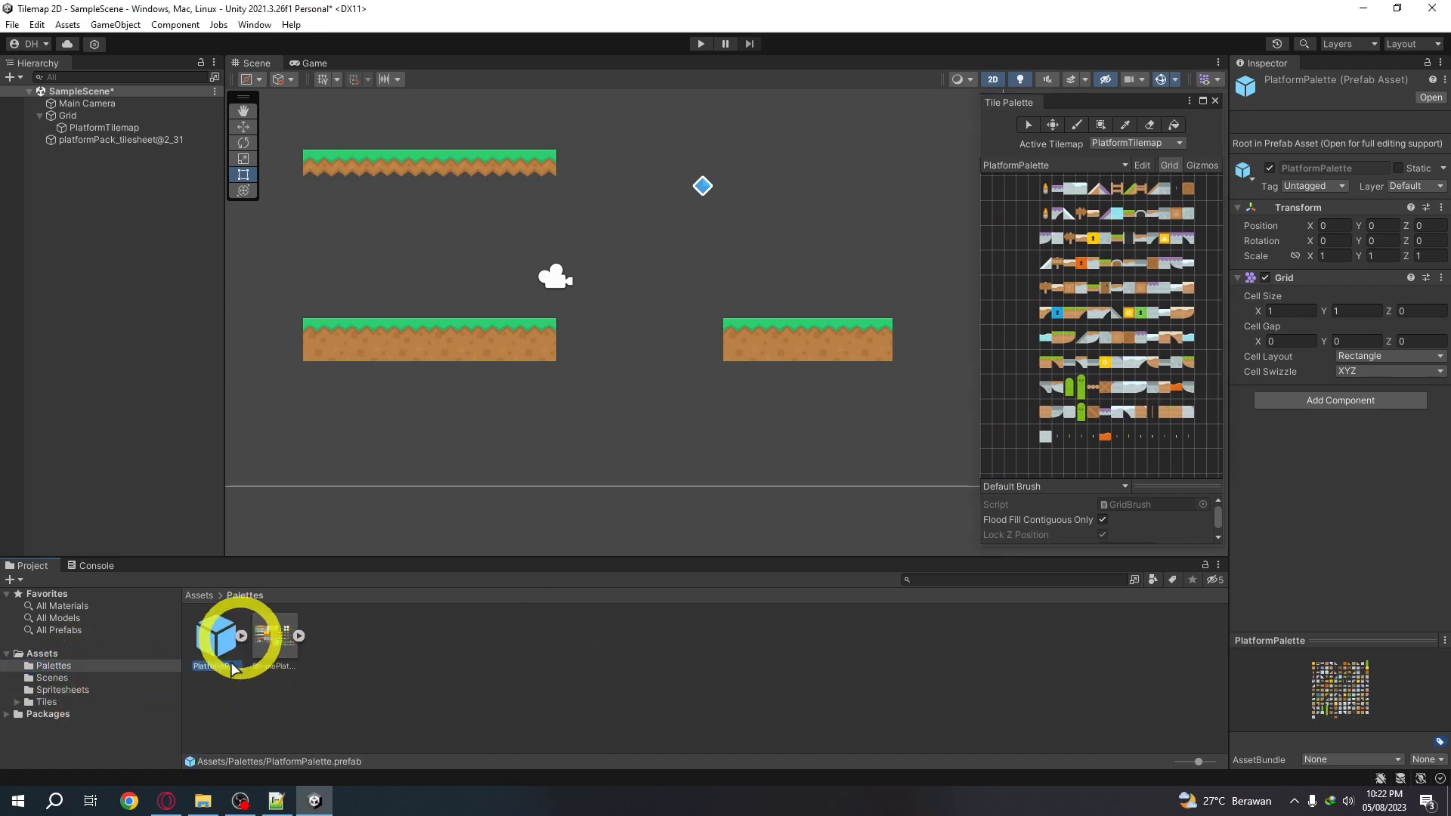
pyautogui.click(217, 643)
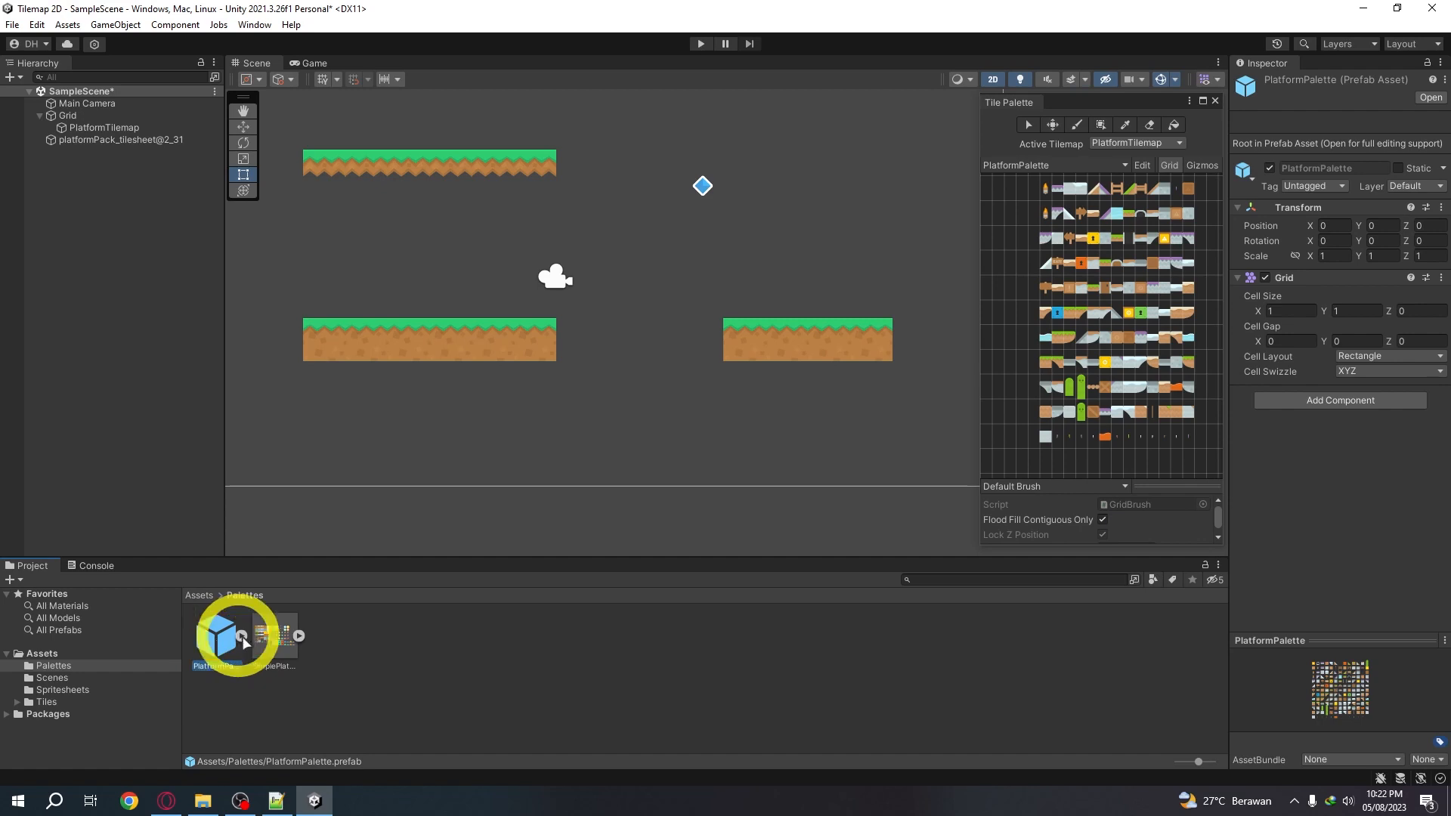
pyautogui.click(242, 637)
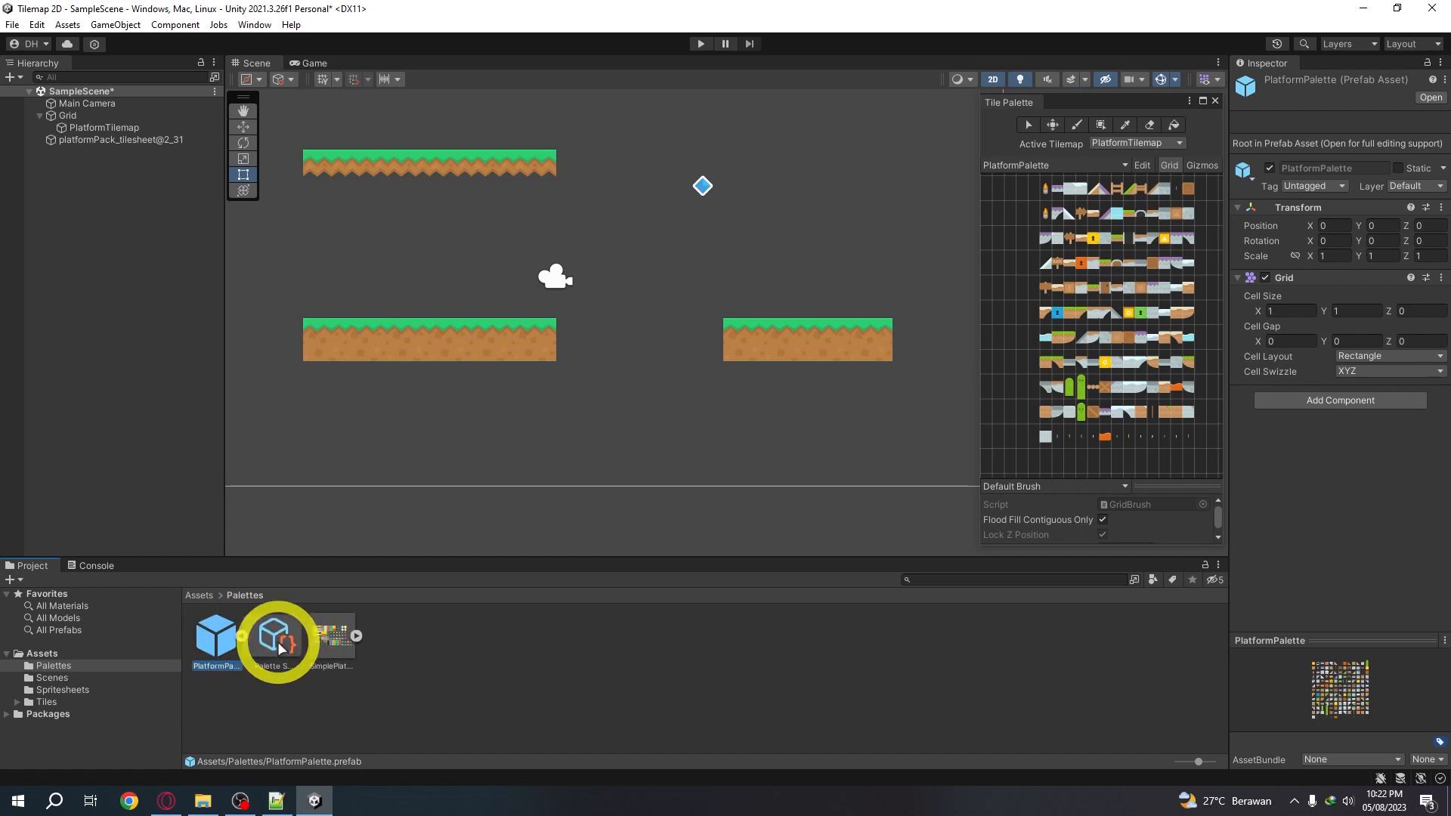
pyautogui.click(280, 644)
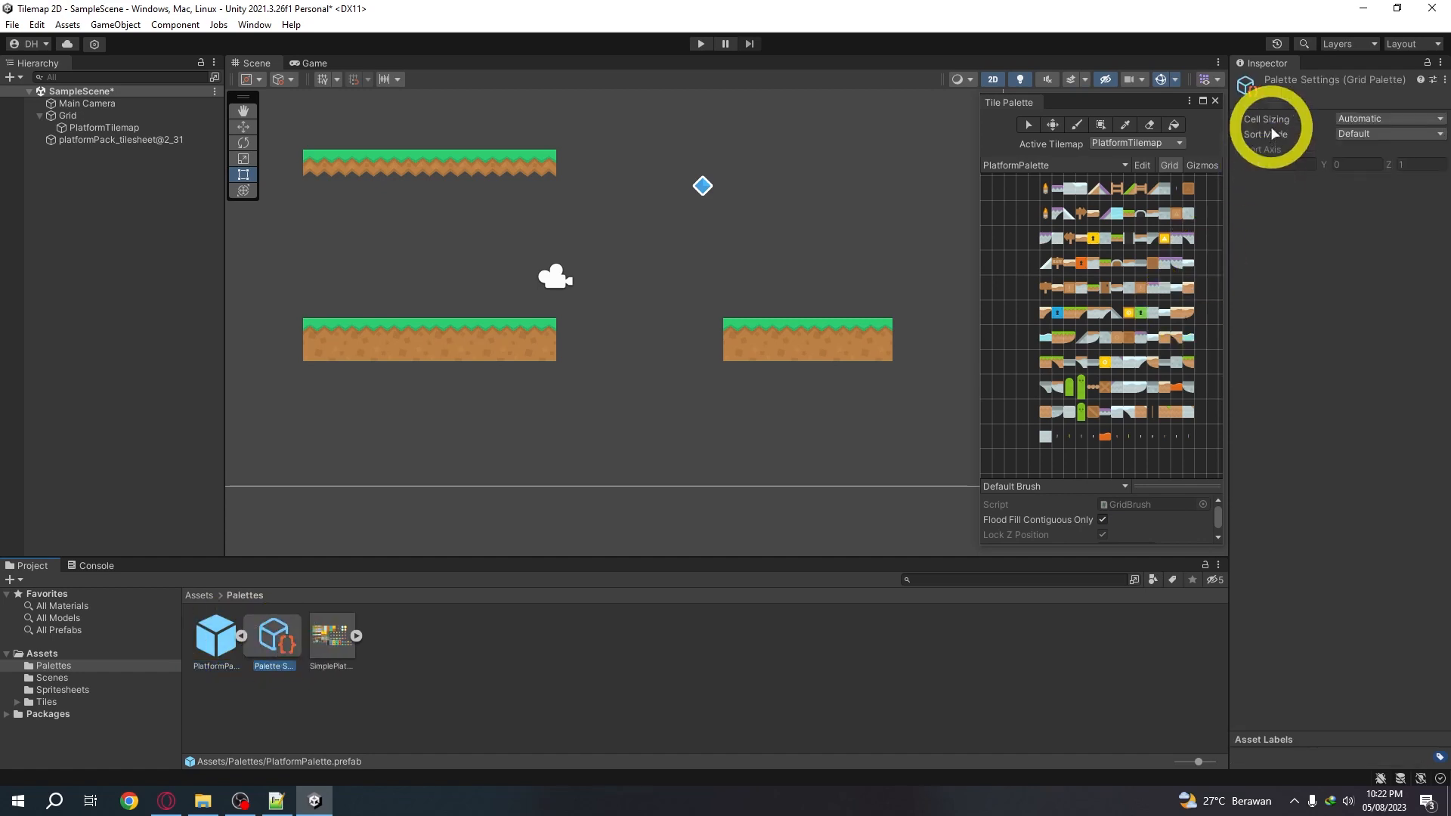
pyautogui.click(1374, 120)
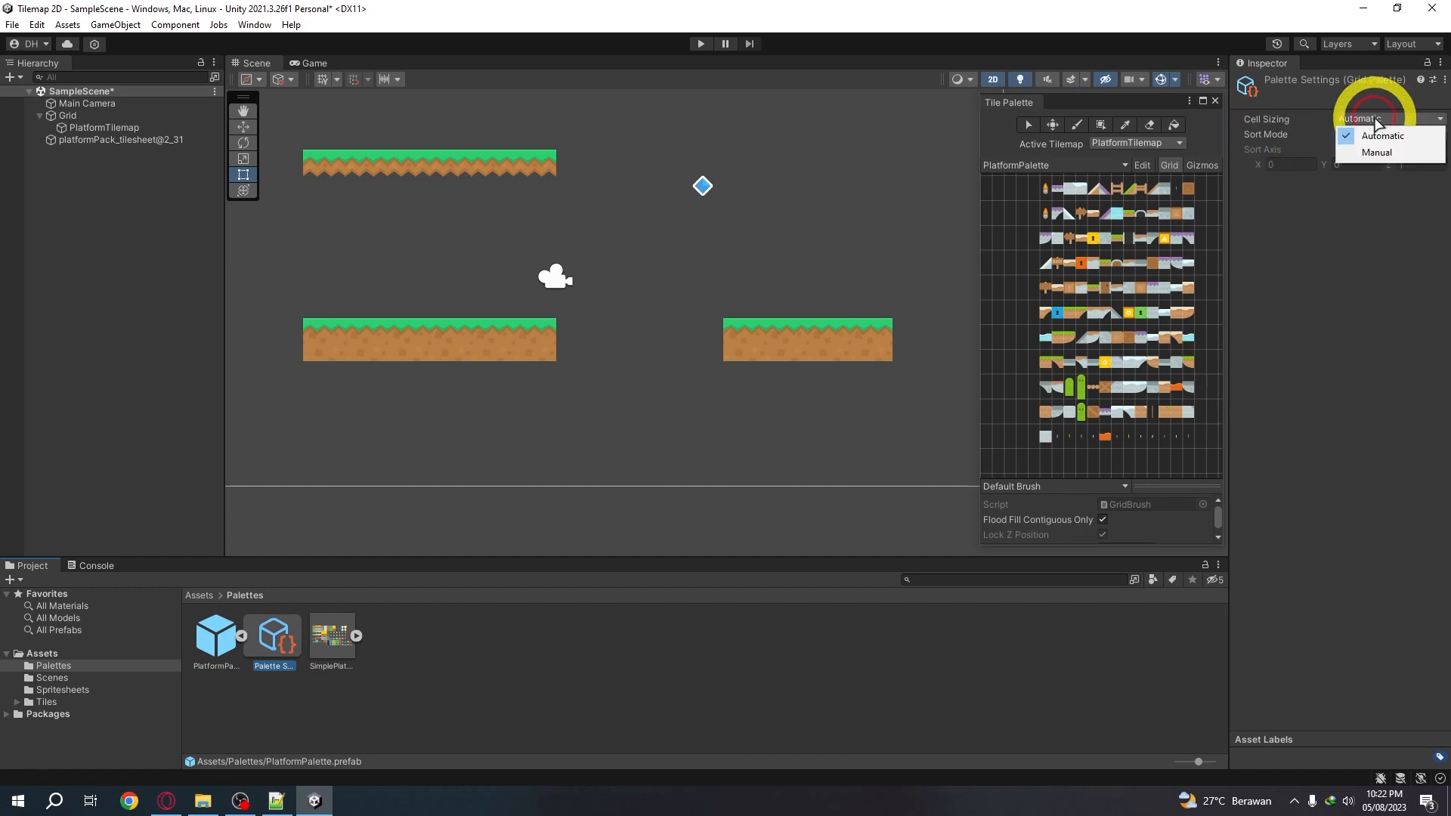
pyautogui.click(1374, 149)
# In the palette's edit mode, move the tall green tile above the yellow exclamation block one cell right, to X 12, Y 0
pyautogui.scroll(3, 1118, 285)
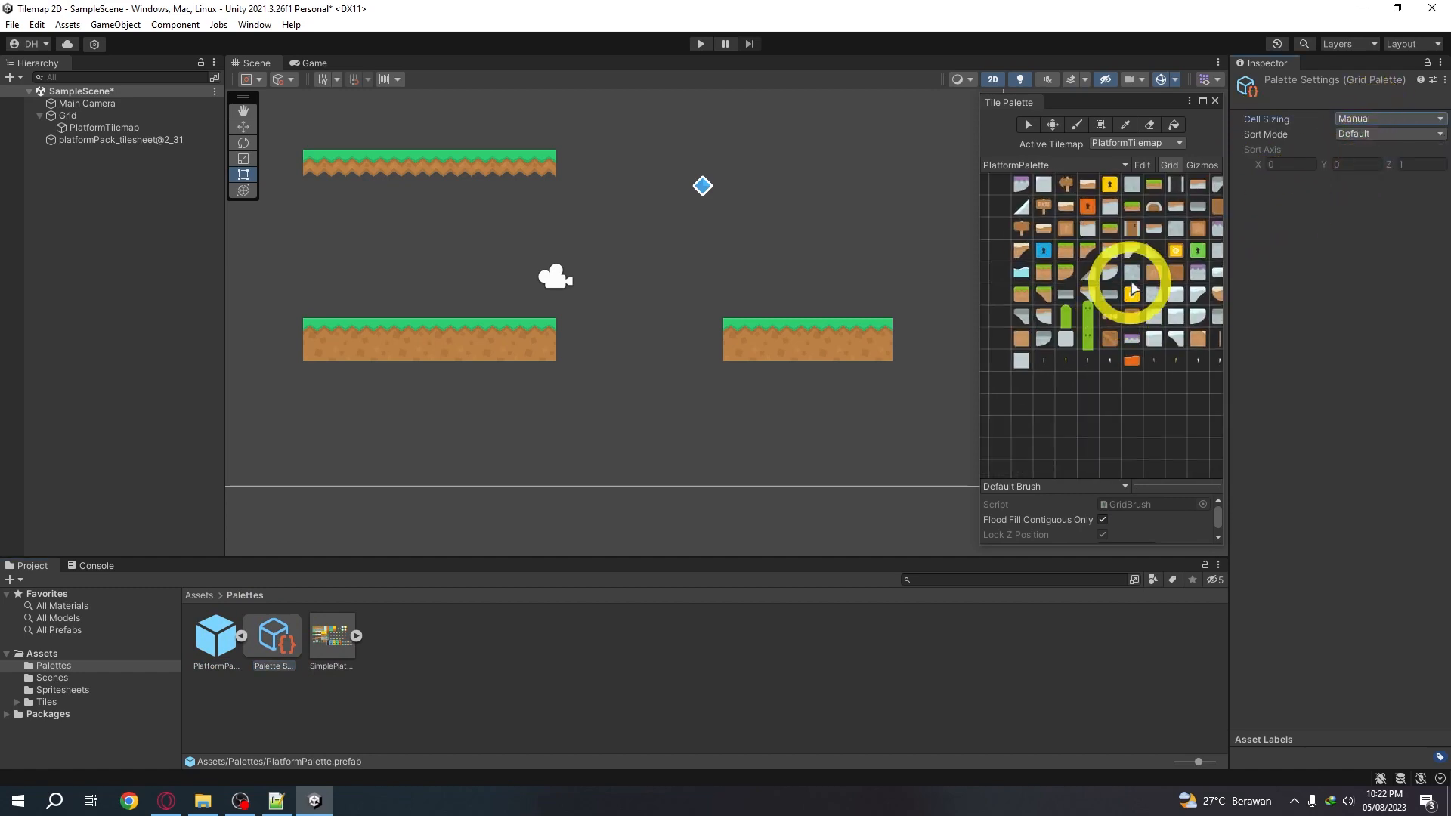
pyautogui.moveTo(1079, 337); pyautogui.dragTo(1113, 301, button='middle')
pyautogui.scroll(5, 1101, 328)
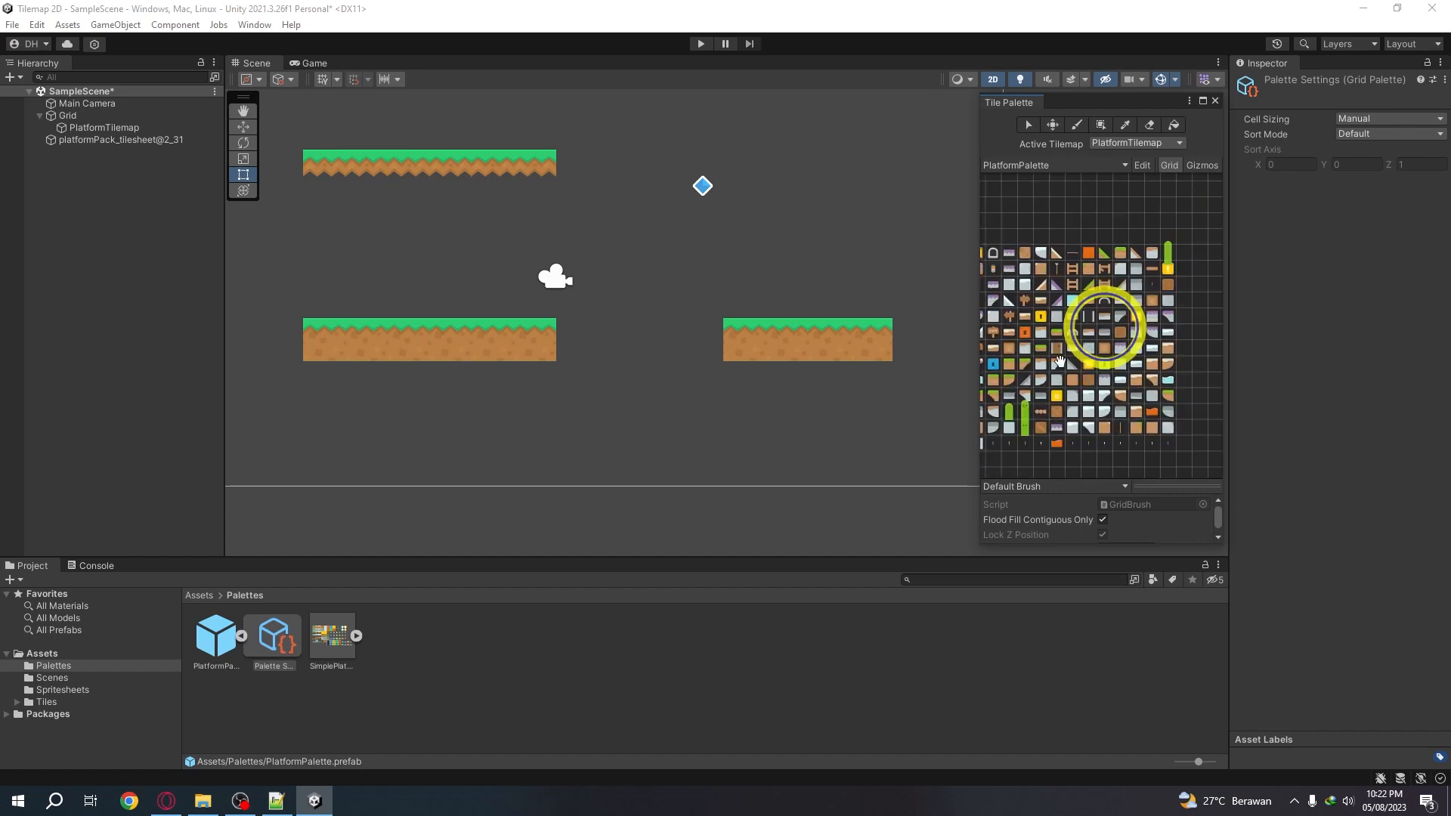
pyautogui.scroll(3, 1061, 341)
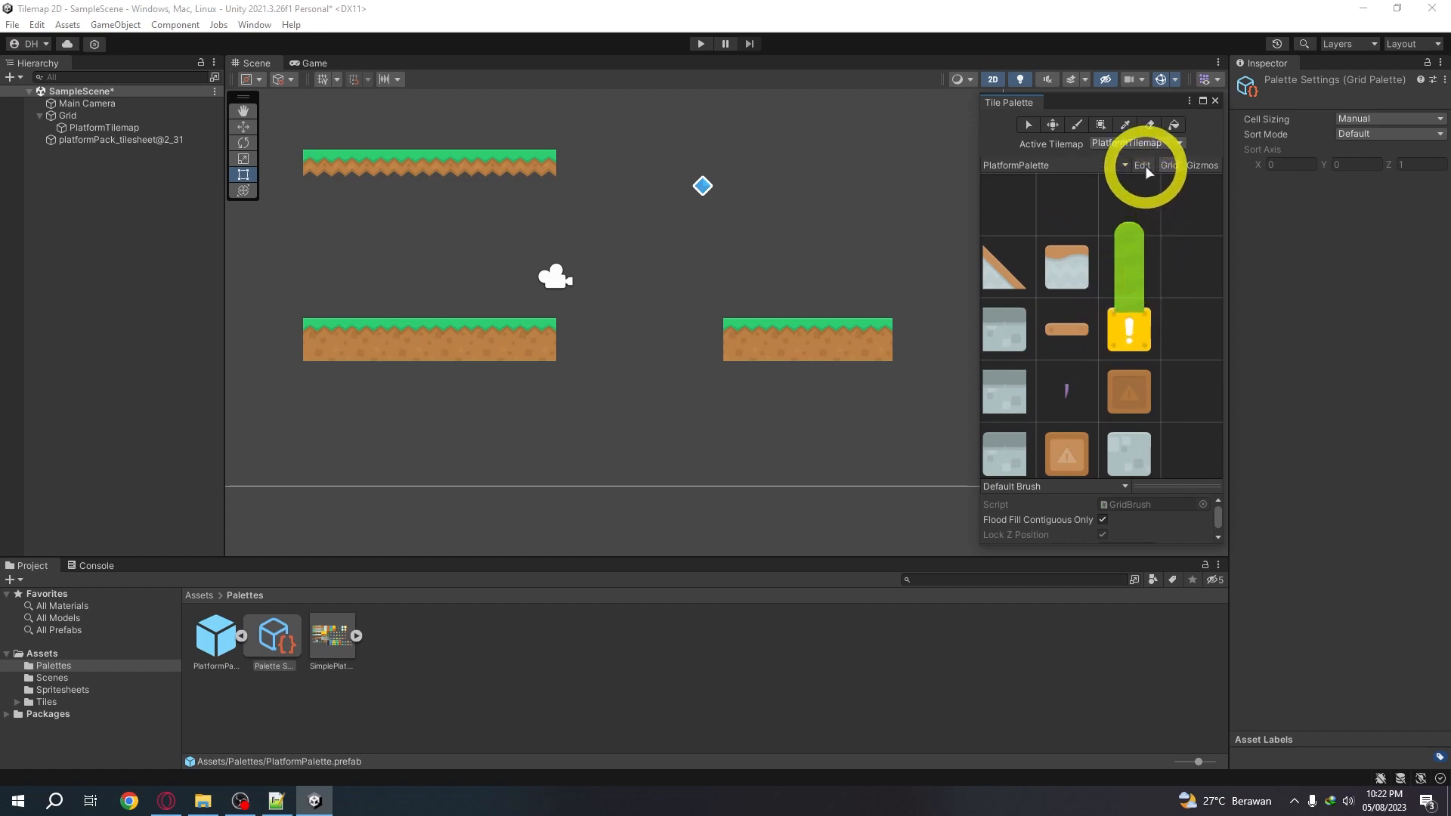
pyautogui.click(1029, 124)
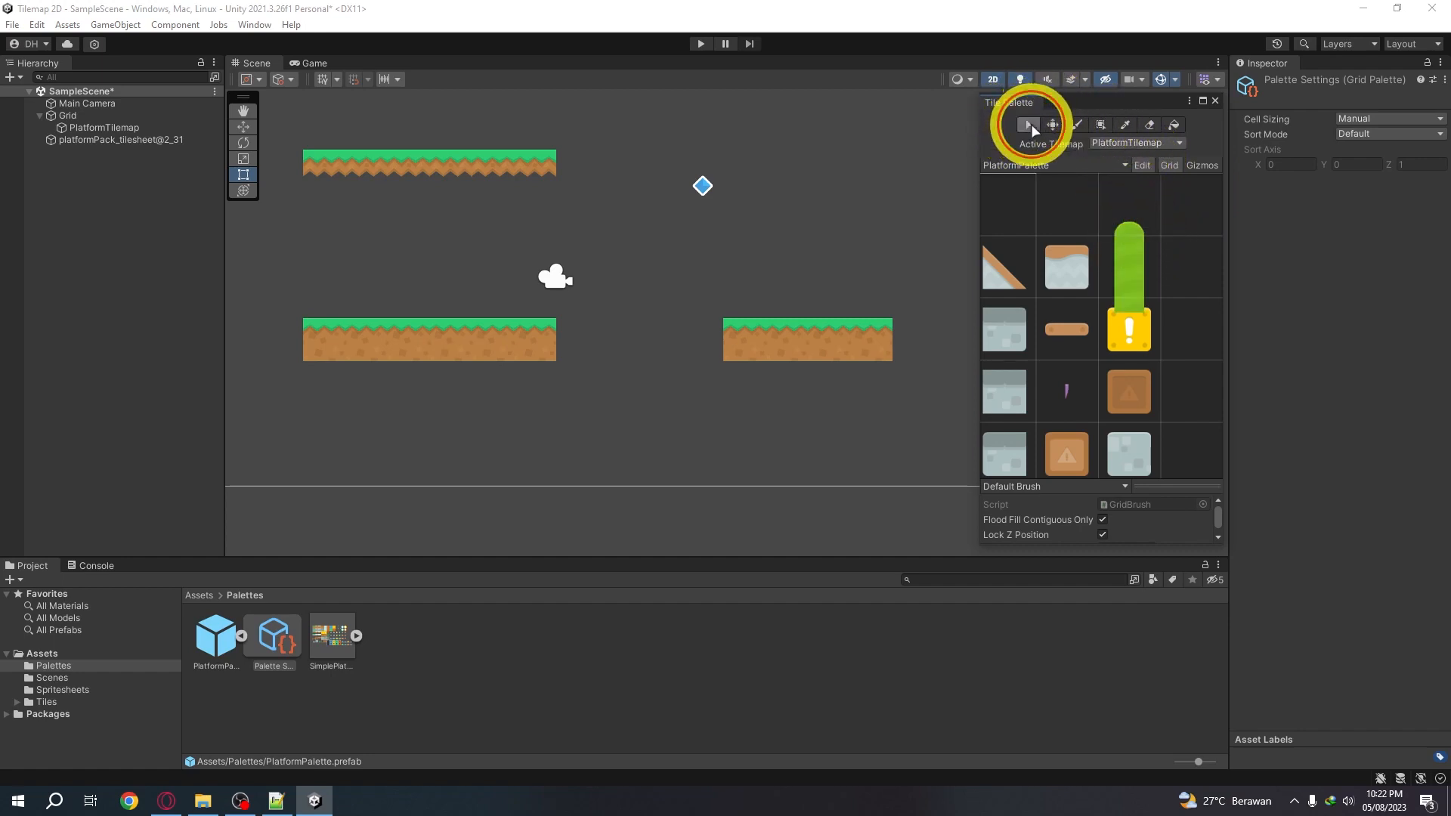
pyautogui.click(1123, 259)
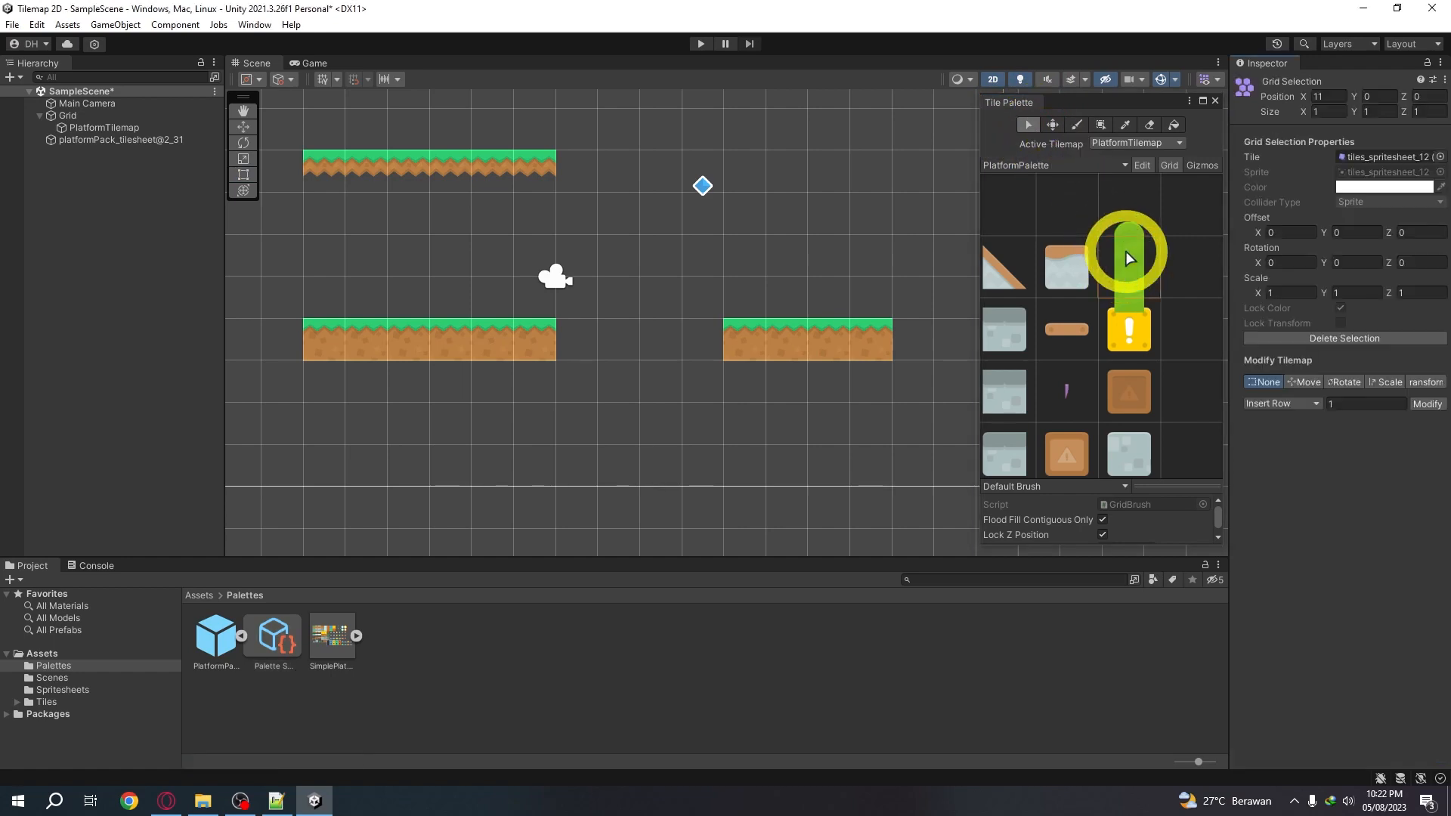
pyautogui.click(1052, 125)
pyautogui.moveTo(1144, 252); pyautogui.dragTo(1193, 269)
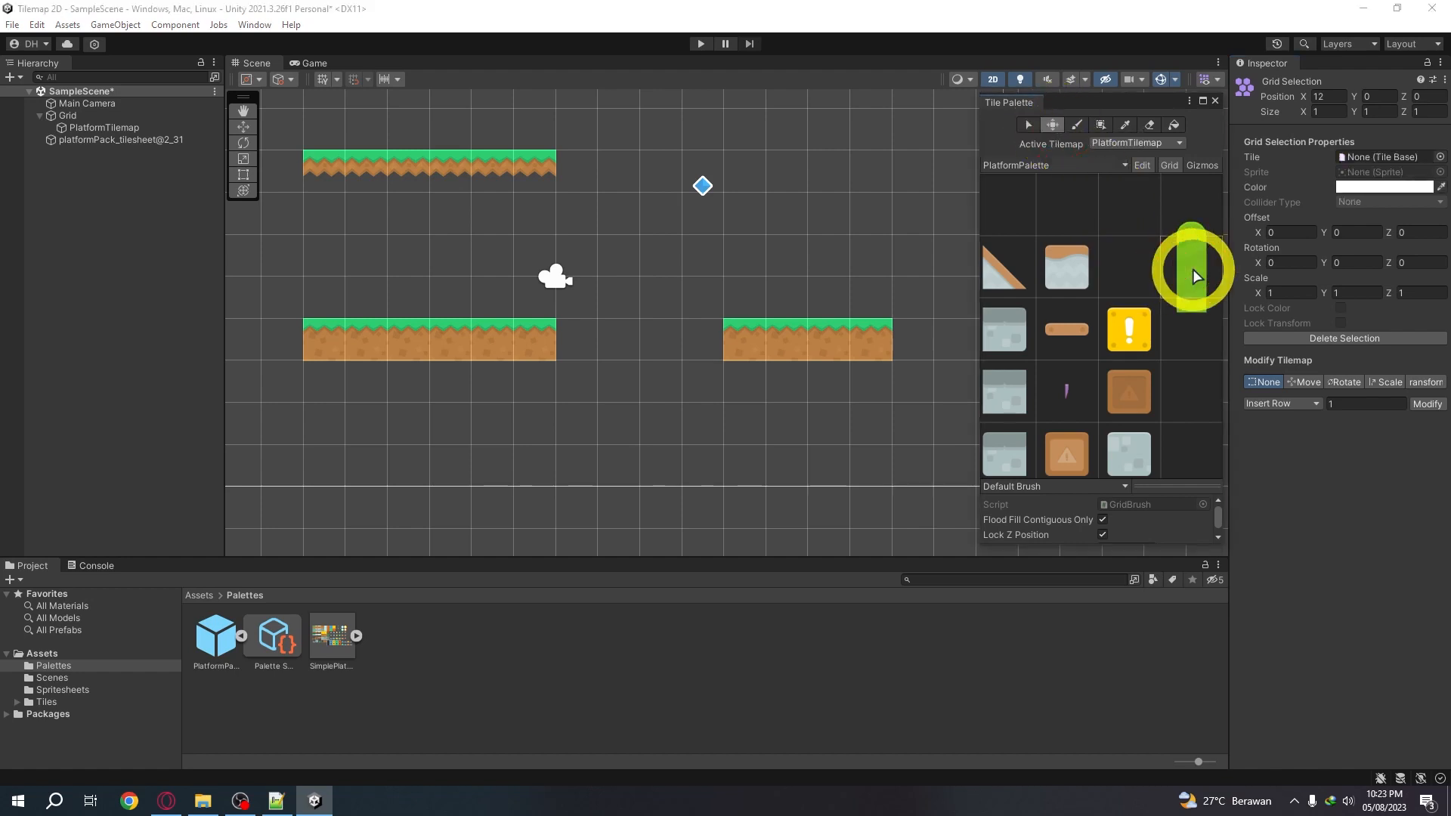
# Move the tall green tiles out of PlatformPalette's main block into the empty area beneath the other tiles
pyautogui.scroll(-10, 1139, 271)
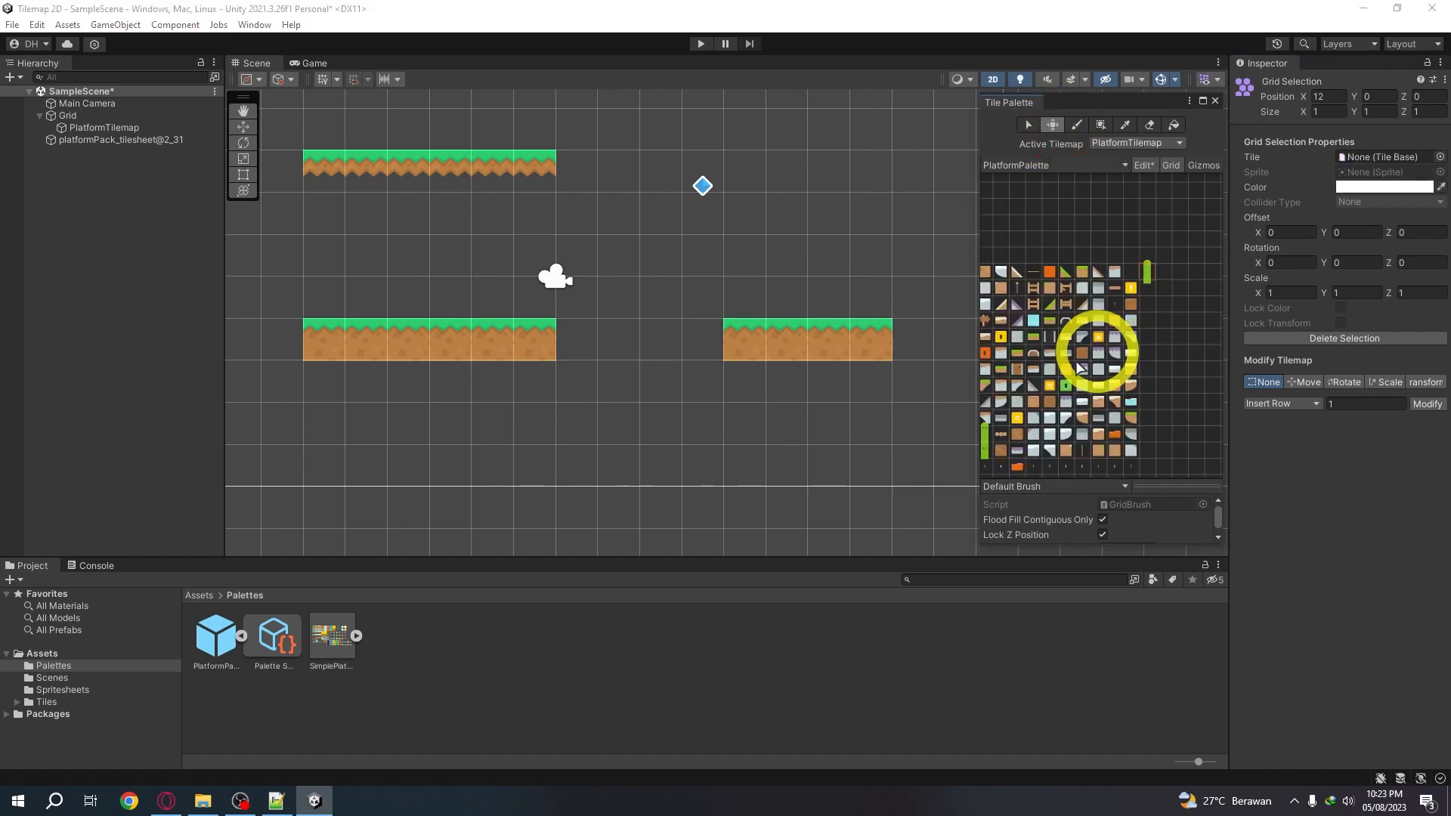
pyautogui.scroll(6, 1087, 361)
pyautogui.scroll(2, 1086, 356)
pyautogui.moveTo(1075, 361); pyautogui.dragTo(1108, 322, button='middle')
pyautogui.scroll(-2, 1109, 321)
pyautogui.click(1028, 131)
pyautogui.click(1077, 279)
pyautogui.click(1049, 125)
pyautogui.click(1029, 127)
pyautogui.click(1105, 279)
pyautogui.click(1053, 126)
pyautogui.moveTo(1075, 279); pyautogui.dragTo(1105, 397)
# Complete the row of four green tiles at Y -14, starting from X 0, and leave palette edit mode with the changes saved
pyautogui.click(1029, 127)
pyautogui.click(1105, 309)
pyautogui.click(1053, 125)
pyautogui.moveTo(1105, 309); pyautogui.dragTo(1075, 399)
pyautogui.scroll(-5, 1148, 302)
pyautogui.click(1029, 127)
pyautogui.click(1092, 450)
pyautogui.scroll(-2, 1100, 355)
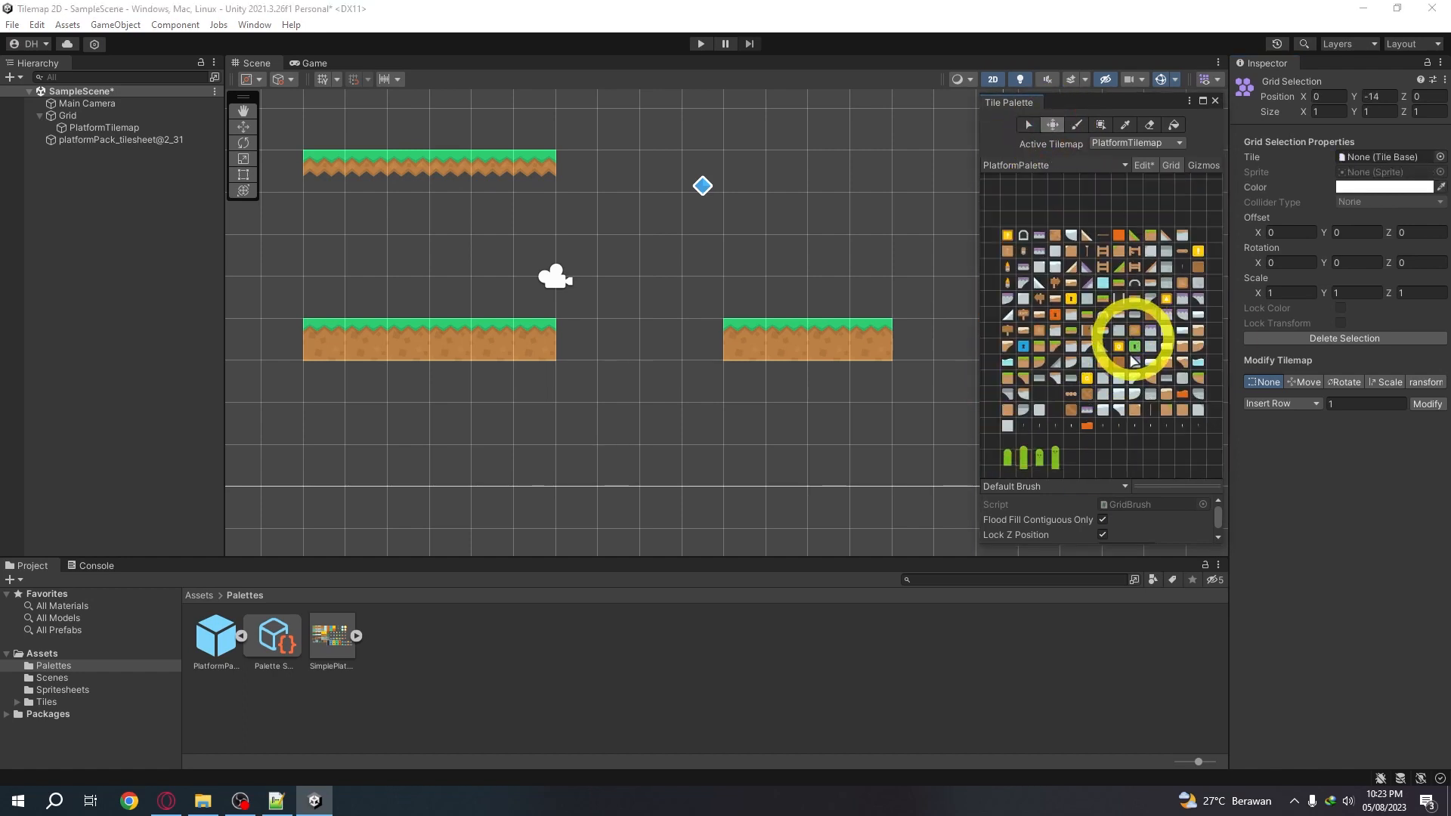
pyautogui.moveTo(1122, 357); pyautogui.dragTo(1124, 330, button='middle')
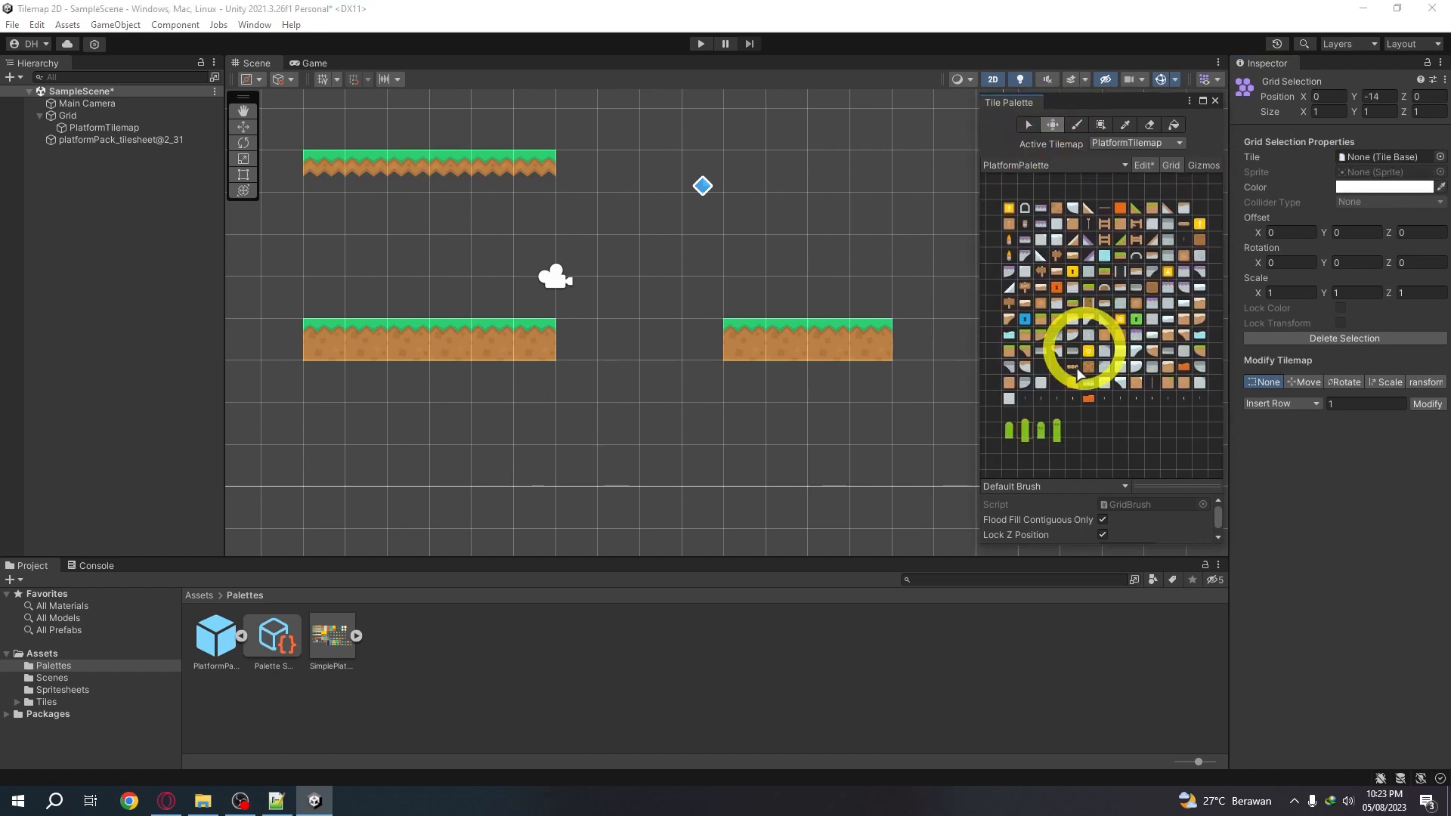
pyautogui.click(1149, 165)
pyautogui.click(1143, 201)
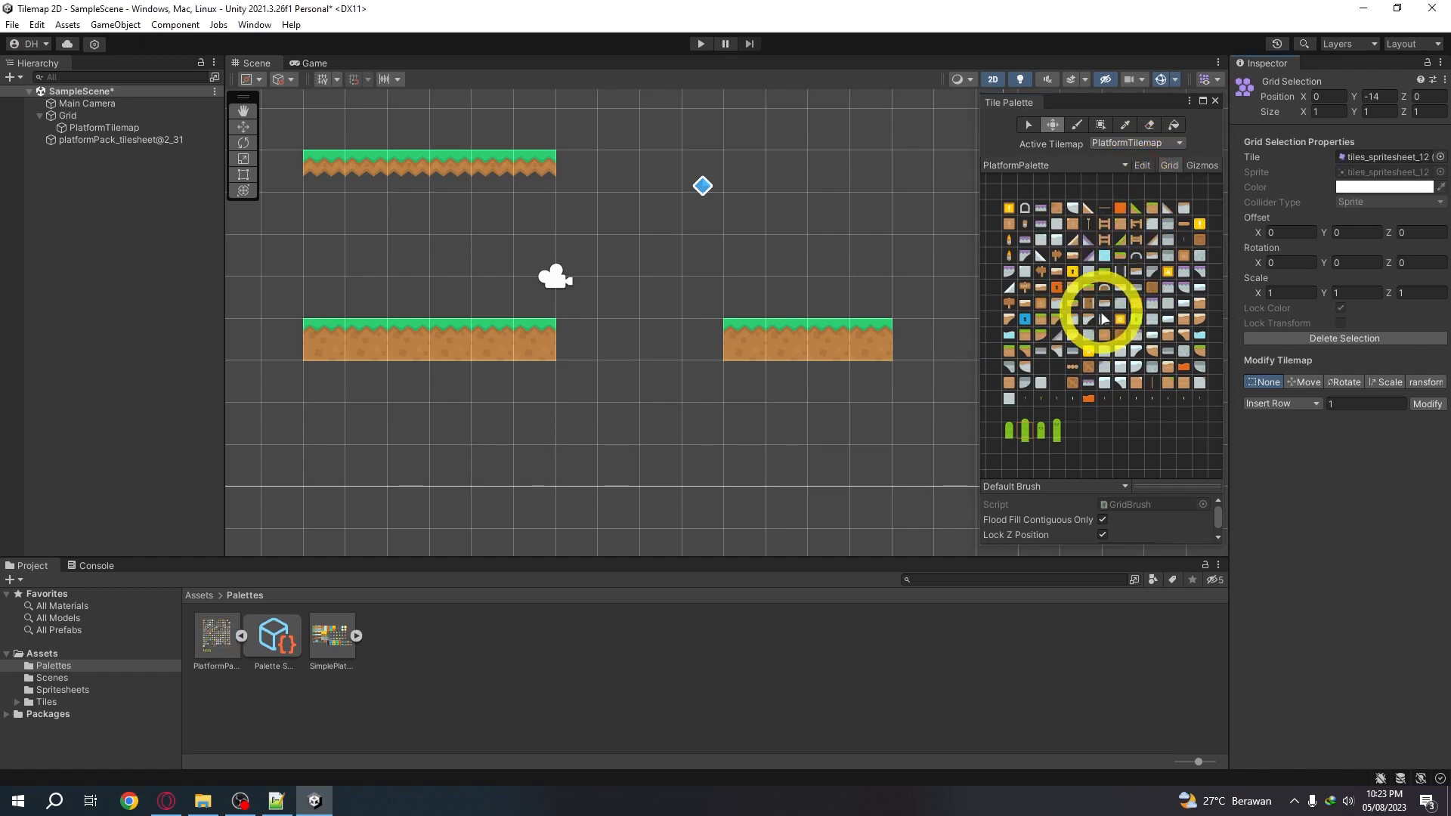
# Set Pixels Per Unit of the tiles_spritesheet texture to 70 and apply it, so its tiles fill the palette cells
pyautogui.scroll(5, 1103, 319)
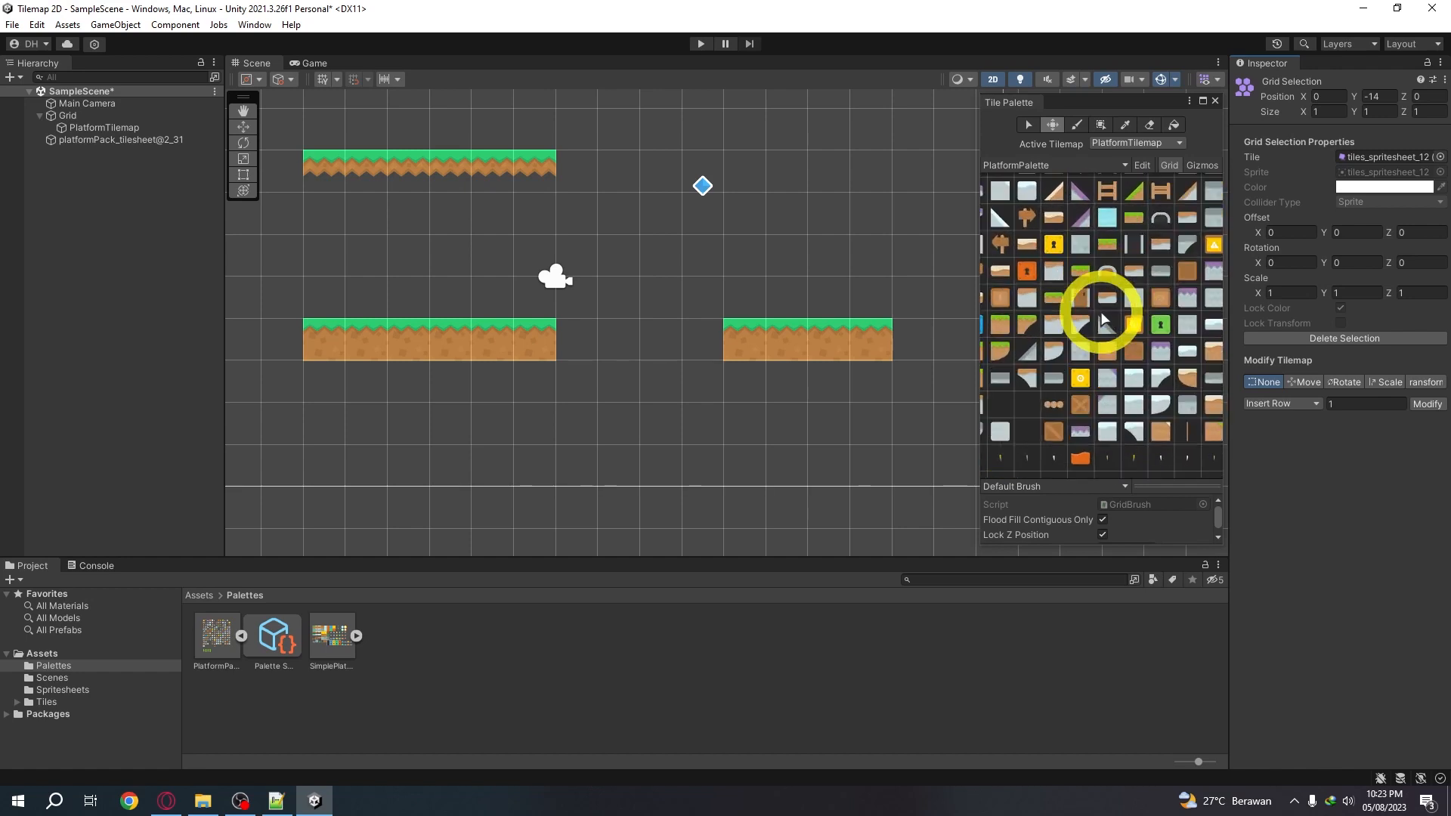
pyautogui.scroll(2, 1102, 317)
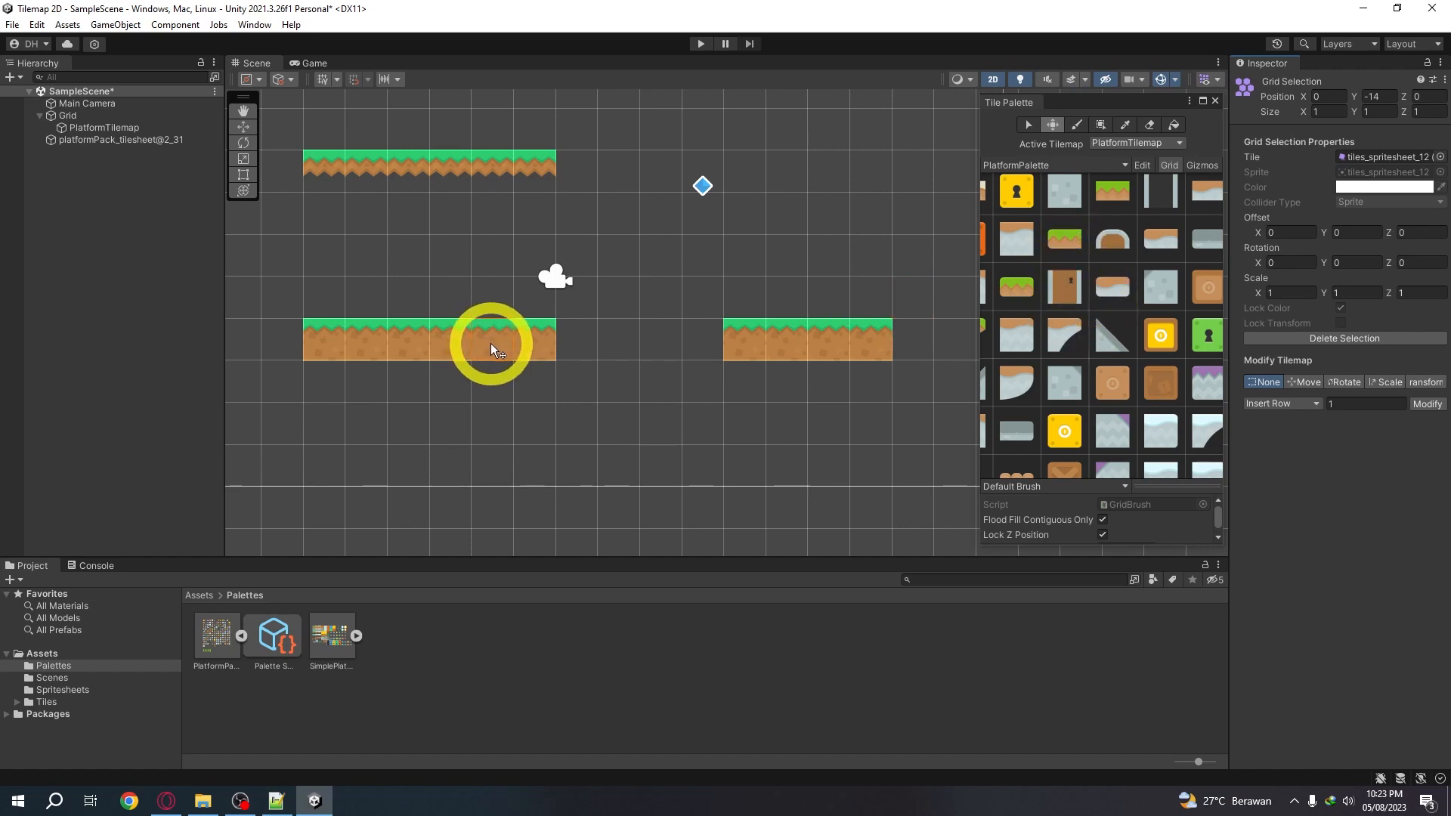
pyautogui.click(58, 690)
pyautogui.click(291, 683)
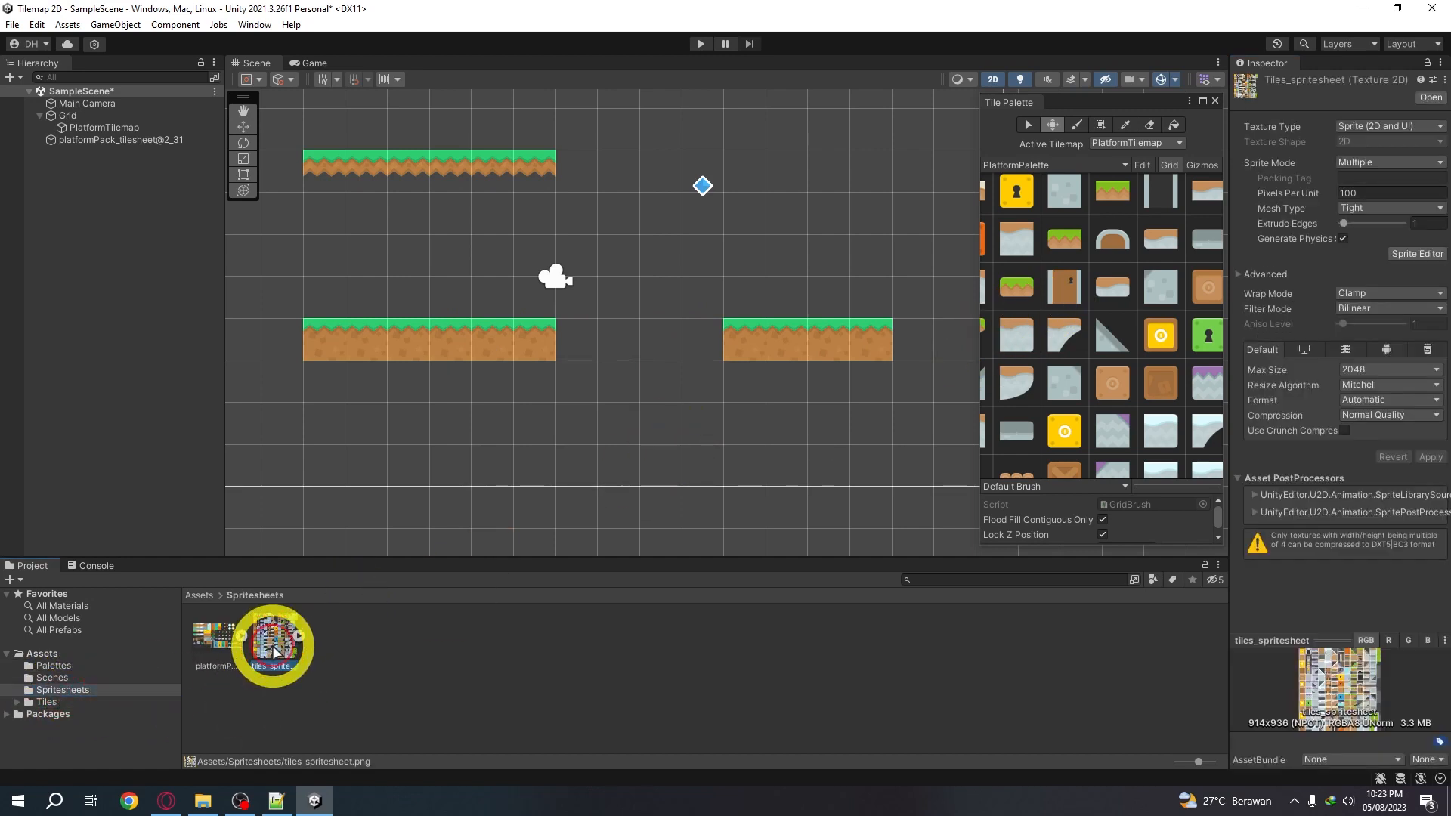
pyautogui.click(1367, 194)
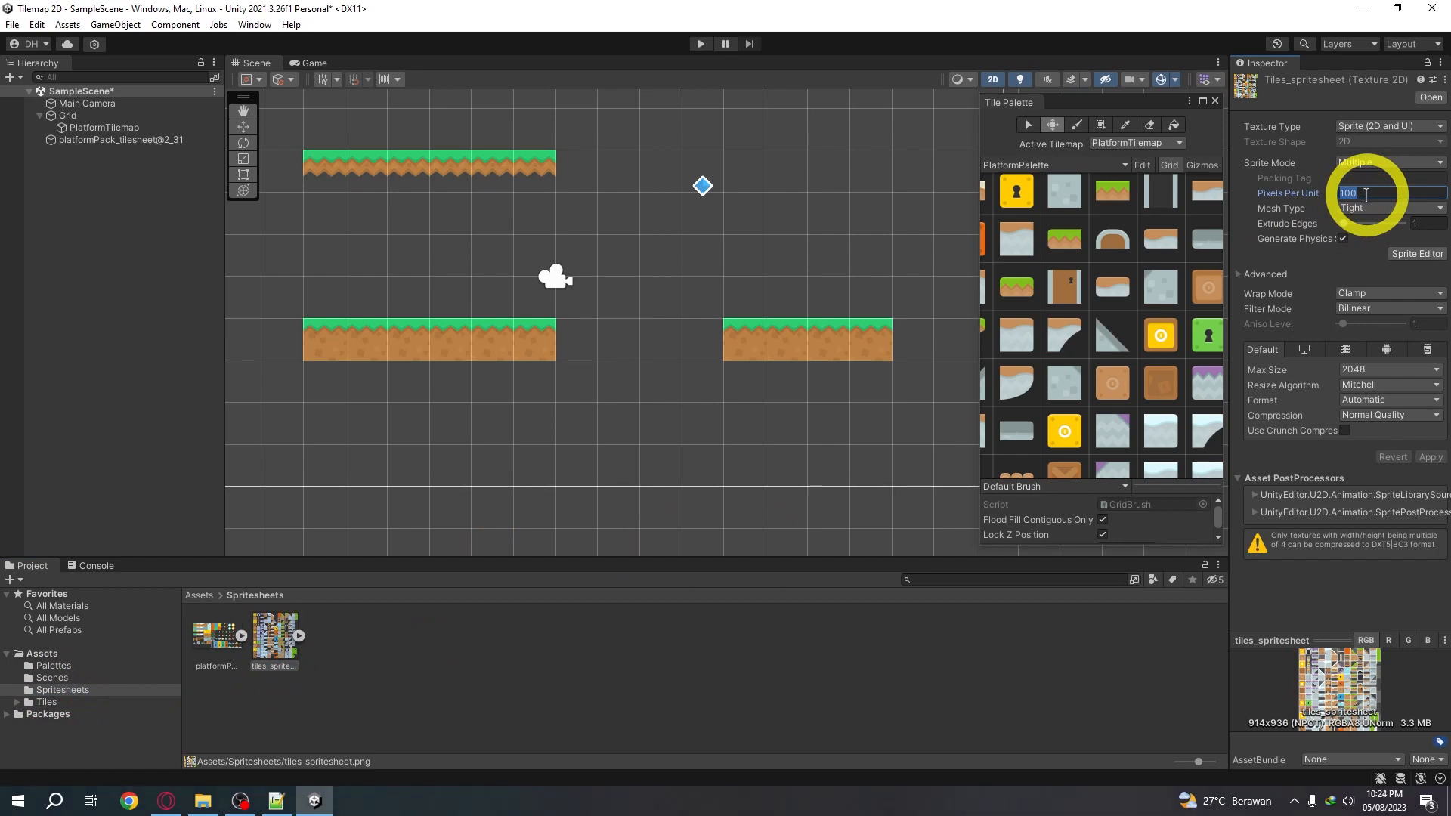
pyautogui.write('70')
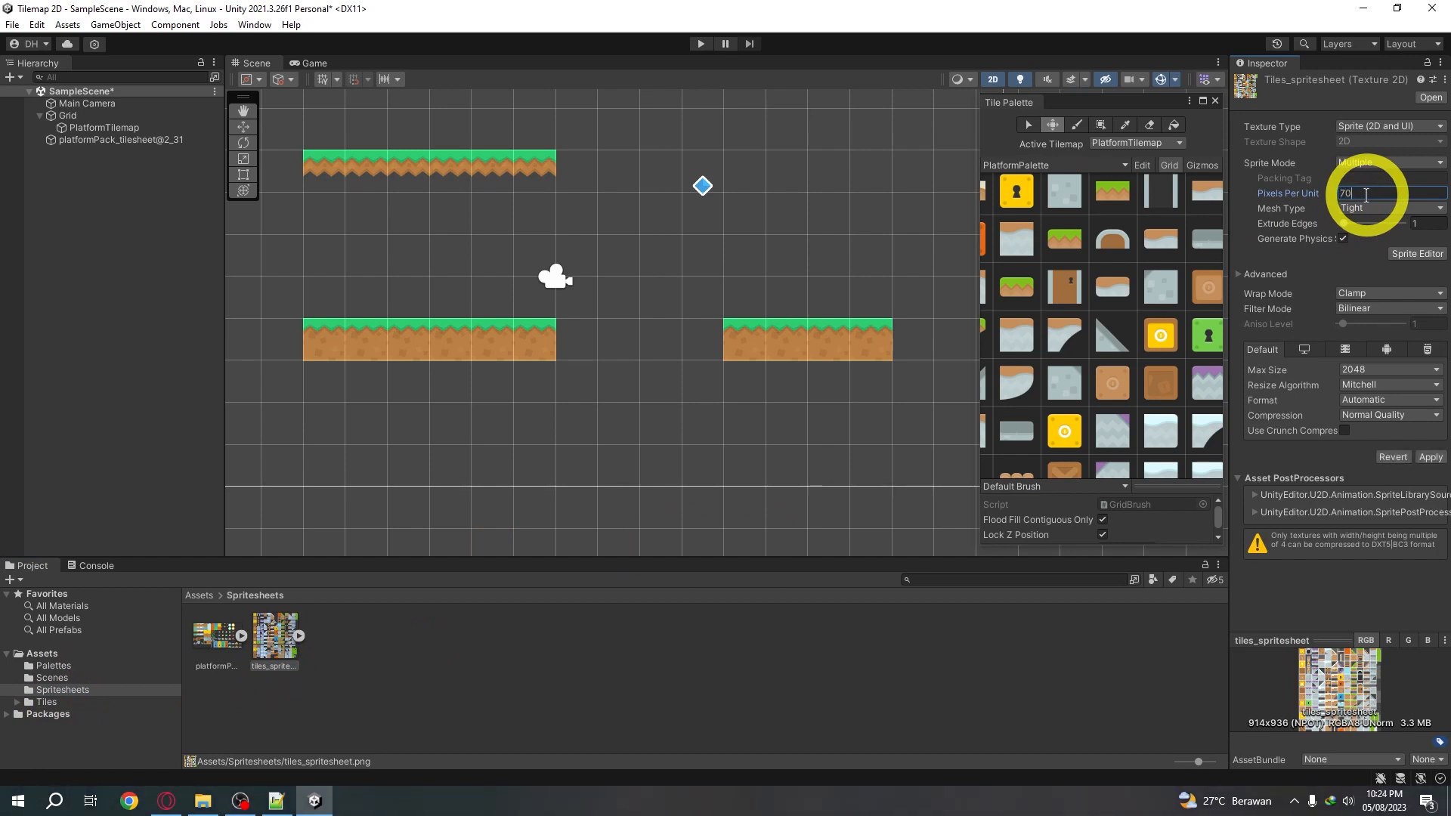
pyautogui.click(1431, 457)
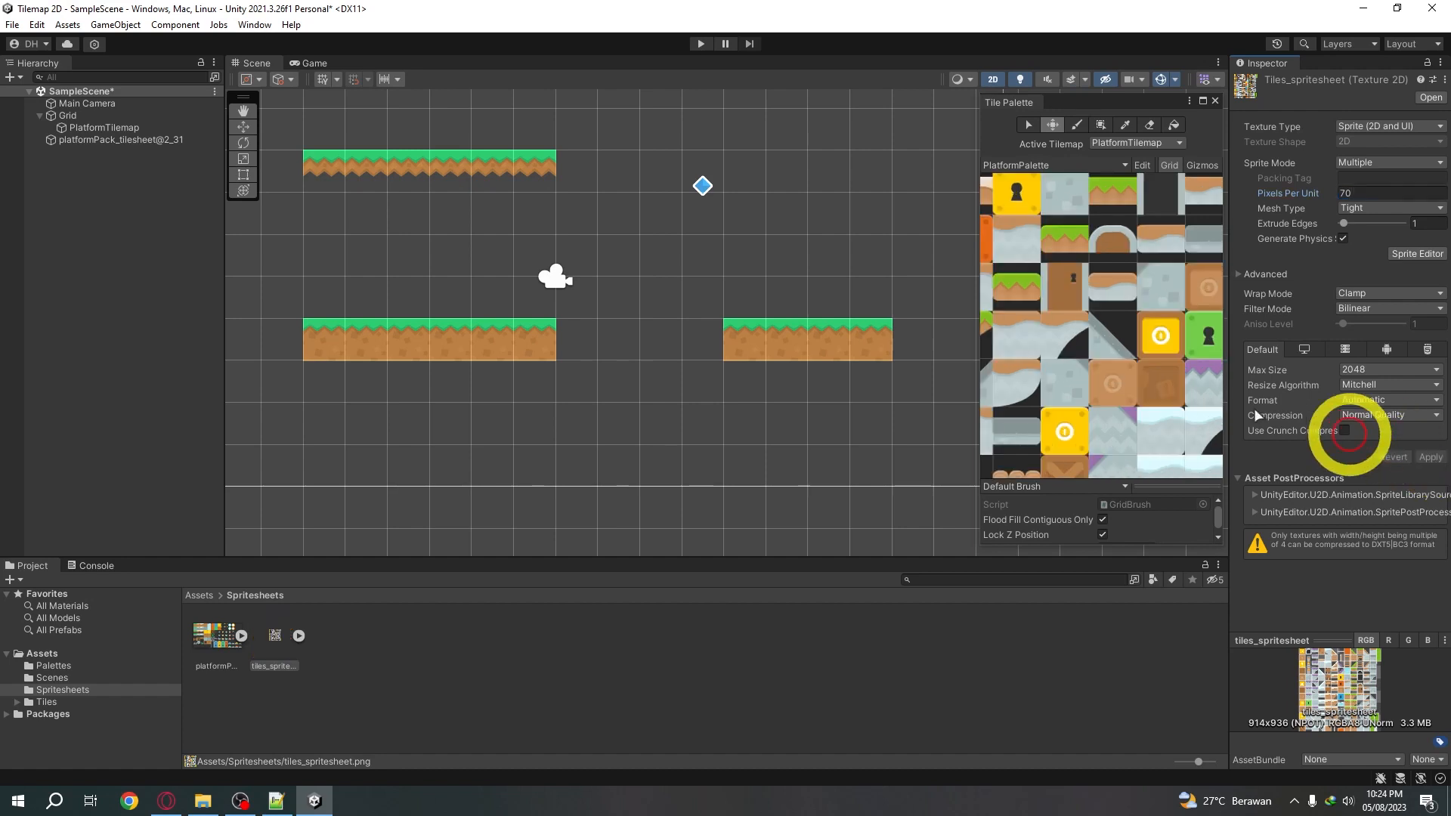
# Paint a five-tile grass-topped dirt platform from PlatformPalette onto PlatformTilemap, above the lower-right platform
pyautogui.moveTo(1067, 372); pyautogui.dragTo(1155, 304, button='middle')
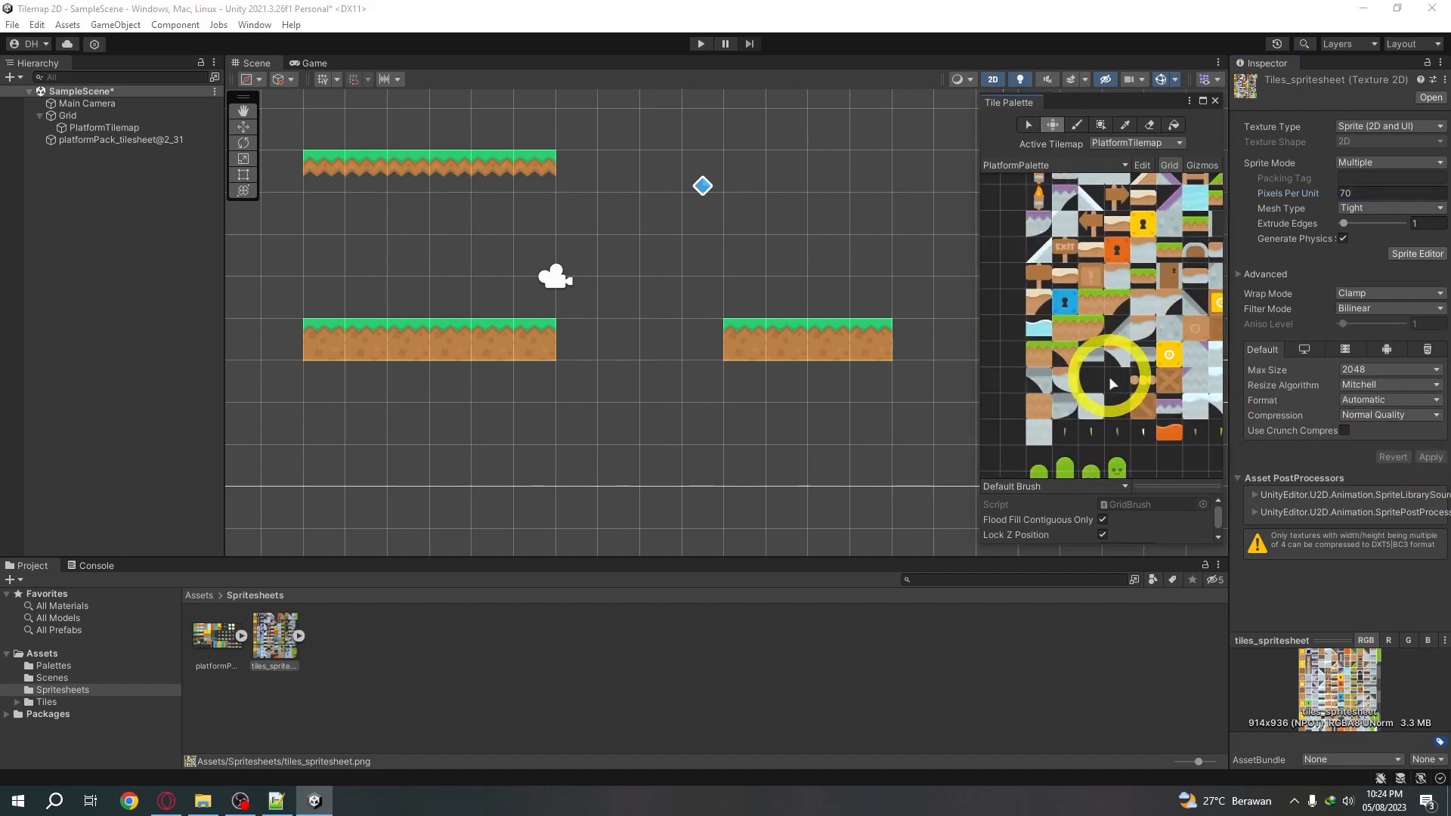
pyautogui.moveTo(1115, 390); pyautogui.dragTo(1110, 313, button='middle')
pyautogui.moveTo(1126, 197); pyautogui.dragTo(1081, 356, button='middle')
pyautogui.moveTo(1078, 299)
pyautogui.mouseDown(button='middle')
pyautogui.moveTo(1091, 381)
pyautogui.moveTo(1079, 305)
pyautogui.mouseUp(button='middle')
pyautogui.scroll(-2, 1089, 380)
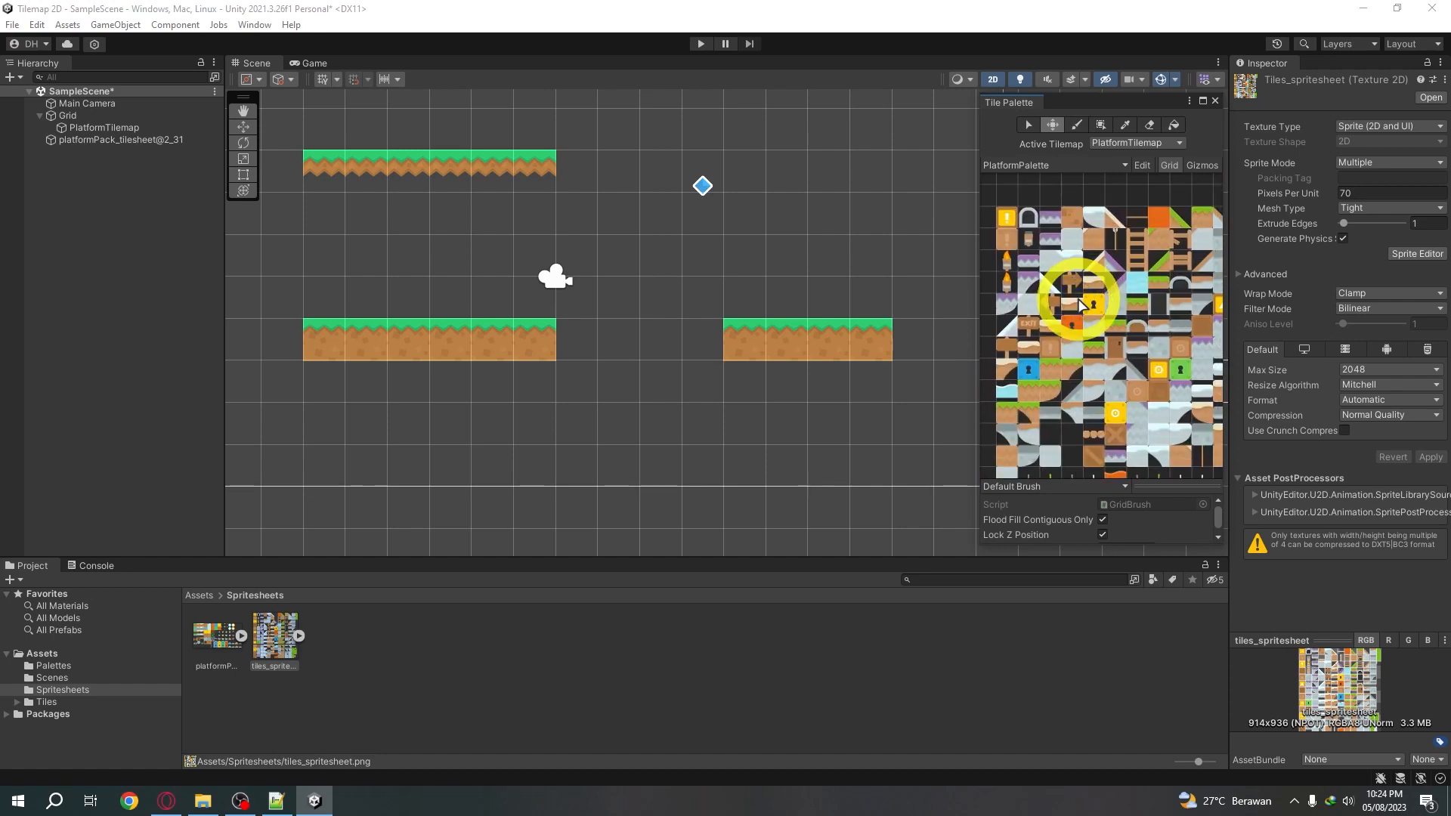
pyautogui.click(1031, 326)
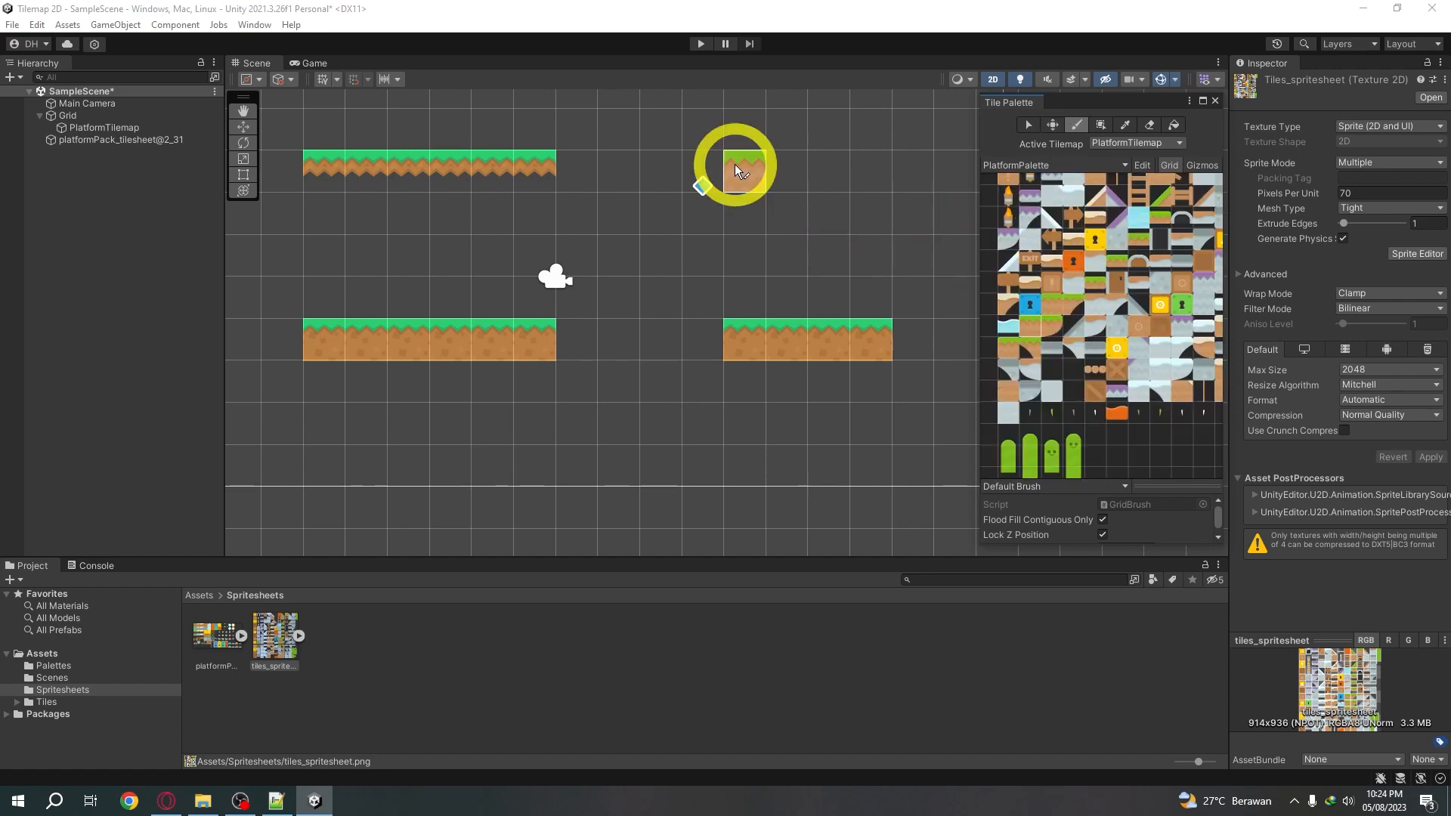
pyautogui.moveTo(800, 177); pyautogui.dragTo(918, 174)
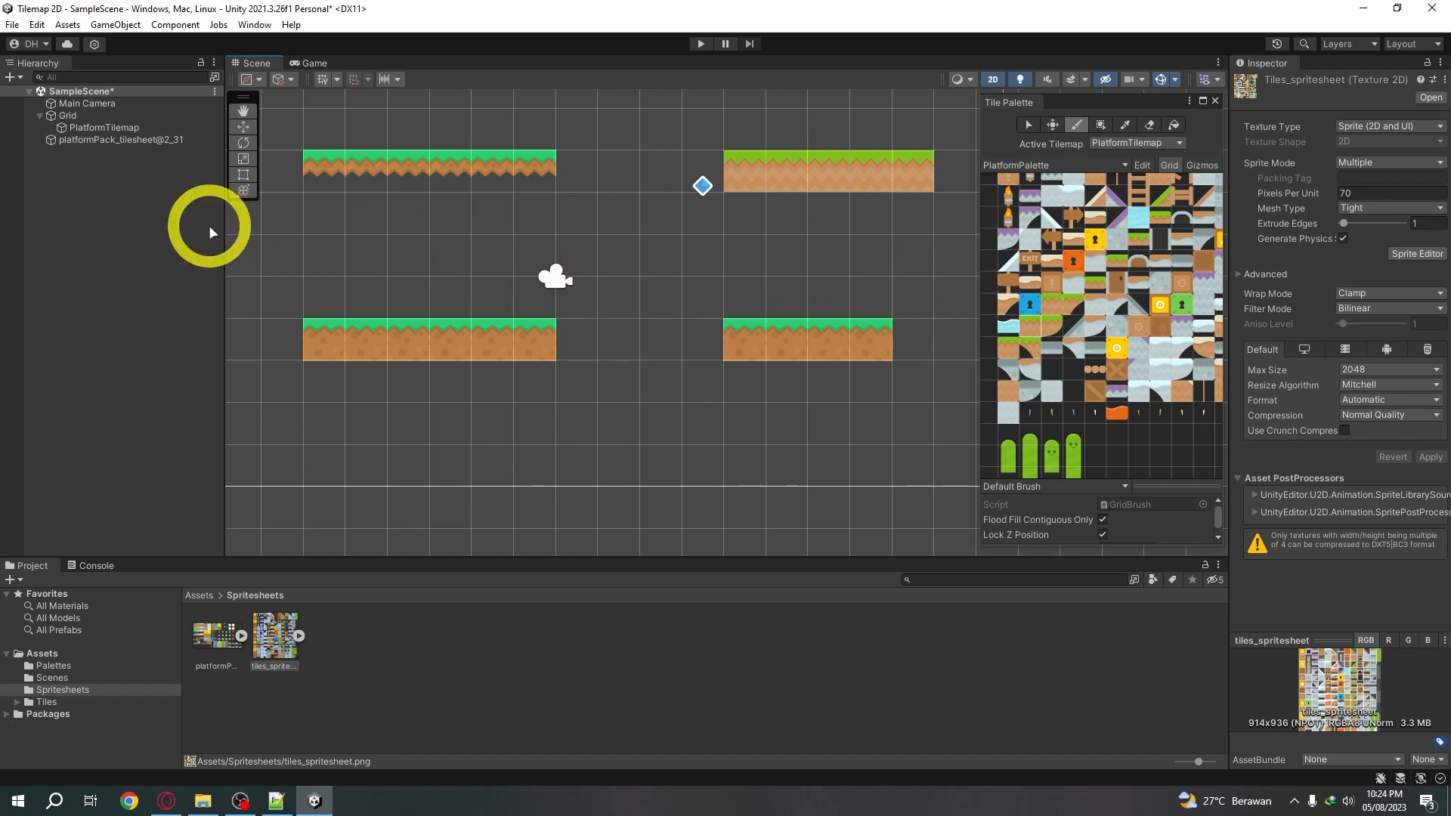
# Create a second rectangular tilemap as a child of Grid
pyautogui.click(99, 116)
pyautogui.rightClick(97, 115)
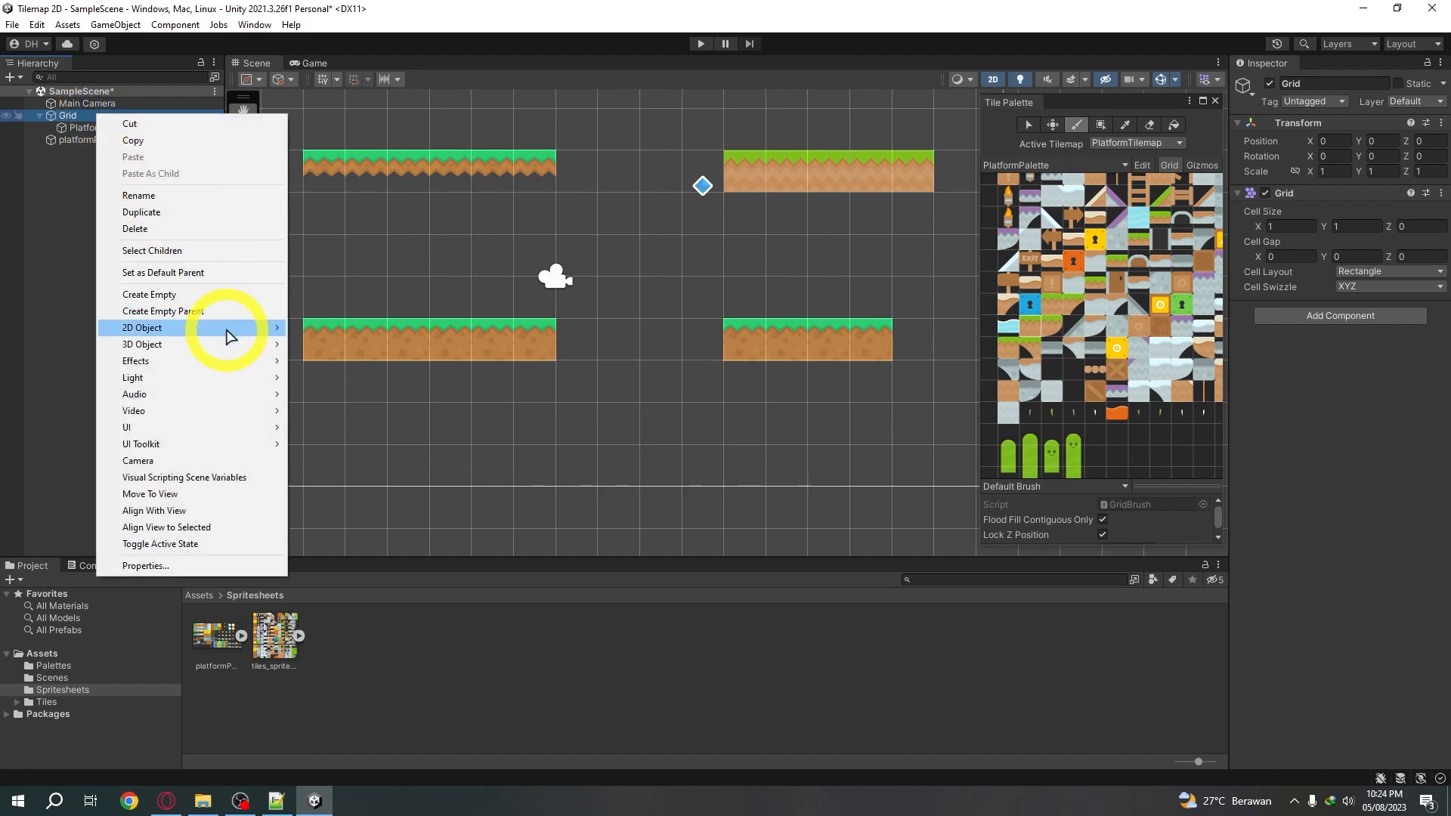
pyautogui.moveTo(227, 331)
pyautogui.moveTo(358, 363)
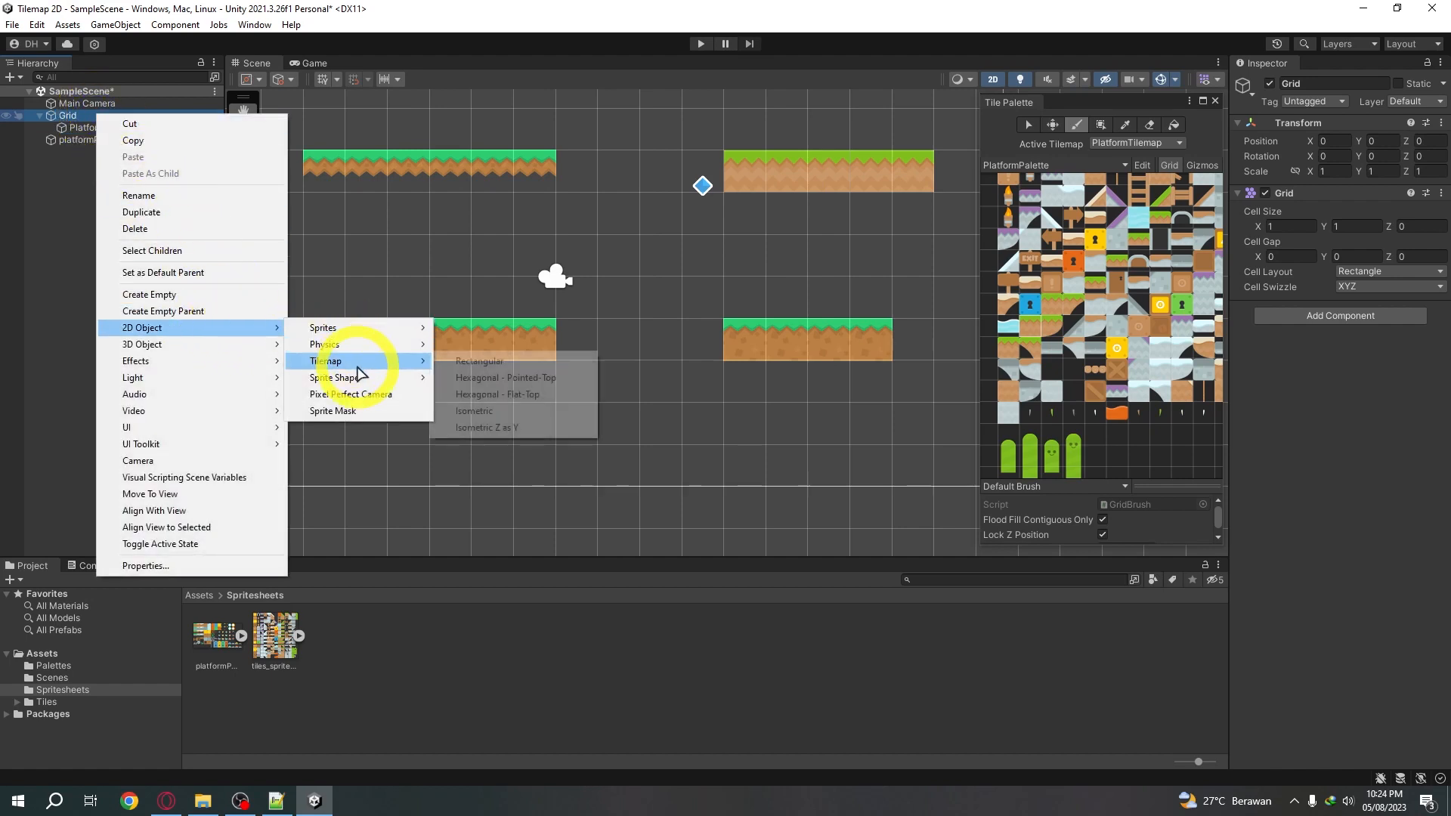
pyautogui.click(453, 361)
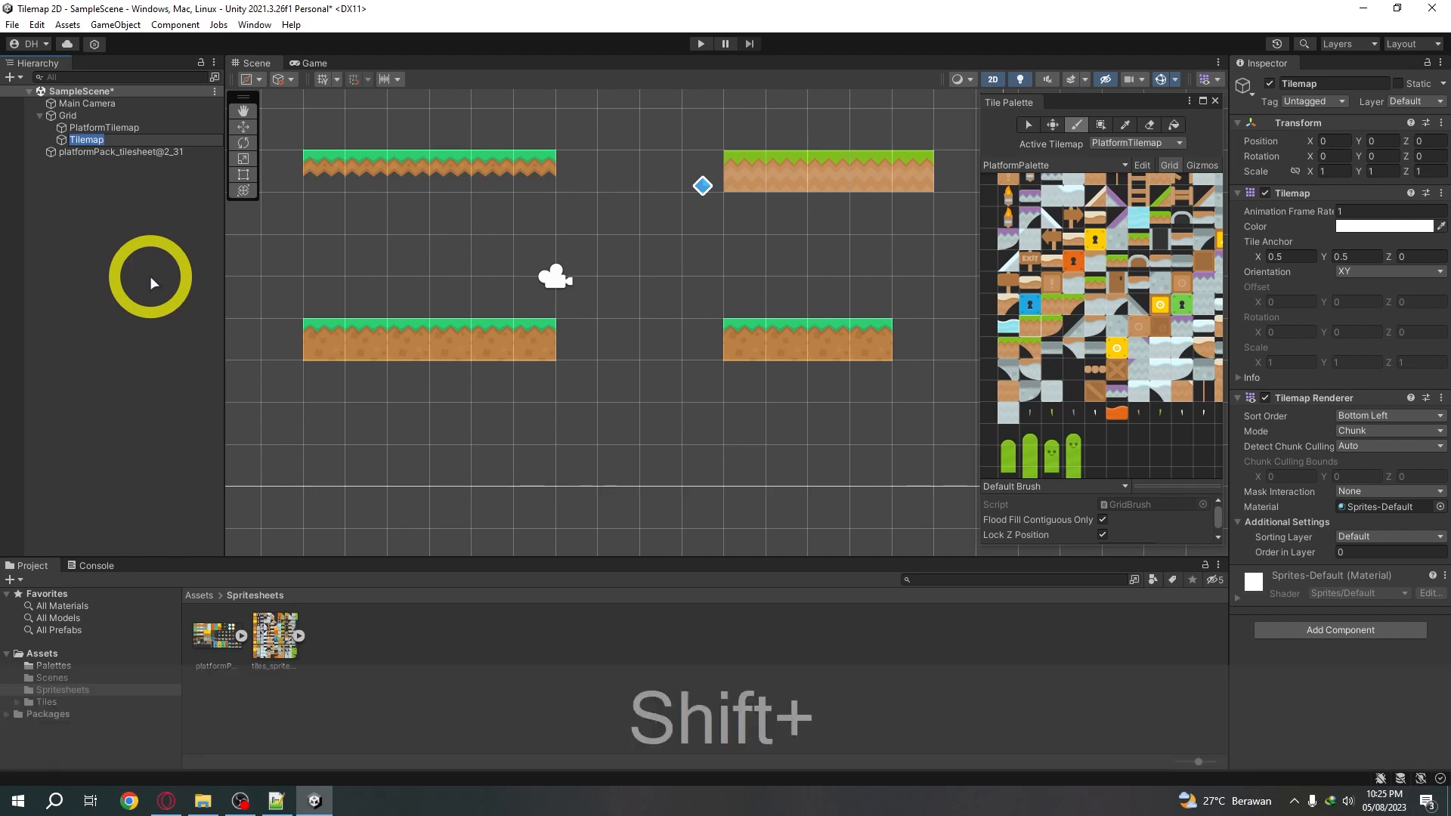
pyautogui.write('Folia')
pyautogui.press('BackSpace')
pyautogui.press('BackSpace')
pyautogui.press('BackSpace')
pyautogui.press('BackSpace')
pyautogui.write('oalia')
pyautogui.press('BackSpace')
pyautogui.press('BackSpace')
pyautogui.press('BackSpace')
pyautogui.press('BackSpace')
pyautogui.press('BackSpace')
pyautogui.press('BackSpace')
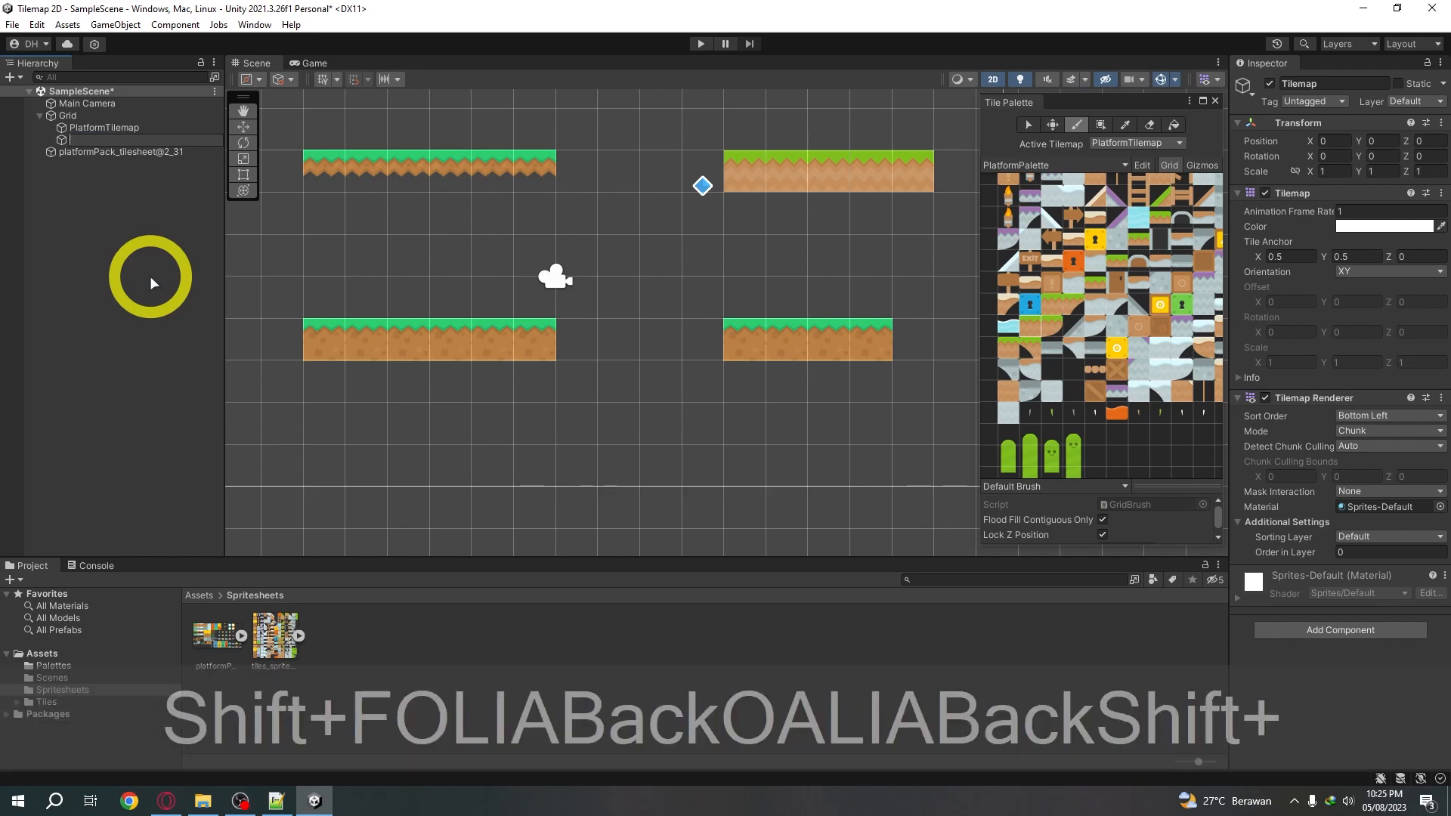
# Name the new tilemap Ornaments
pyautogui.write('Ornaments')
pyautogui.press('Return')
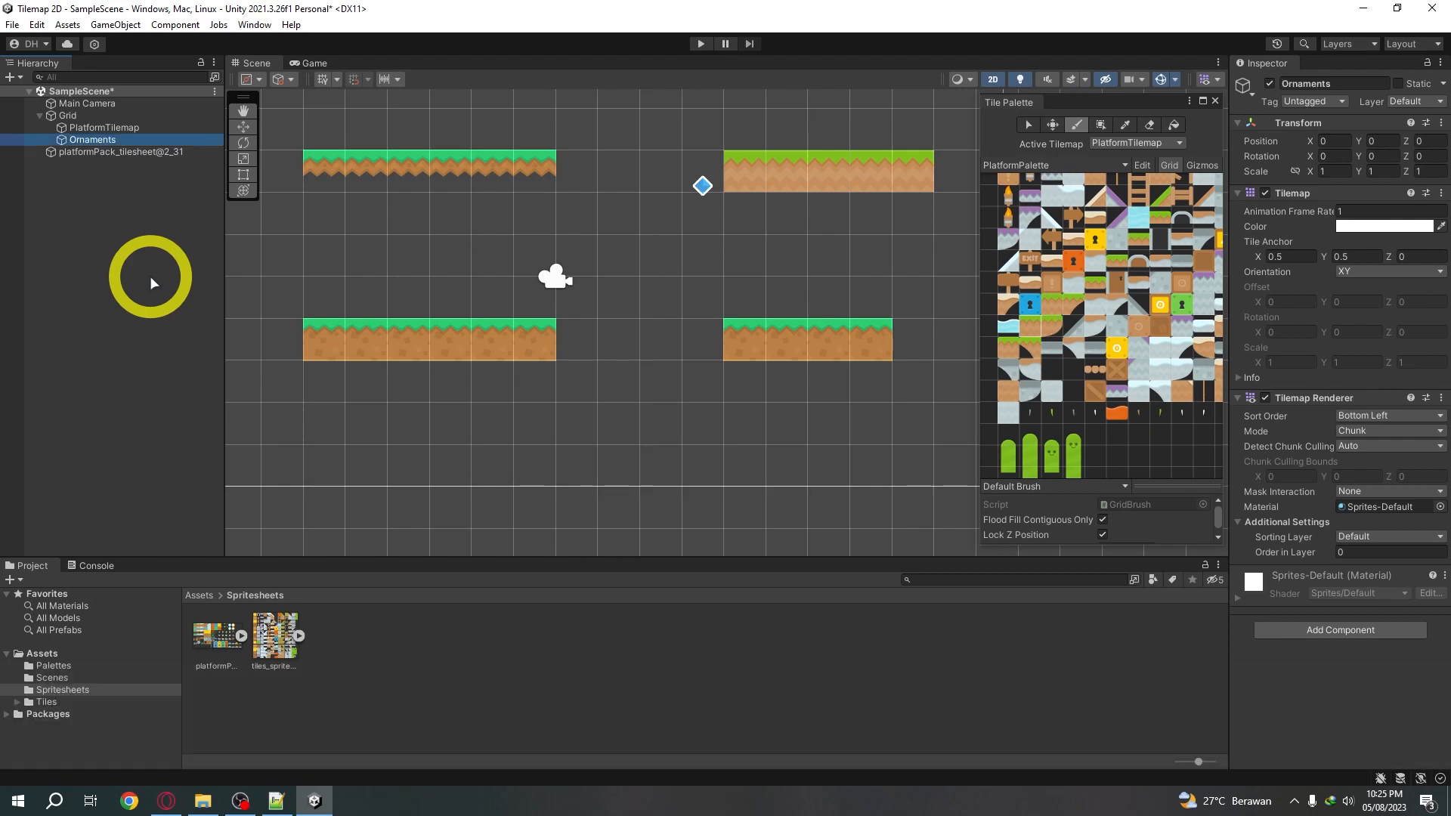
# With Ornaments as the active tilemap, paint three green plant tiles from SimplePlatformPalette along the right end of the lower-left platform
pyautogui.click(1079, 177)
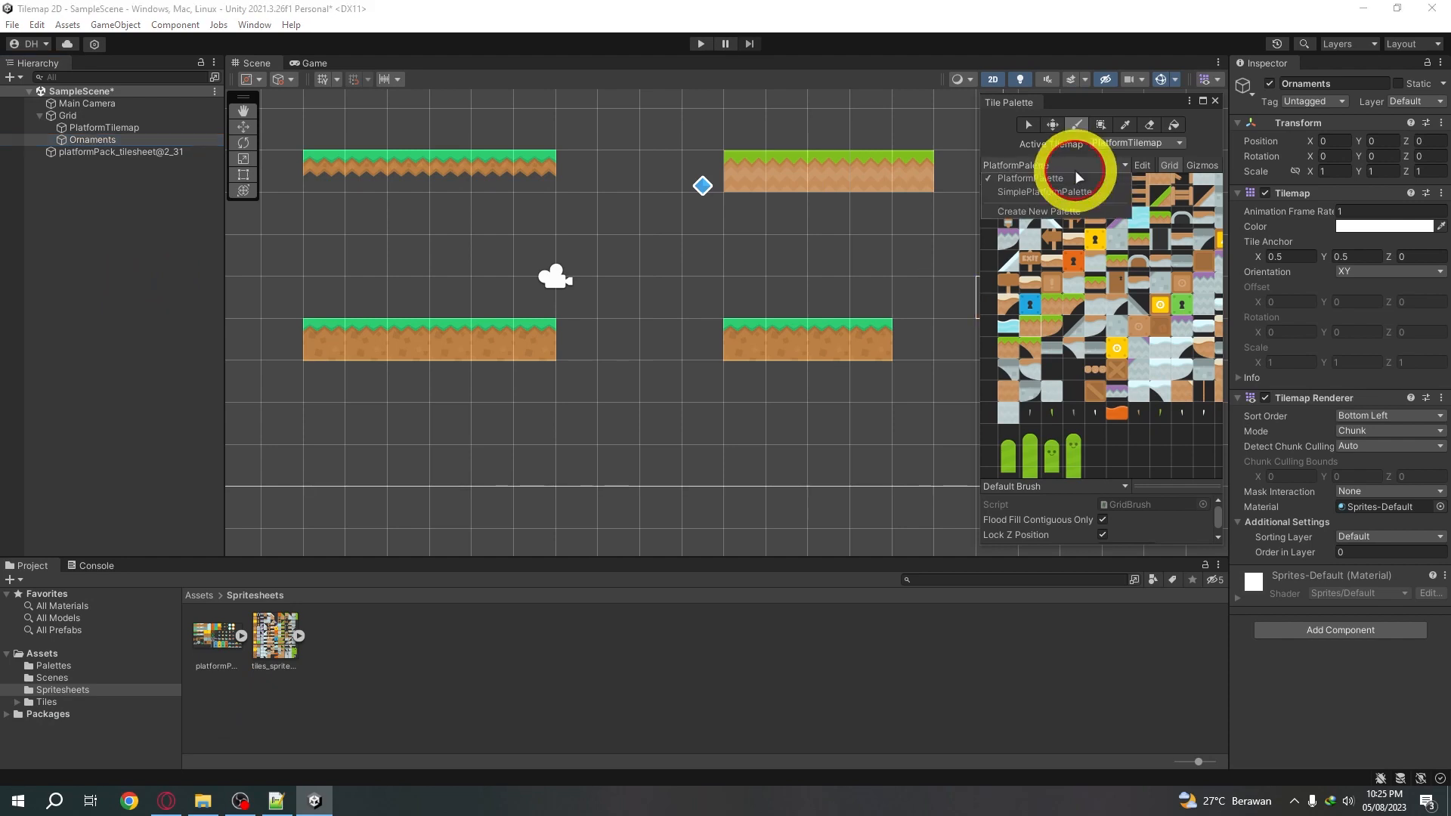
pyautogui.click(1056, 192)
pyautogui.click(1032, 365)
pyautogui.click(1032, 364)
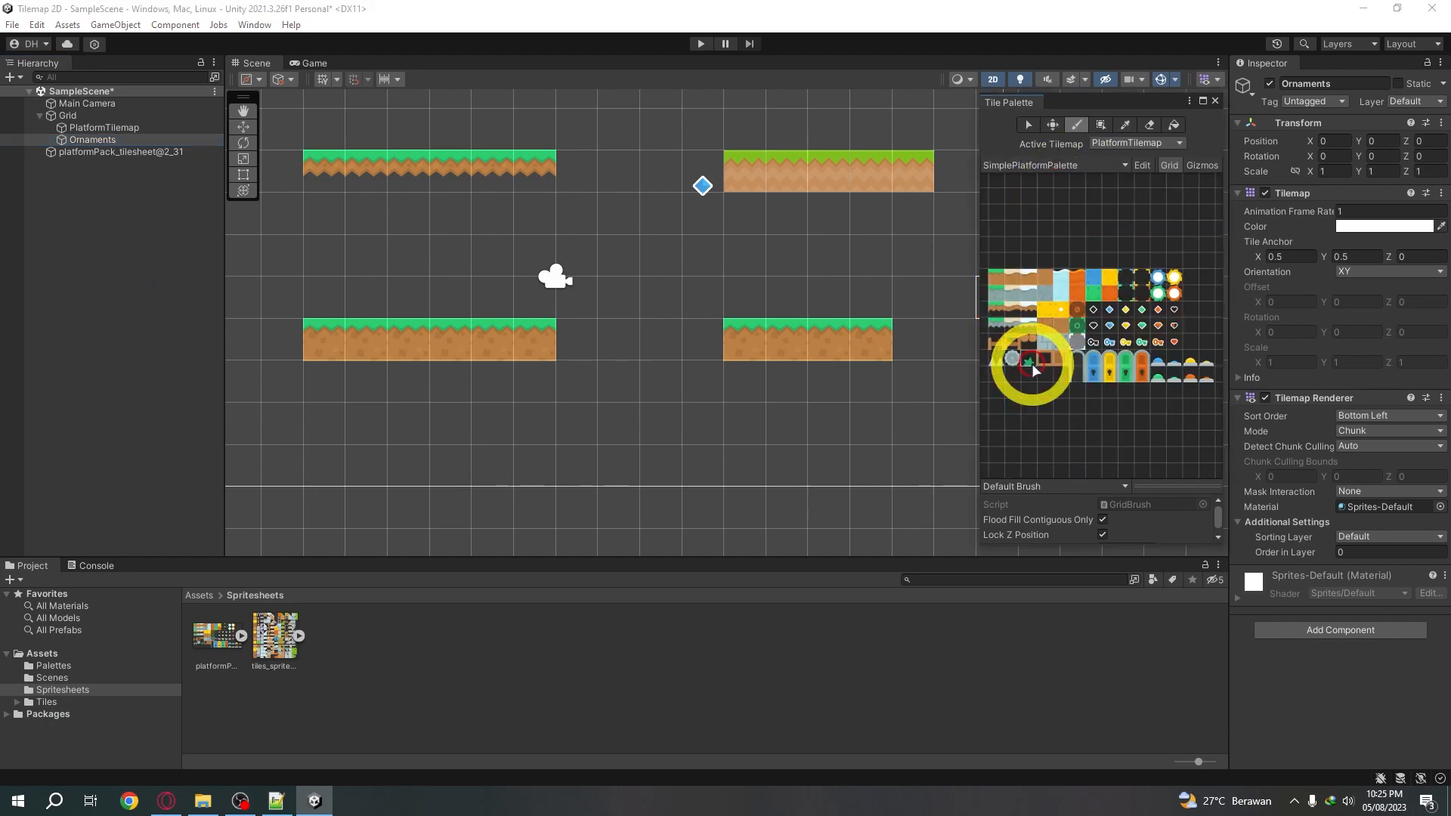
pyautogui.scroll(6, 376, 243)
pyautogui.moveTo(376, 243); pyautogui.dragTo(458, 234, button='middle')
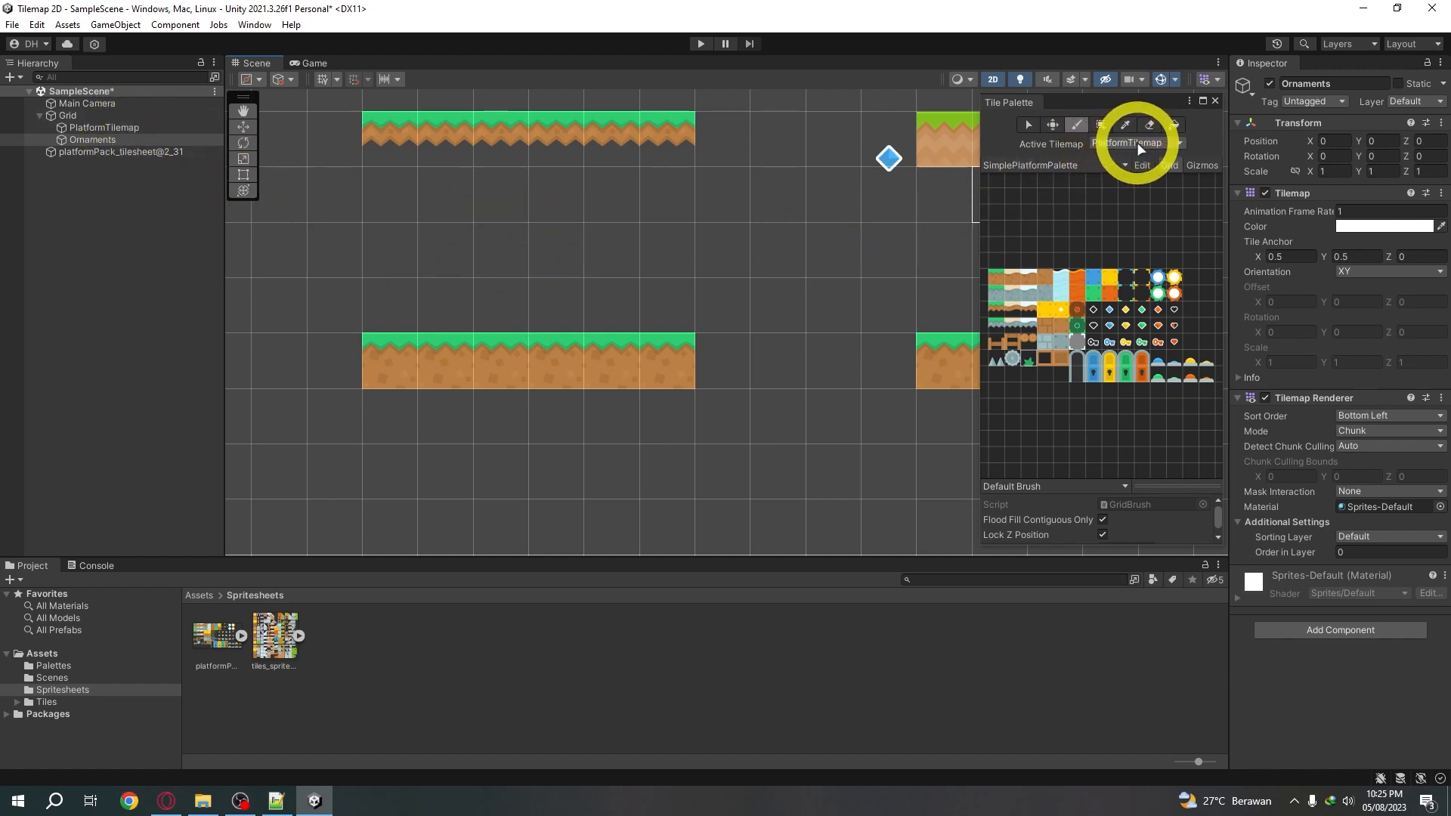
pyautogui.click(1105, 144)
pyautogui.click(1119, 156)
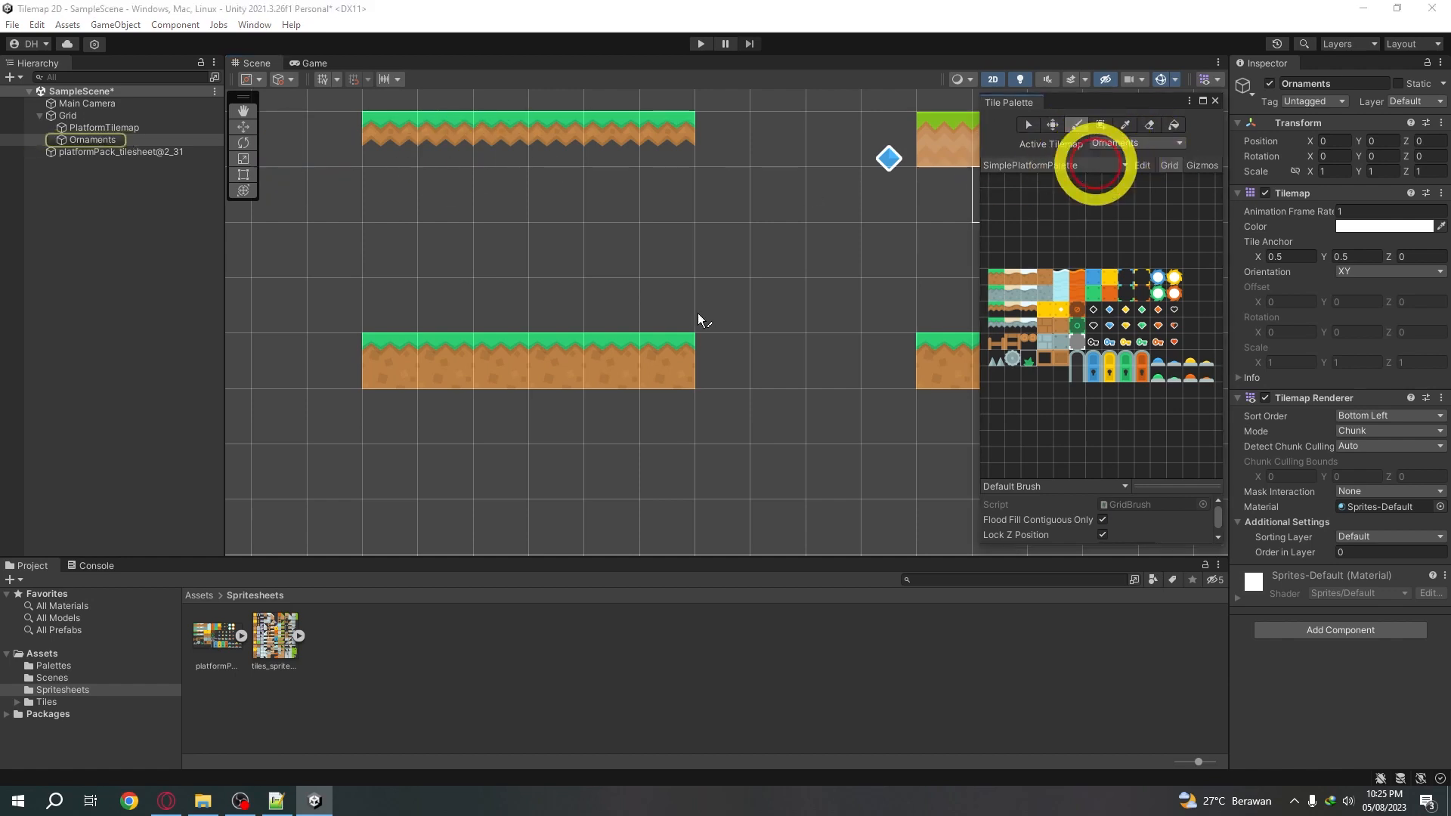
pyautogui.moveTo(559, 321); pyautogui.dragTo(671, 319)
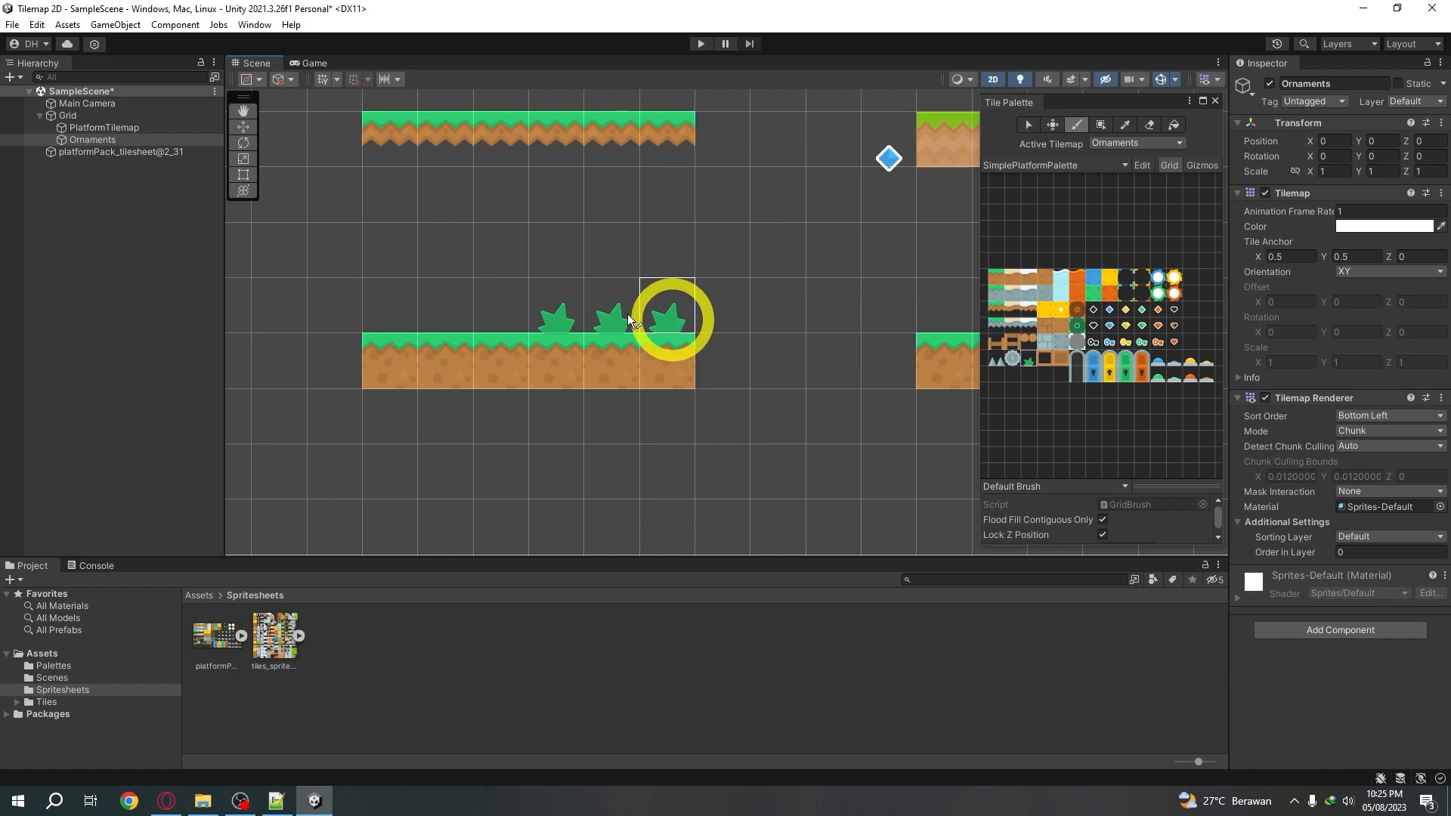
# Set Order in Layer to 1 in the Tilemap Renderer of PlatformTilemap
pyautogui.click(144, 125)
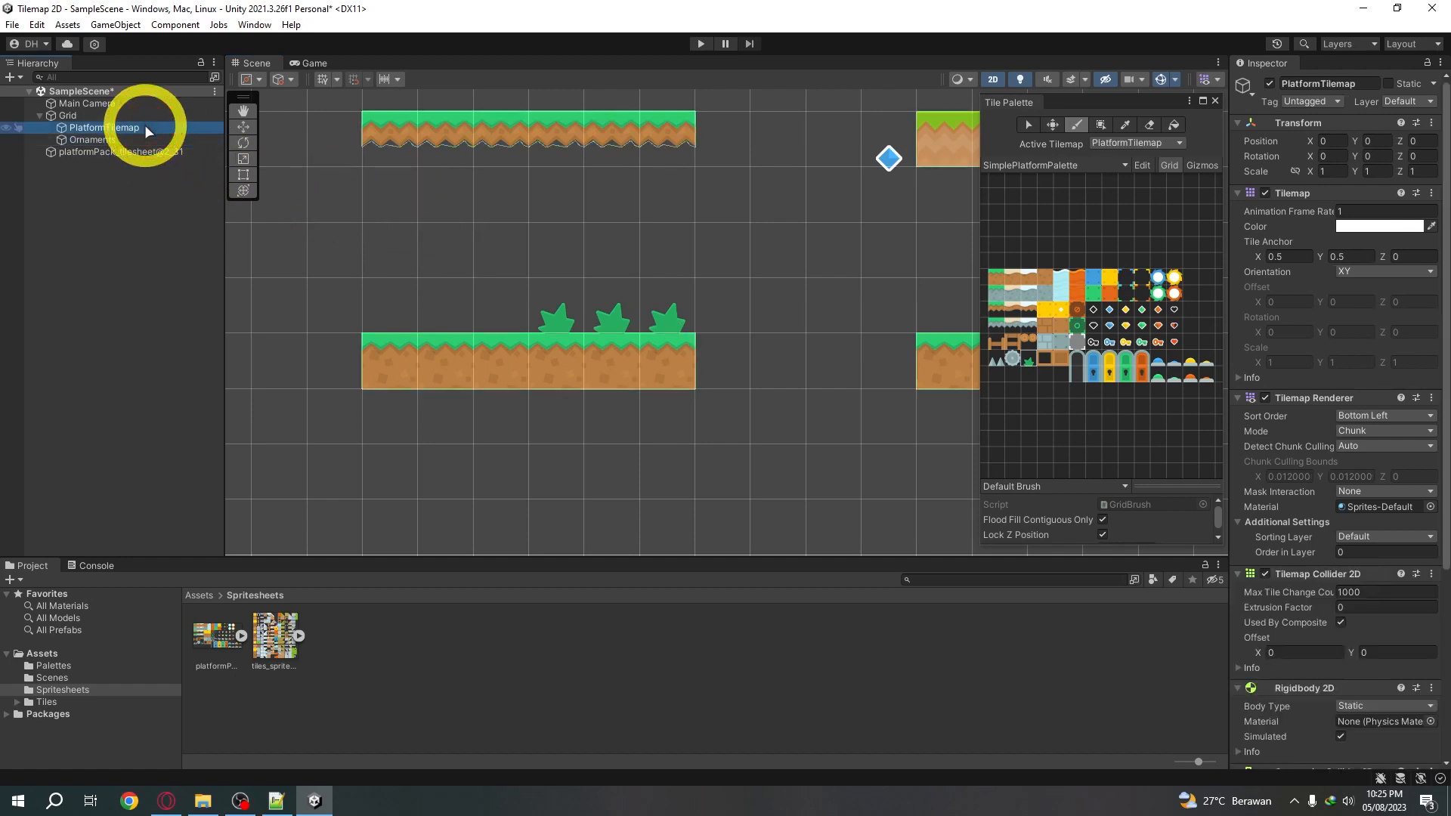
pyautogui.click(143, 139)
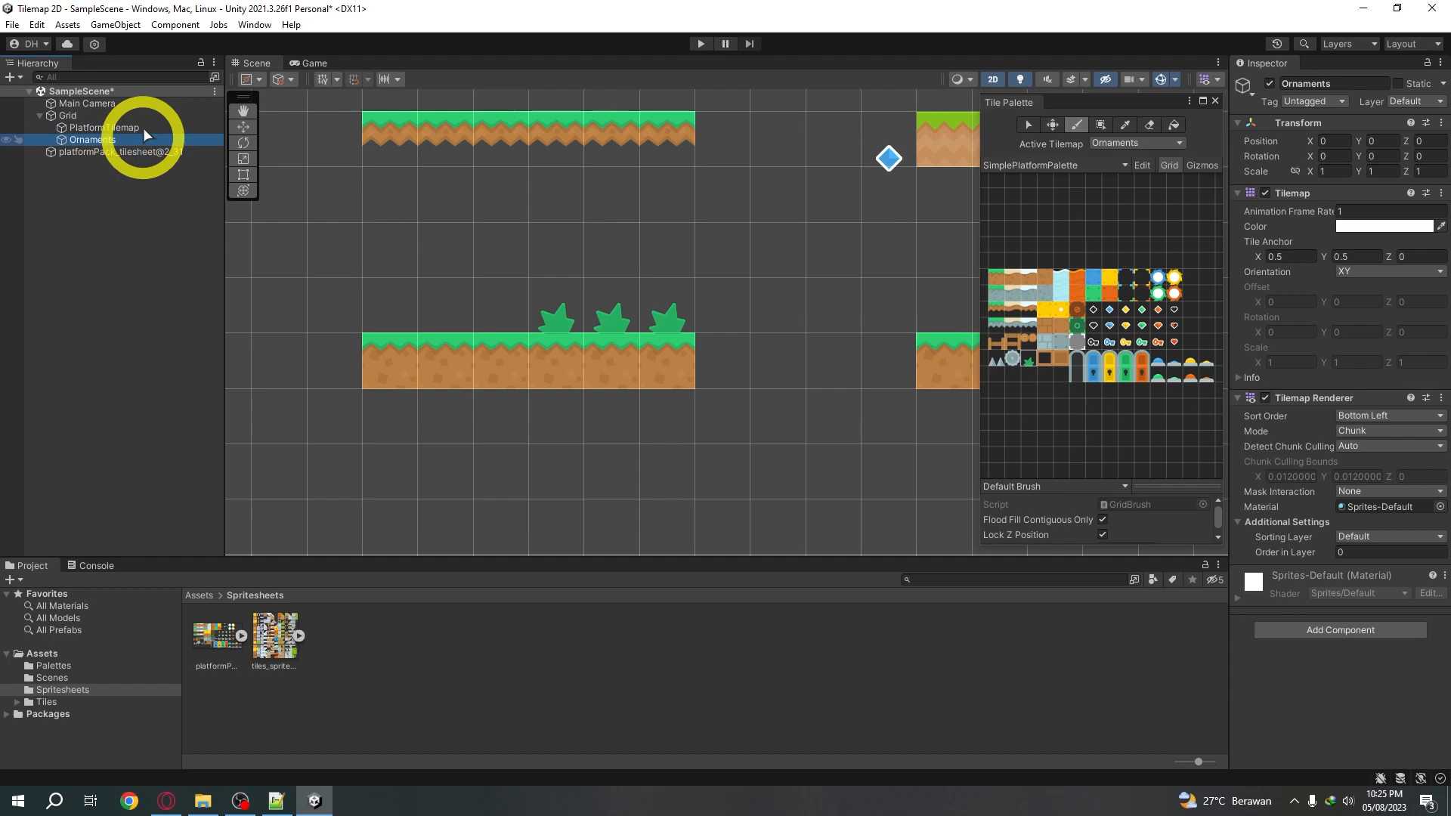
pyautogui.click(144, 127)
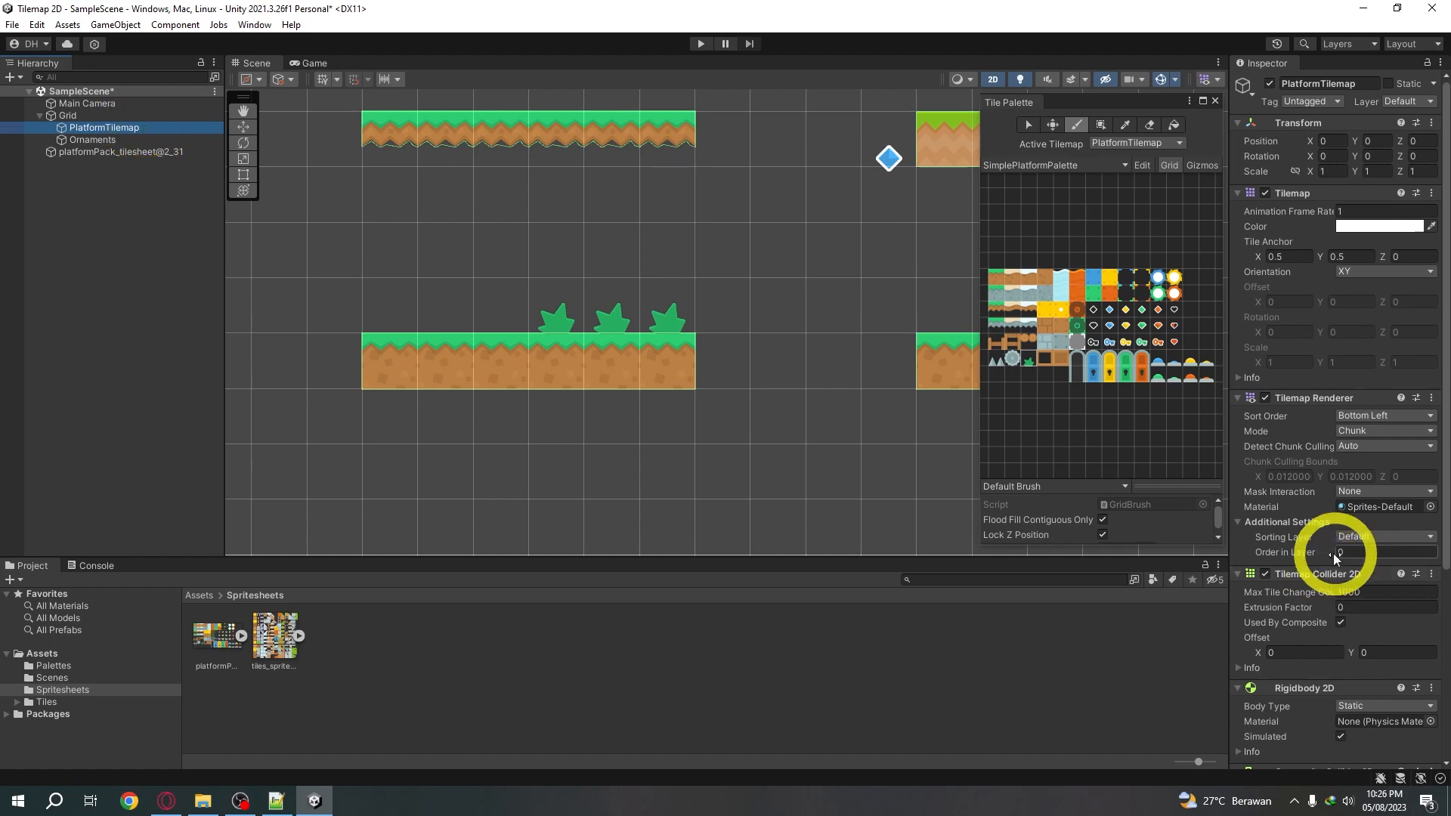
pyautogui.click(1353, 552)
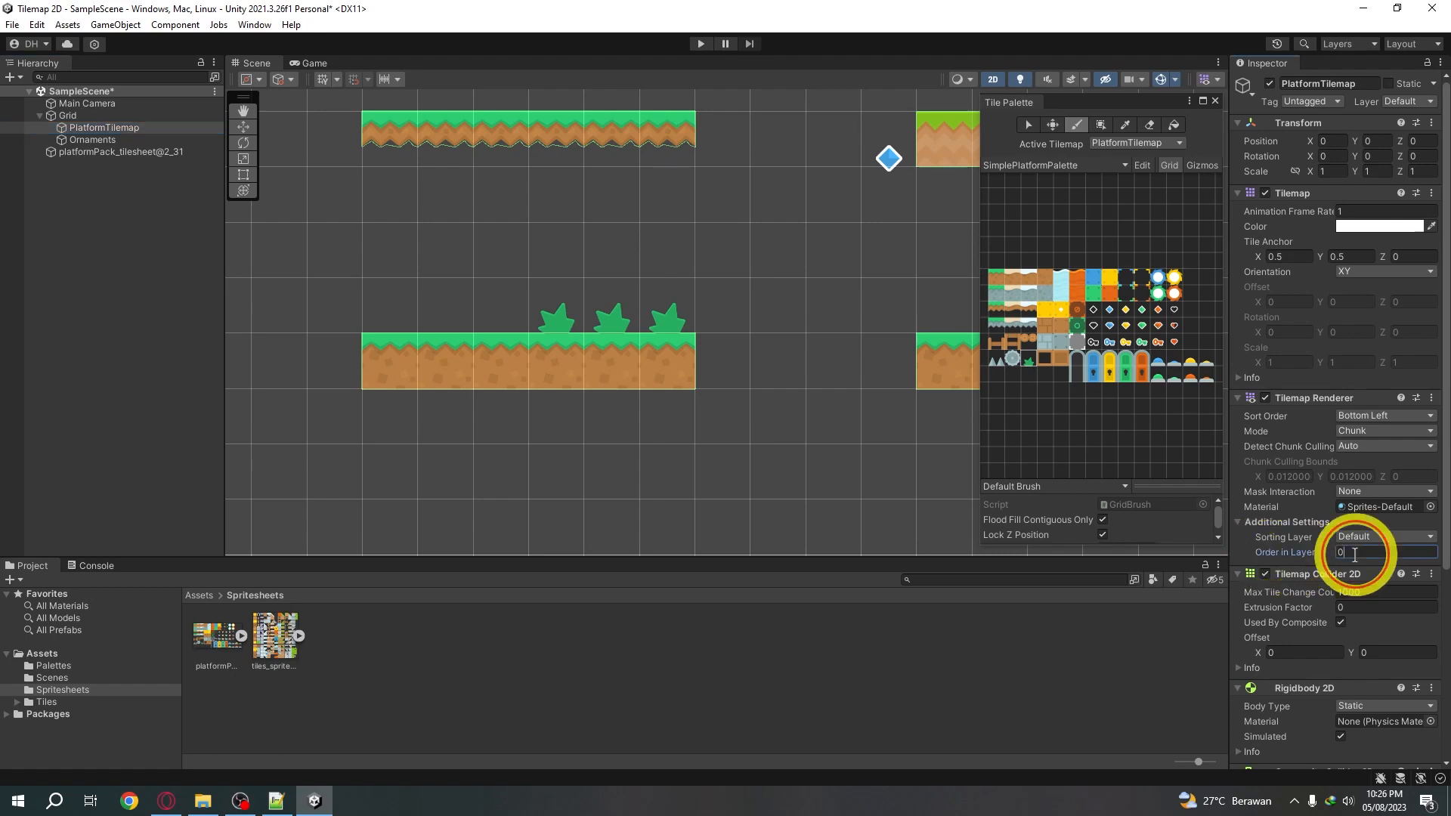
pyautogui.write('1')
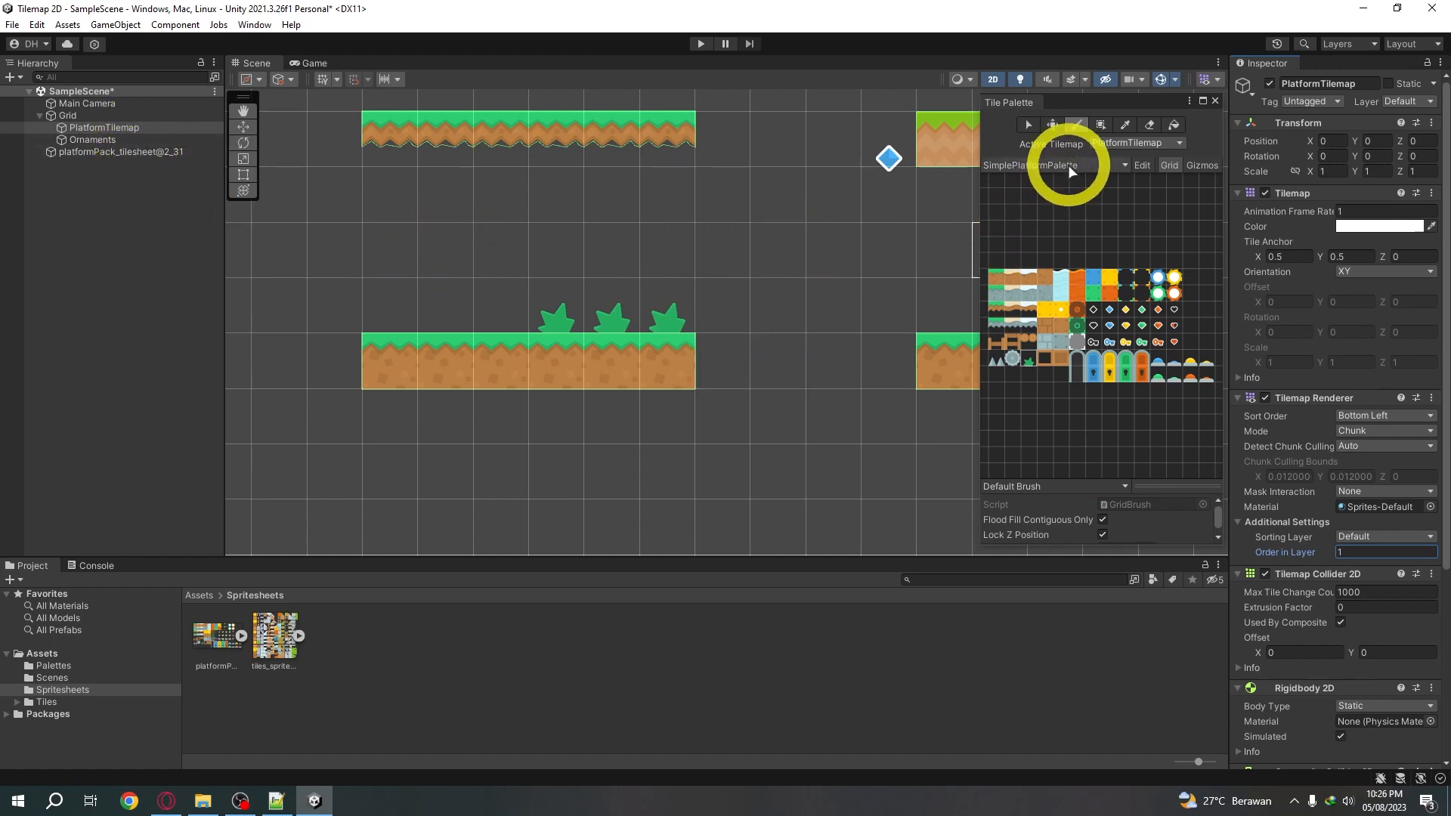
# Paint a wooden frame tile on PlatformTilemap over the leftmost plant, undoing the extra one placed in the gap between platforms
pyautogui.click(1015, 341)
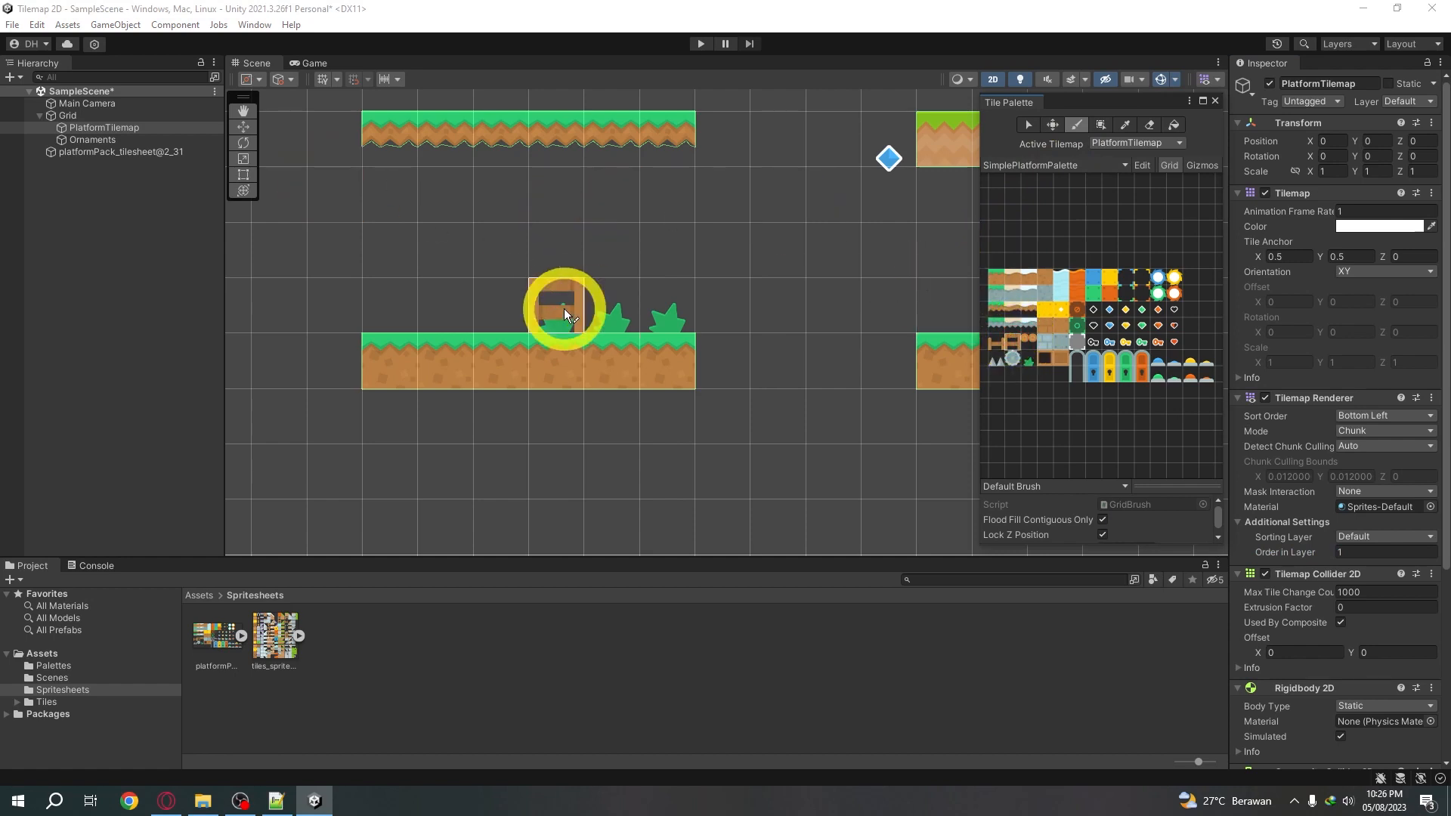
pyautogui.click(798, 318)
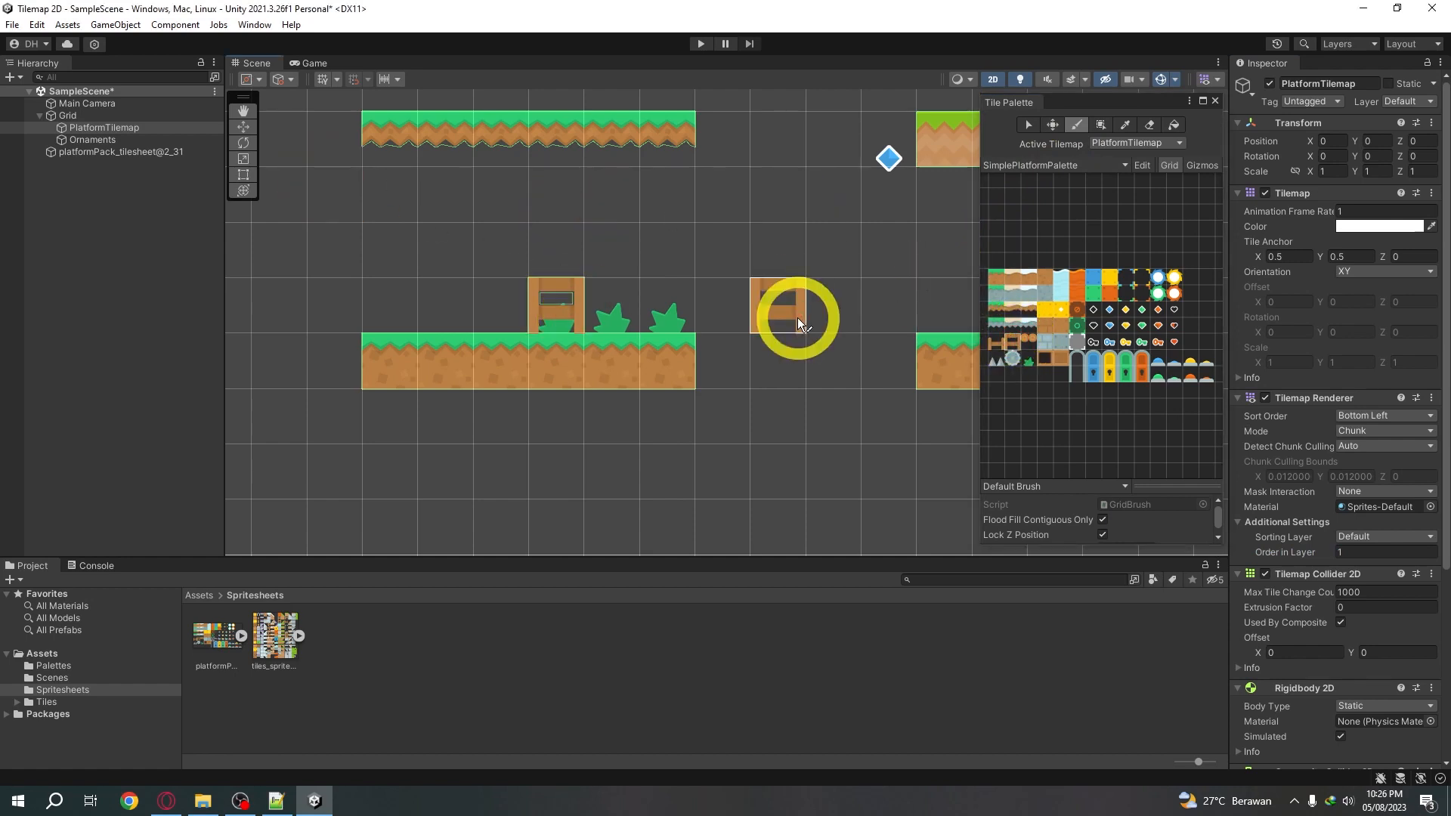
pyautogui.hotkey('ctrl', 'z')
# Compare the Order in Layer settings of the Ornaments and PlatformTilemap renderers
pyautogui.click(111, 138)
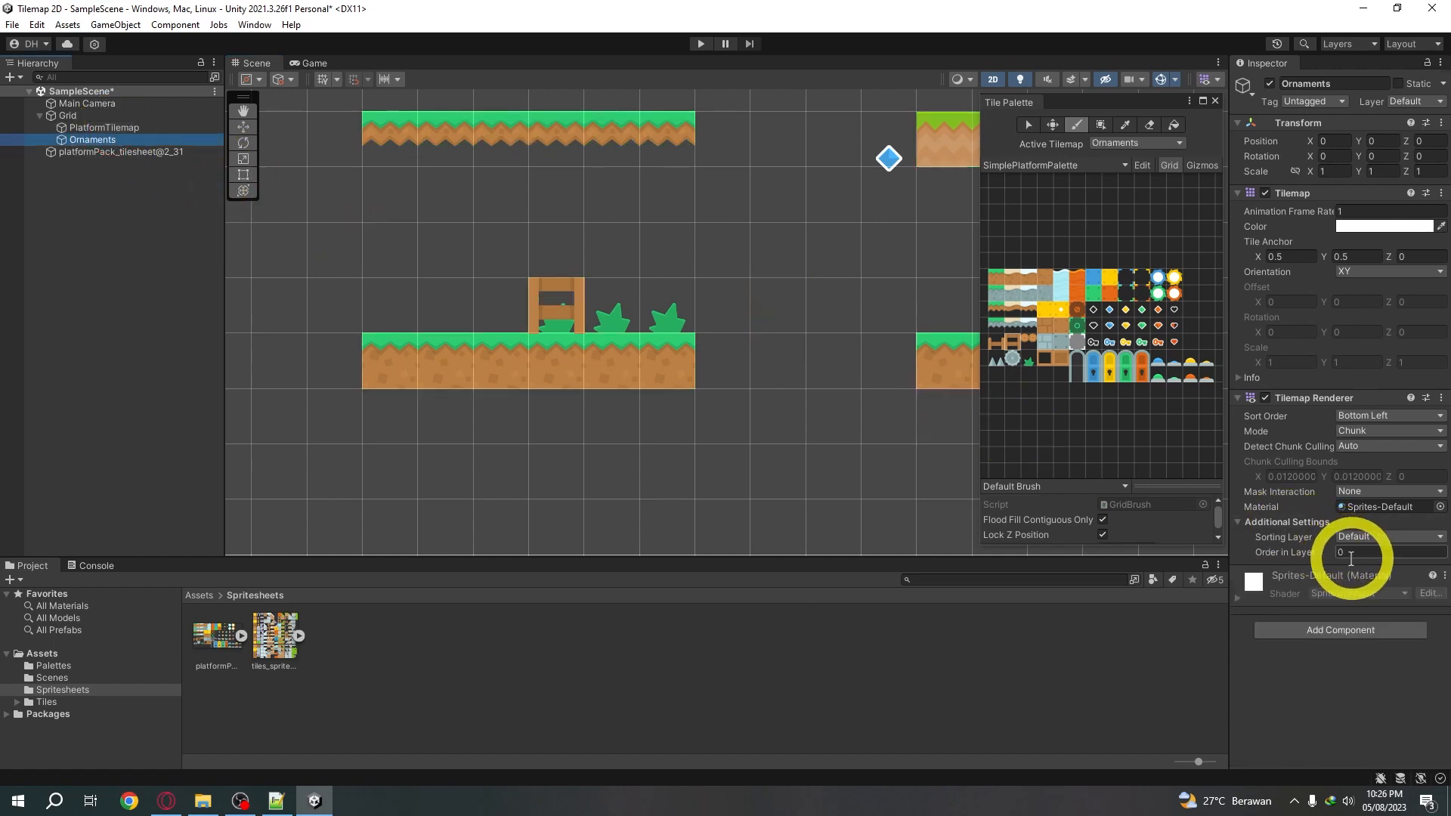
pyautogui.click(133, 127)
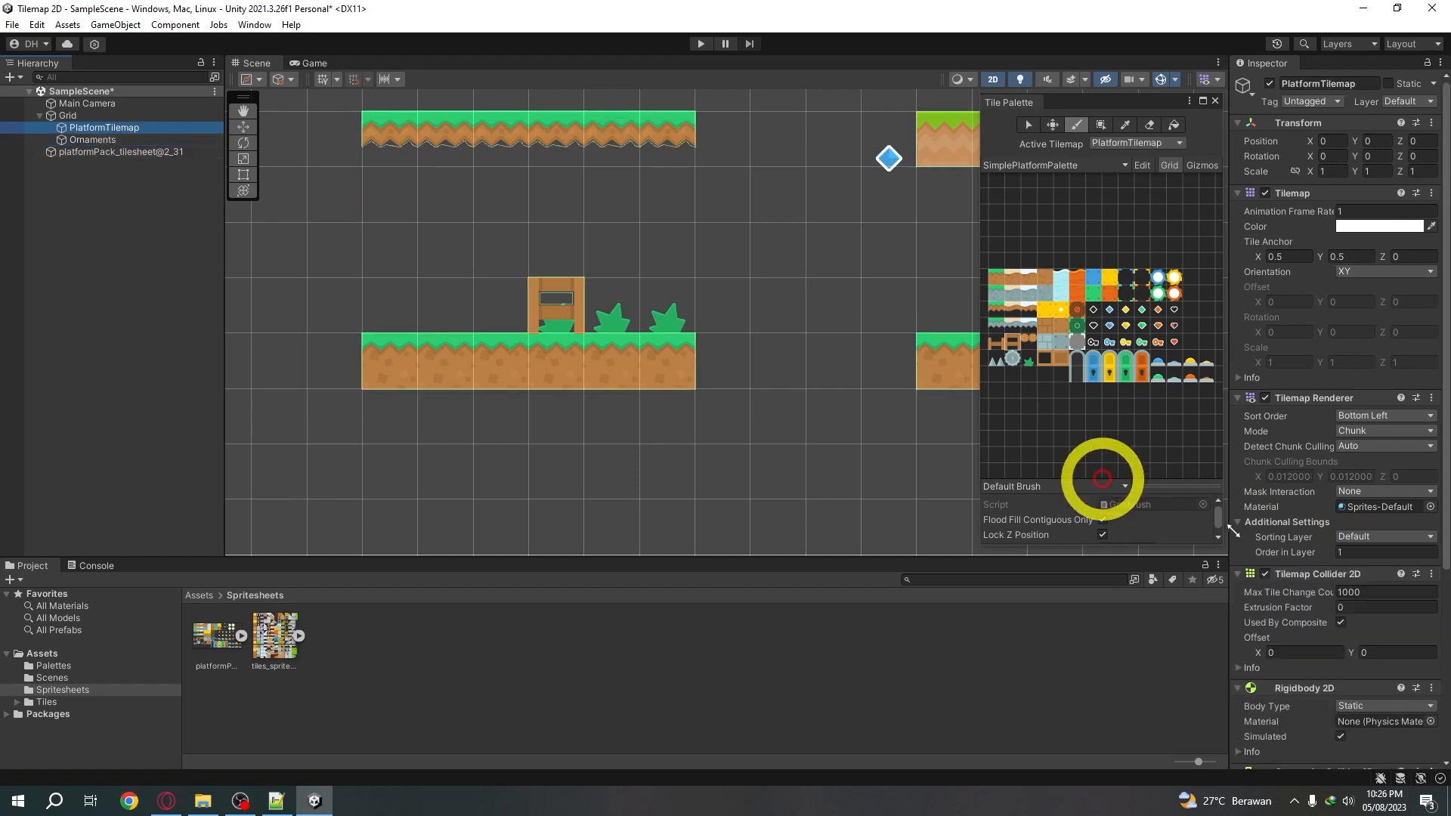
pyautogui.click(1350, 553)
pyautogui.write('1')
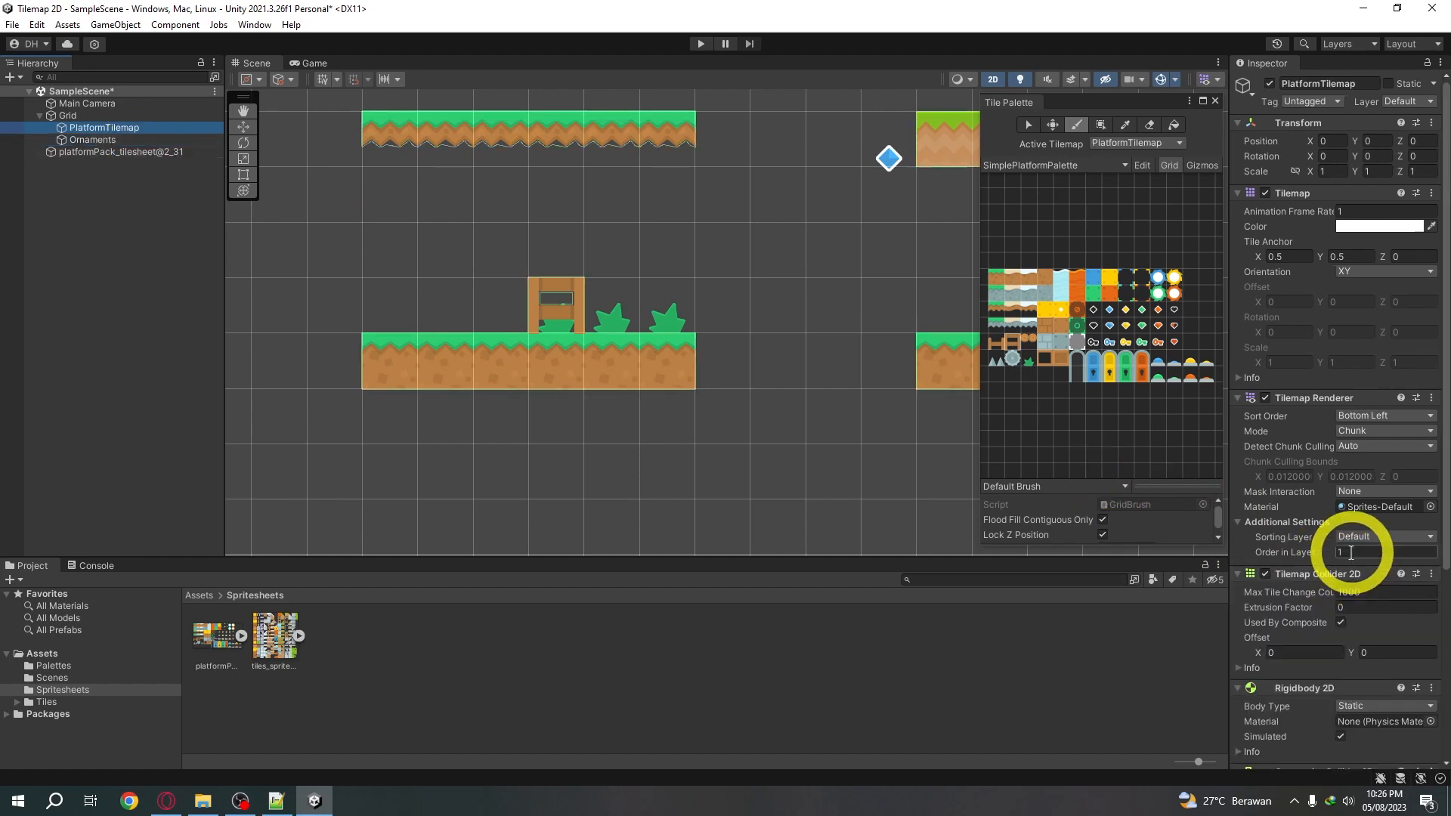